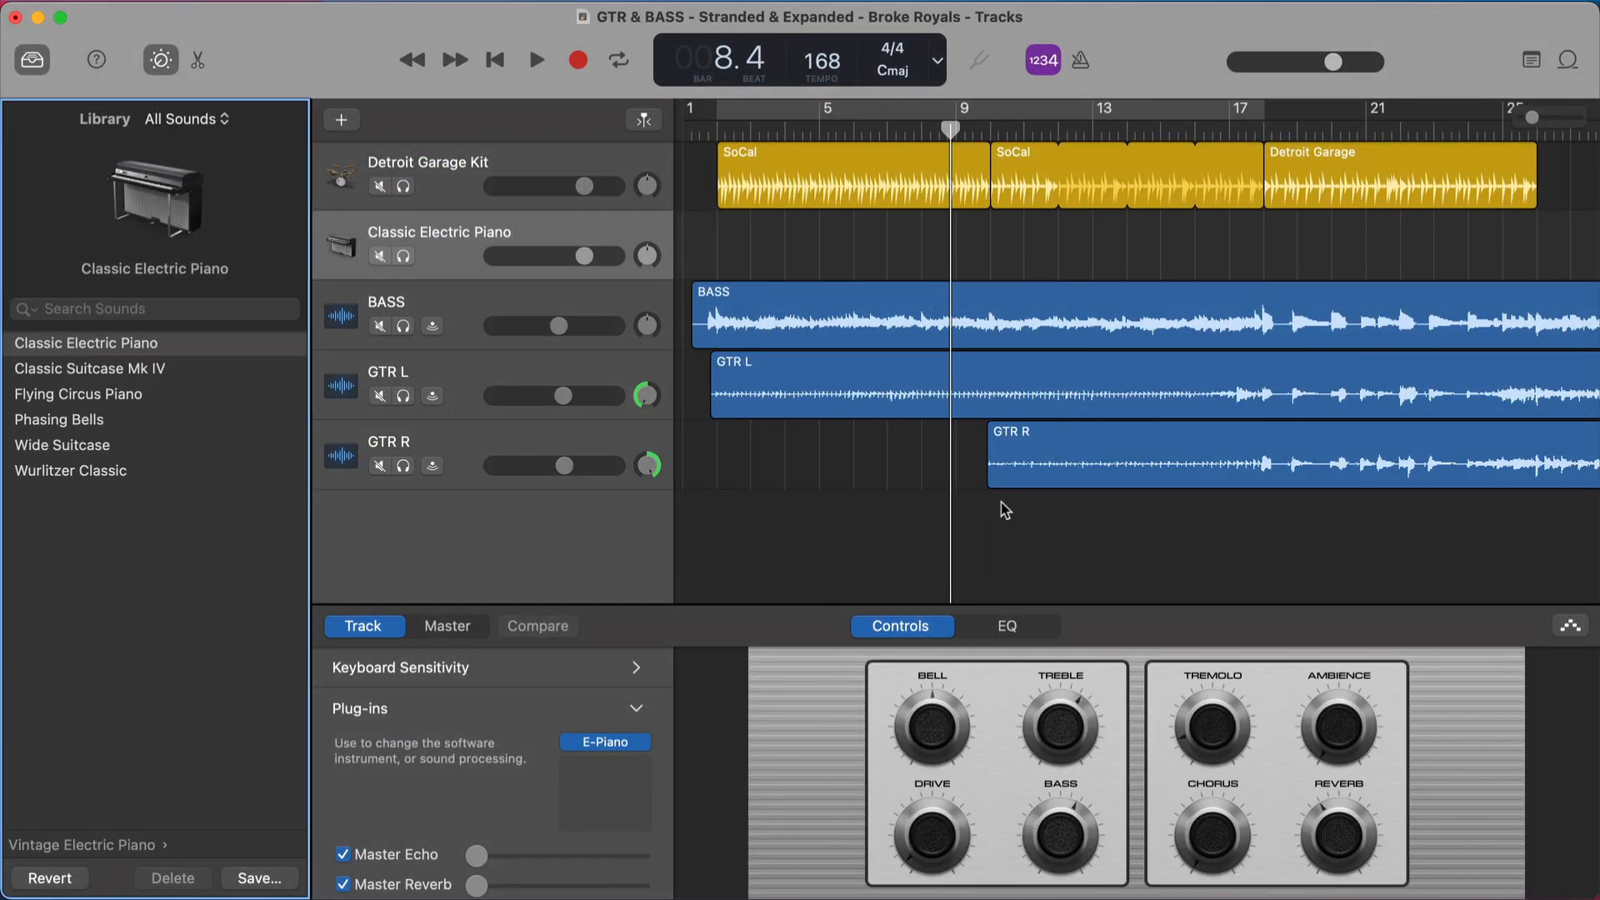
# Change the Classic Electric Piano track's sound to the Detroit Garage drum kit from the library
pyautogui.hscroll(-1, 131, 344)
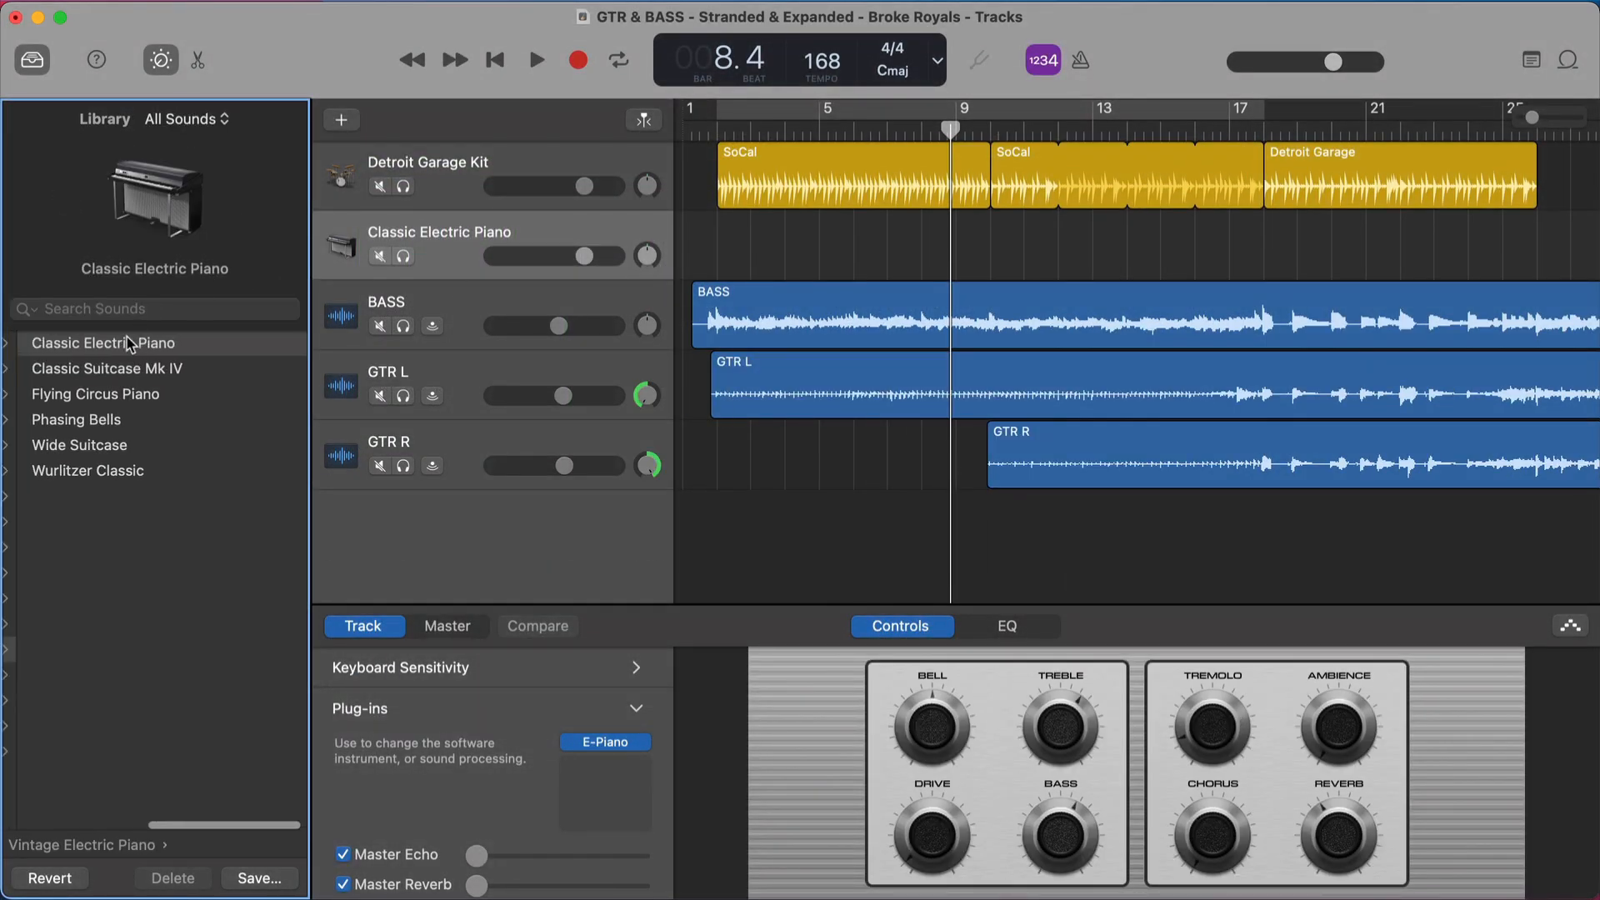
pyautogui.hscroll(-3, 131, 344)
pyautogui.click(107, 357)
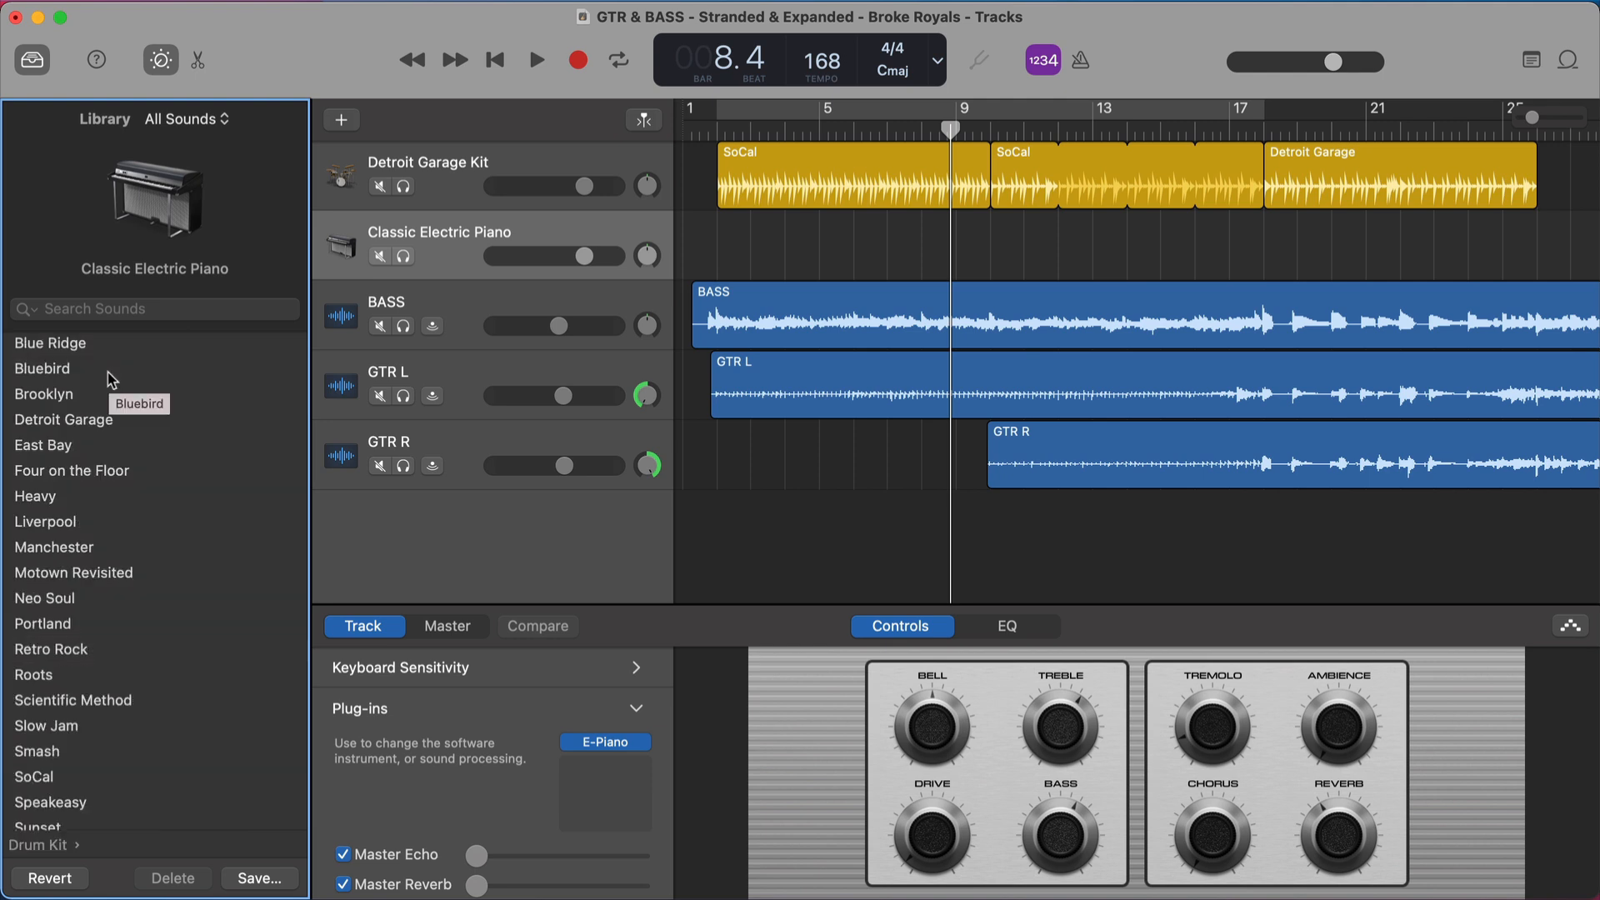
pyautogui.scroll(-1, 179, 588)
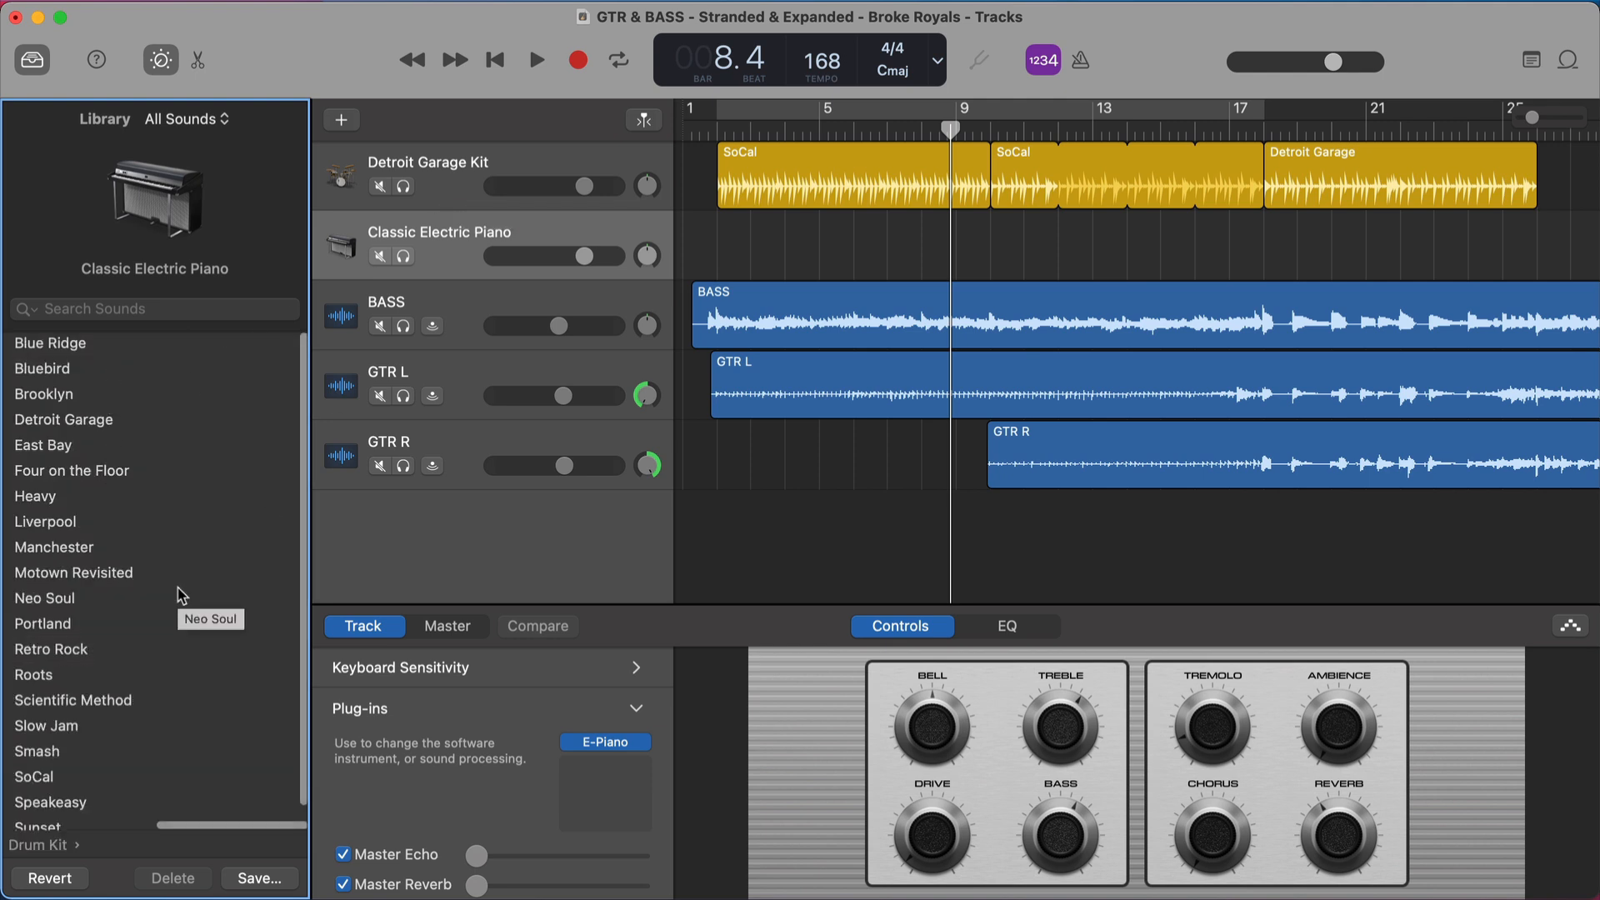
pyautogui.click(62, 418)
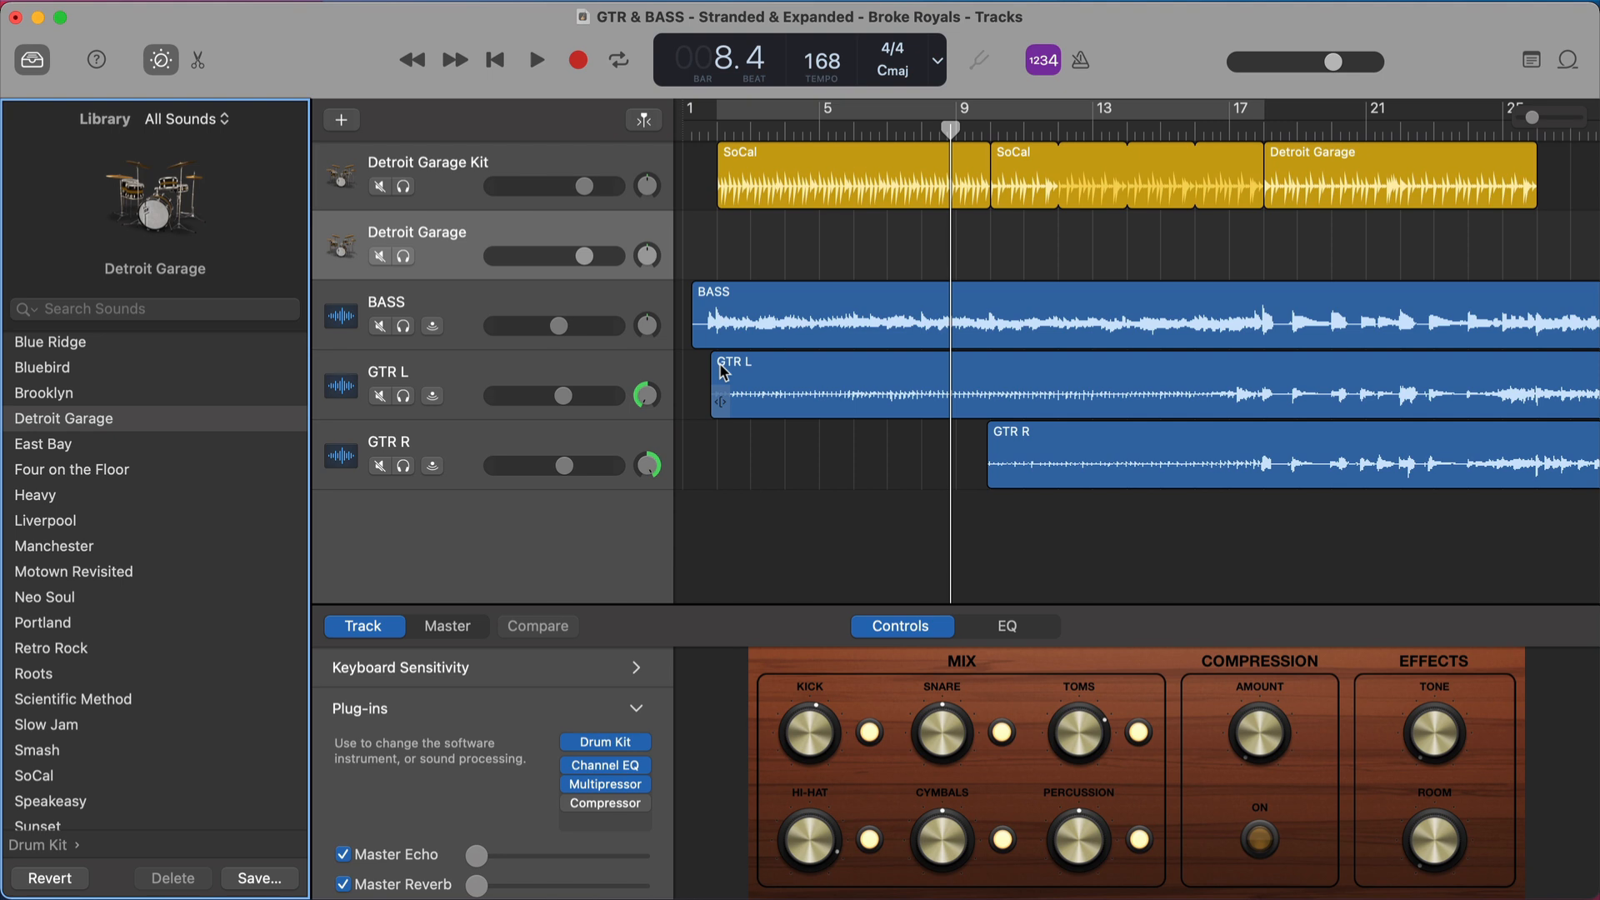
# Try lengthening the last drummer region by one bar and making all drummer regions softer and simpler, undoing both edits
pyautogui.hscroll(3, 1451, 200)
pyautogui.moveTo(1452, 200); pyautogui.dragTo(1526, 192)
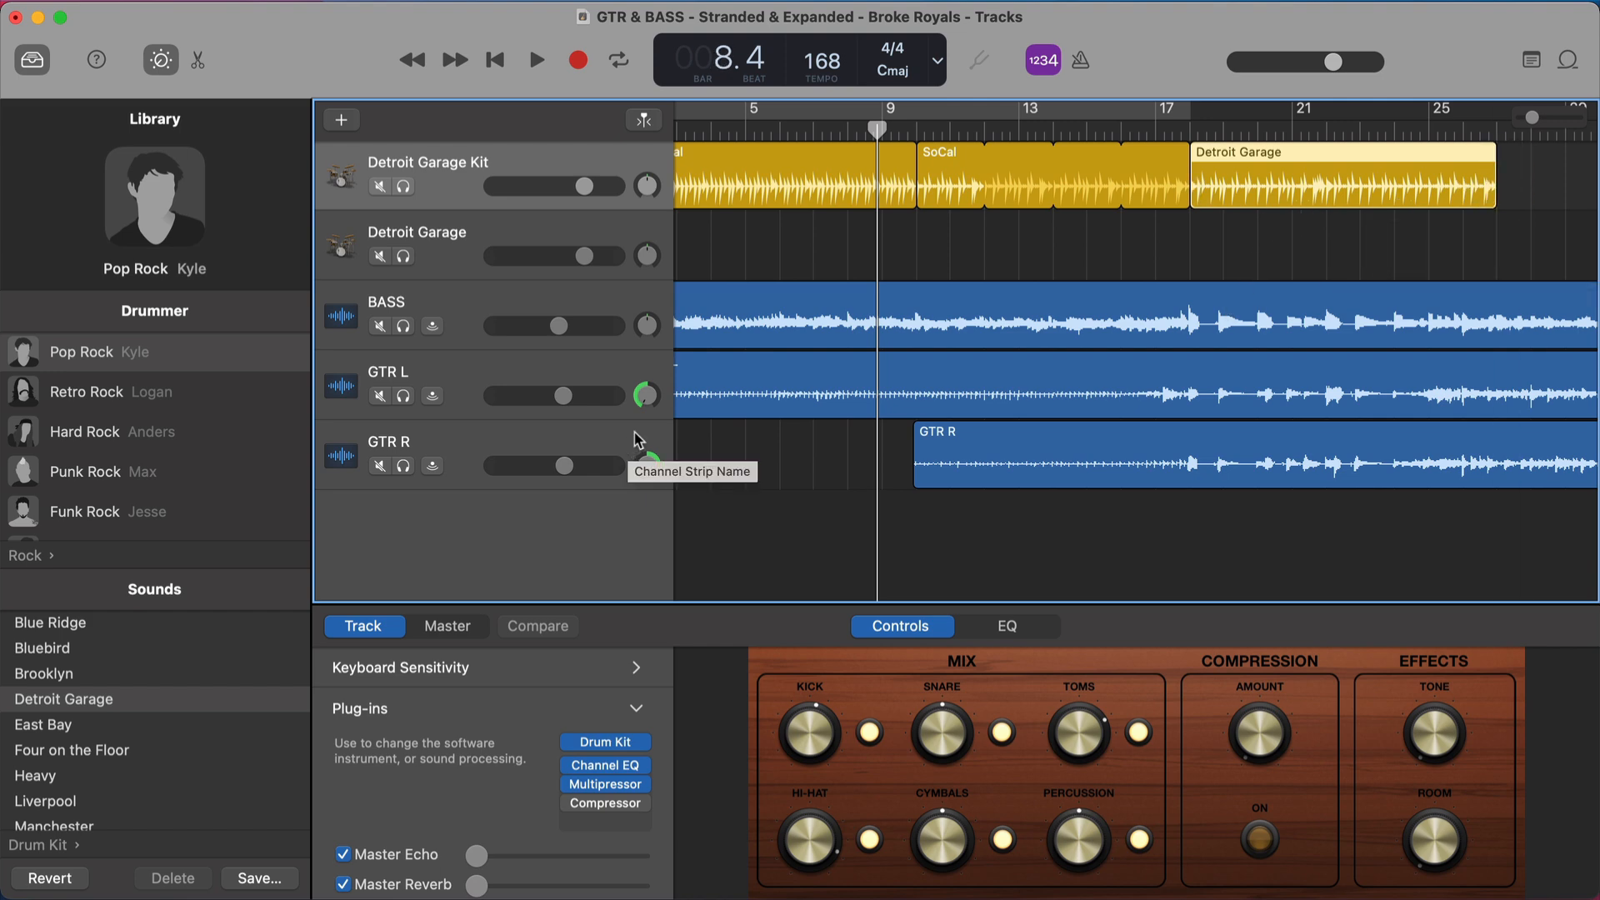
pyautogui.press('e')
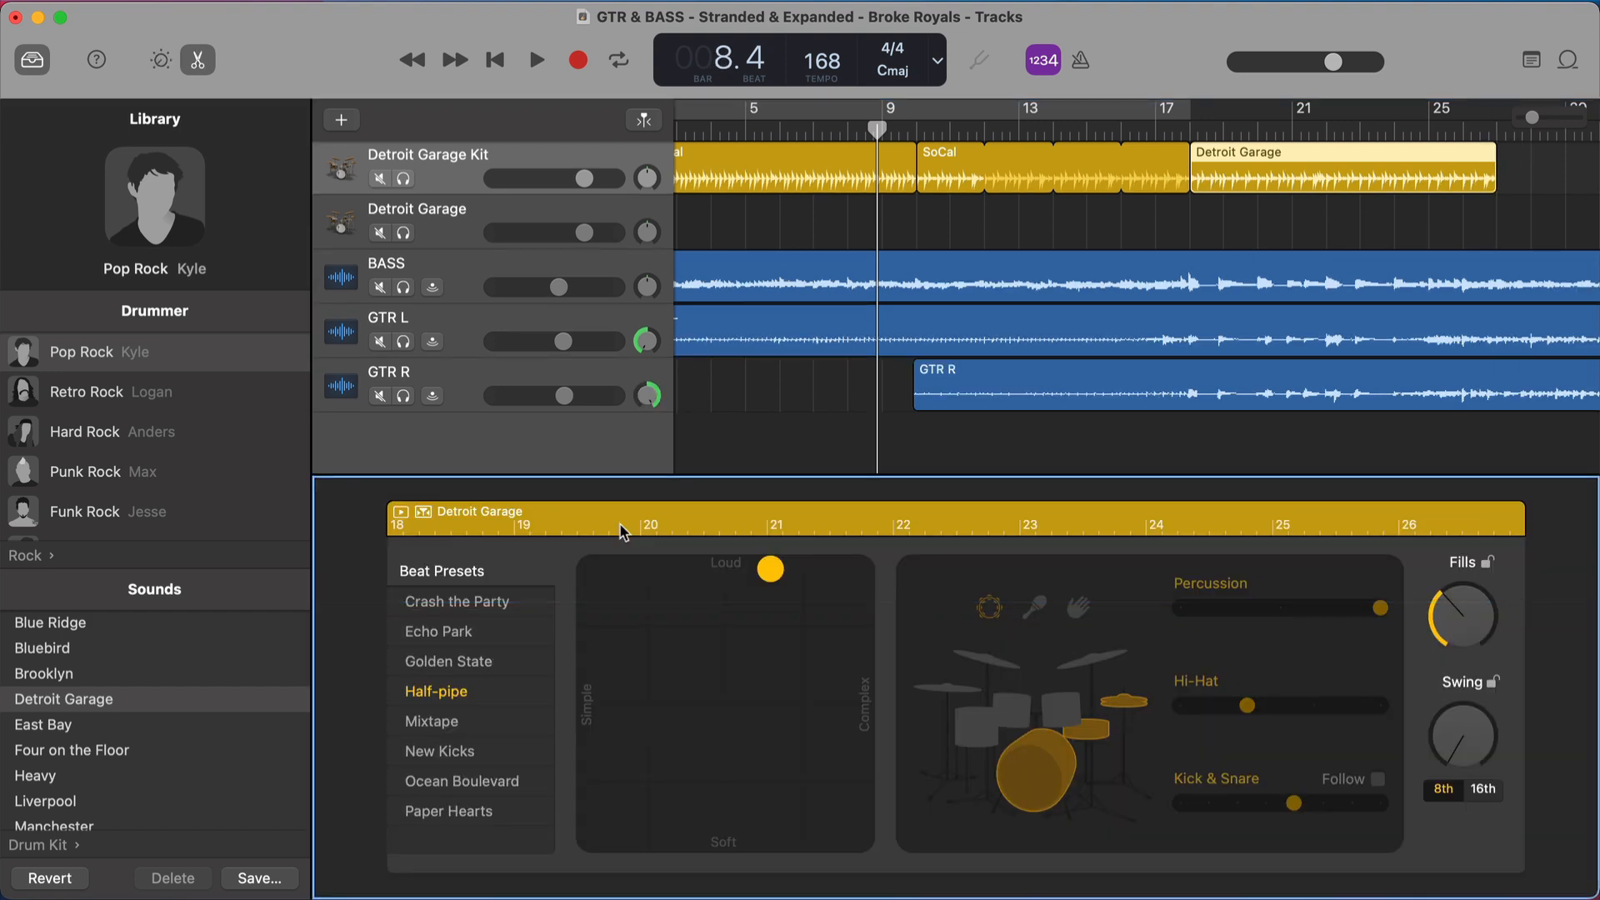
pyautogui.click(454, 164)
pyautogui.click(752, 599)
pyautogui.moveTo(759, 597); pyautogui.dragTo(750, 641)
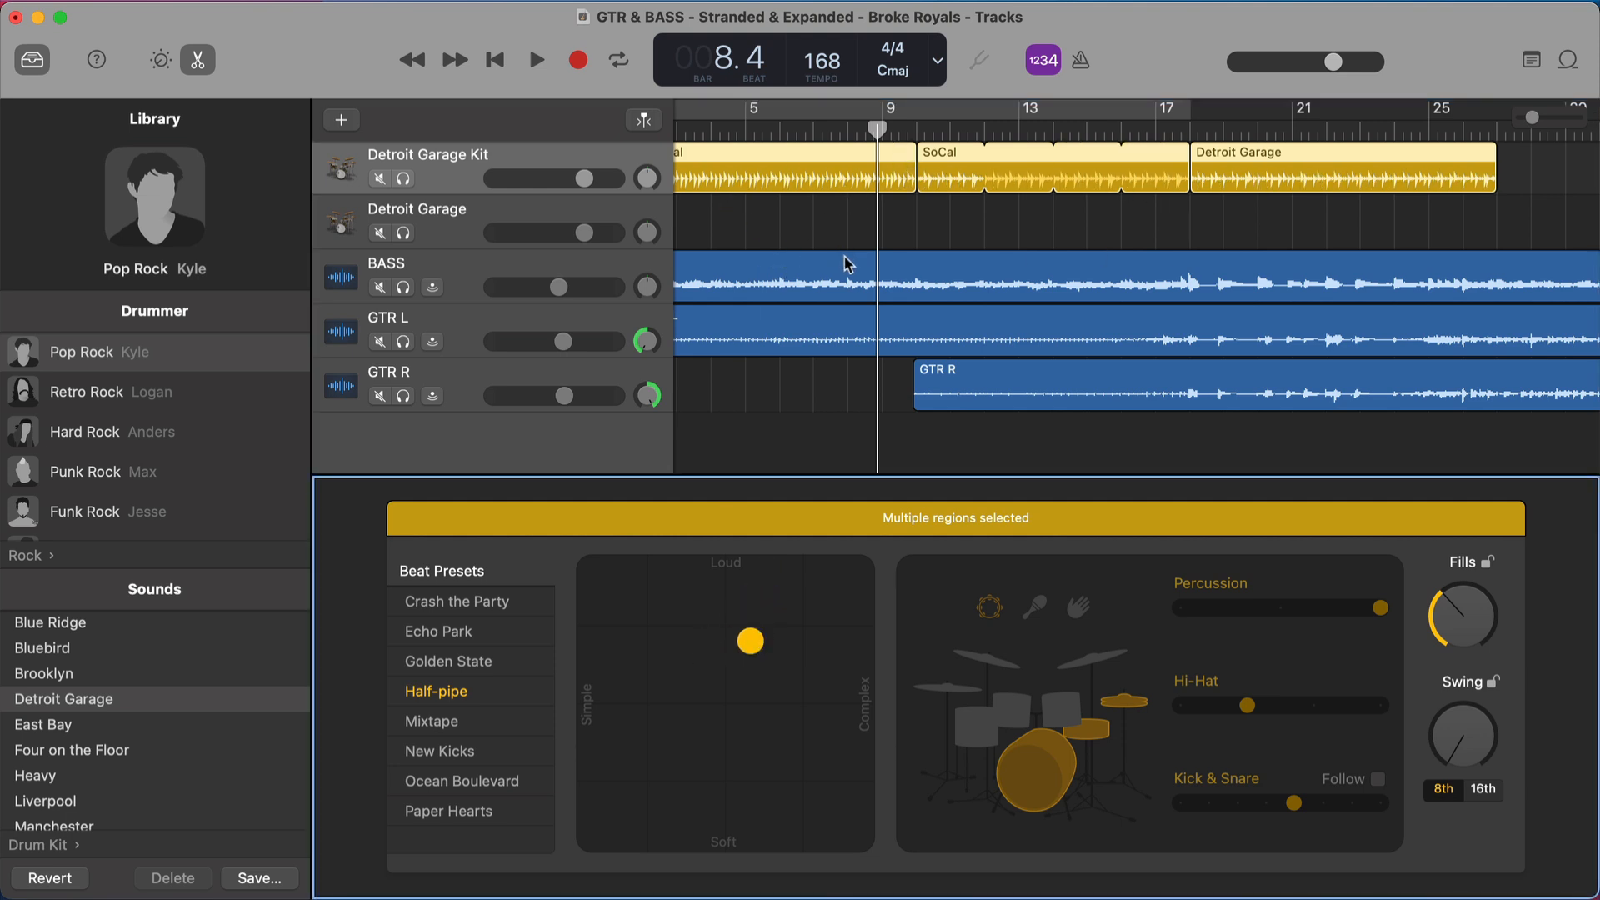
pyautogui.press('super+z')
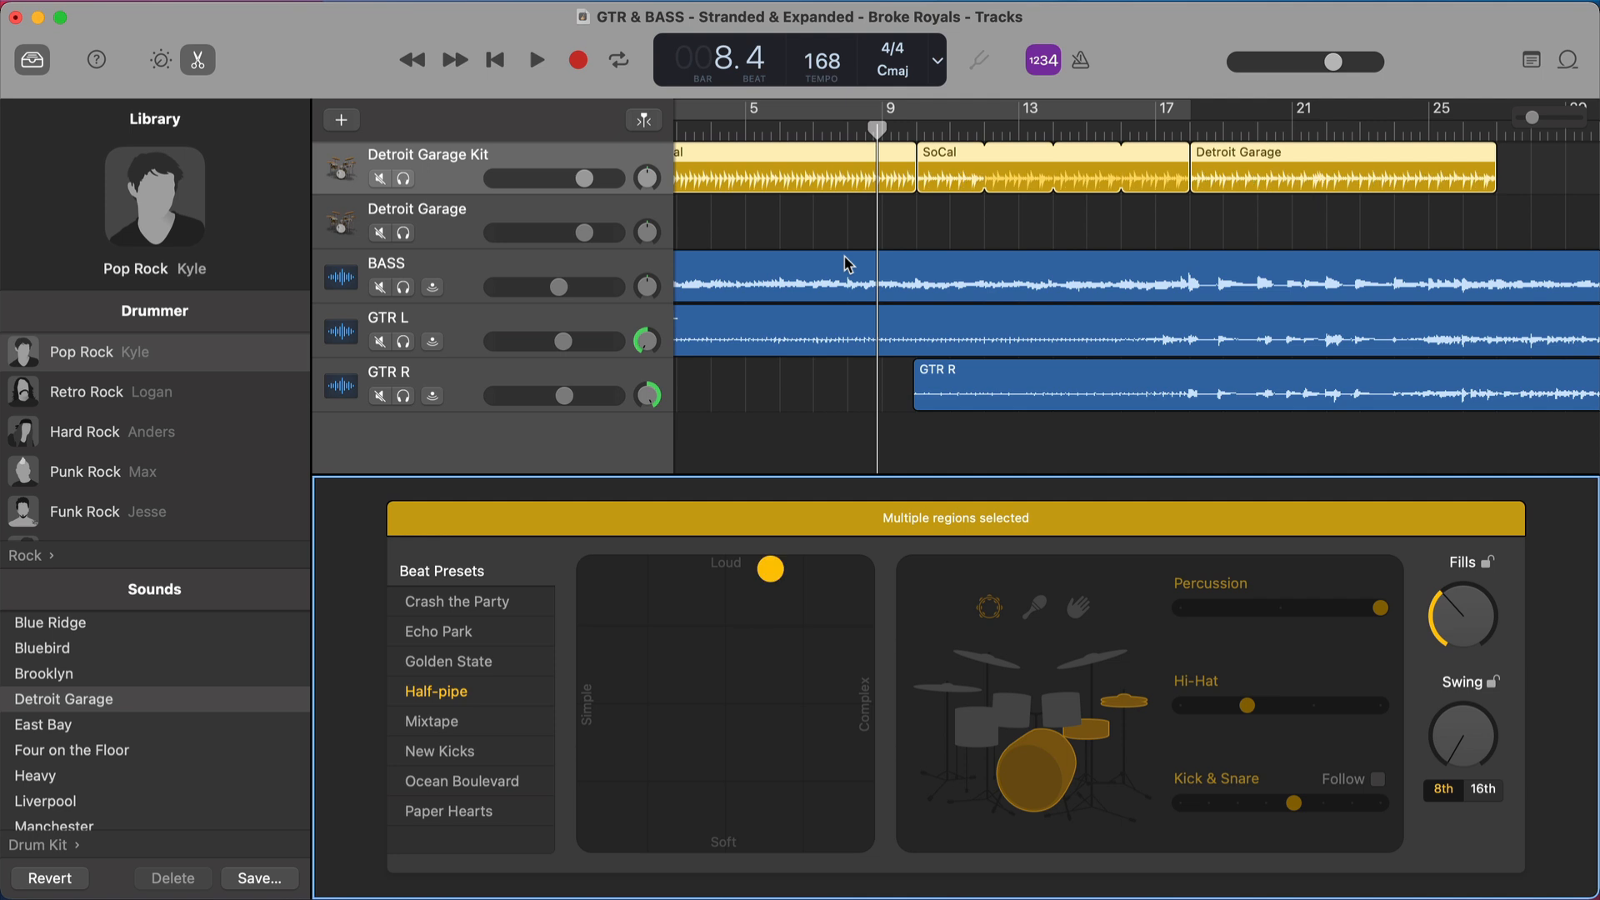
pyautogui.press('super+z')
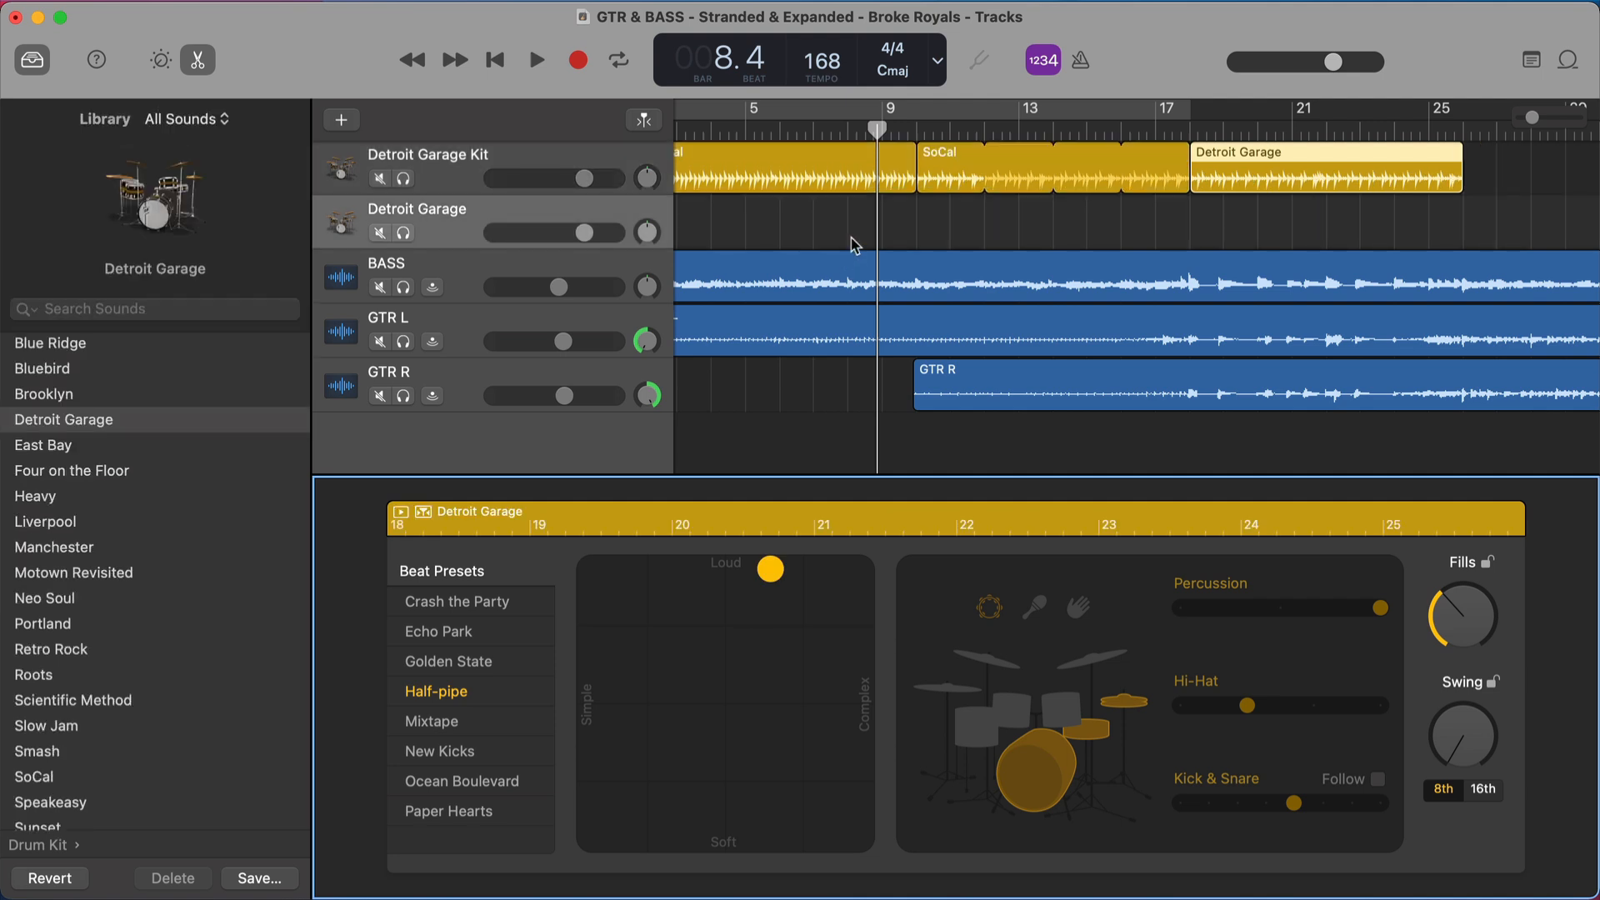
# Select the first SoCal drummer region and play the song from bar 2 for a few bars
pyautogui.hscroll(-3, 856, 240)
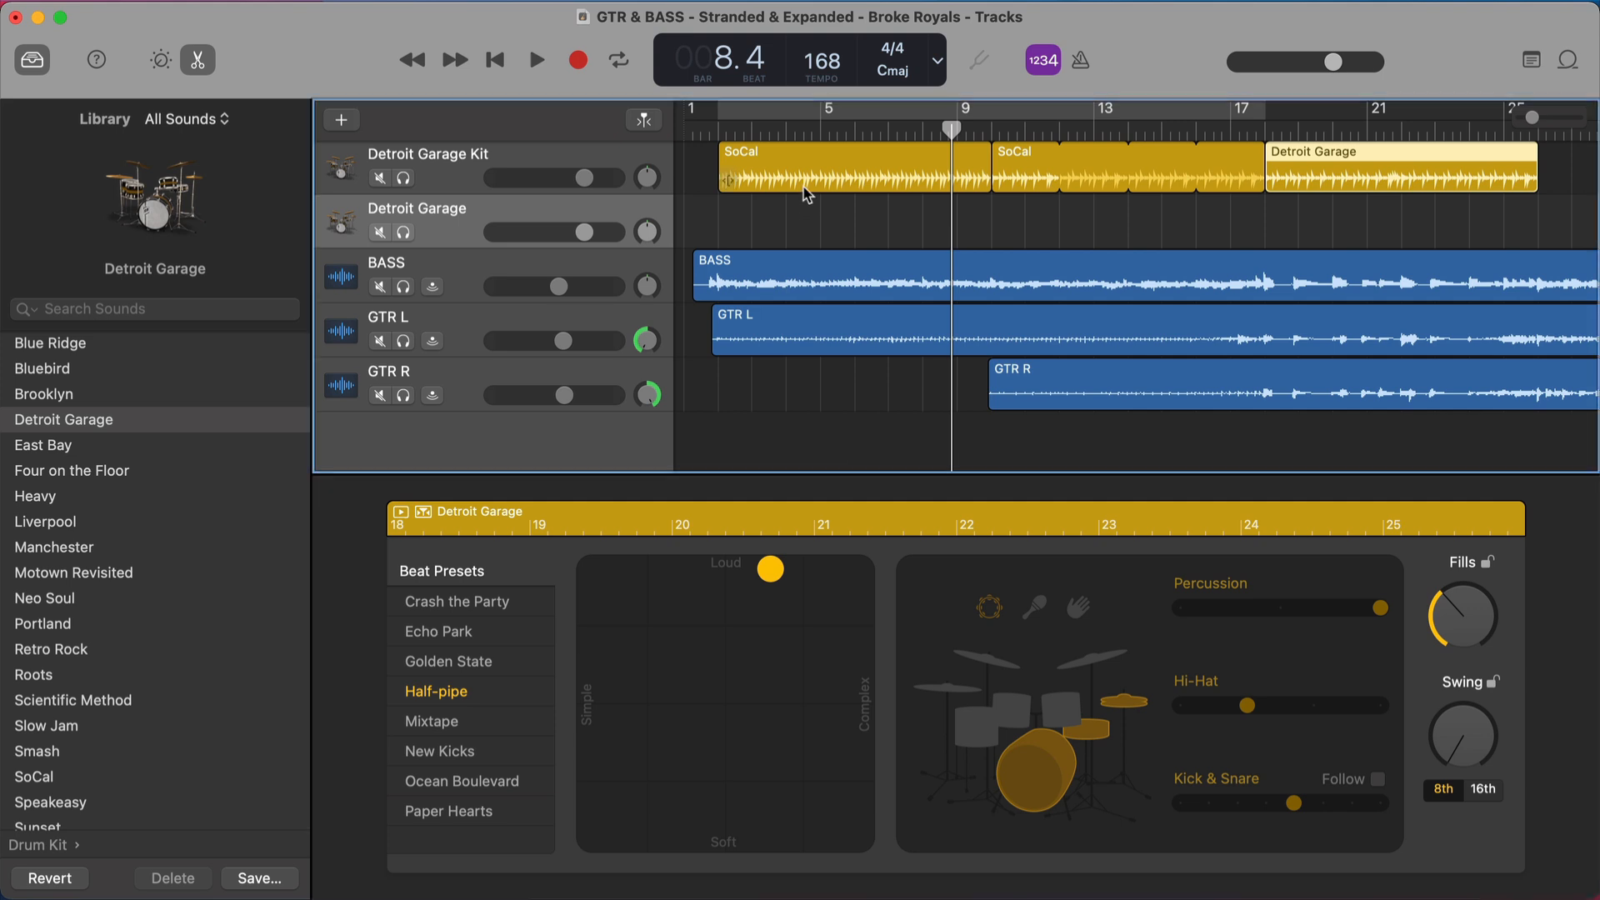
pyautogui.click(728, 180)
pyautogui.click(719, 132)
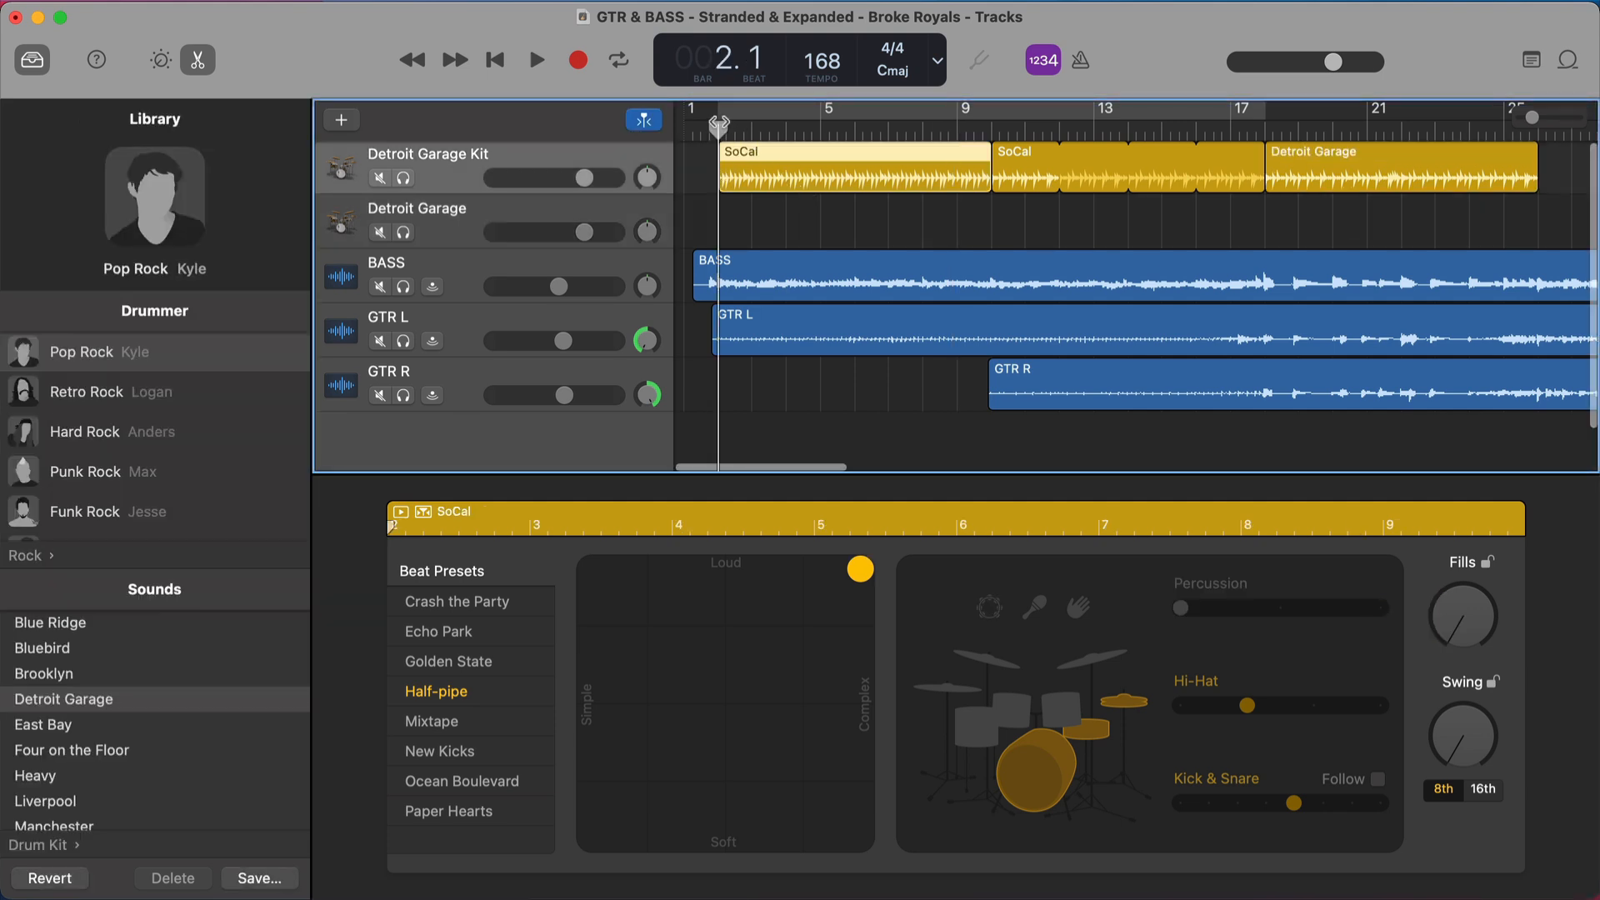
pyautogui.press('space')
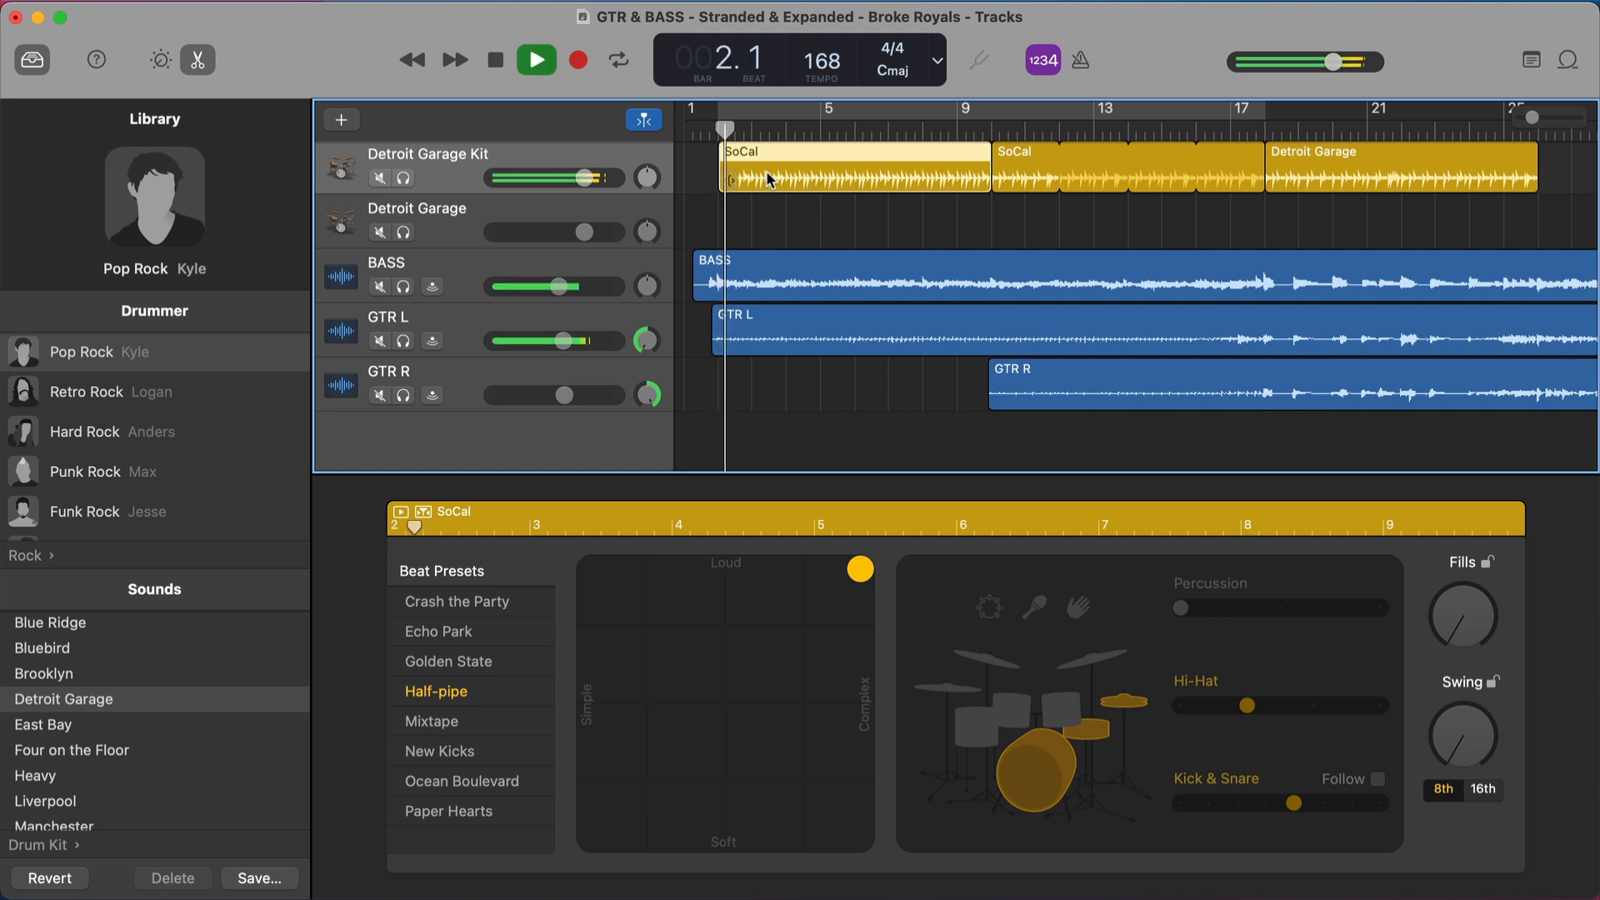
pyautogui.scroll(3, 780, 312)
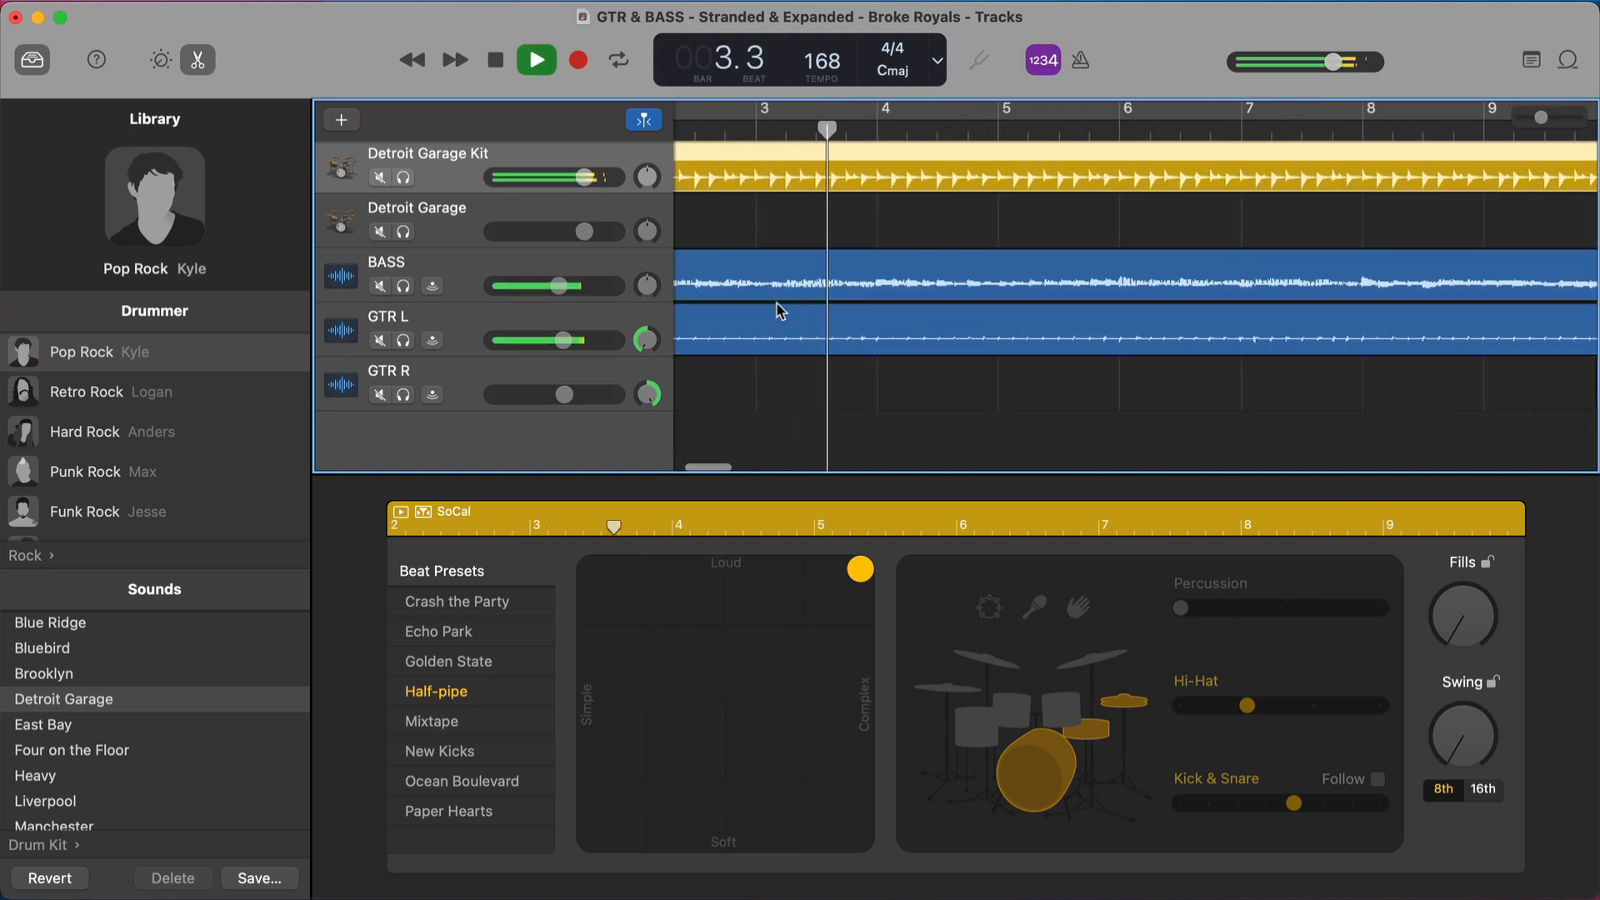
pyautogui.scroll(-3, 780, 311)
pyautogui.hscroll(-3, 783, 309)
pyautogui.press('space')
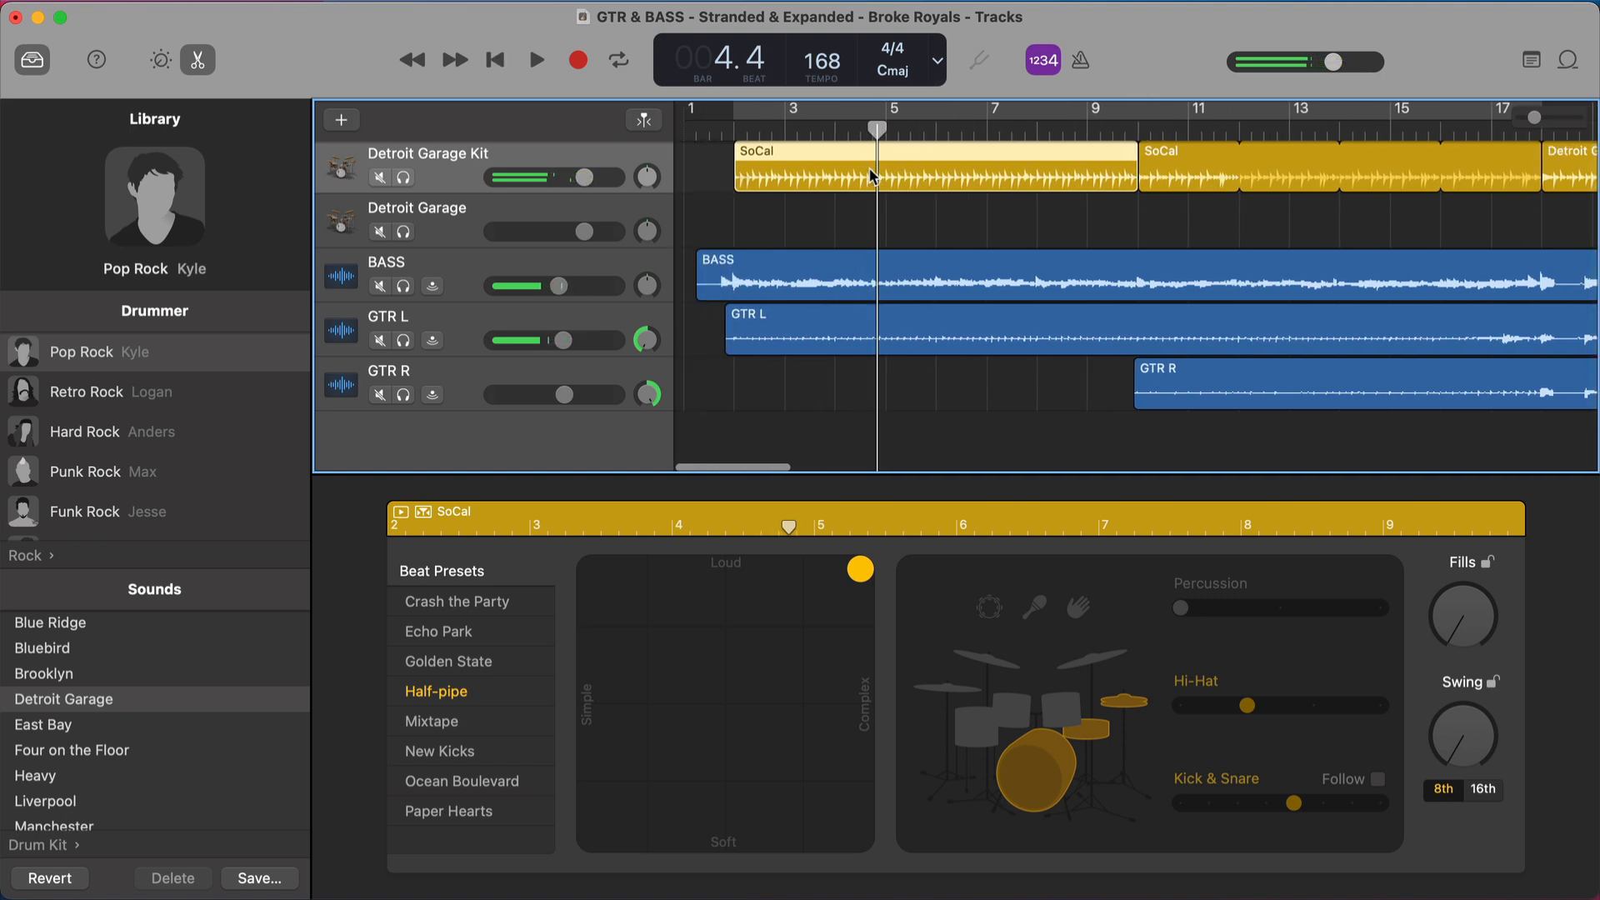
# Copy the first SoCal drummer region to the Detroit Garage software instrument track at bar 2
pyautogui.click(735, 128)
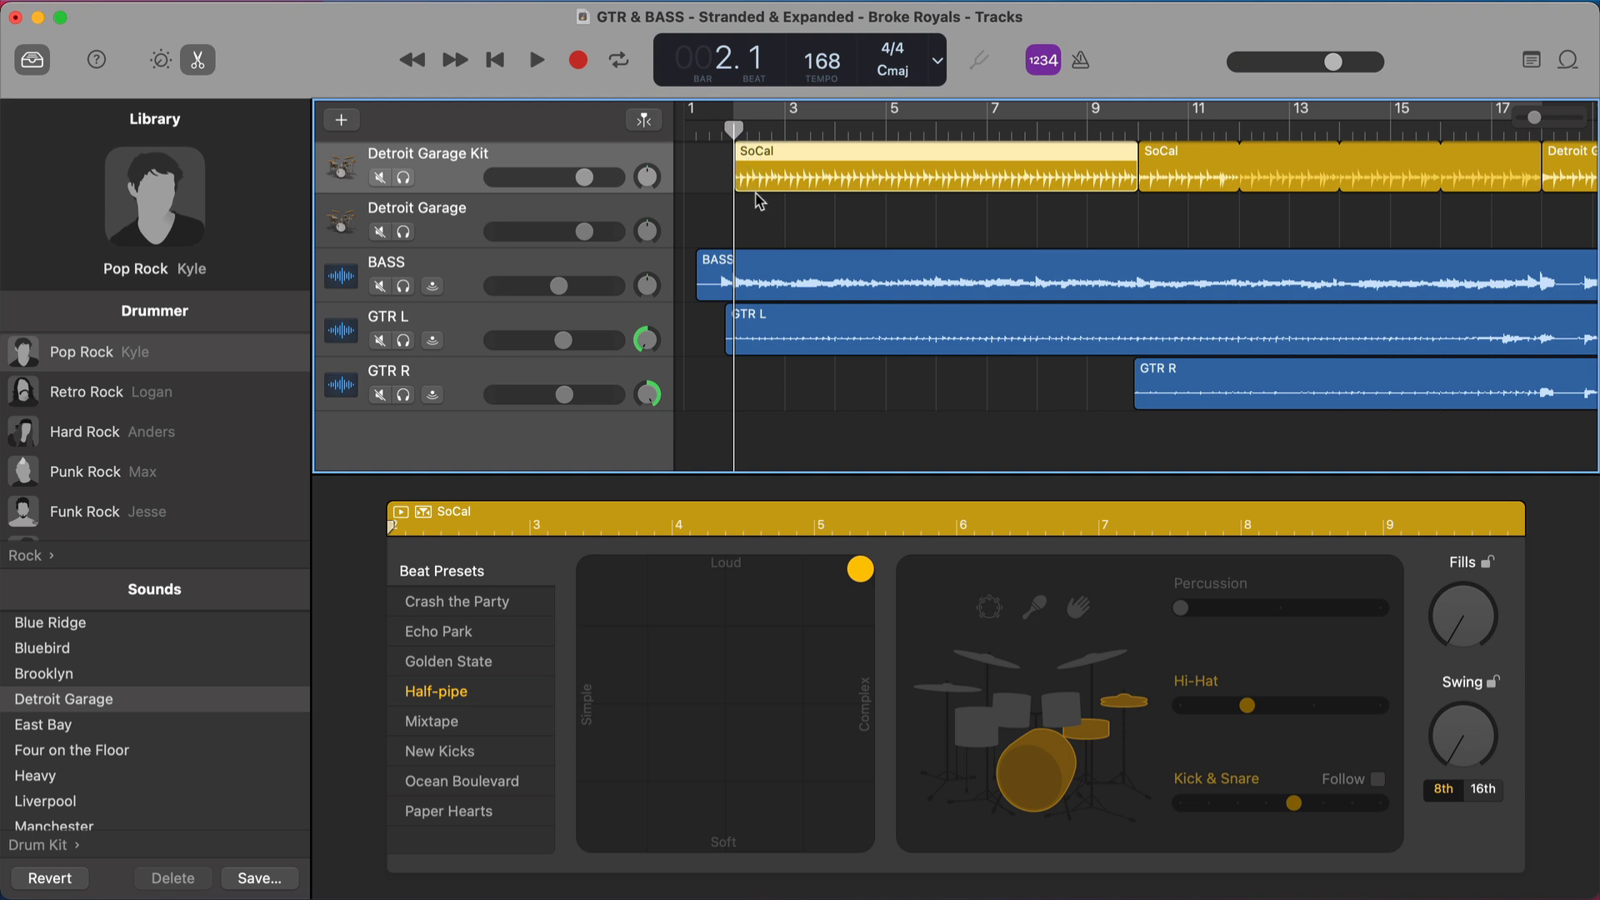
pyautogui.click(468, 228)
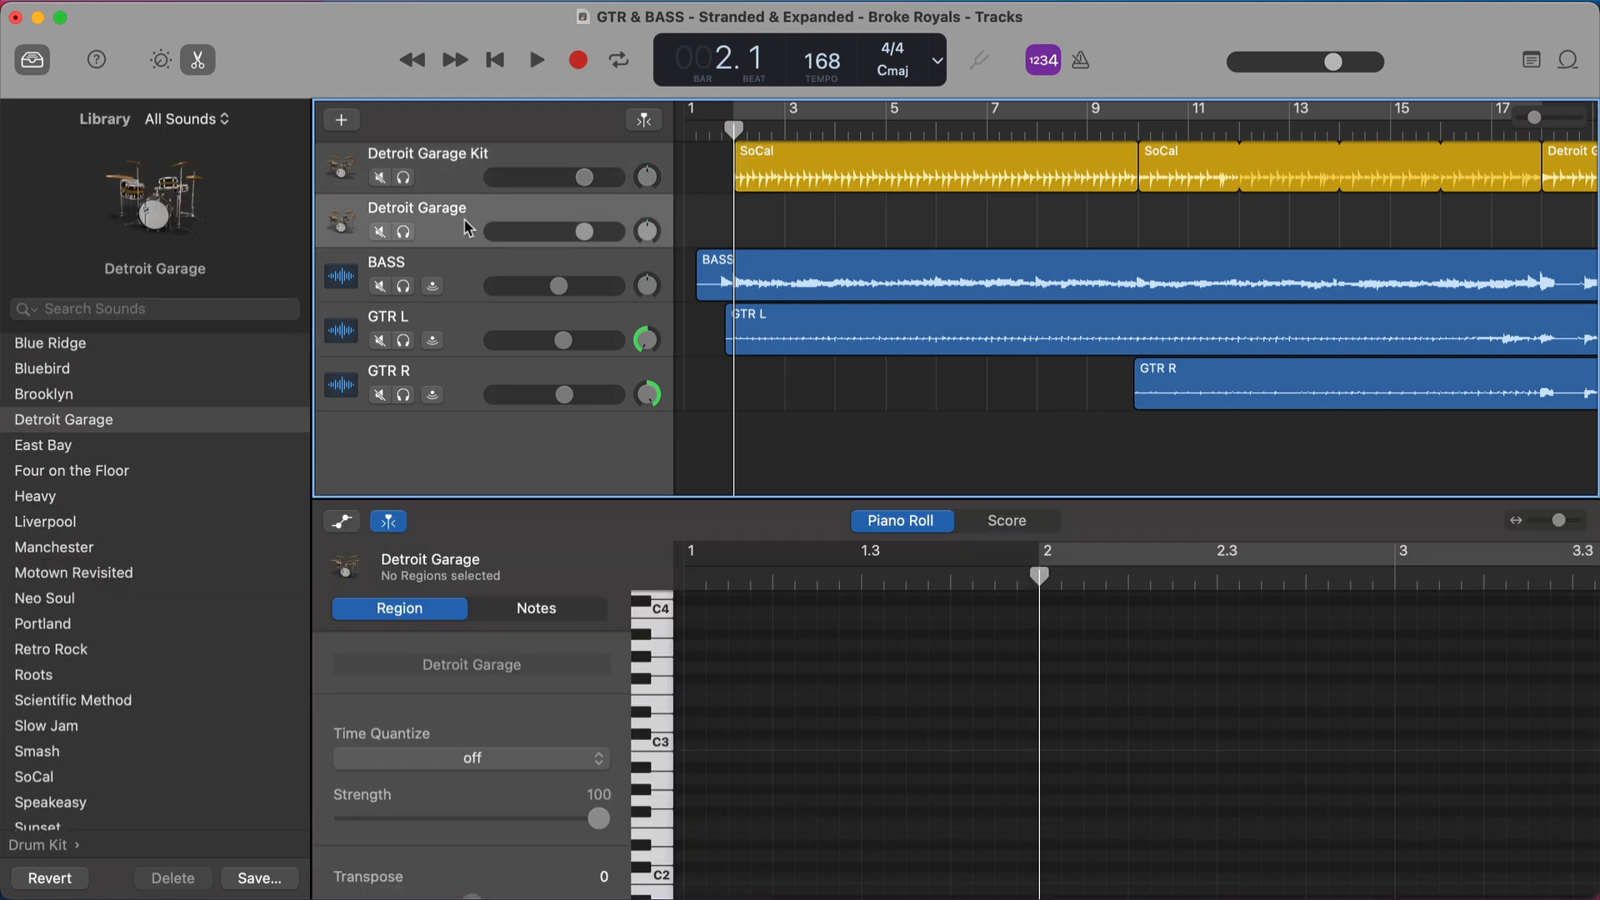
pyautogui.press('super+v')
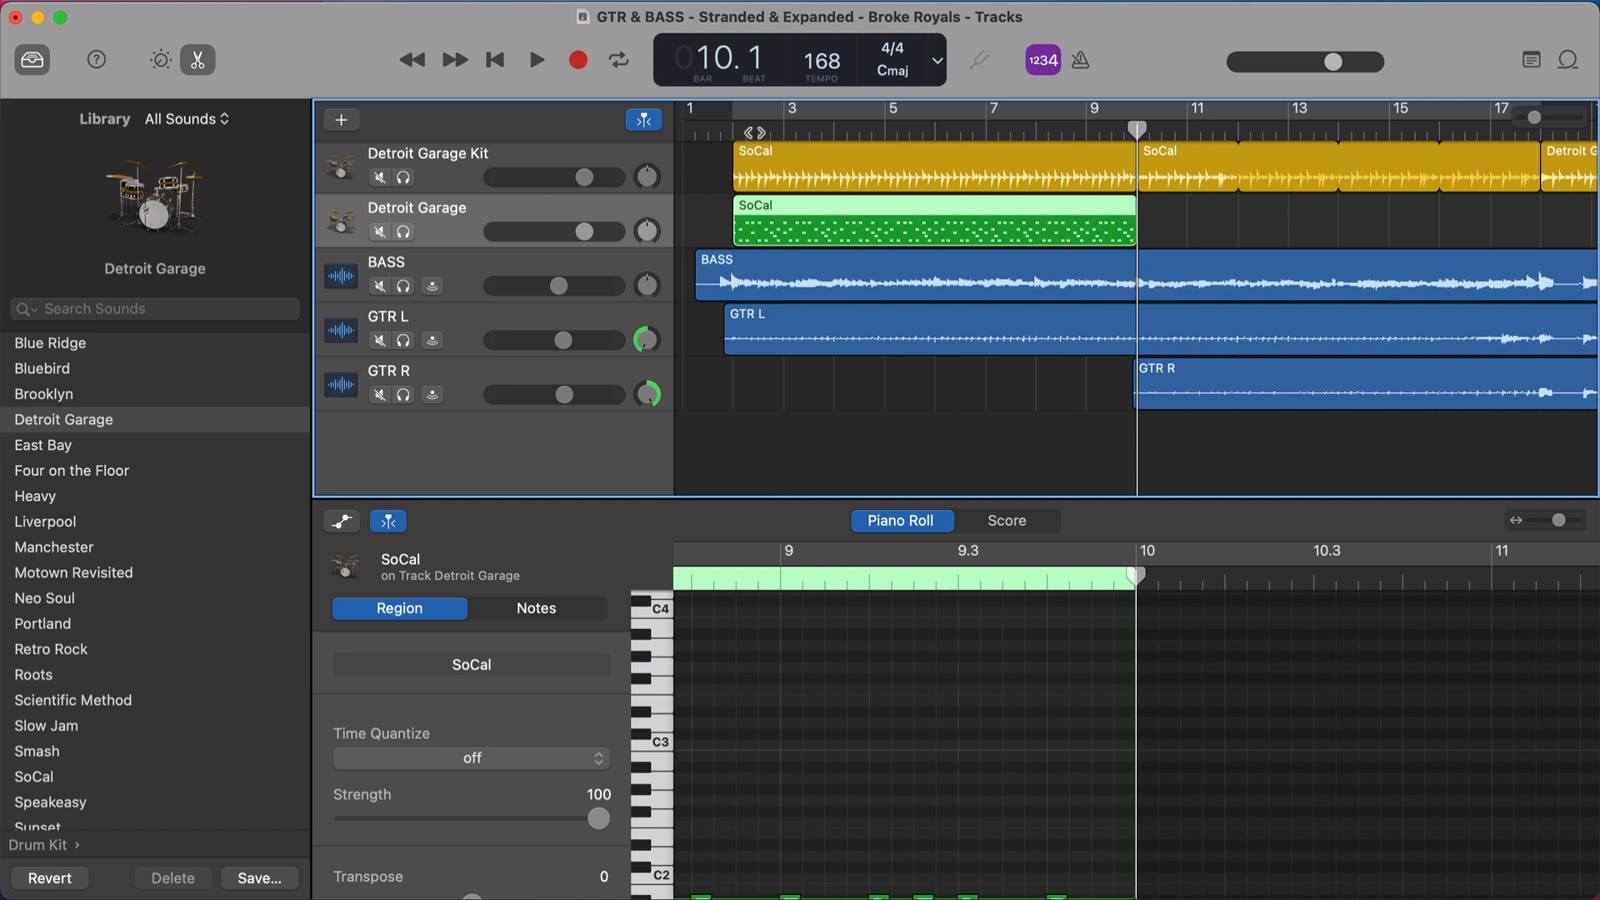
# Return the playhead to bar 2 and delete the green SoCal region from the Detroit Garage track
pyautogui.click(733, 131)
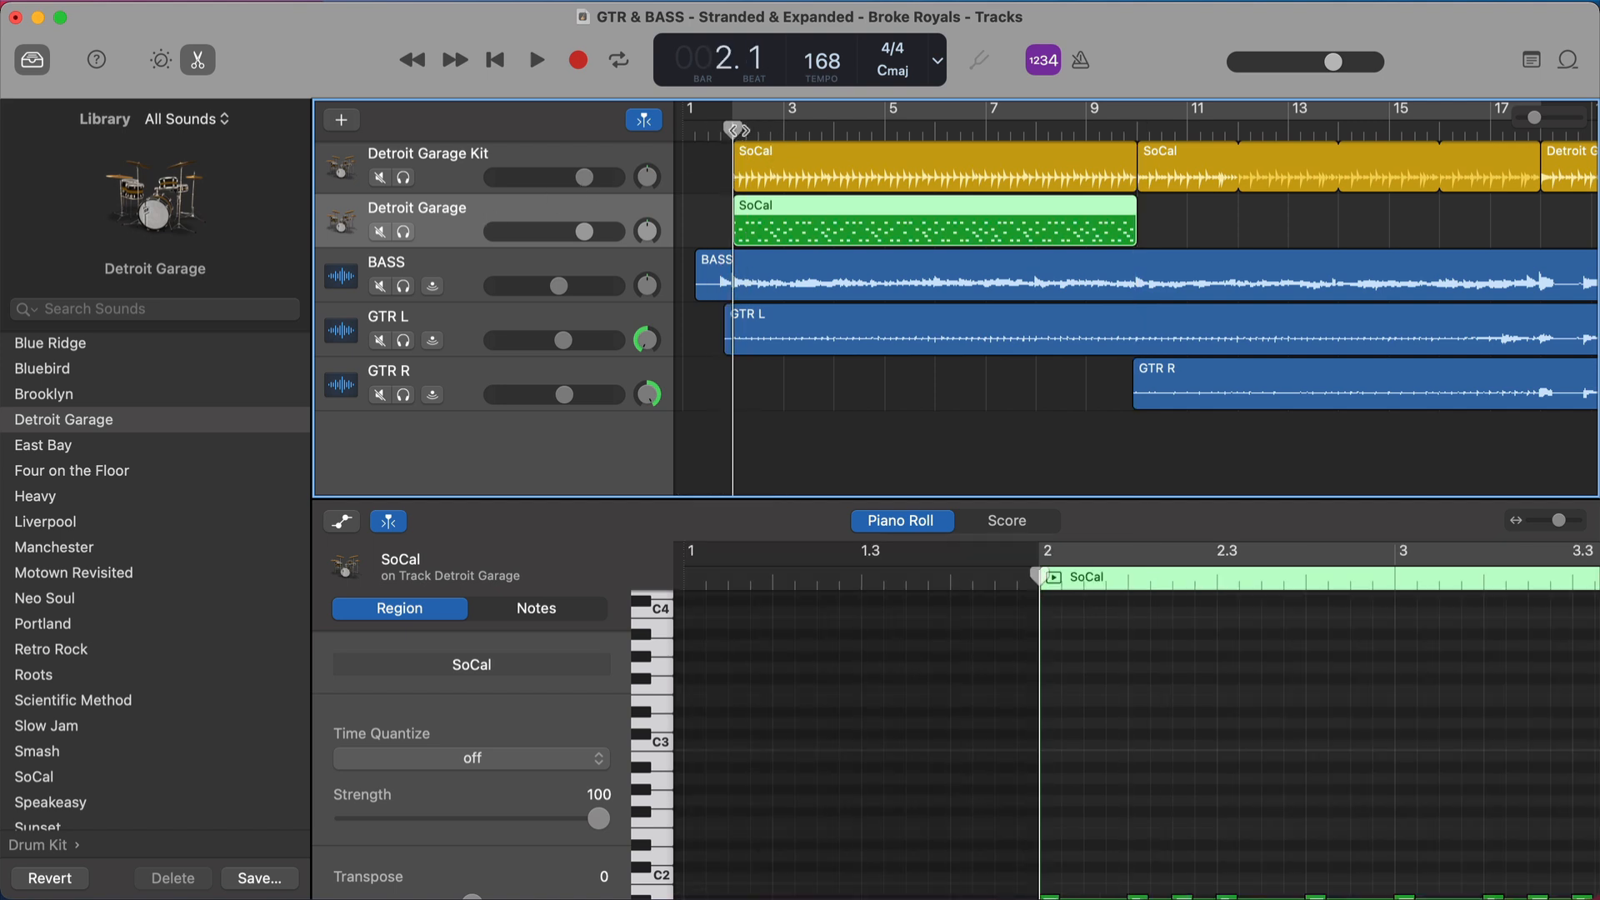
pyautogui.hscroll(5, 832, 193)
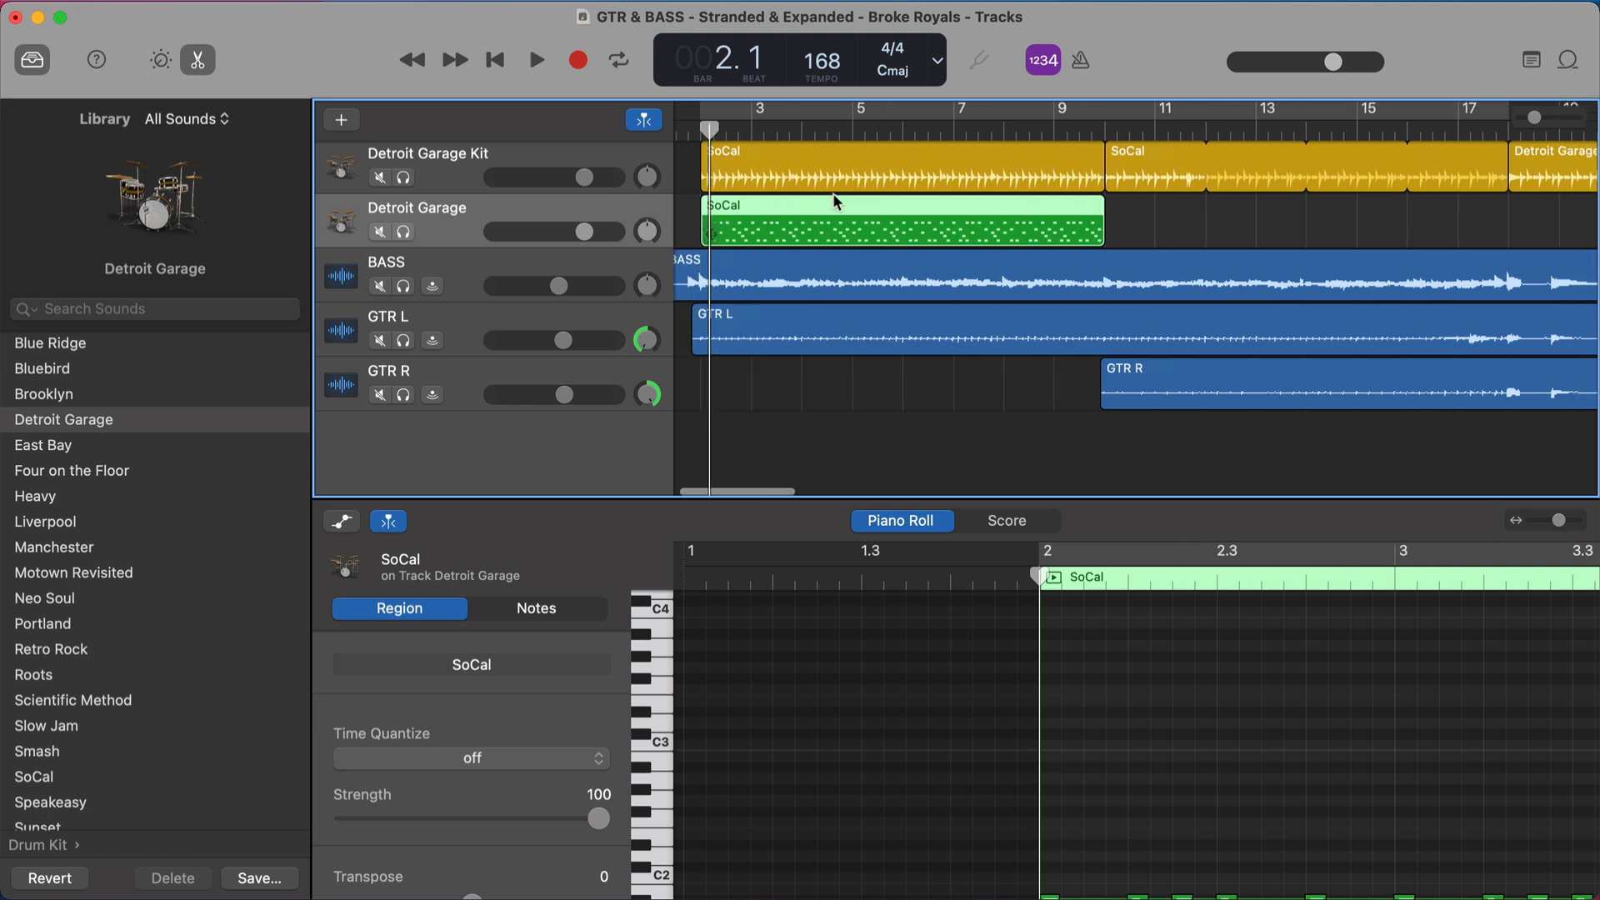
pyautogui.press('BackSpace')
# Copy all three drummer regions from the Detroit Garage Kit track to the Detroit Garage track, starting at bar 2
pyautogui.scroll(-5, 832, 192)
pyautogui.hscroll(-3, 832, 192)
pyautogui.moveTo(1051, 161); pyautogui.dragTo(739, 163)
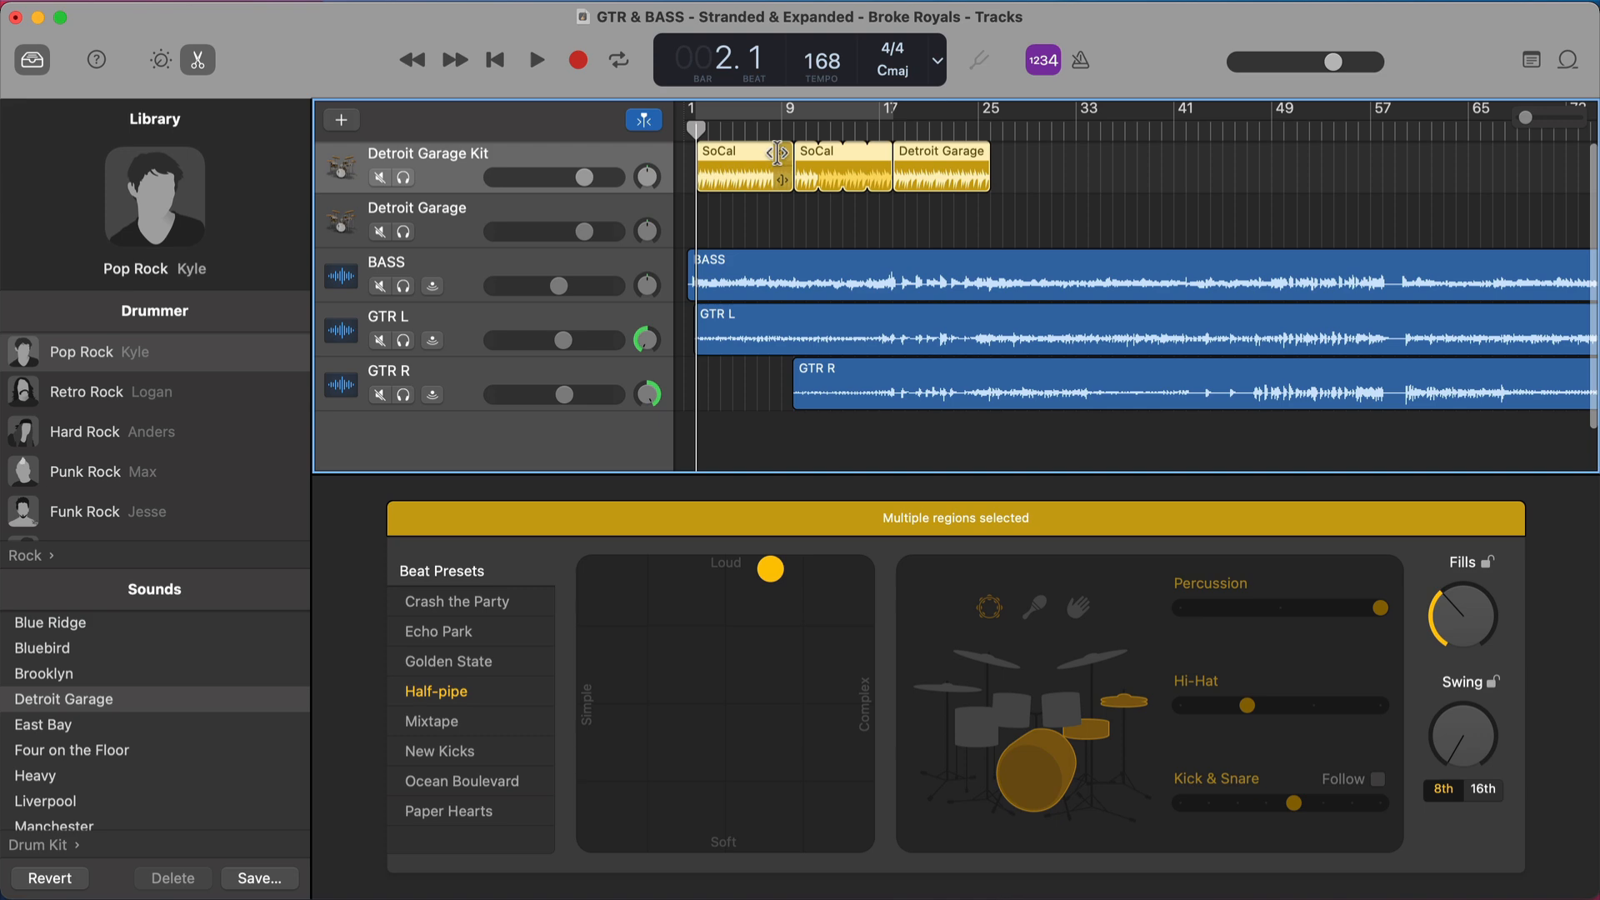
pyautogui.press('super+Right')
pyautogui.press('super+Right')
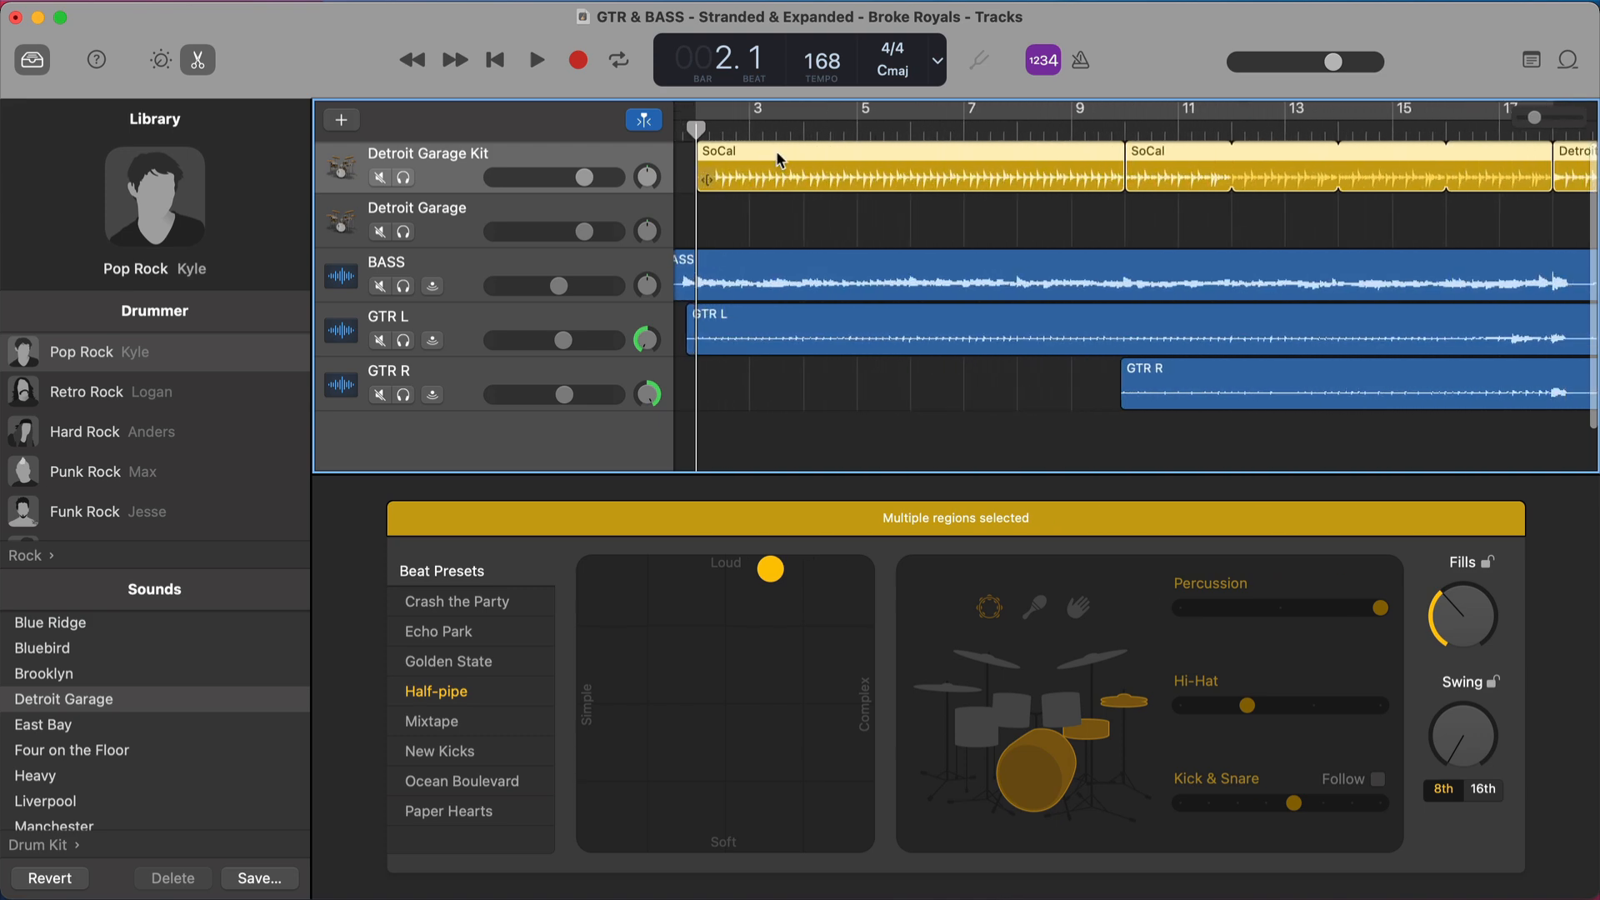
pyautogui.click(552, 214)
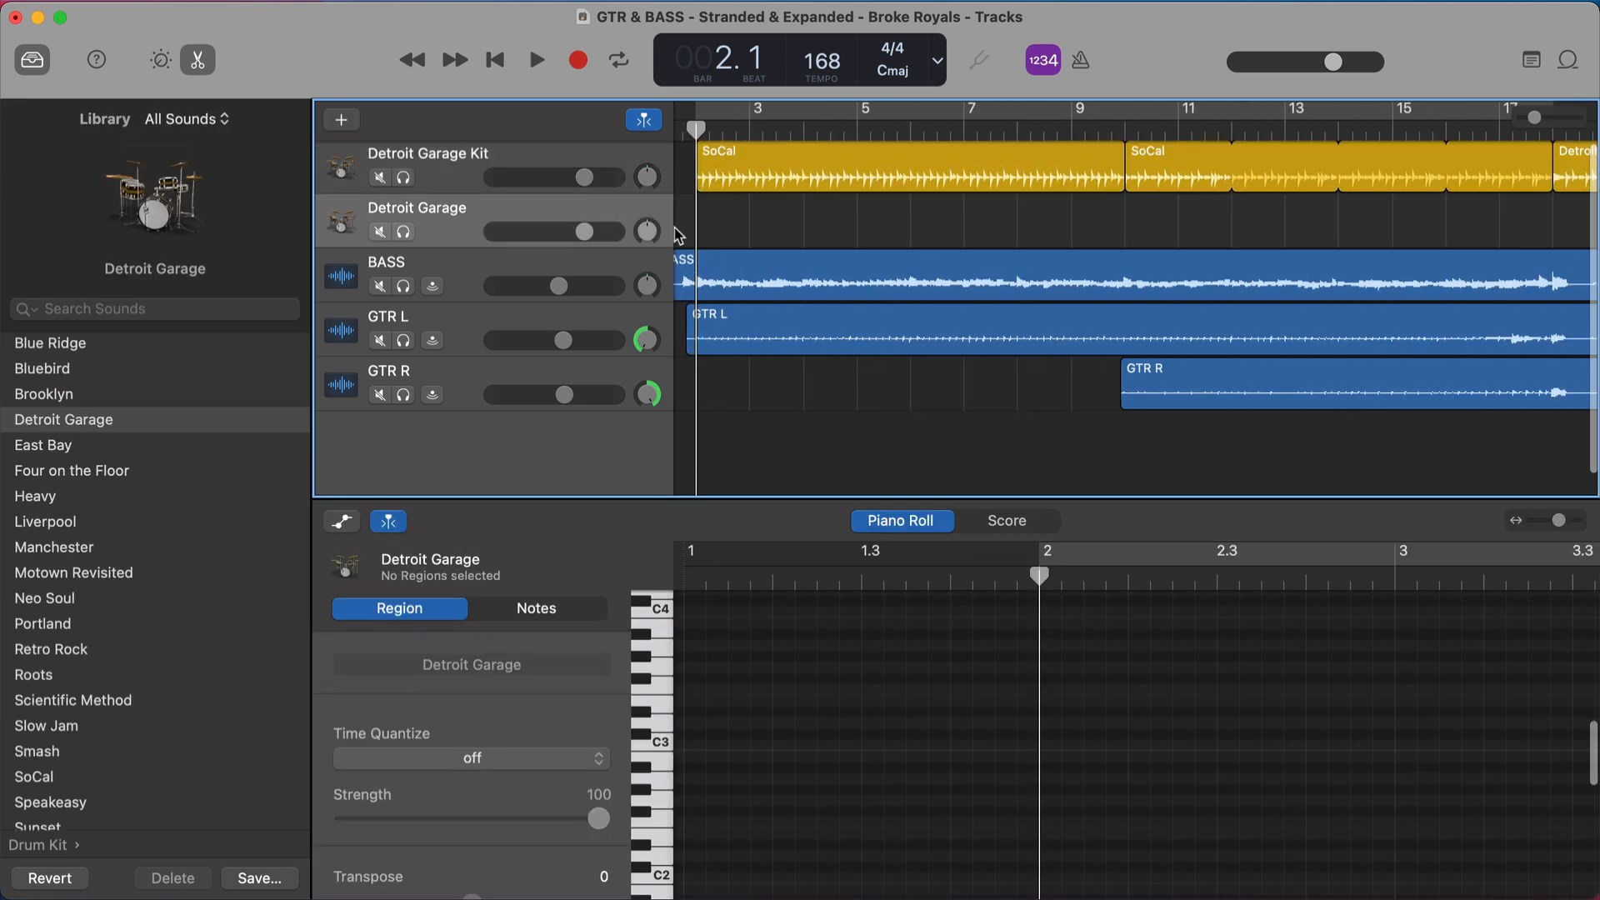
pyautogui.press('super+v')
pyautogui.hscroll(-10, 677, 234)
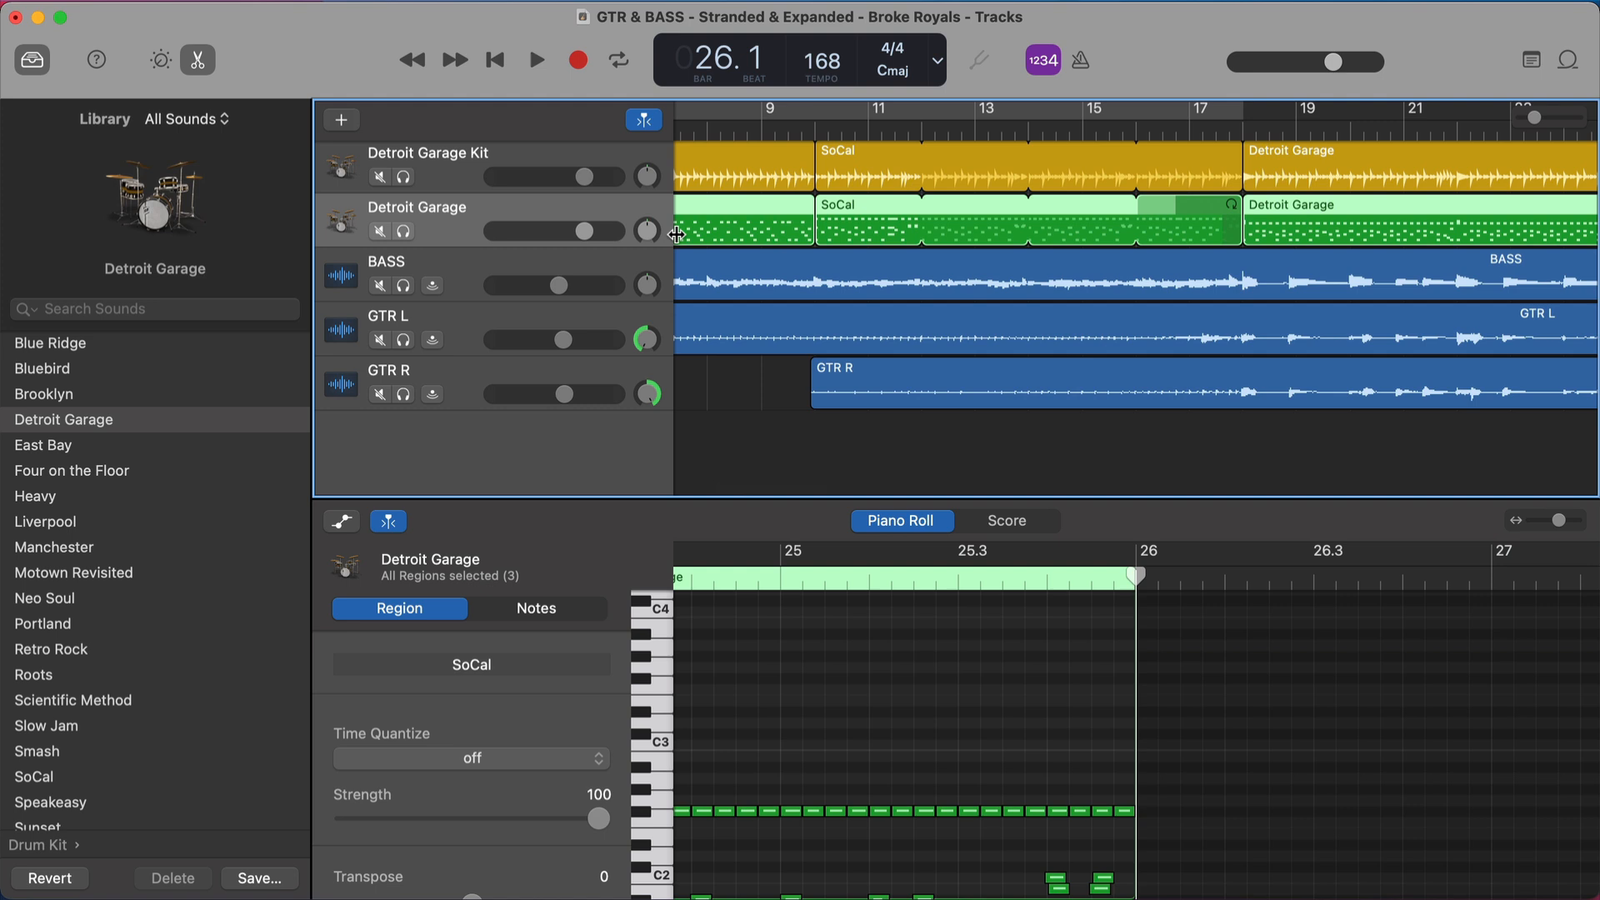
pyautogui.hscroll(-4, 783, 259)
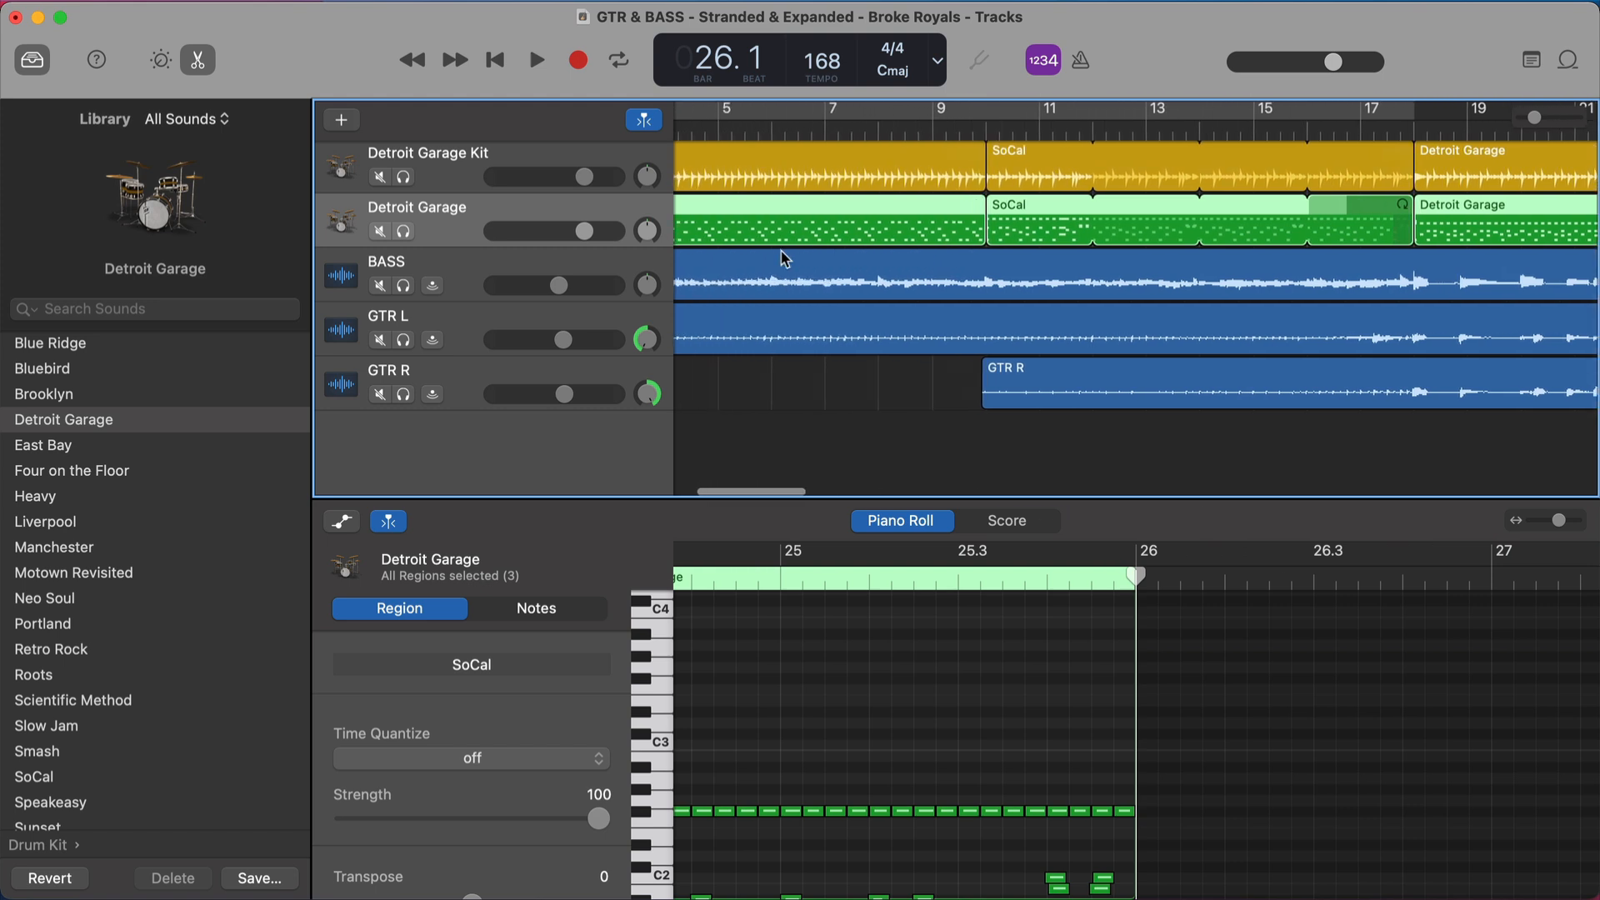
pyautogui.hscroll(-3, 783, 258)
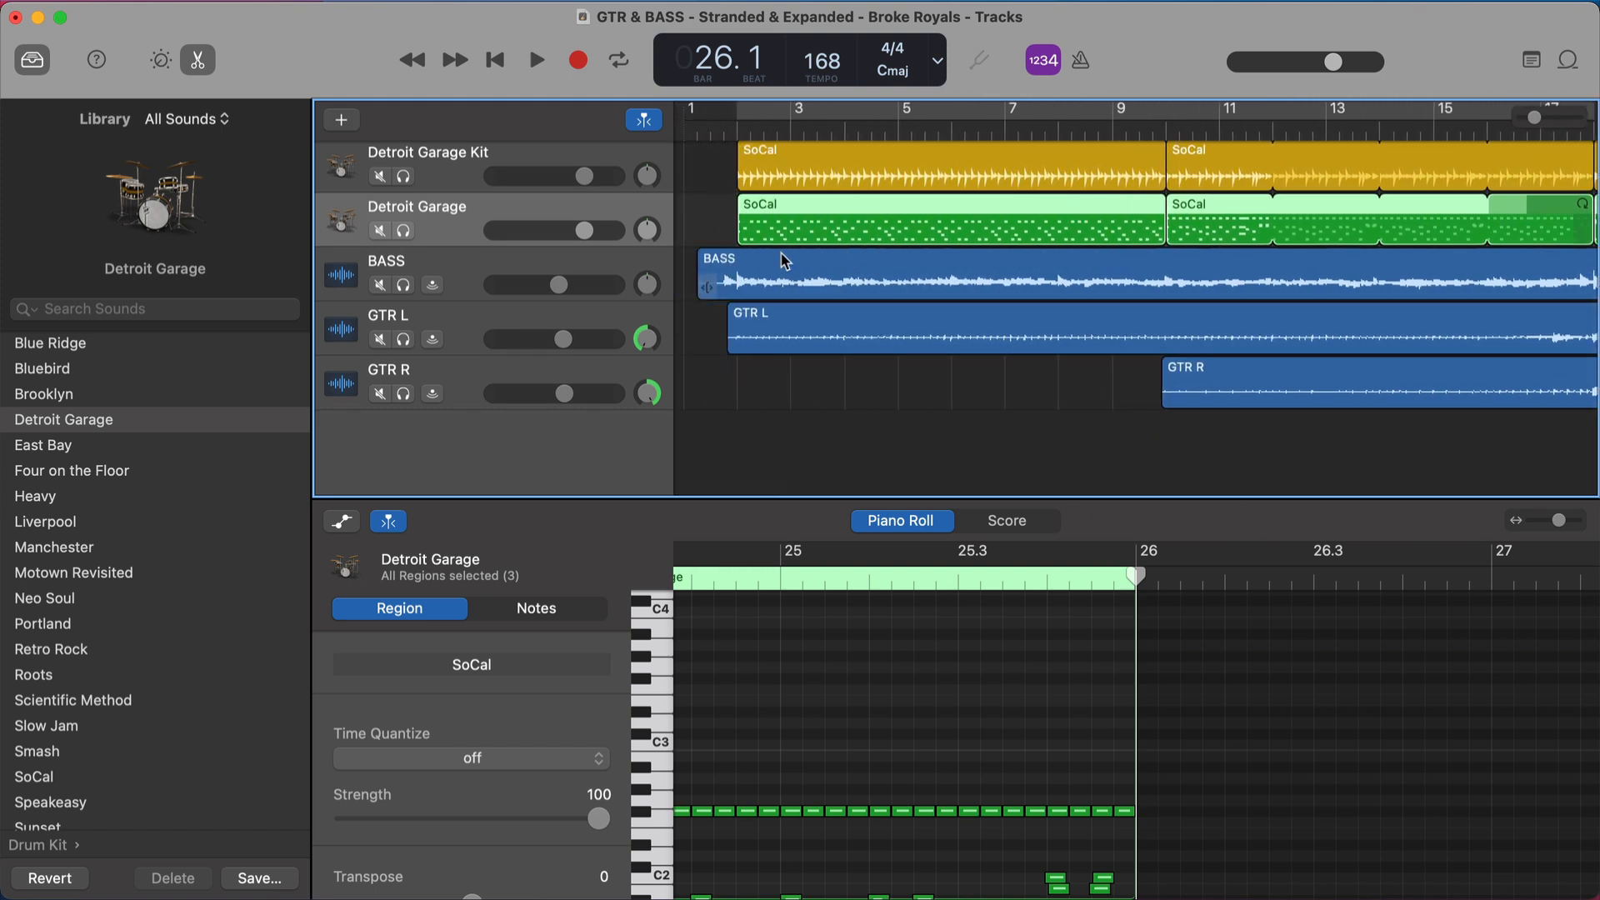
pyautogui.scroll(-1, 783, 261)
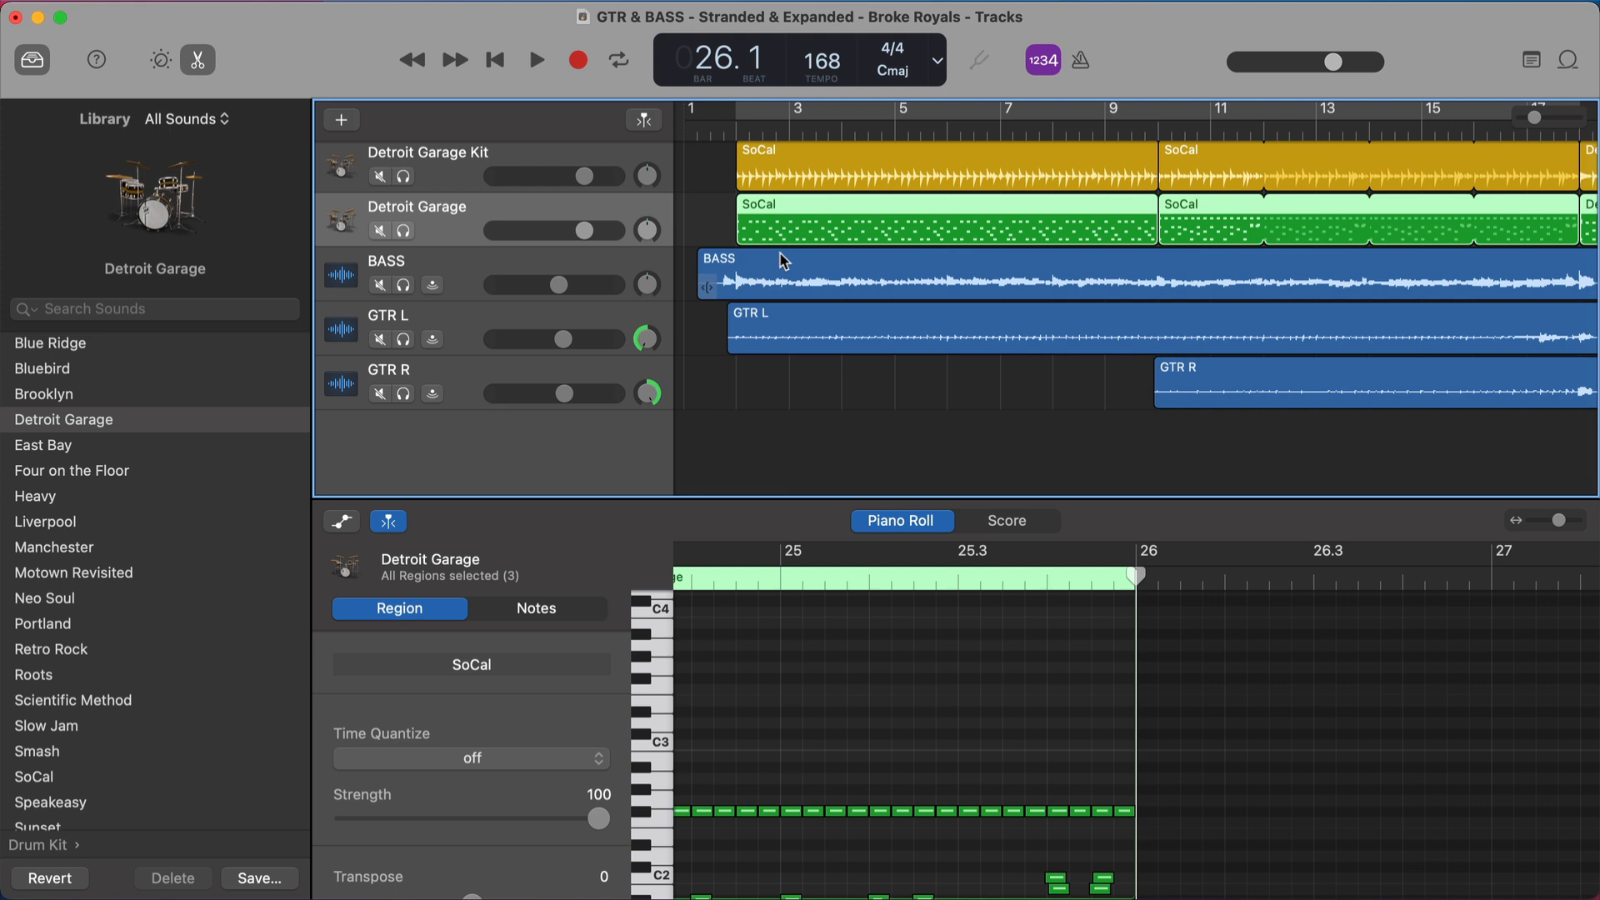
pyautogui.hscroll(4, 787, 252)
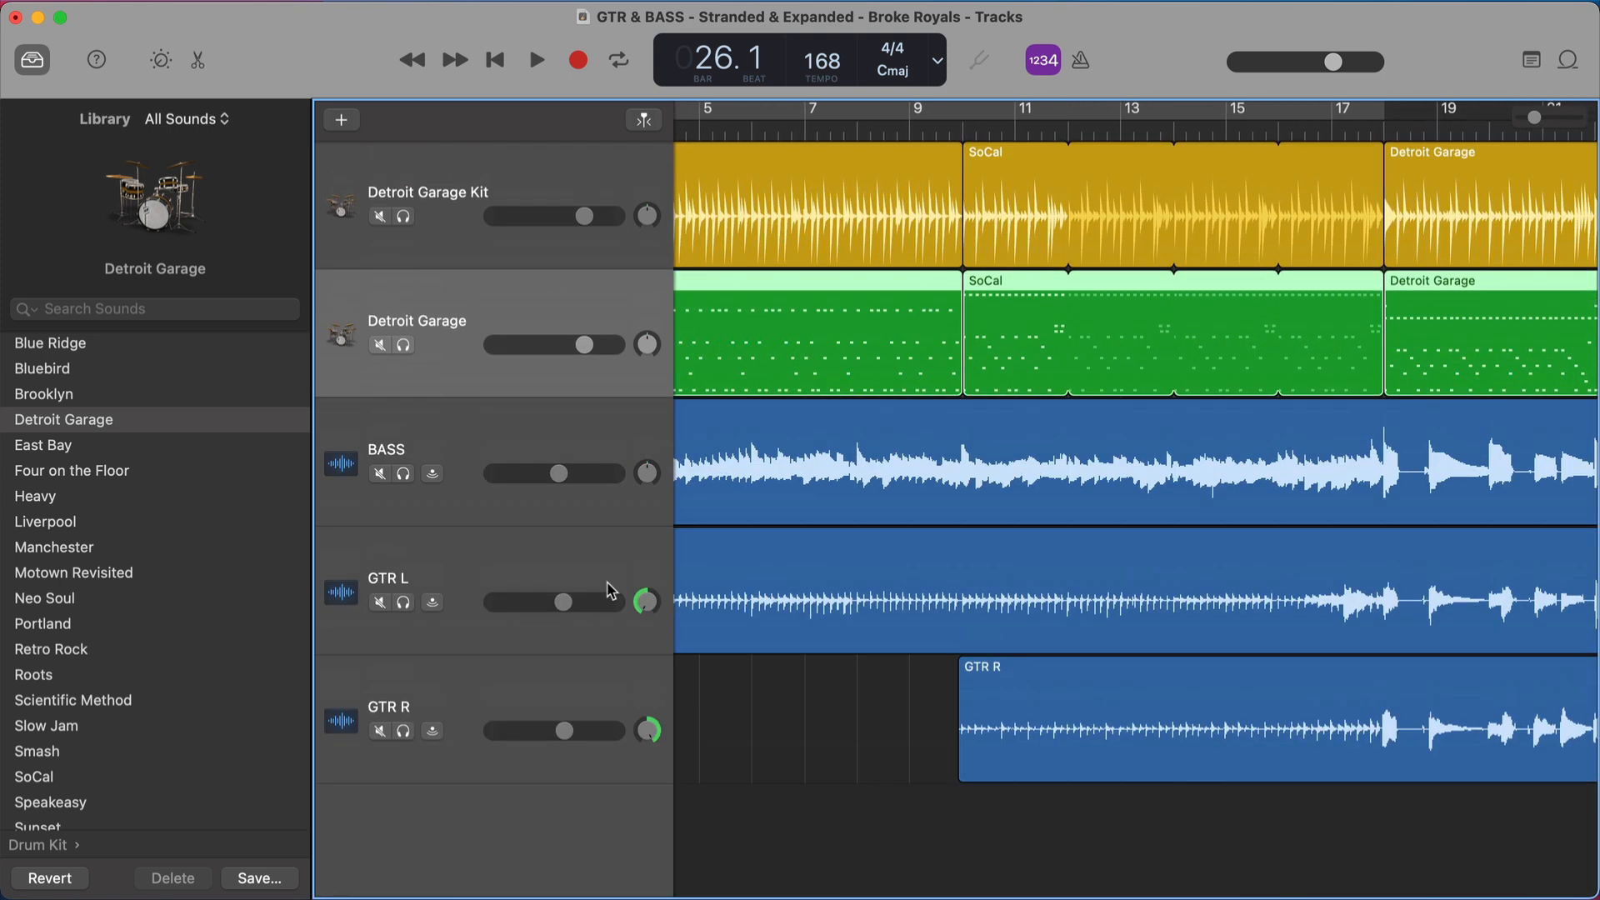
# Compare the first SoCal region in the Drummer editor with its MIDI copy in the Piano Roll
pyautogui.press('e')
pyautogui.click(479, 158)
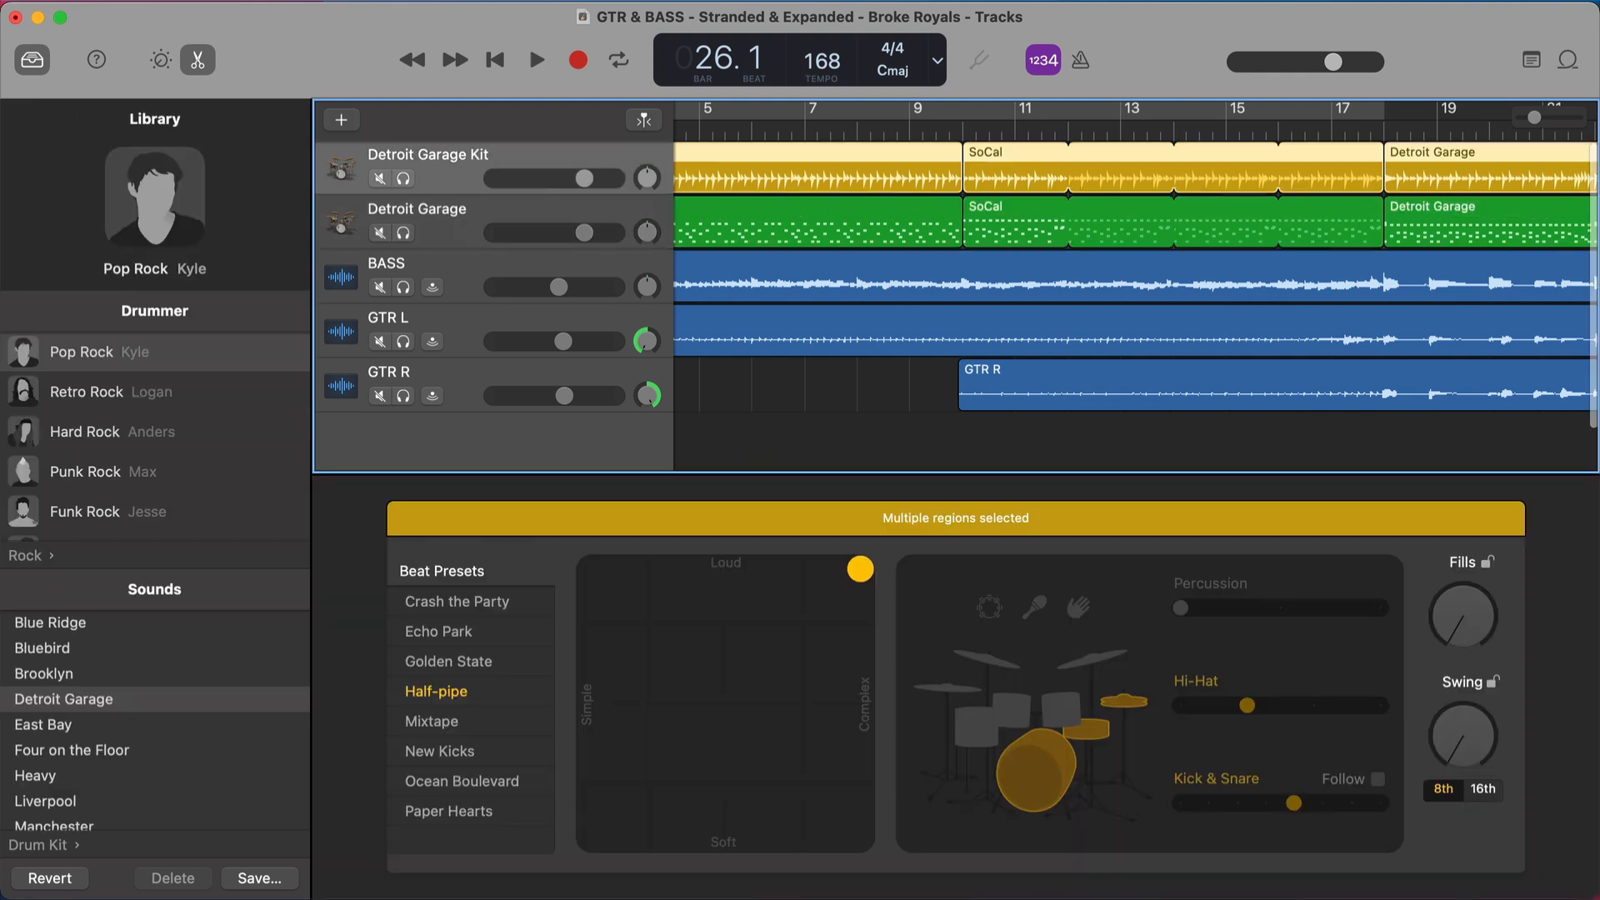
pyautogui.click(913, 406)
pyautogui.click(917, 182)
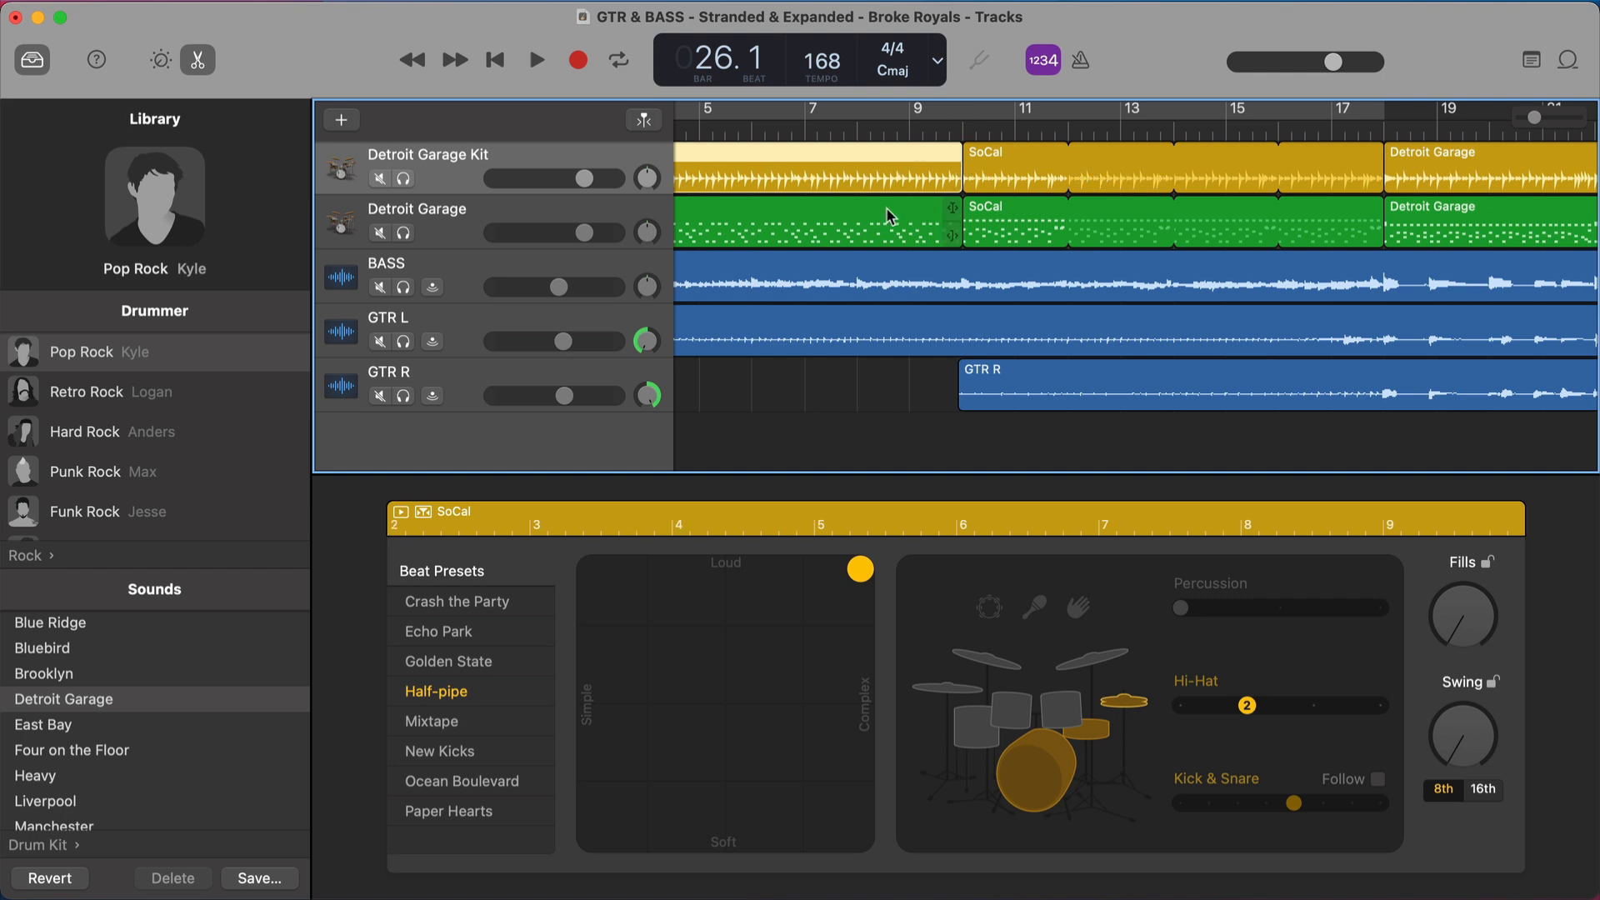
pyautogui.click(887, 215)
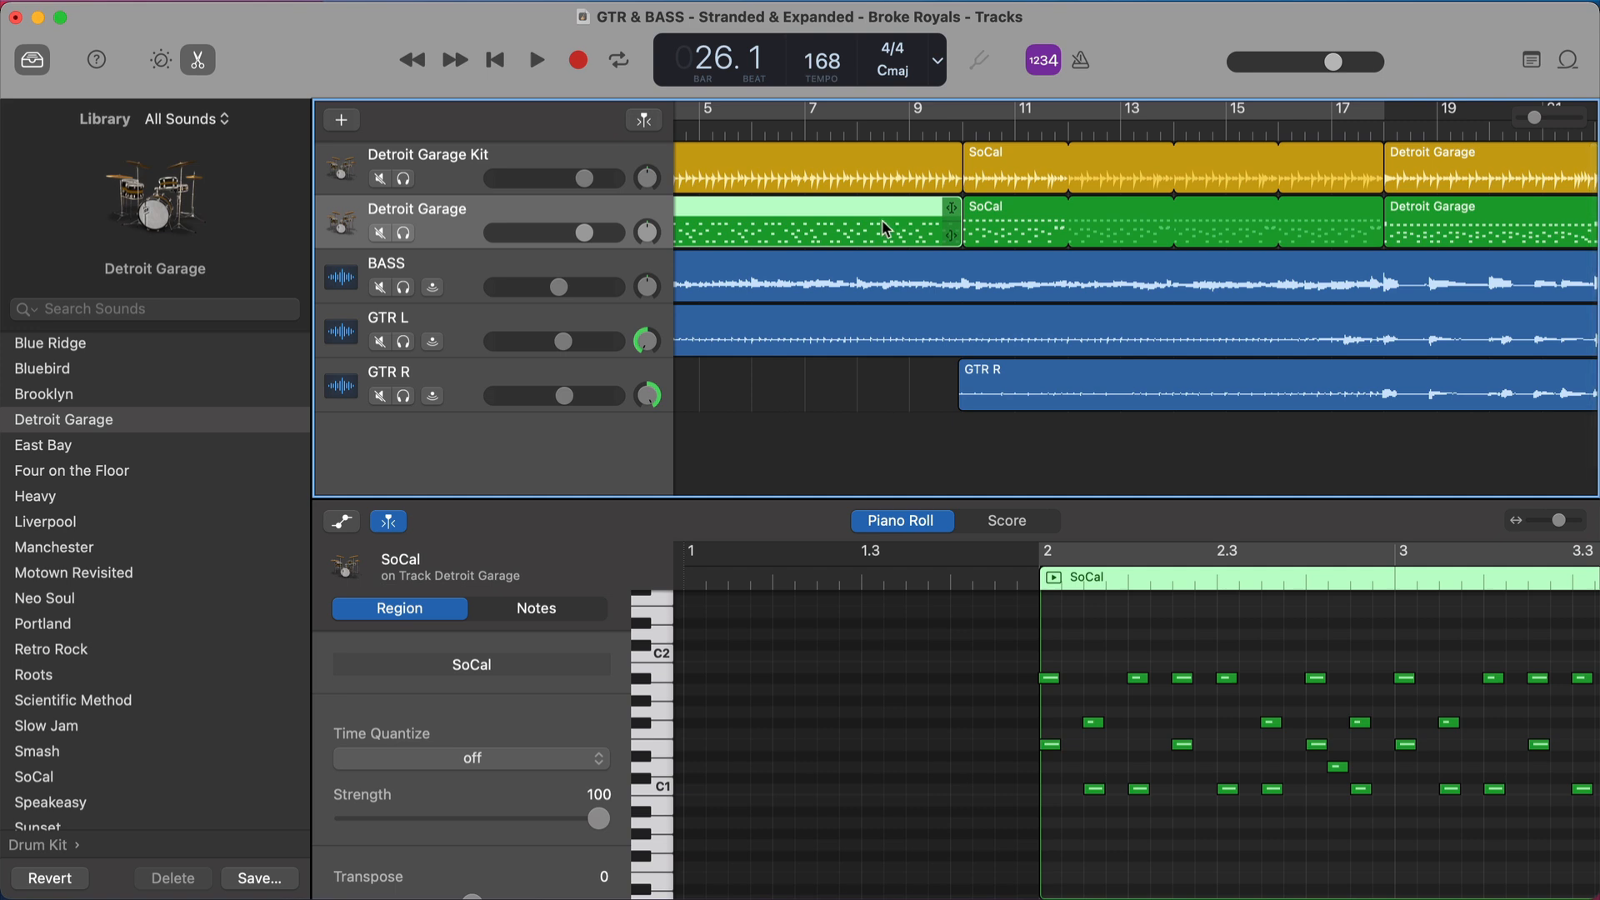
pyautogui.hscroll(-5, 882, 218)
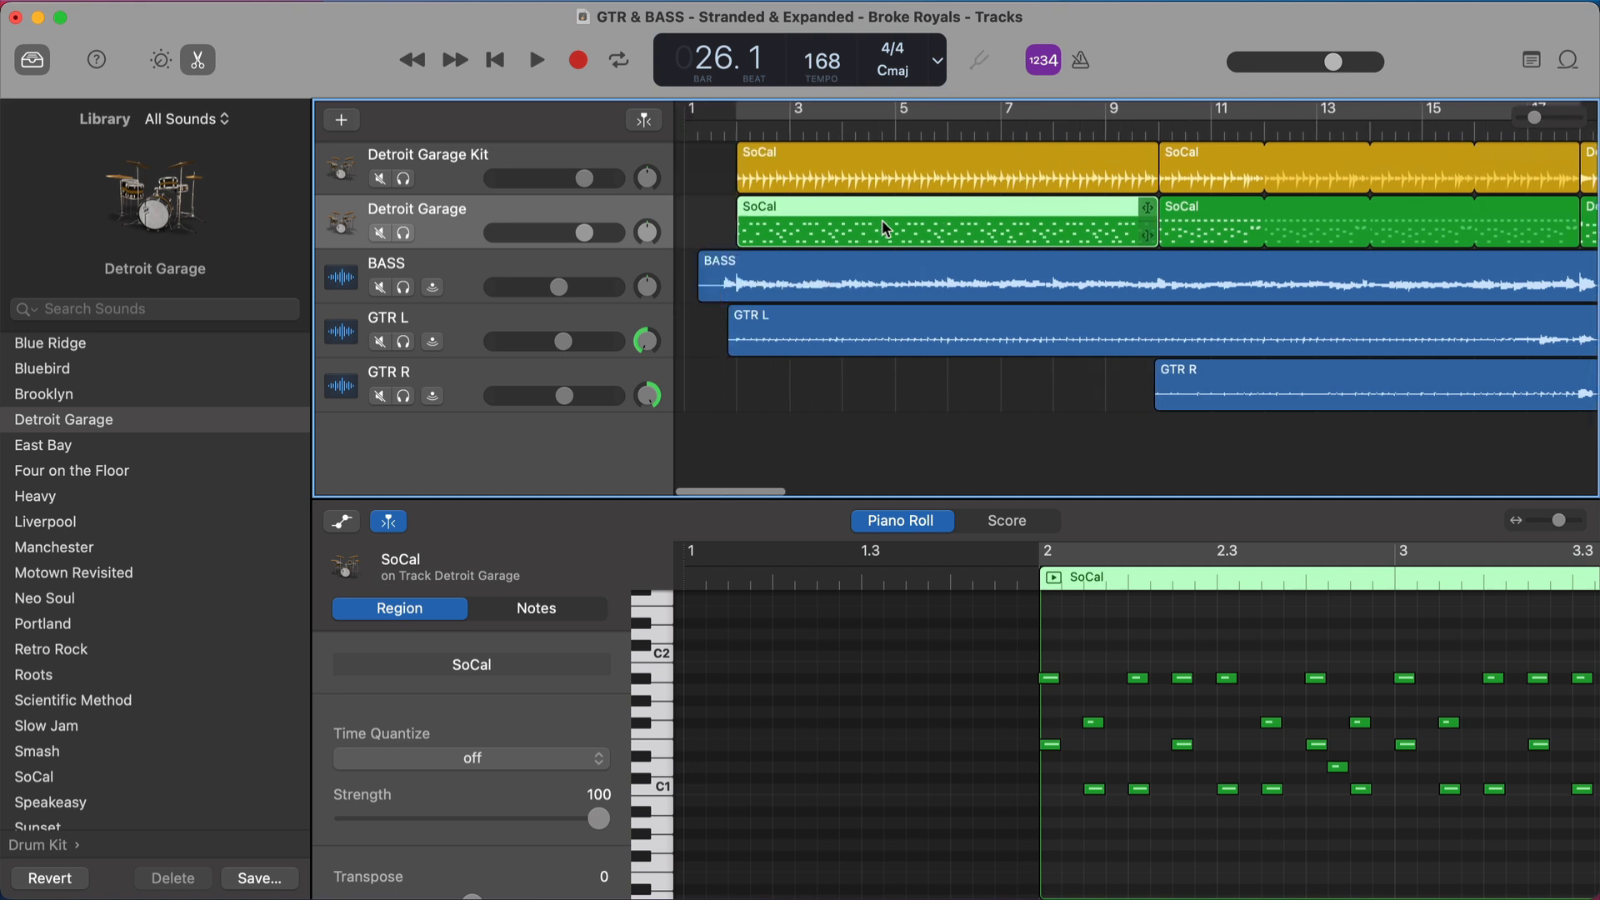
# Mute the Detroit Garage Kit drummer track and play the MIDI drum copy with the bass and guitars
pyautogui.click(380, 179)
pyautogui.press('space')
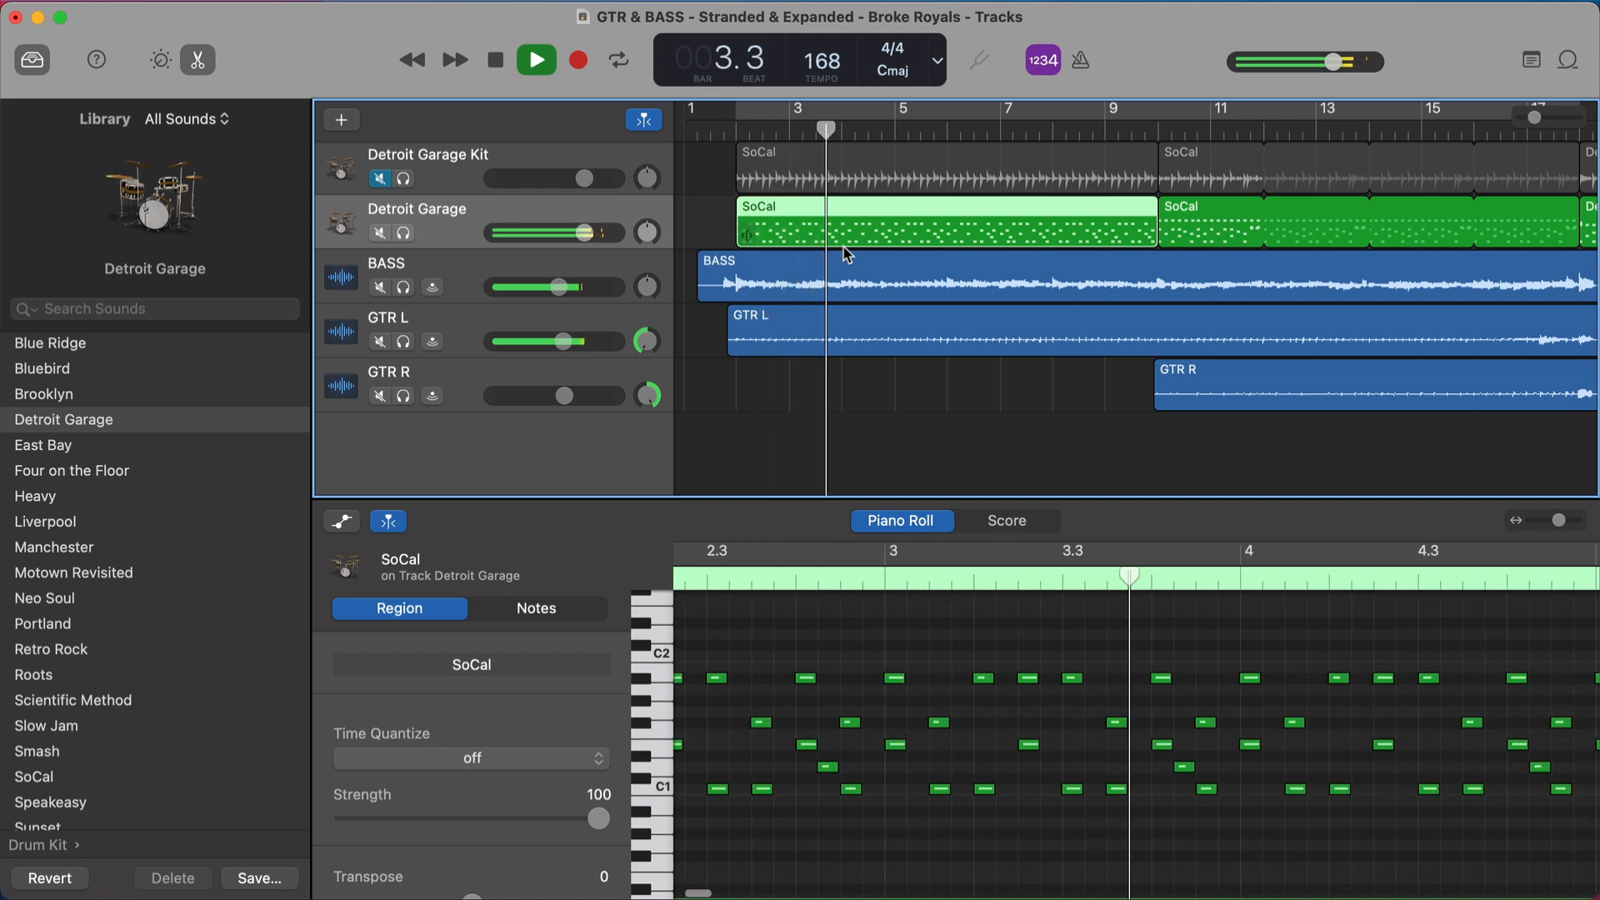
pyautogui.press('space')
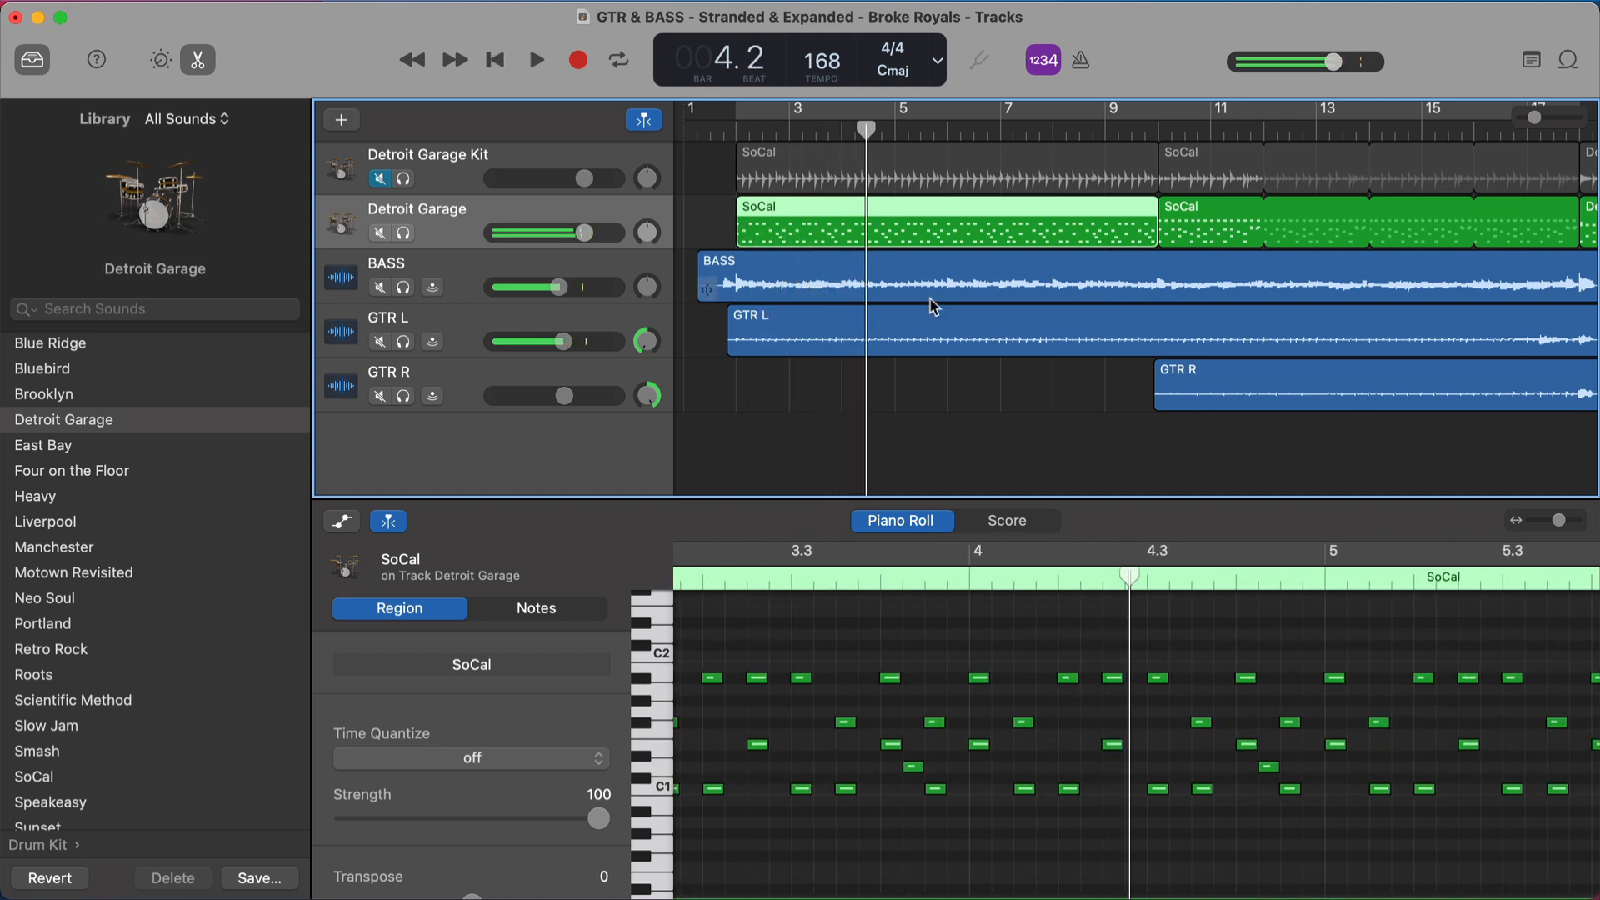
pyautogui.hscroll(10, 933, 306)
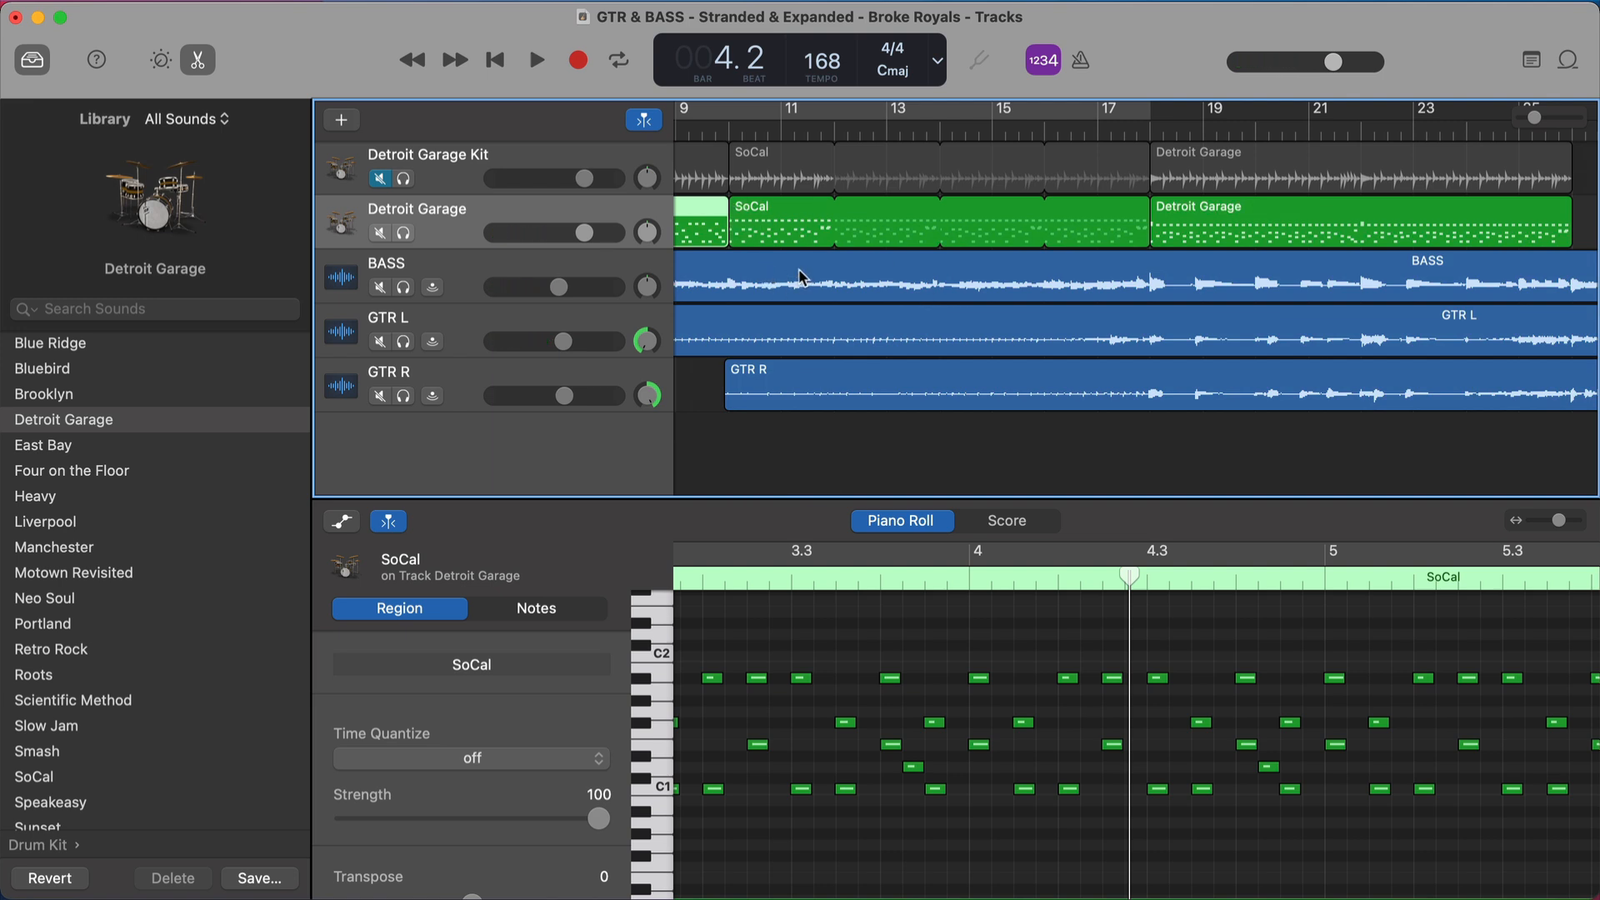
pyautogui.hscroll(2, 807, 275)
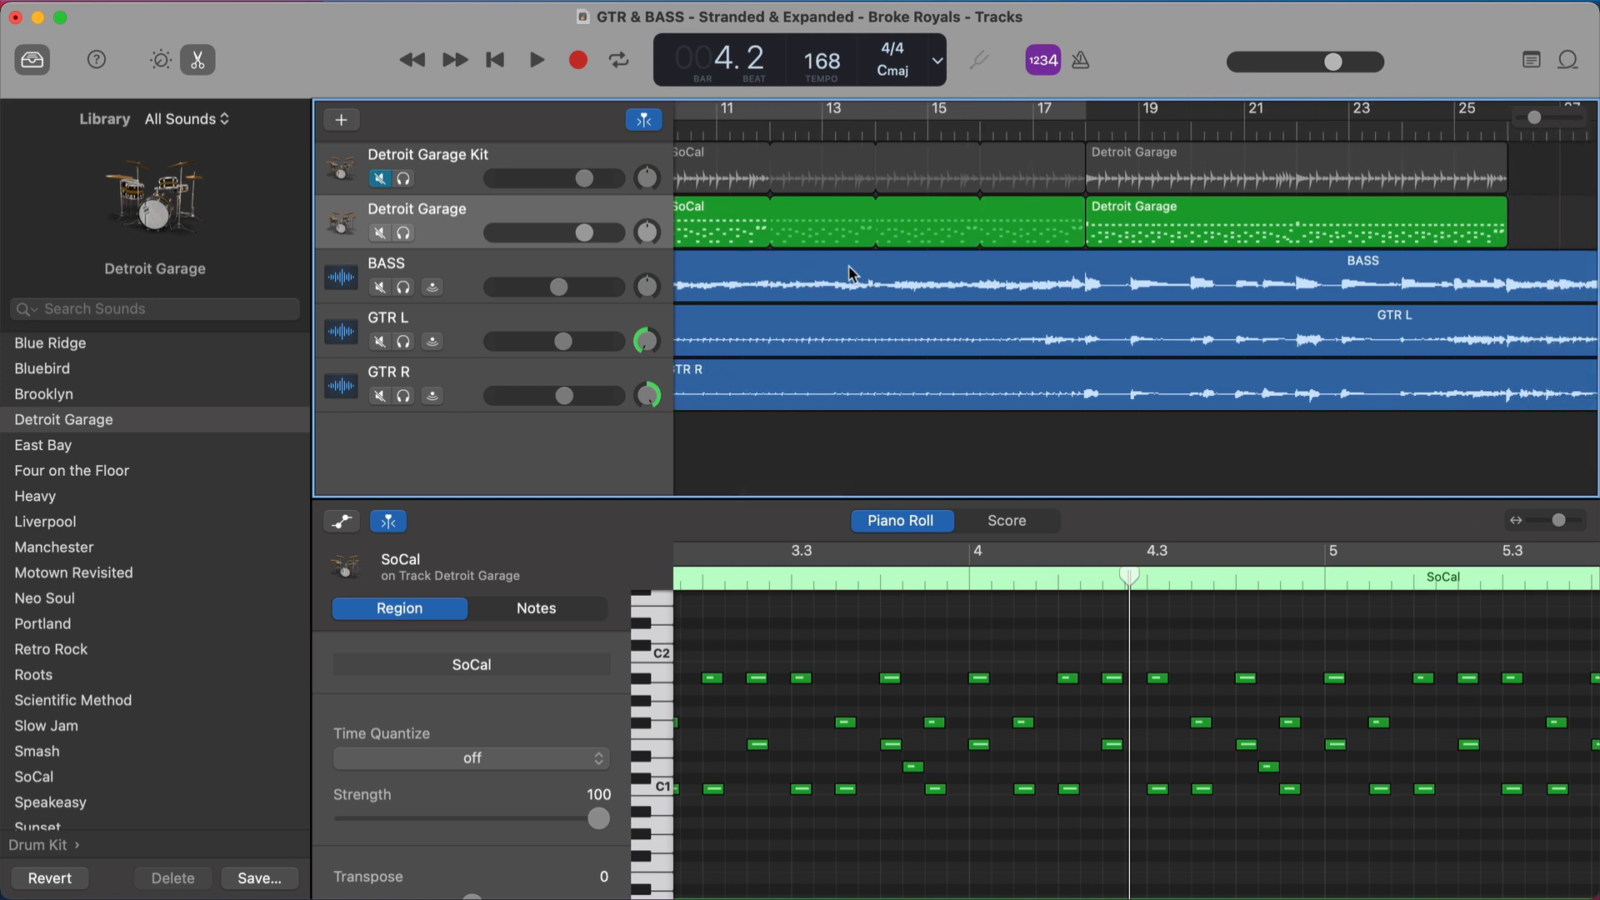
# Unmute the Detroit Garage Kit drummer track, mute its MIDI copy, and play the arrangement from bar 21
pyautogui.click(380, 179)
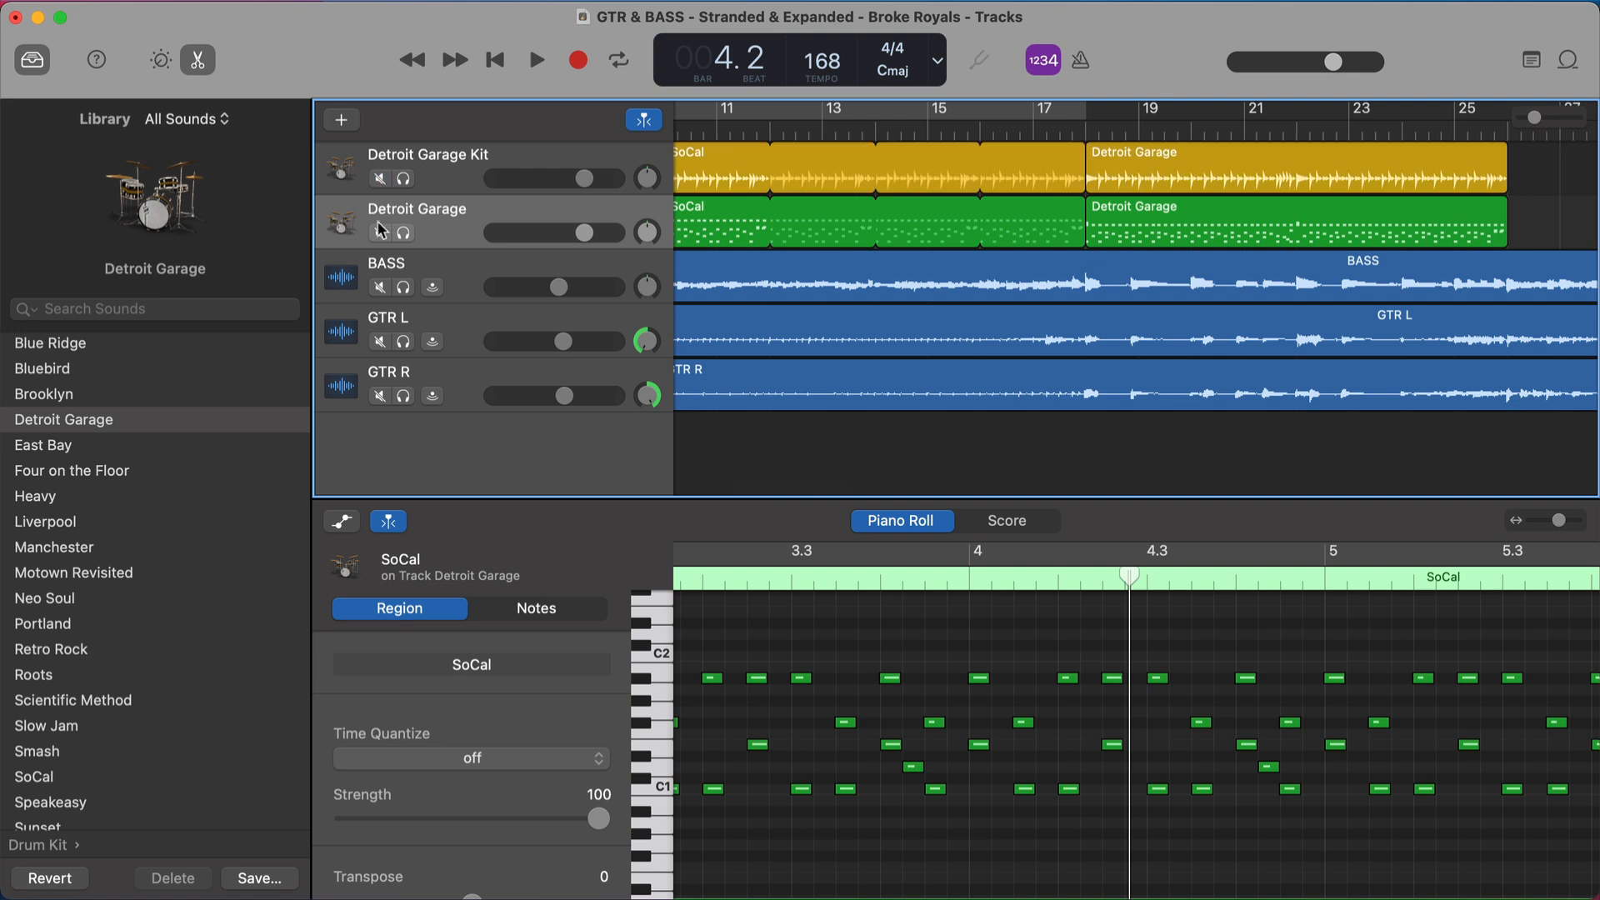
pyautogui.click(380, 232)
pyautogui.hscroll(2, 1120, 175)
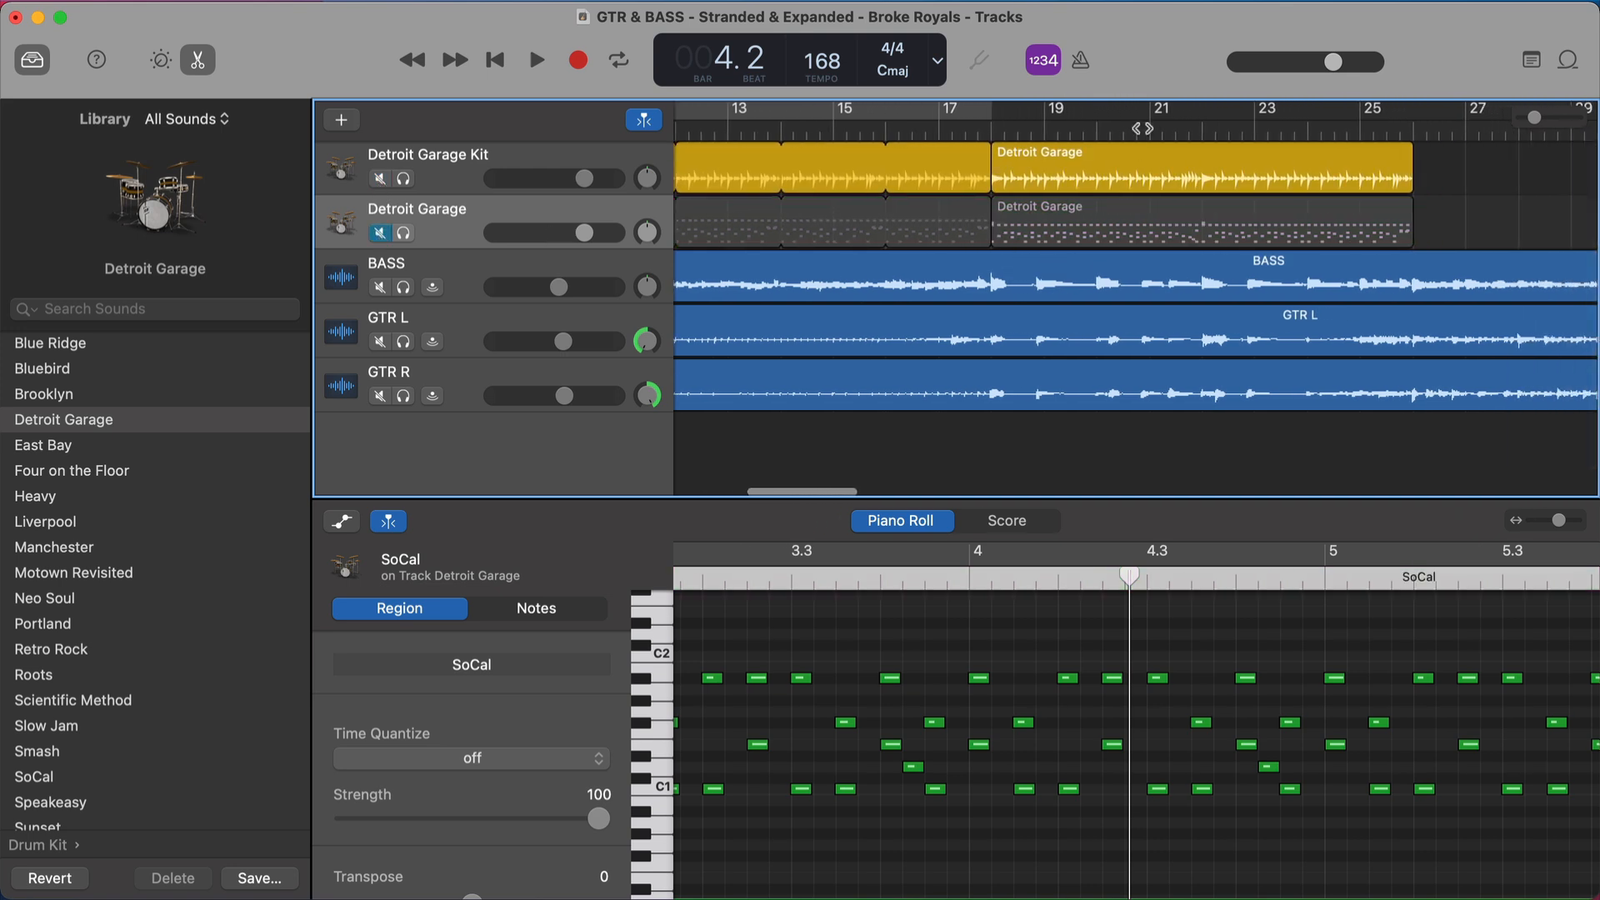
pyautogui.click(1165, 127)
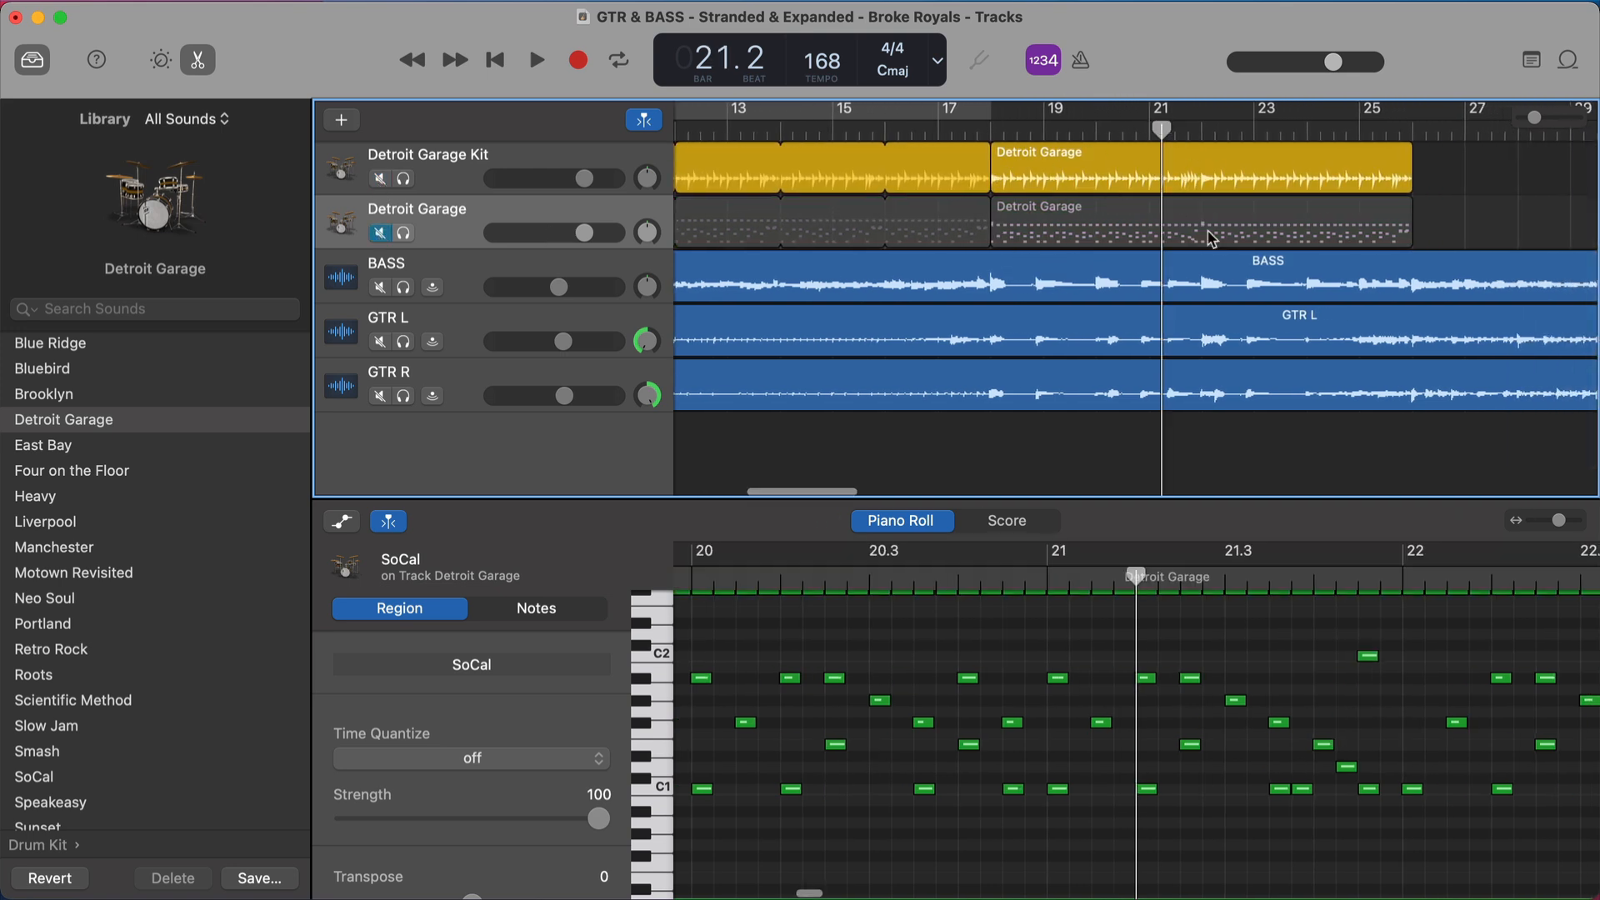
pyautogui.hscroll(2, 1208, 232)
pyautogui.press('space')
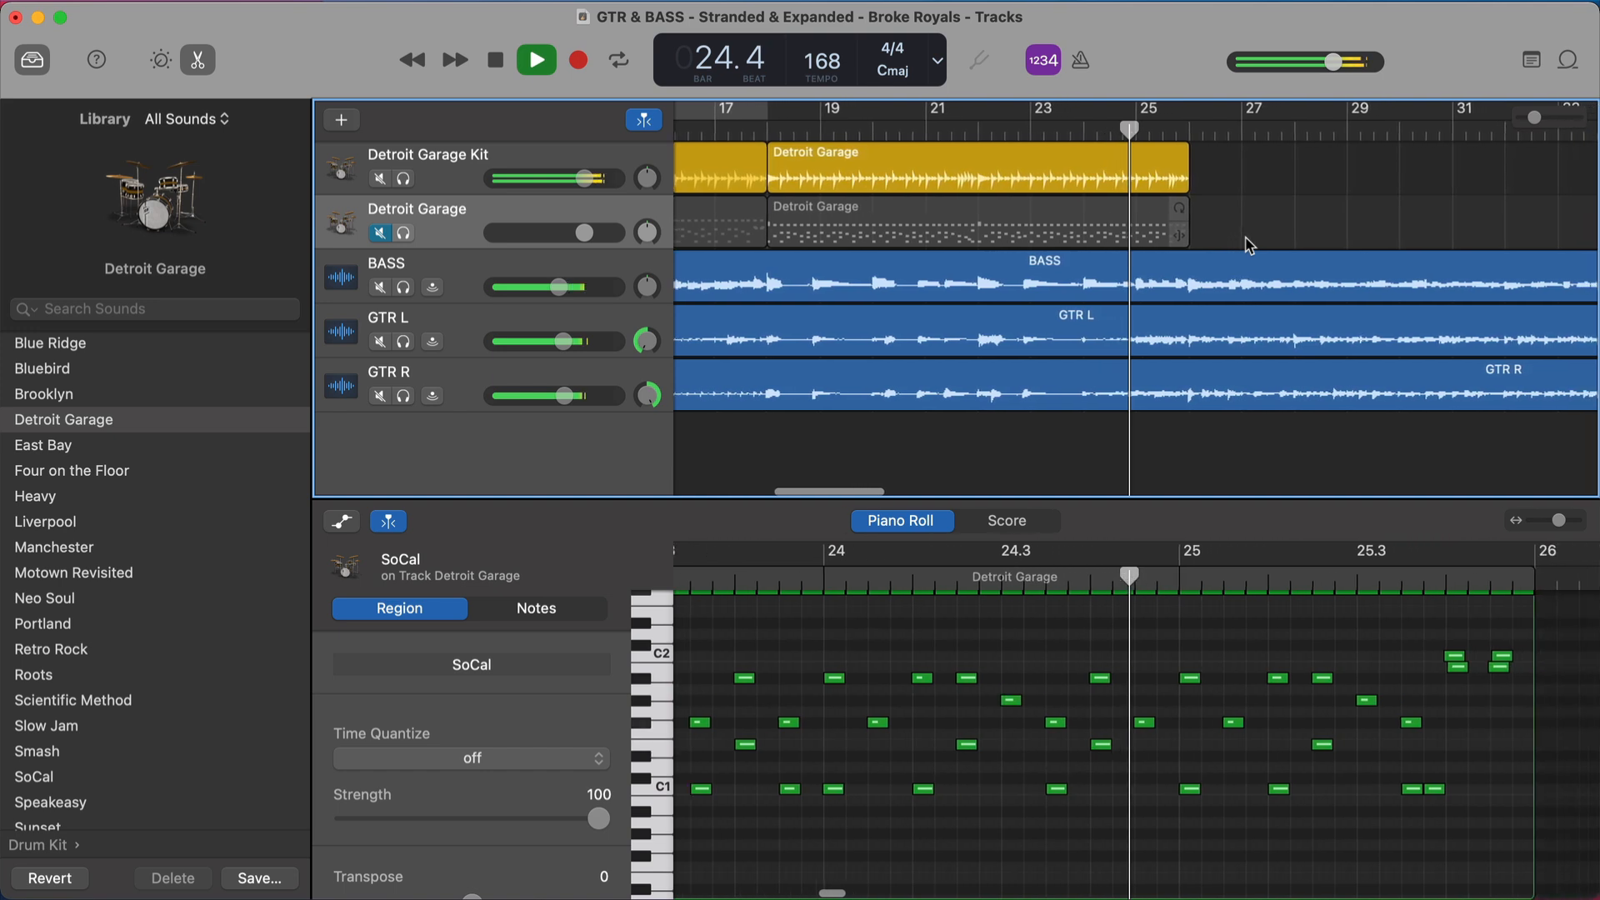
pyautogui.press('space')
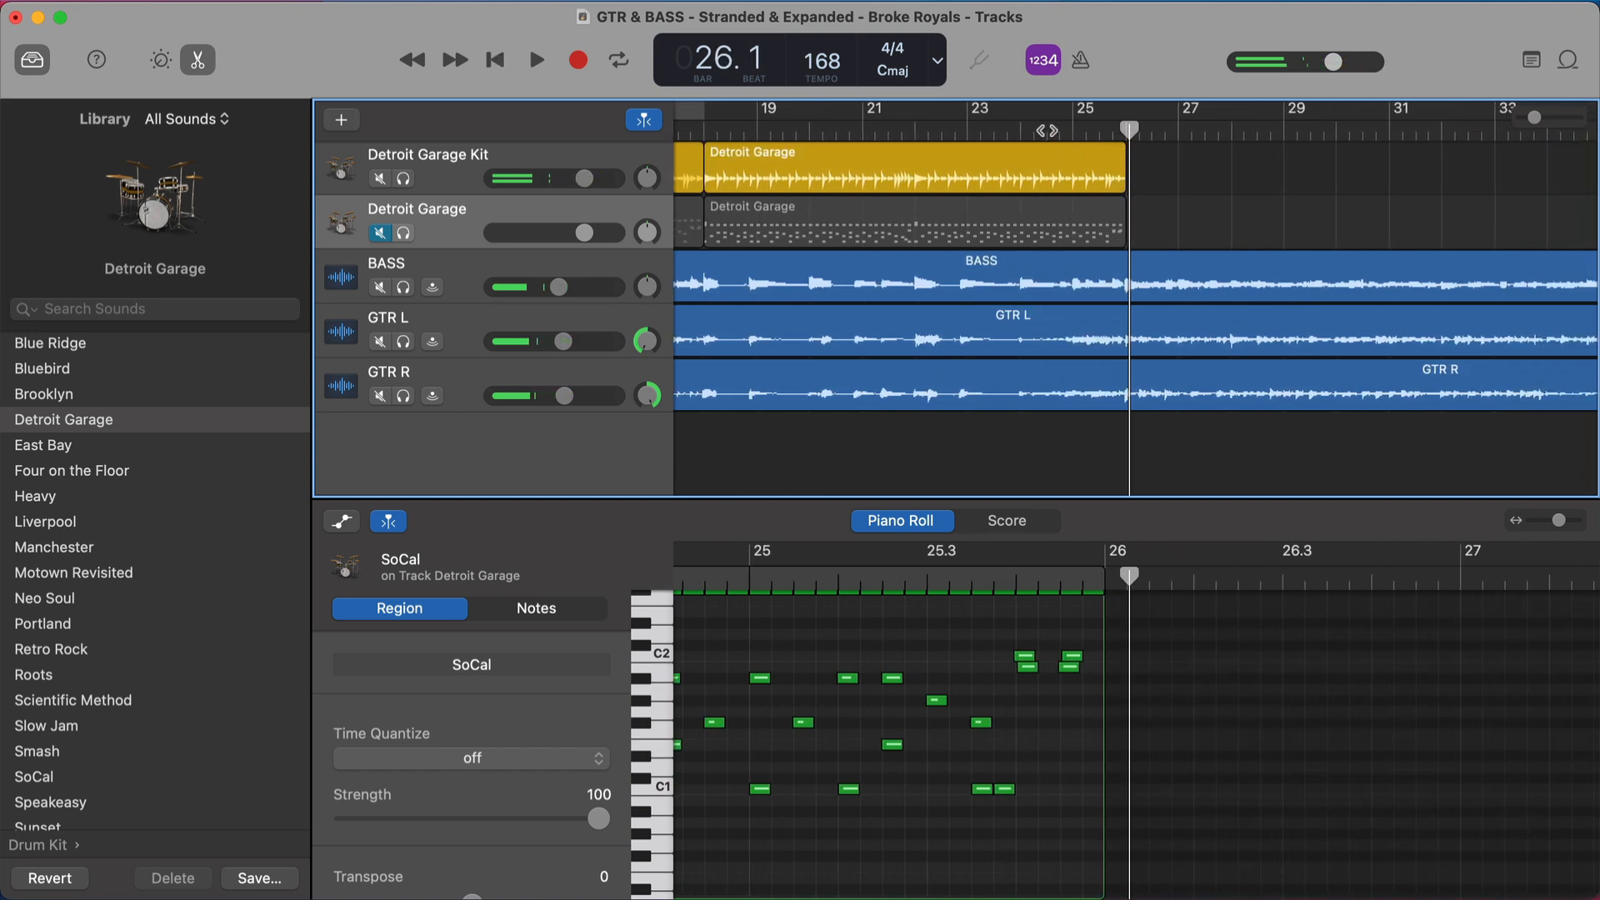
# Replay the end of the Detroit Garage drummer region from bar 24 to bar 26
pyautogui.click(1043, 130)
pyautogui.press('space')
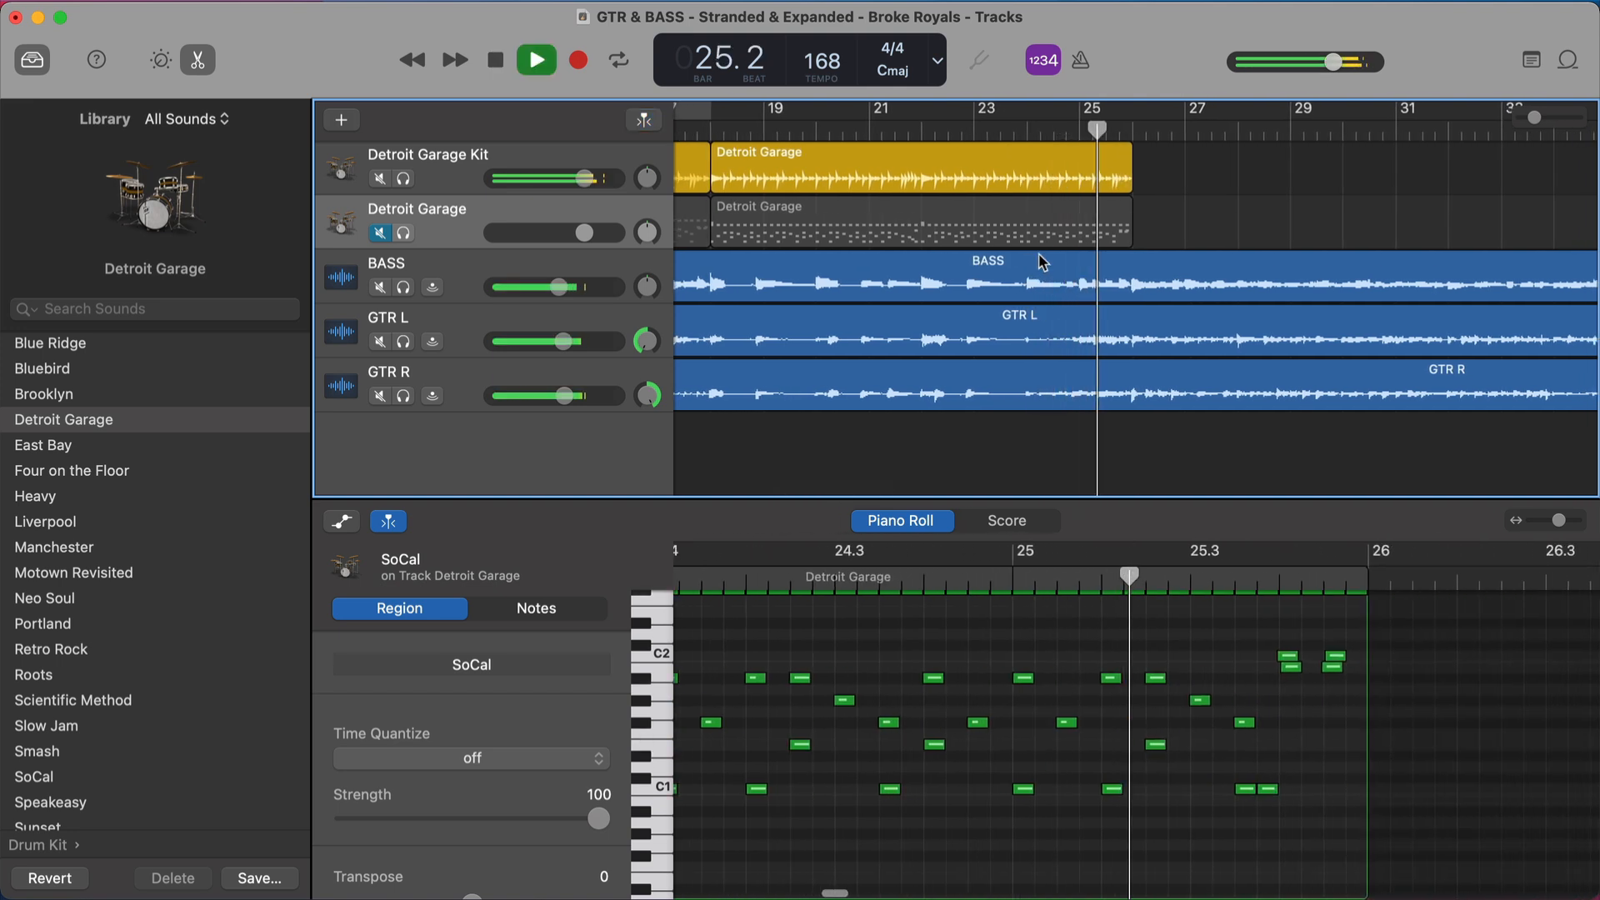
pyautogui.press('space')
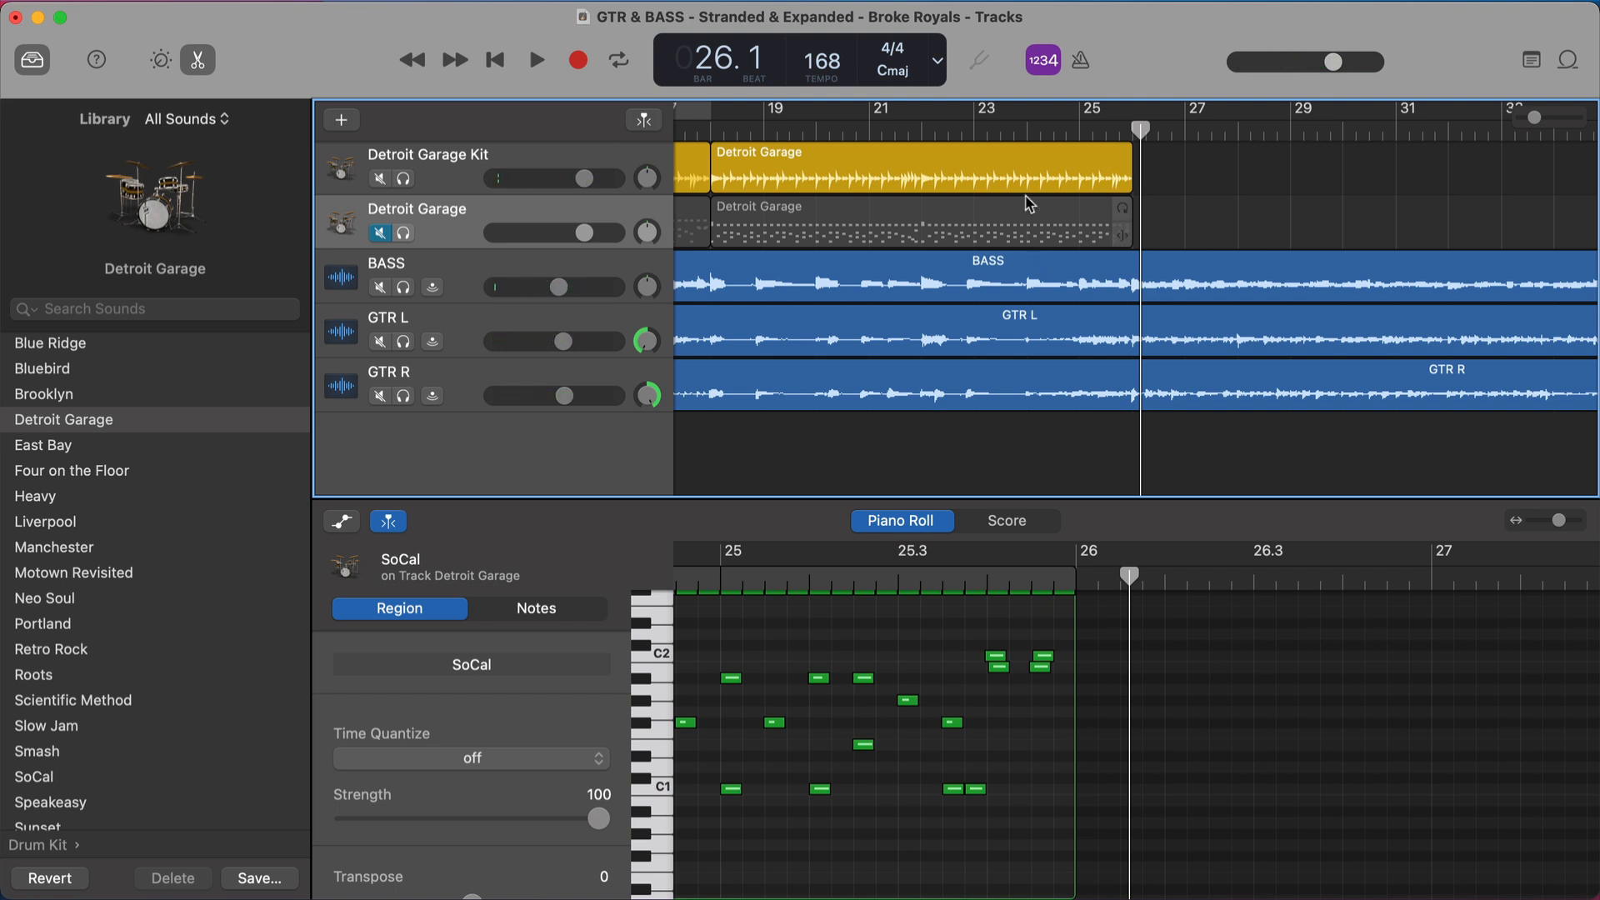
# Compare the Detroit Garage MIDI region around bar 21 in the Piano Roll with the drummer region in the Drummer editor
pyautogui.click(891, 125)
pyautogui.moveTo(891, 125); pyautogui.dragTo(896, 125)
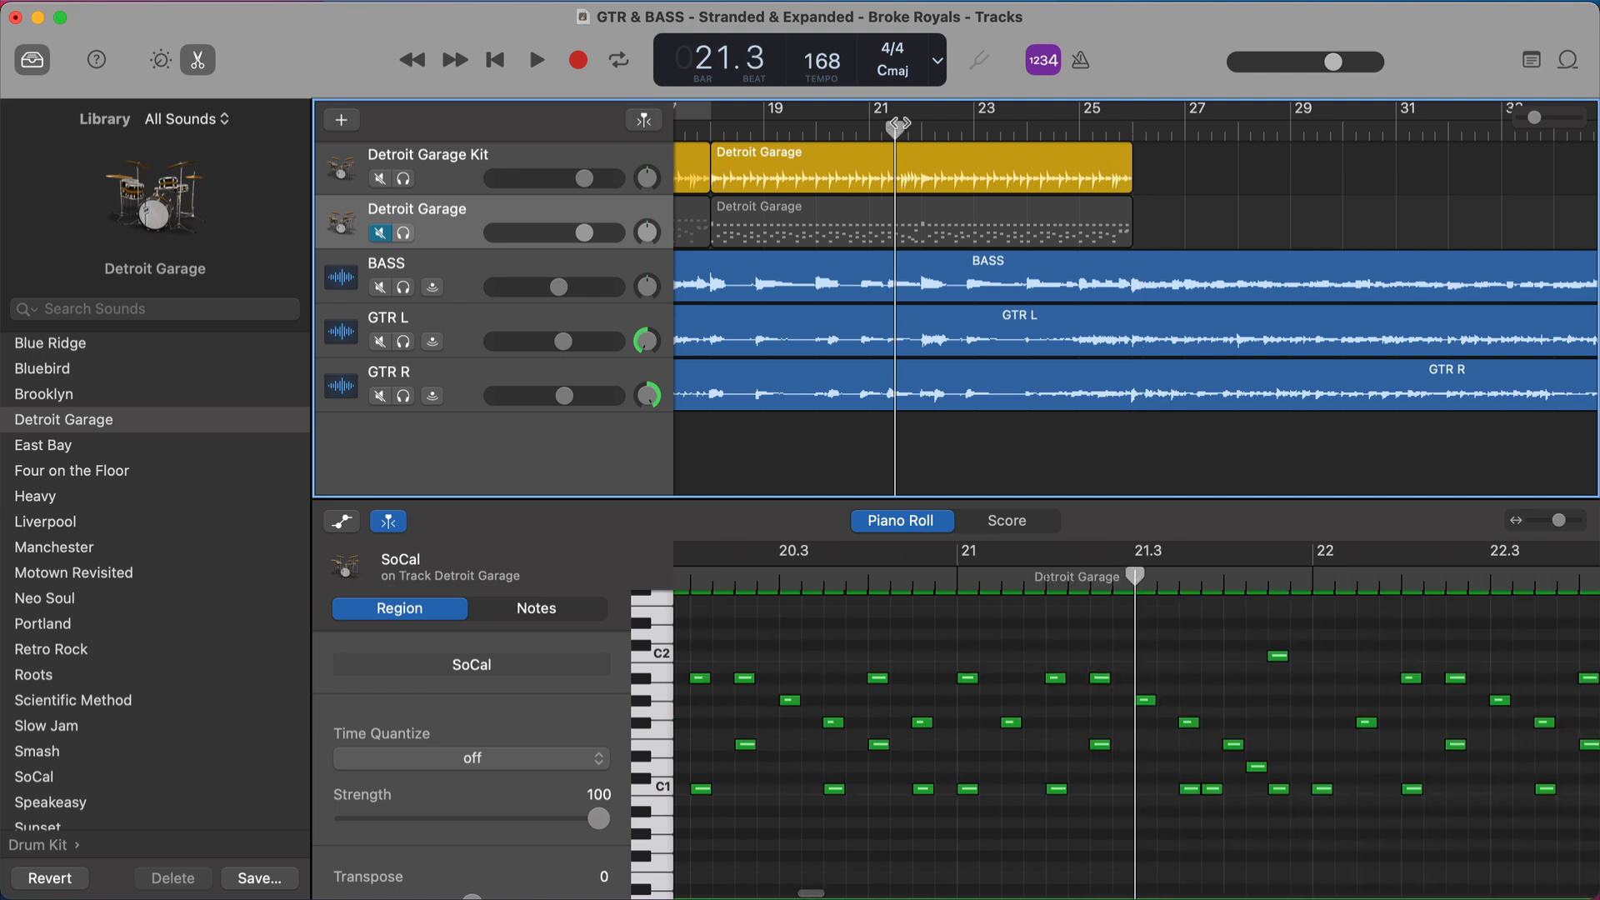
pyautogui.click(905, 223)
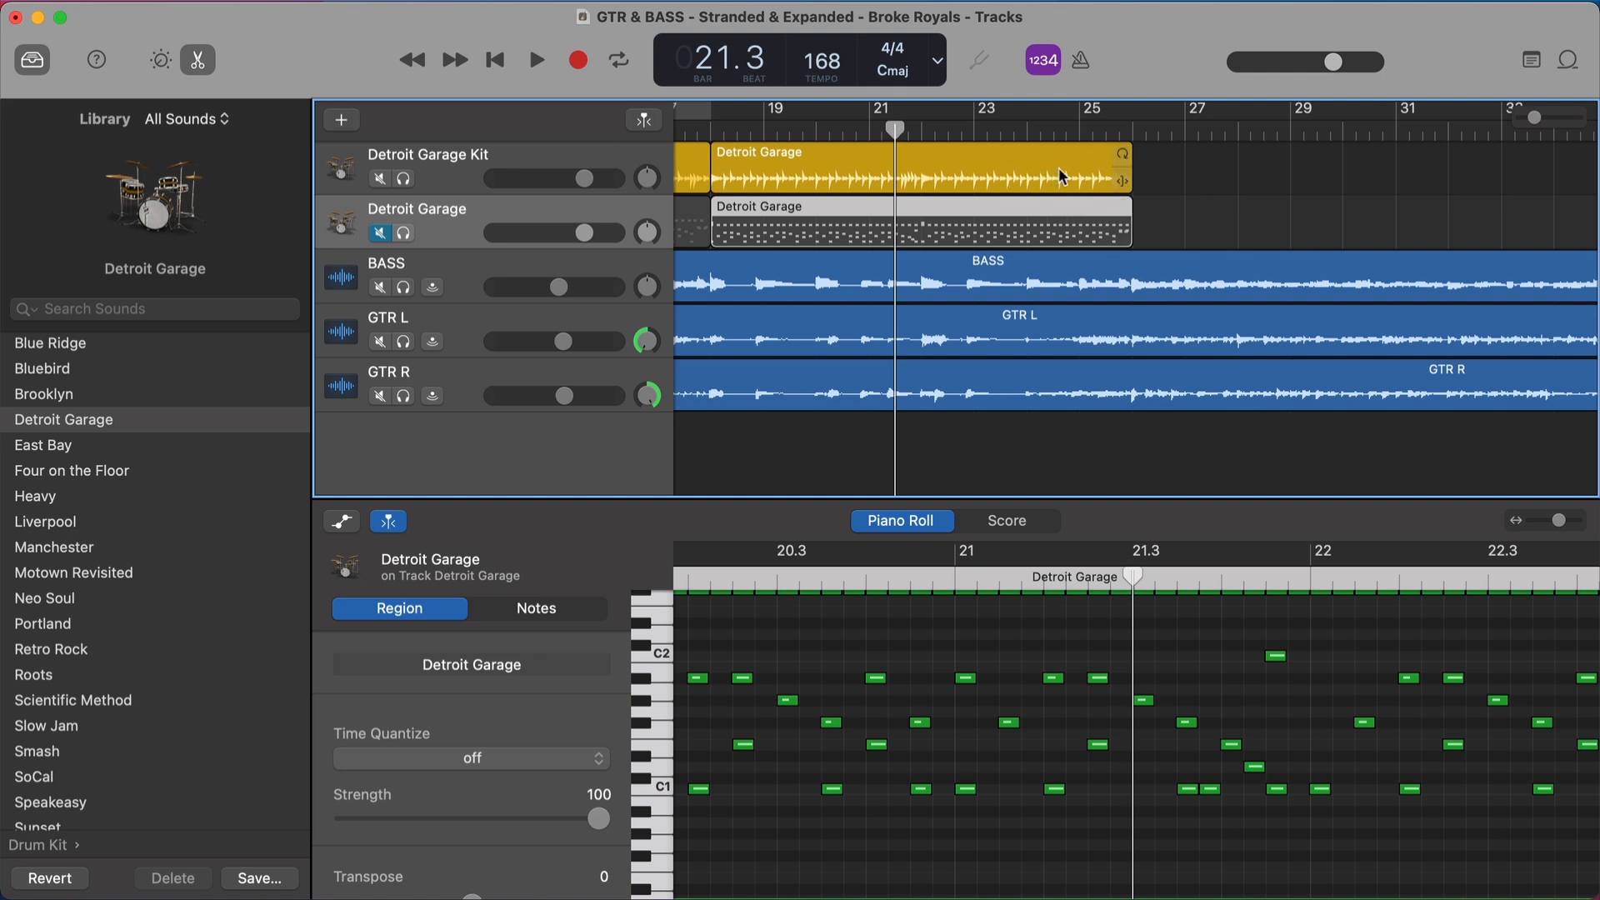
pyautogui.click(1018, 182)
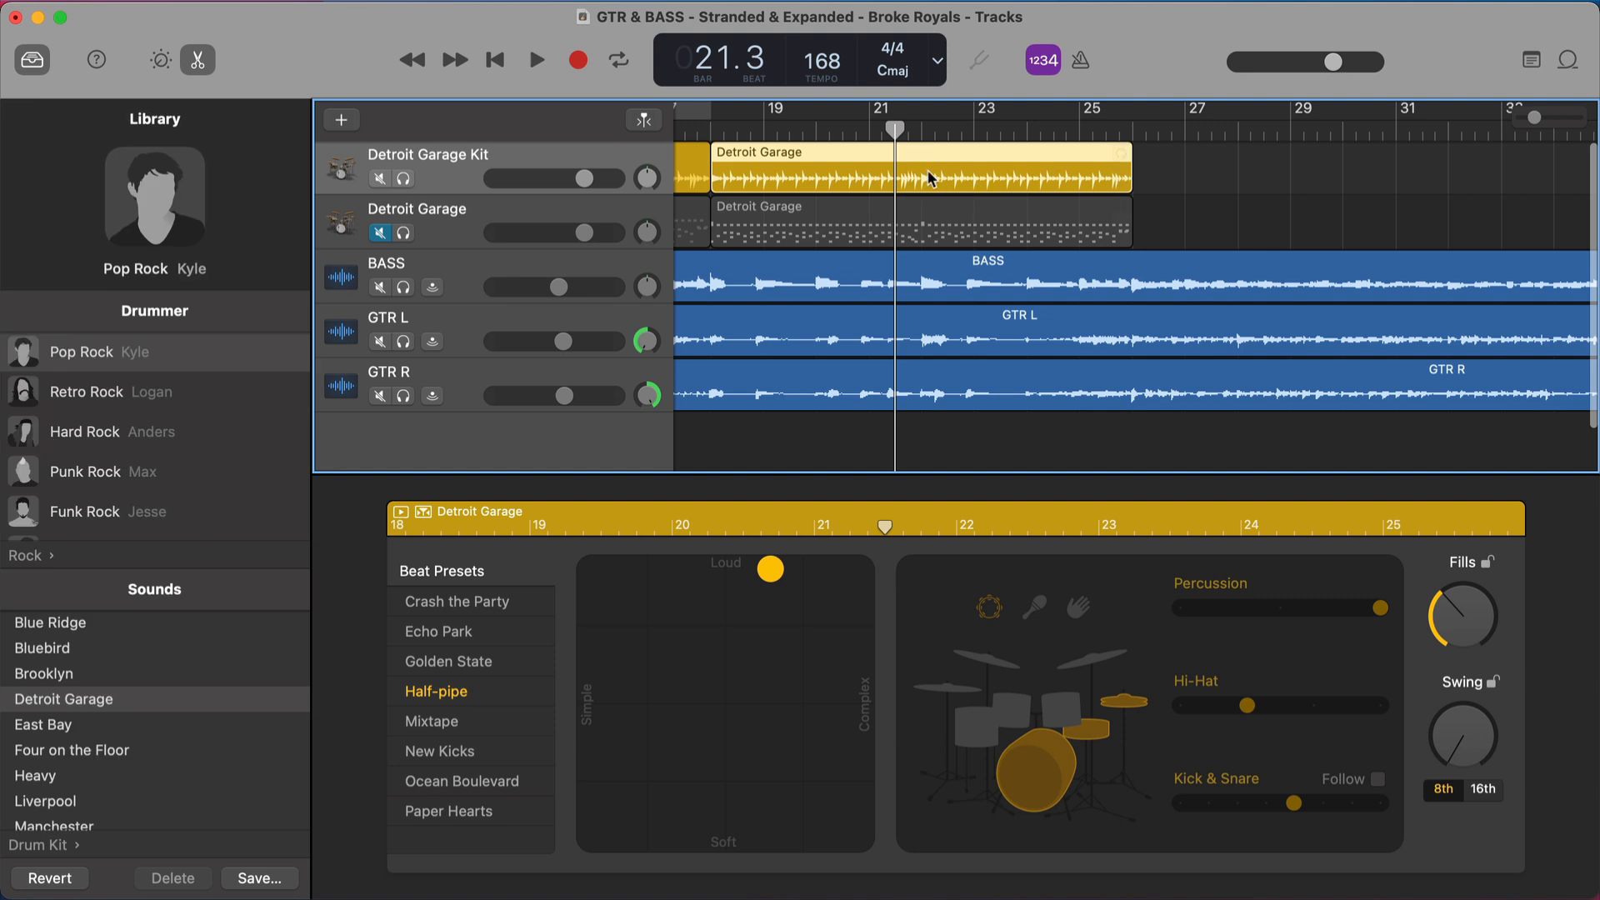
# Try raising Fills to maximum on the existing Detroit Garage drummer region and play its last bar from bar 25
pyautogui.click(1466, 638)
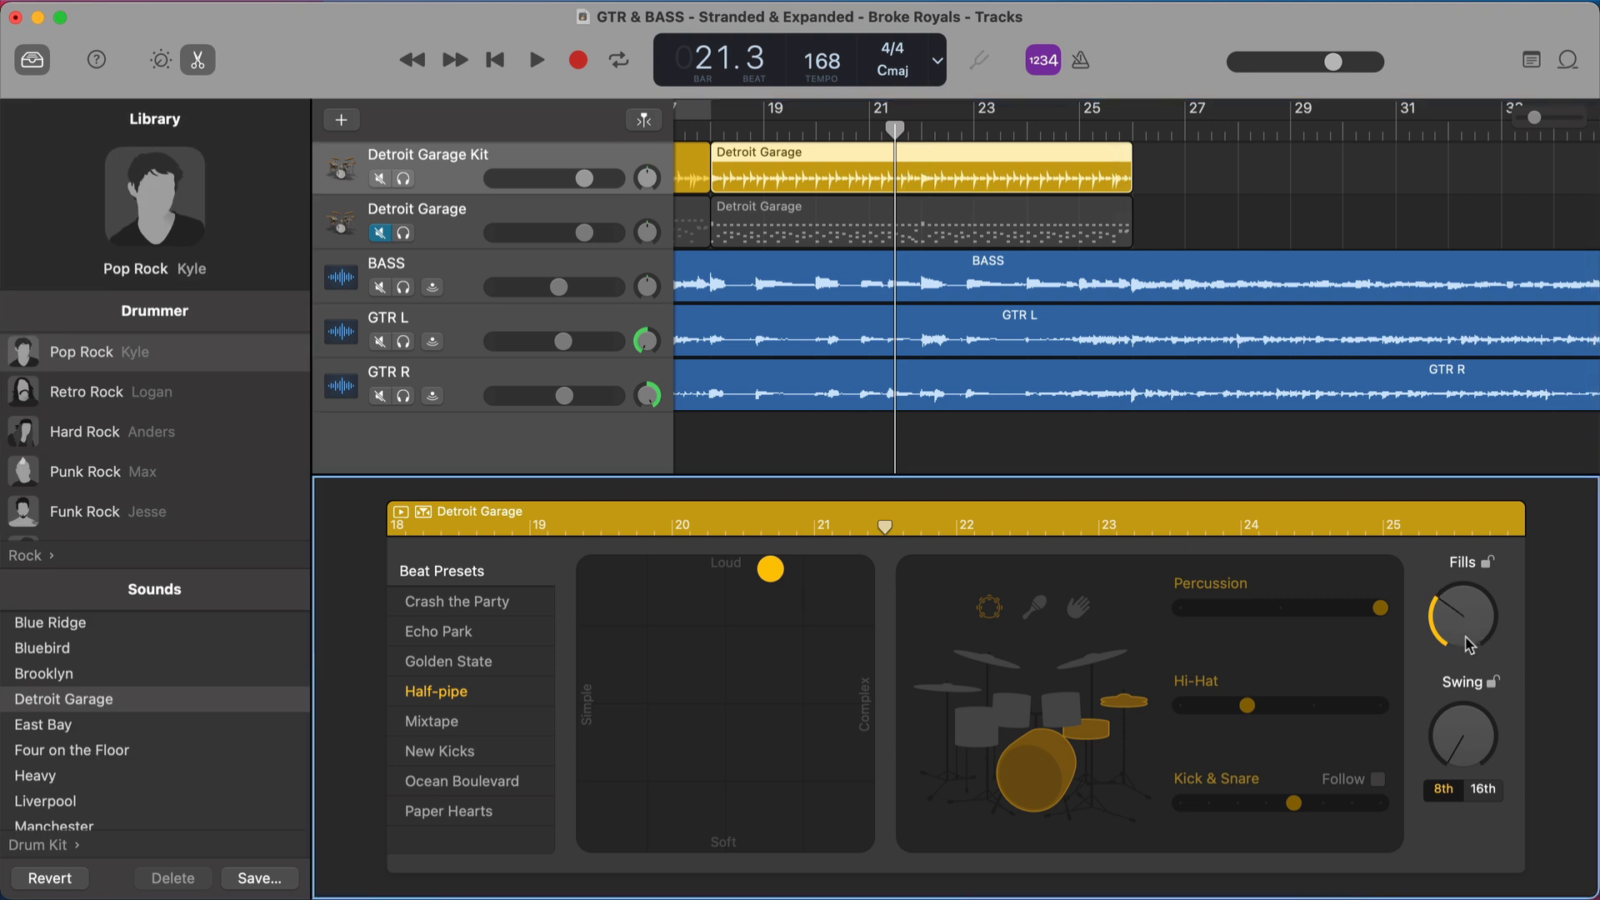
pyautogui.click(1082, 131)
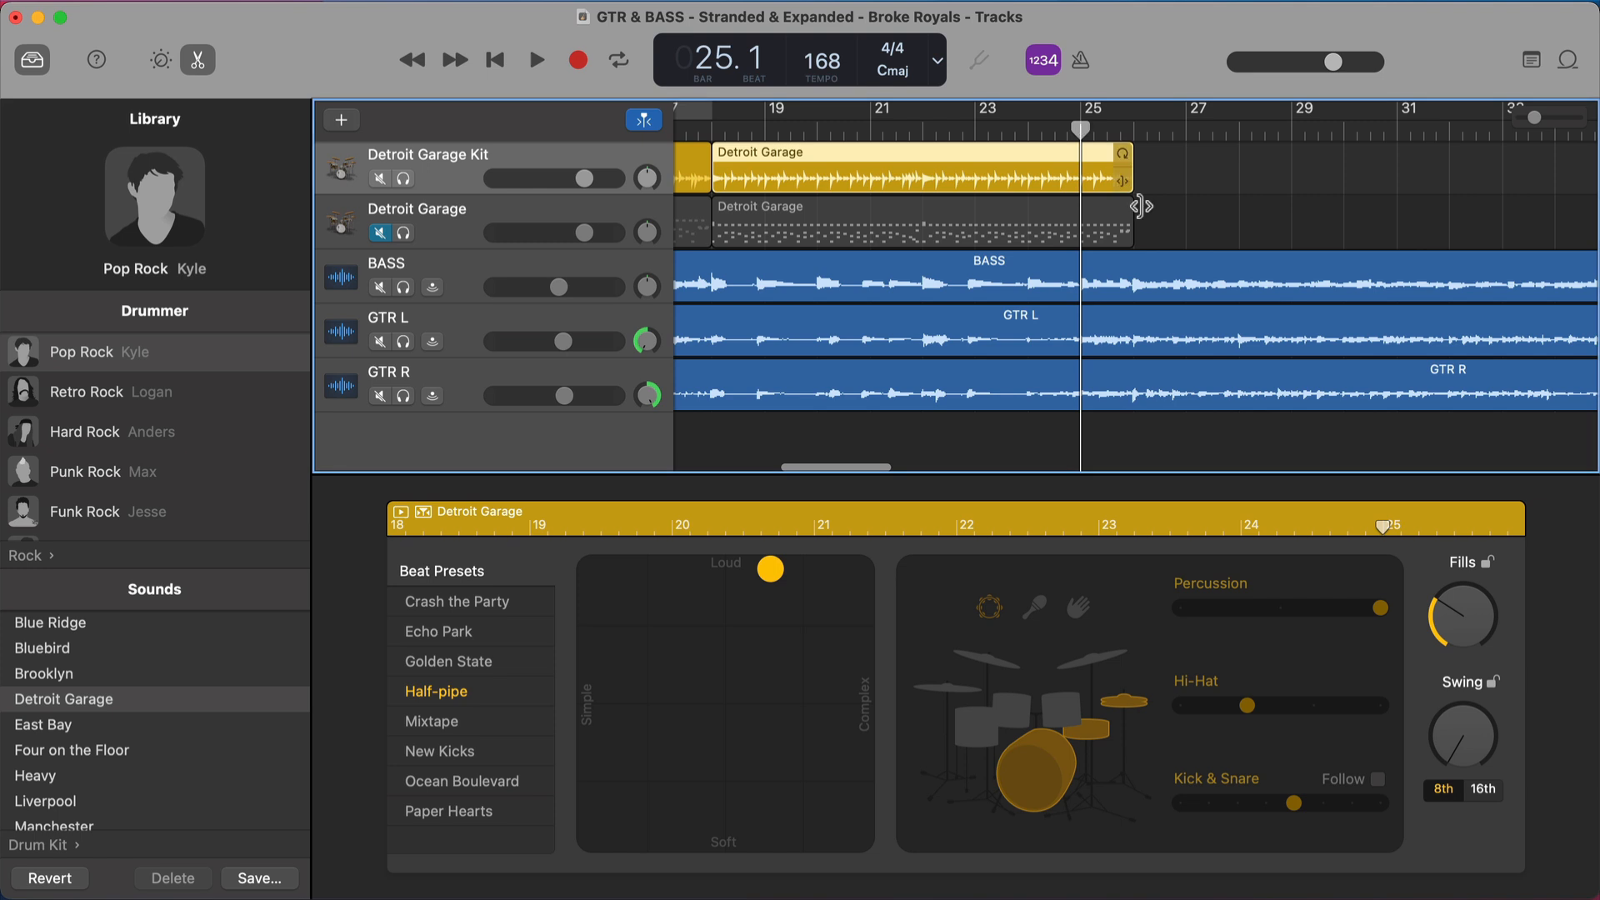
pyautogui.press('space')
pyautogui.hscroll(1, 1152, 225)
pyautogui.press('space')
pyautogui.moveTo(1473, 625); pyautogui.dragTo(1488, 467)
pyautogui.click(1076, 129)
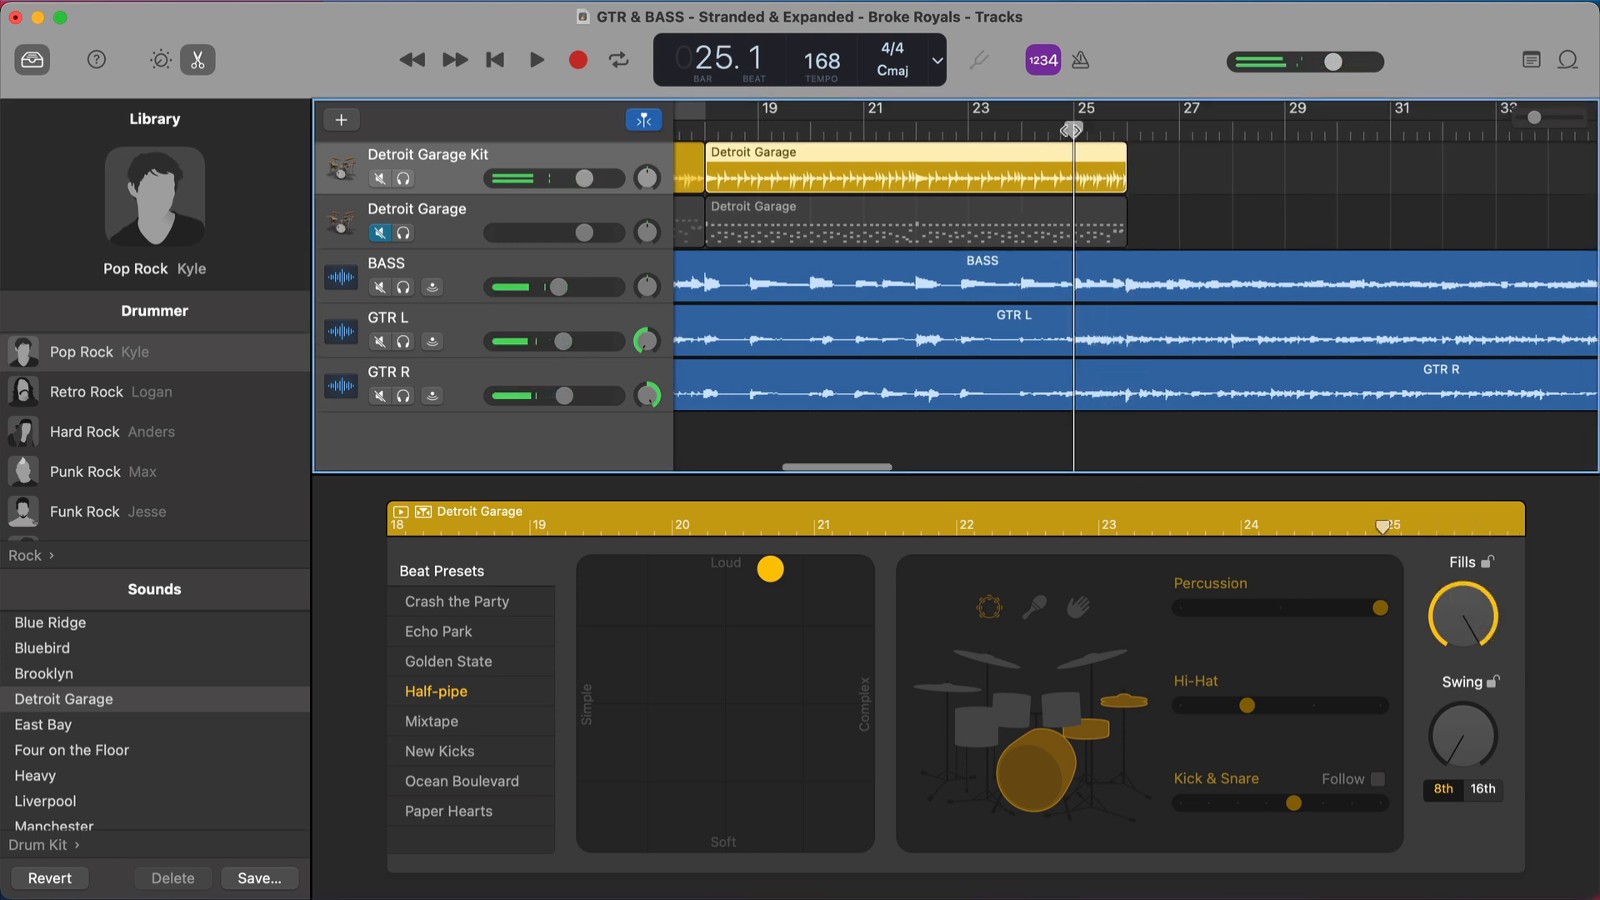
pyautogui.press('space')
pyautogui.hscroll(1, 1129, 258)
pyautogui.press('space')
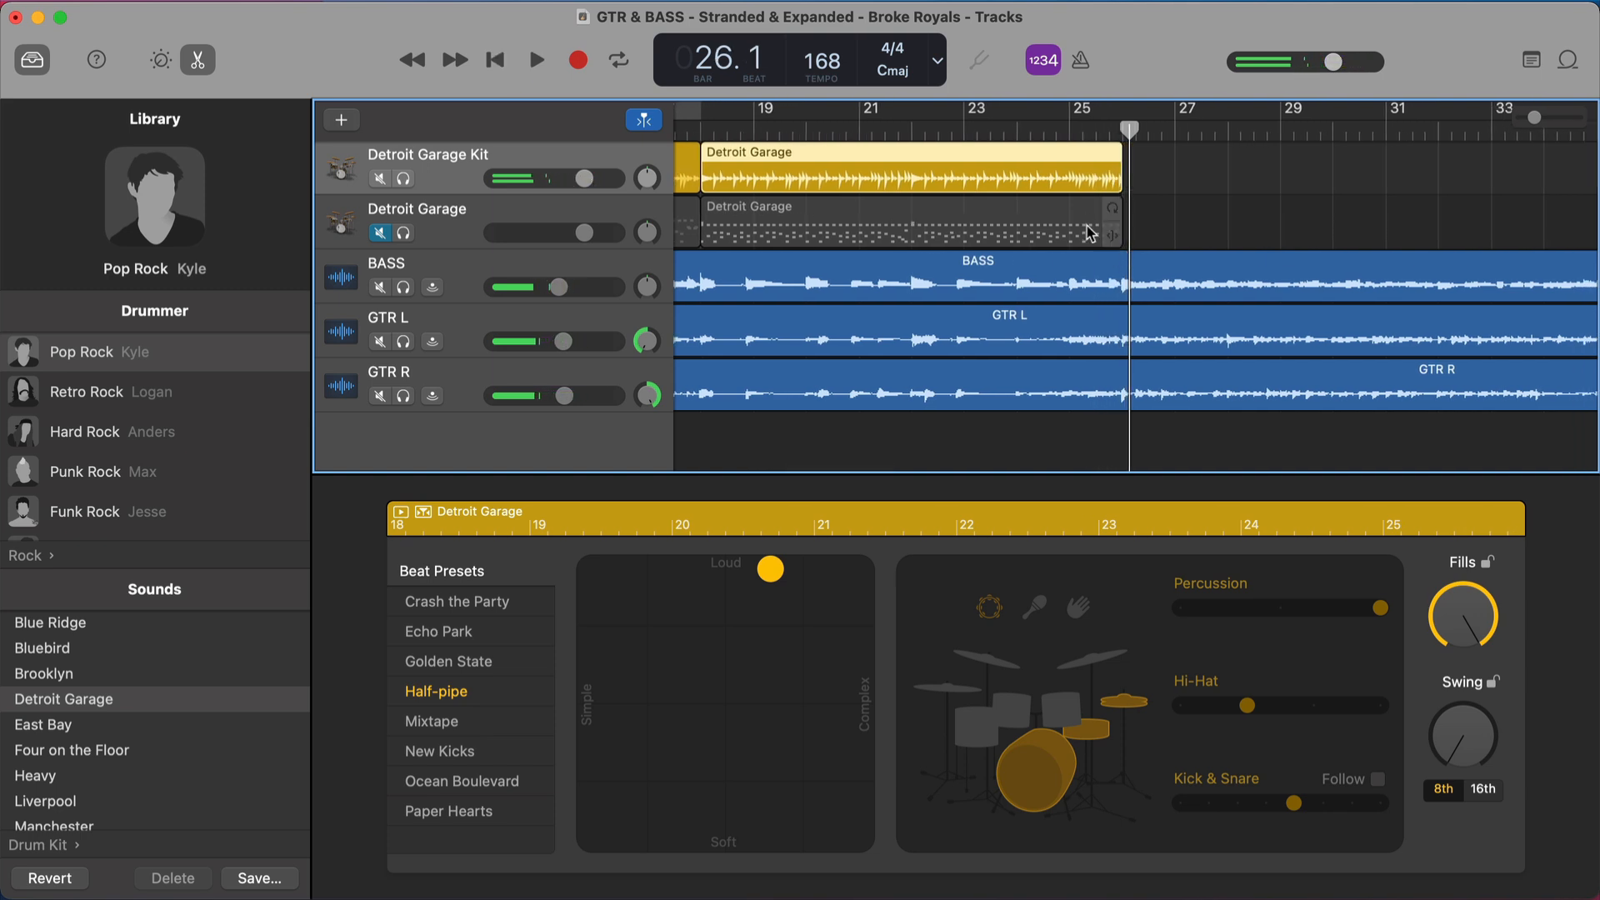
# Add a new drummer region at bar 26 of the Detroit Garage Kit track and shorten it to two bars
pyautogui.hscroll(1, 1008, 205)
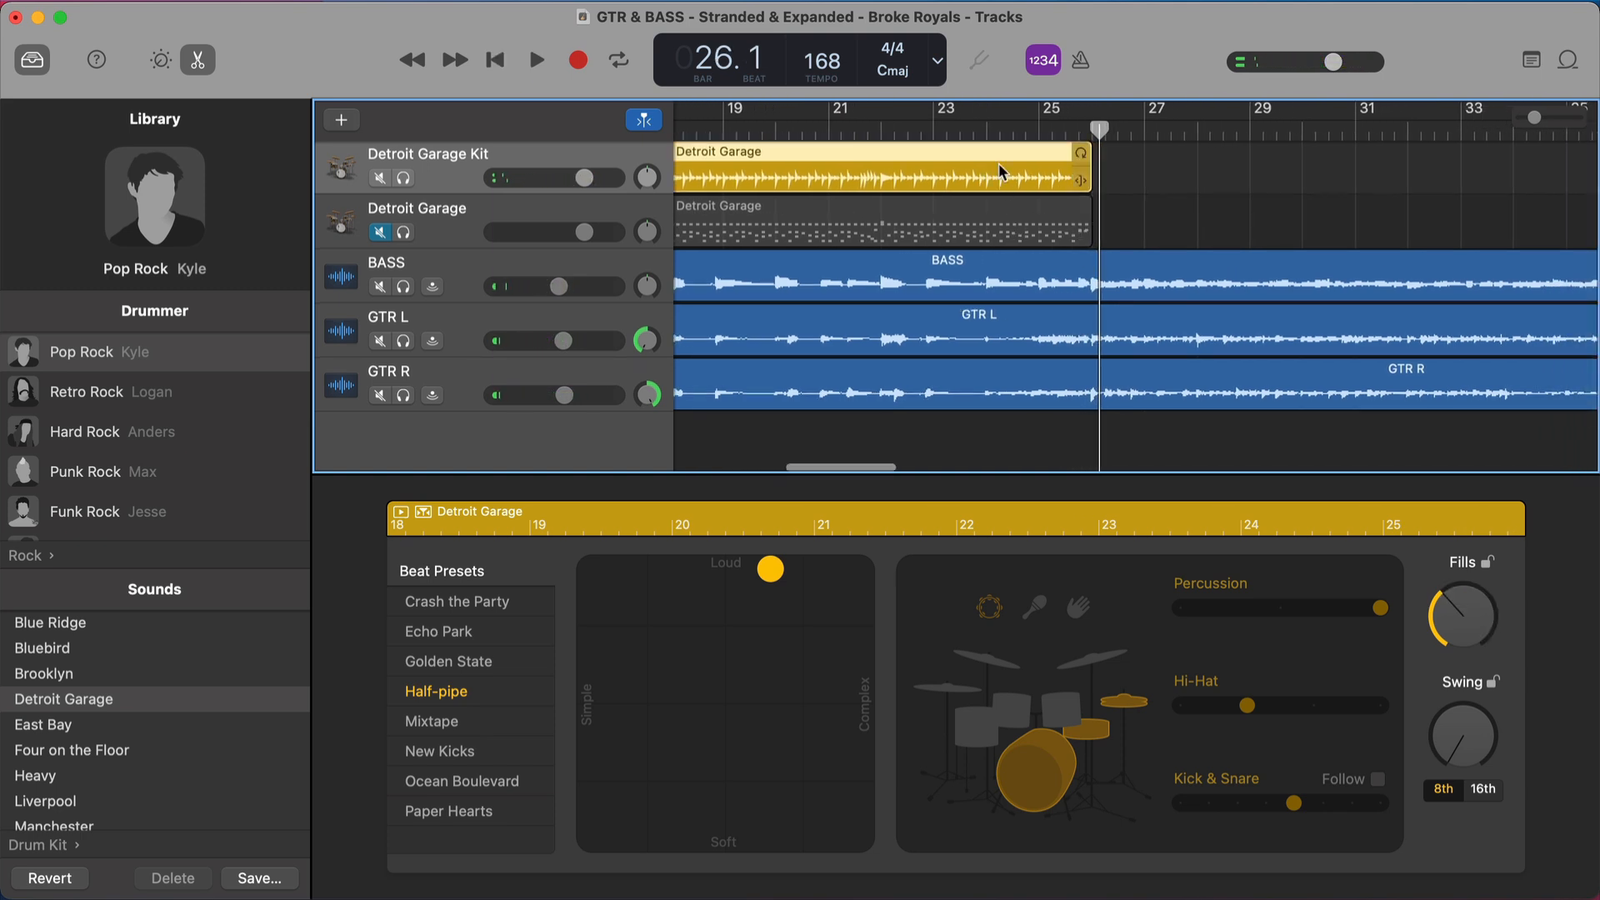
pyautogui.click(1105, 168)
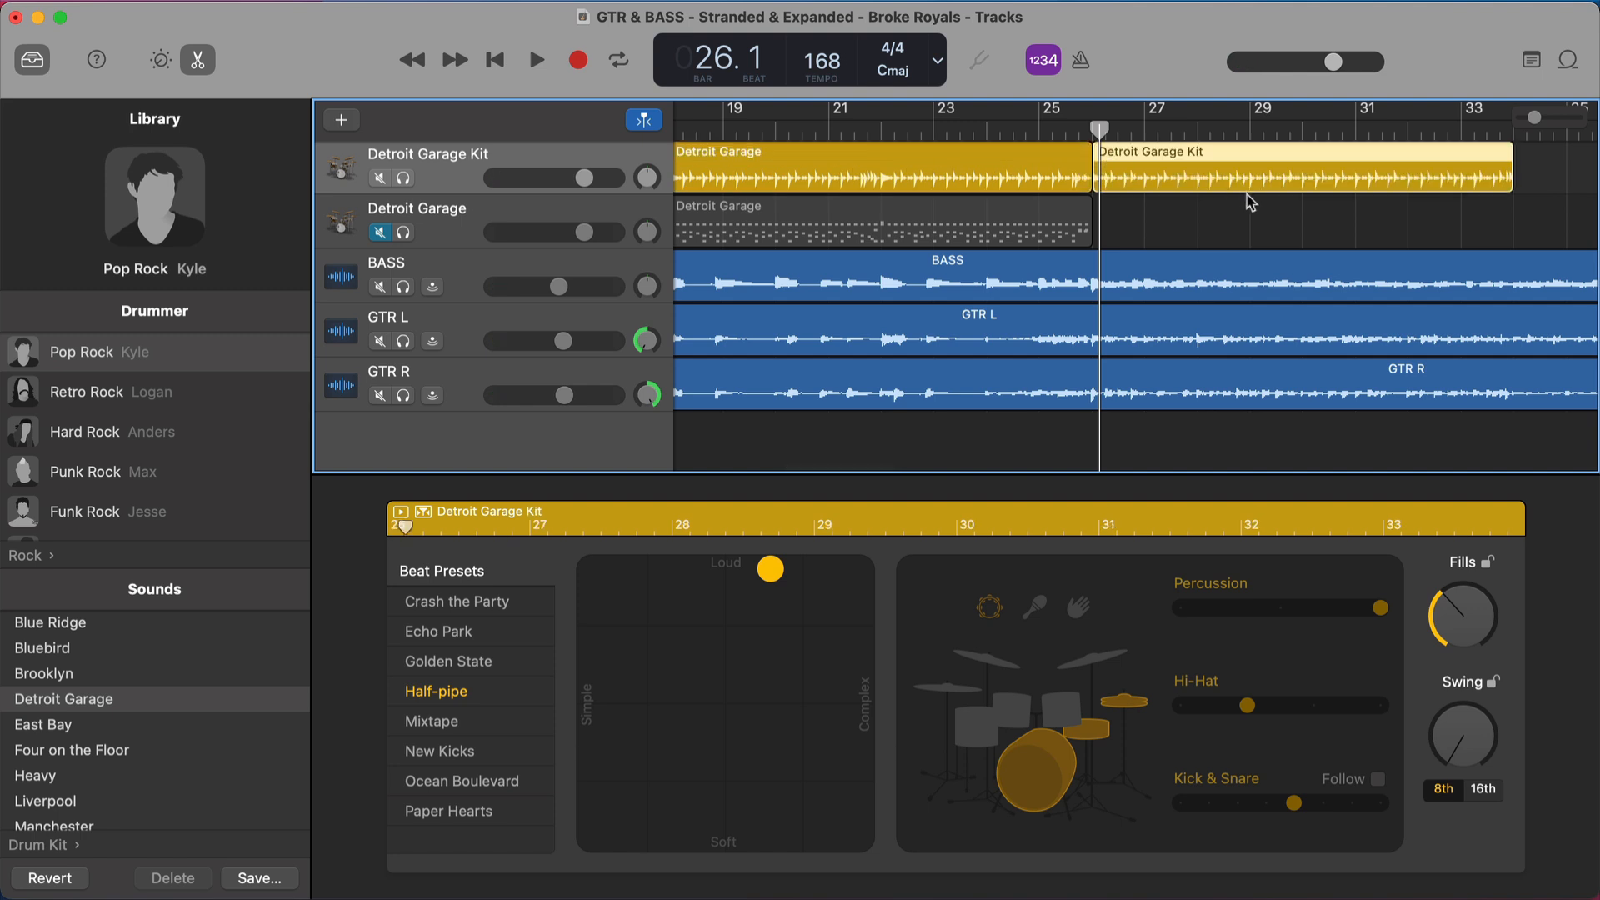
pyautogui.moveTo(1508, 179); pyautogui.dragTo(1157, 190)
pyautogui.moveTo(1180, 187); pyautogui.dragTo(1182, 188)
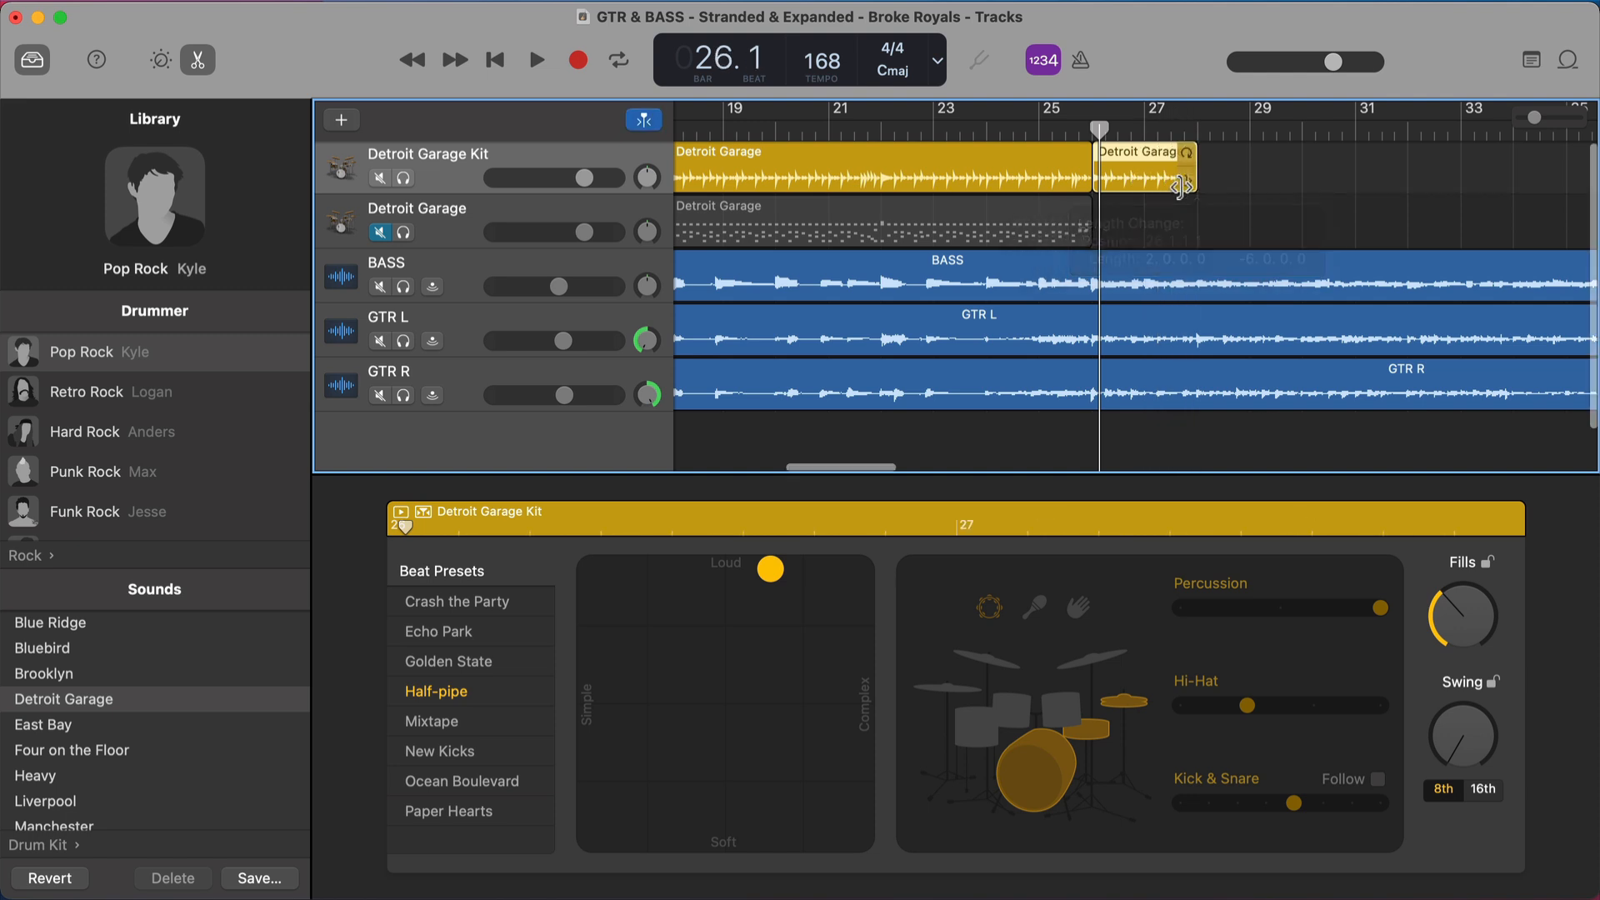
# Play the drummer track from bar 22 to bar 25 to find where the fill should start
pyautogui.scroll(5, 1181, 188)
pyautogui.hscroll(-4, 1182, 188)
pyautogui.scroll(-3, 1181, 187)
pyautogui.hscroll(3, 1184, 193)
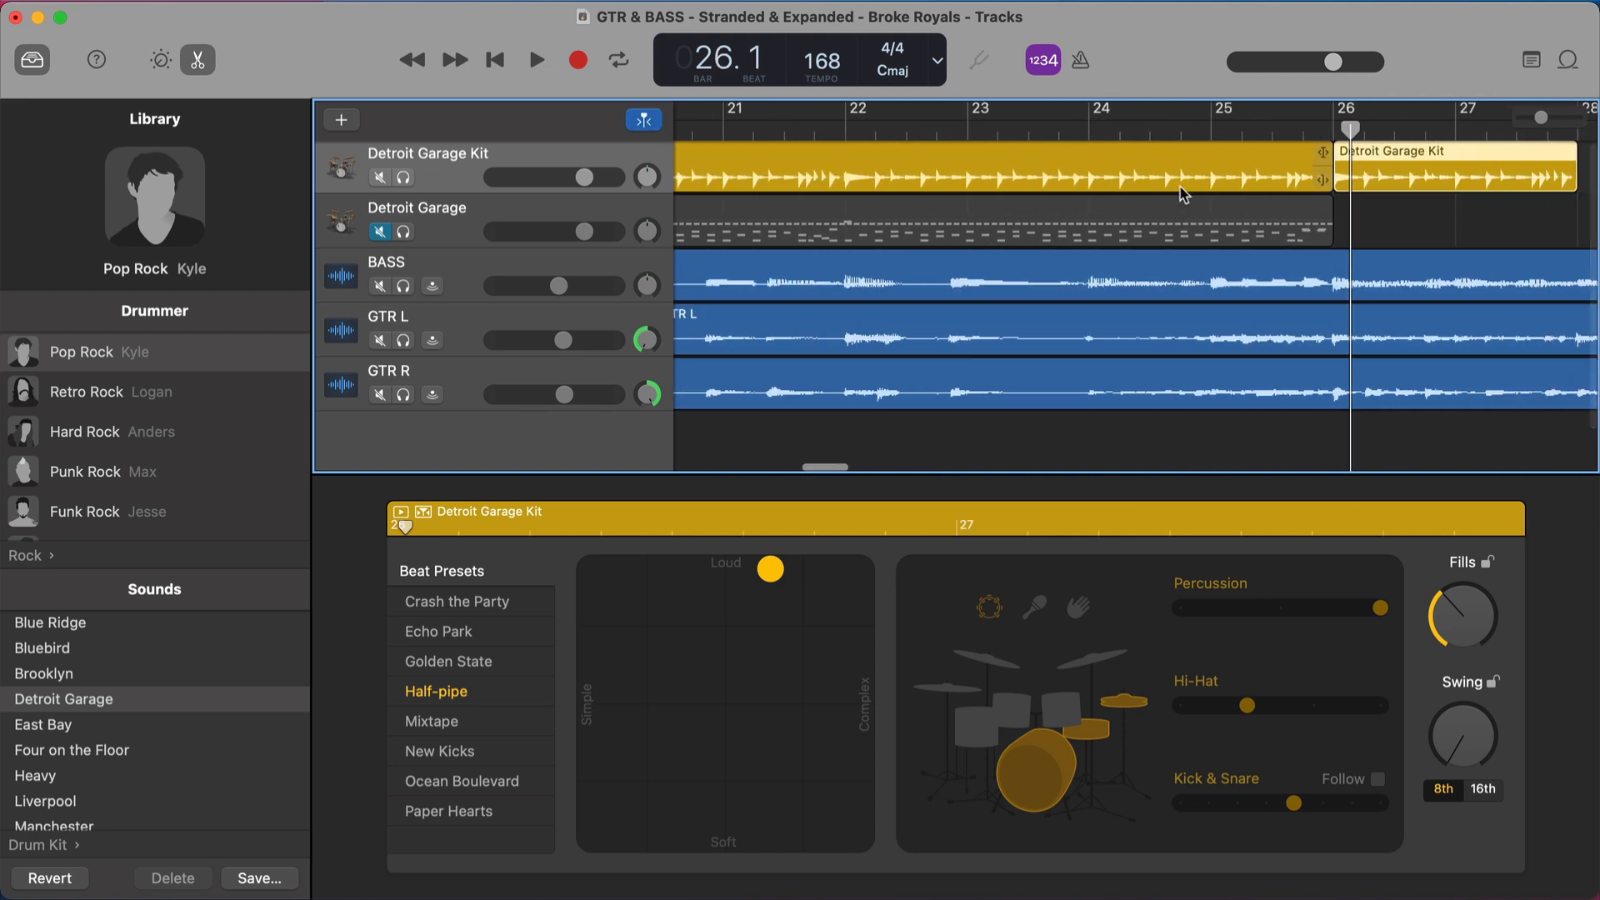
pyautogui.click(874, 125)
pyautogui.press('space')
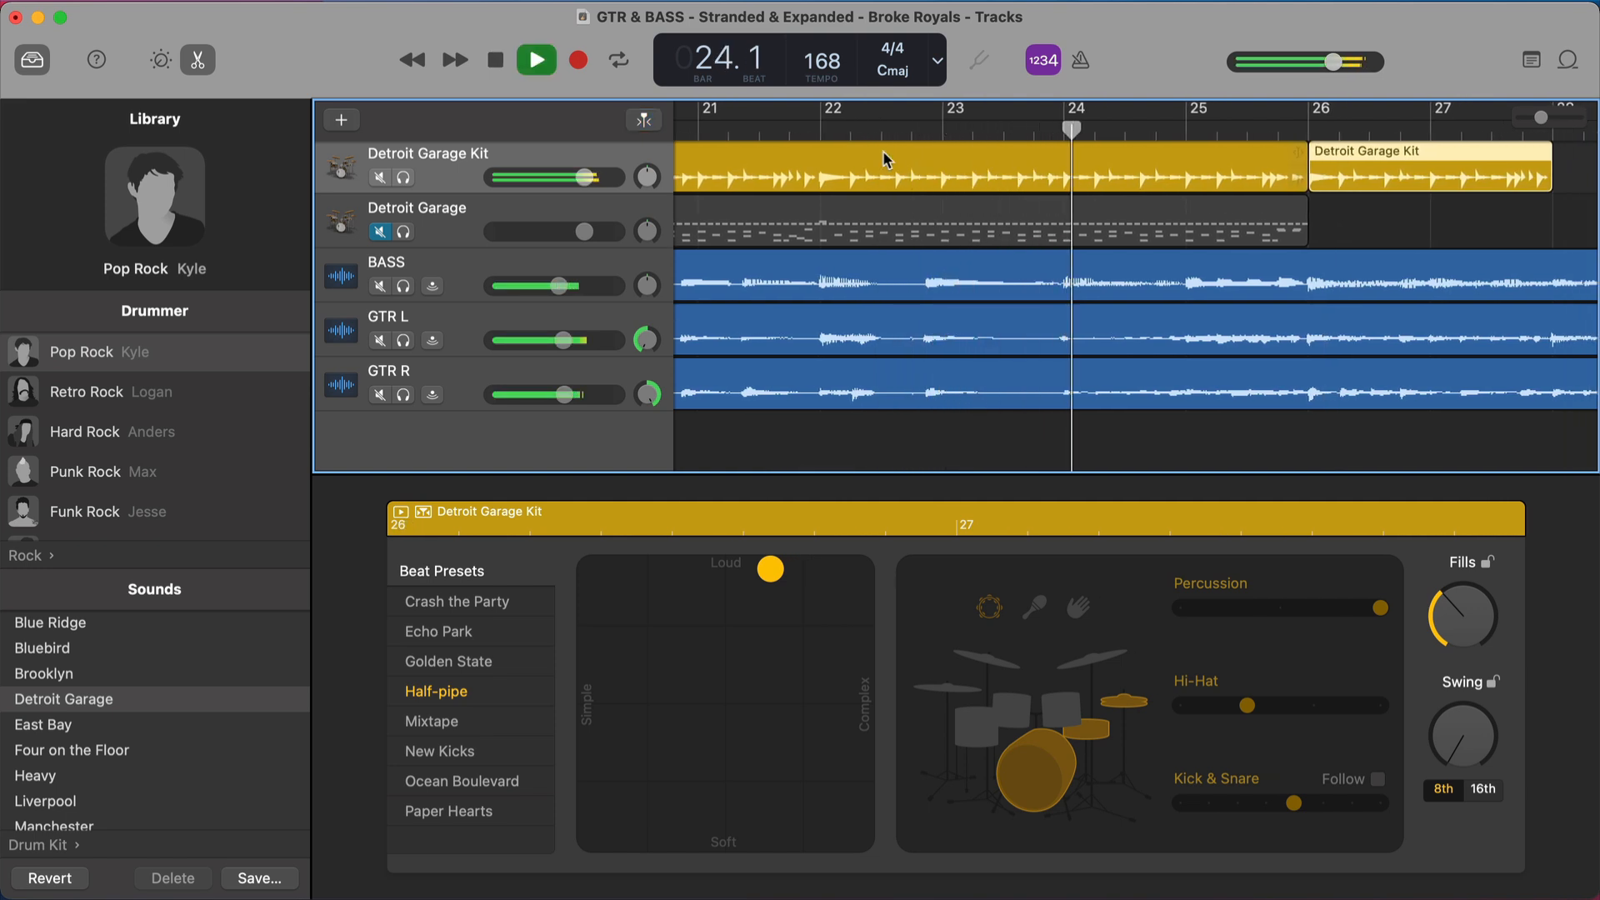
pyautogui.press('space')
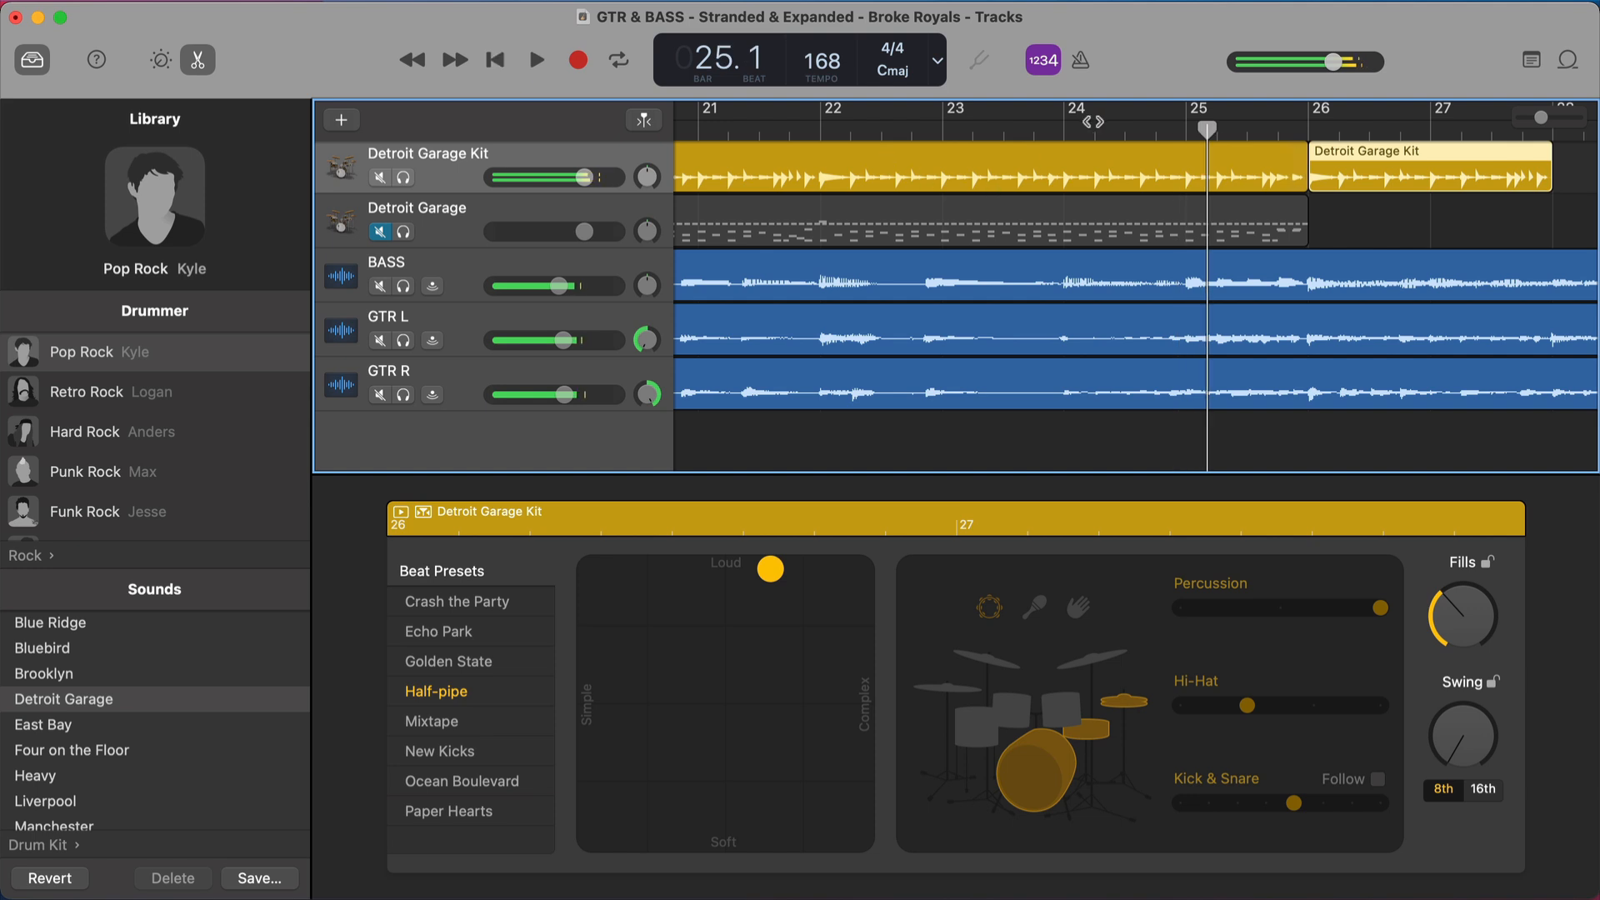
# Shorten the Detroit Garage MIDI region on the muted track so it ends at bar 24
pyautogui.click(1064, 125)
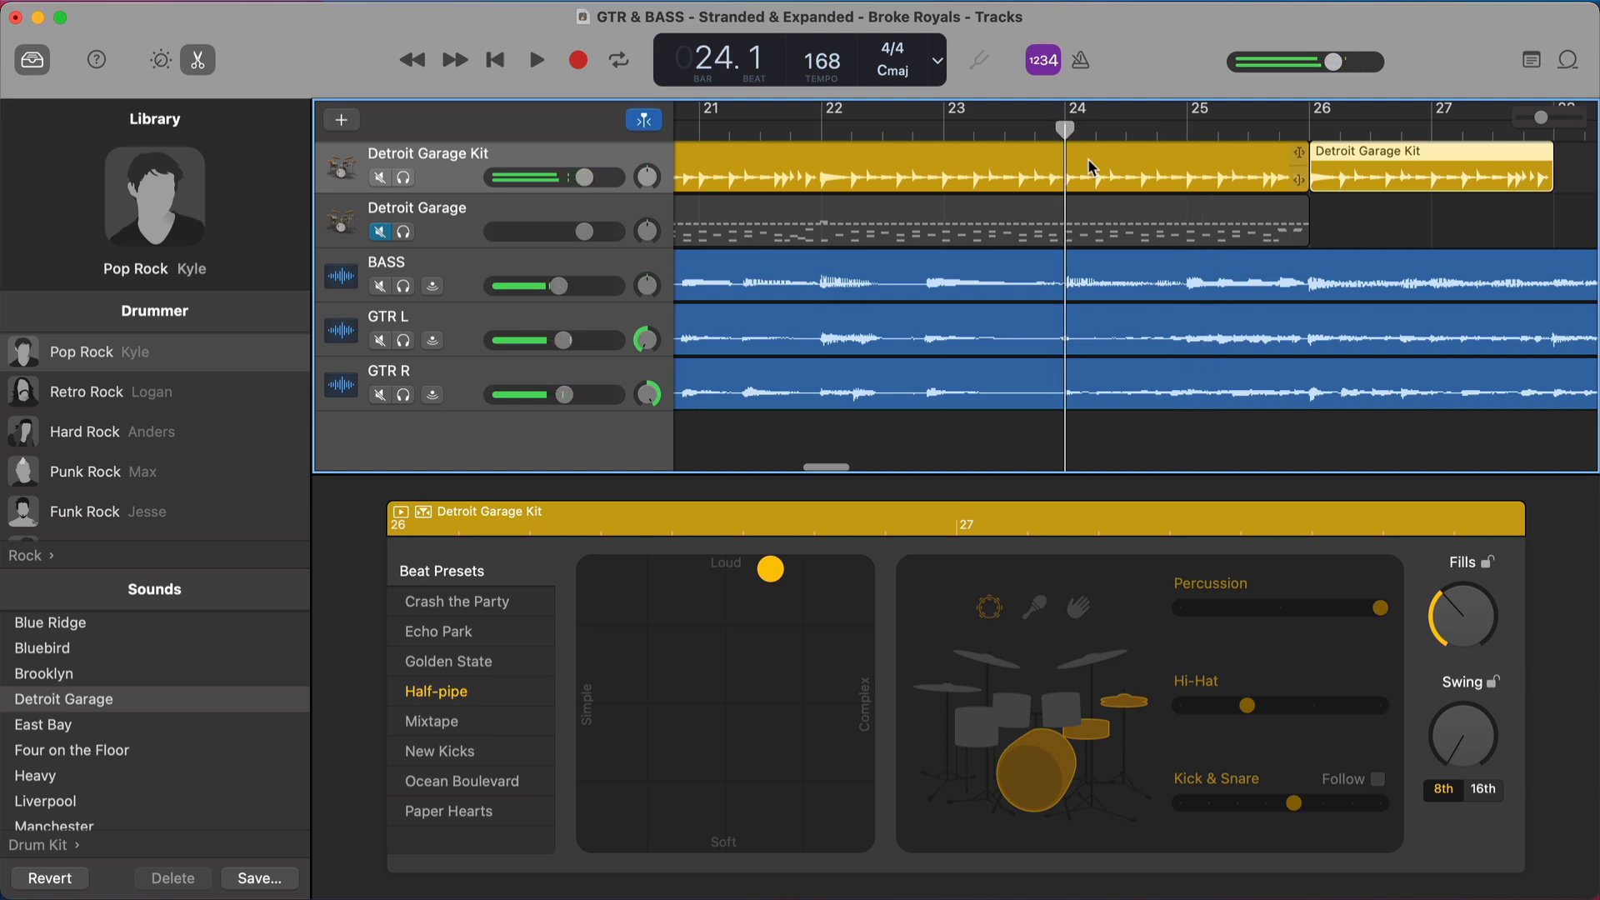
pyautogui.click(1108, 219)
pyautogui.moveTo(1305, 240); pyautogui.dragTo(1057, 250)
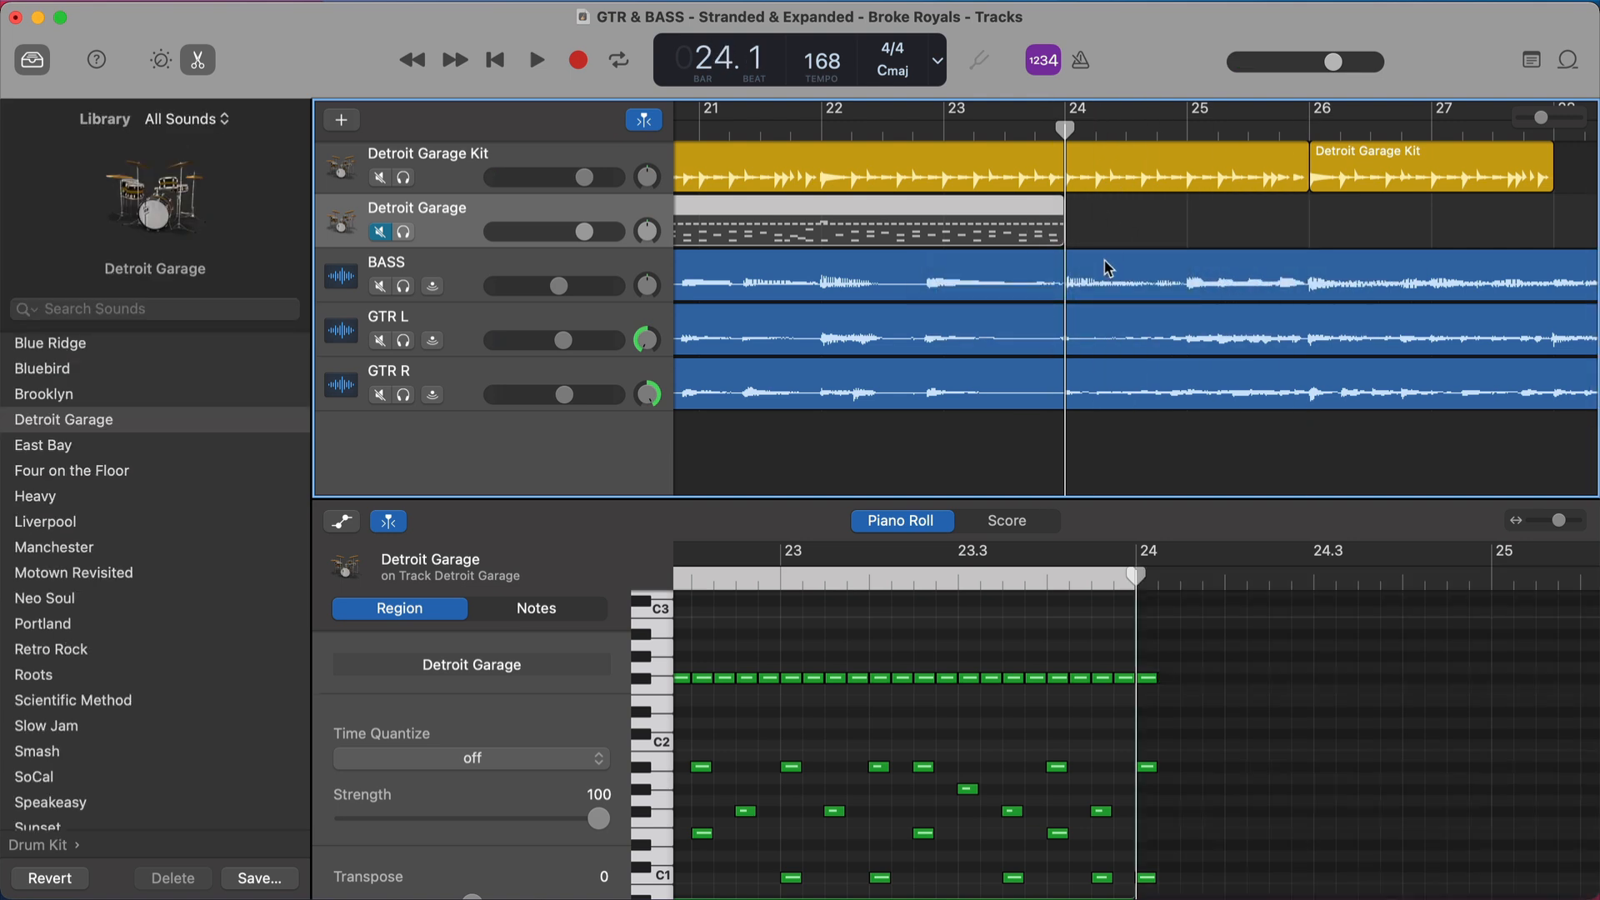
pyautogui.hscroll(1, 1225, 231)
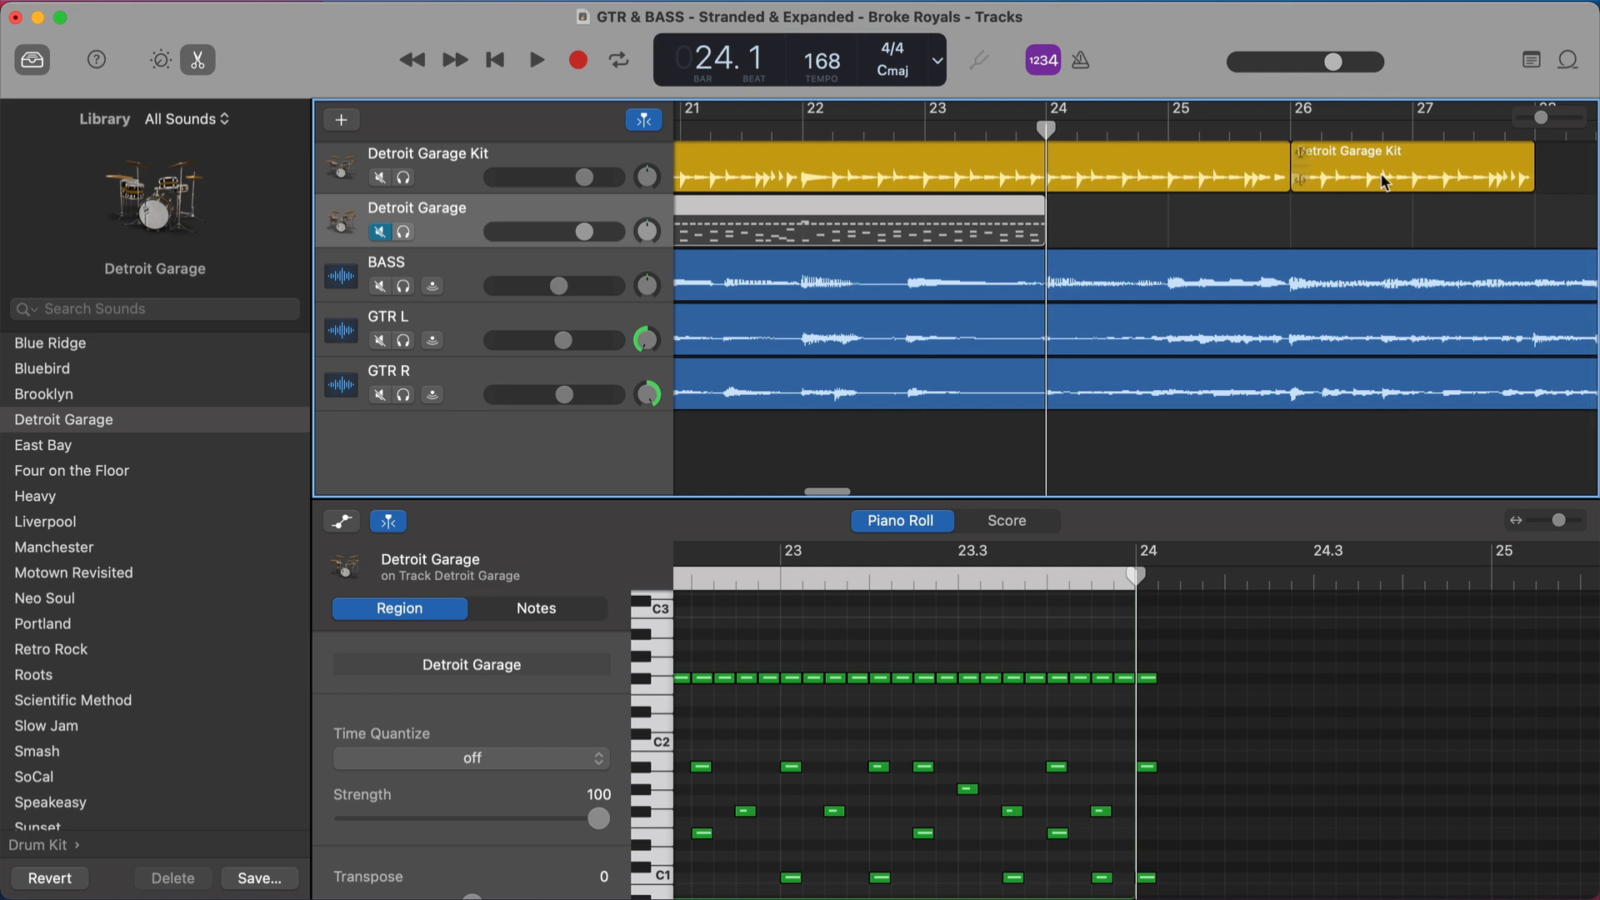
# Solo the drummer track, play from bar 26, and raise the new two-bar region's Fills to maximum
pyautogui.click(1375, 175)
pyautogui.click(1295, 126)
pyautogui.press('s')
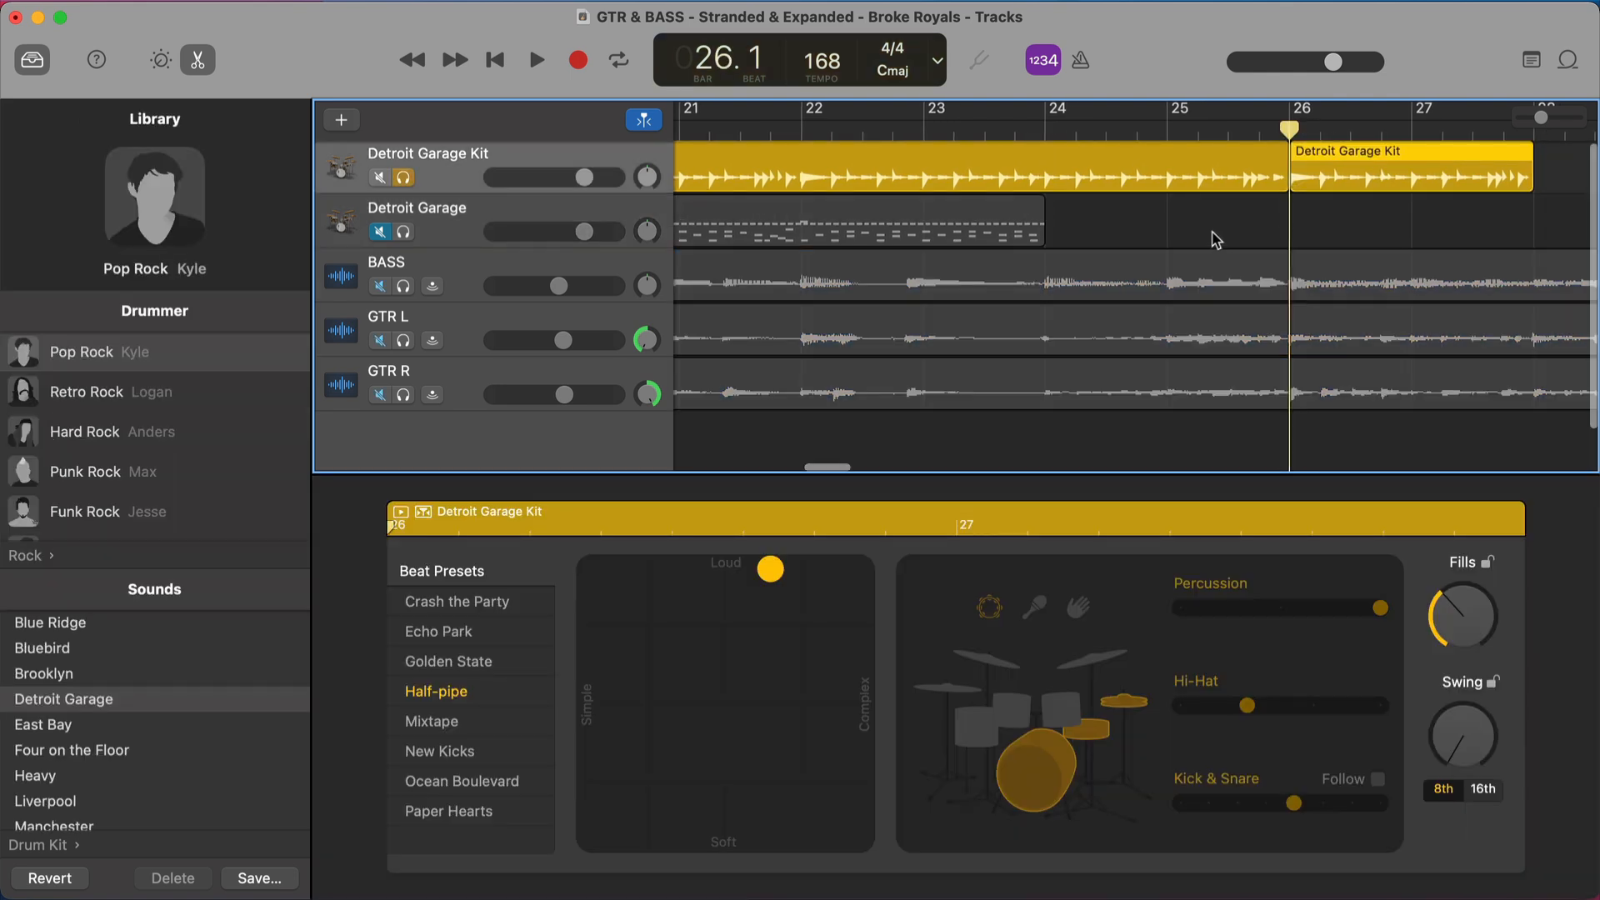
pyautogui.press('space')
pyautogui.moveTo(1468, 635); pyautogui.dragTo(1509, 453)
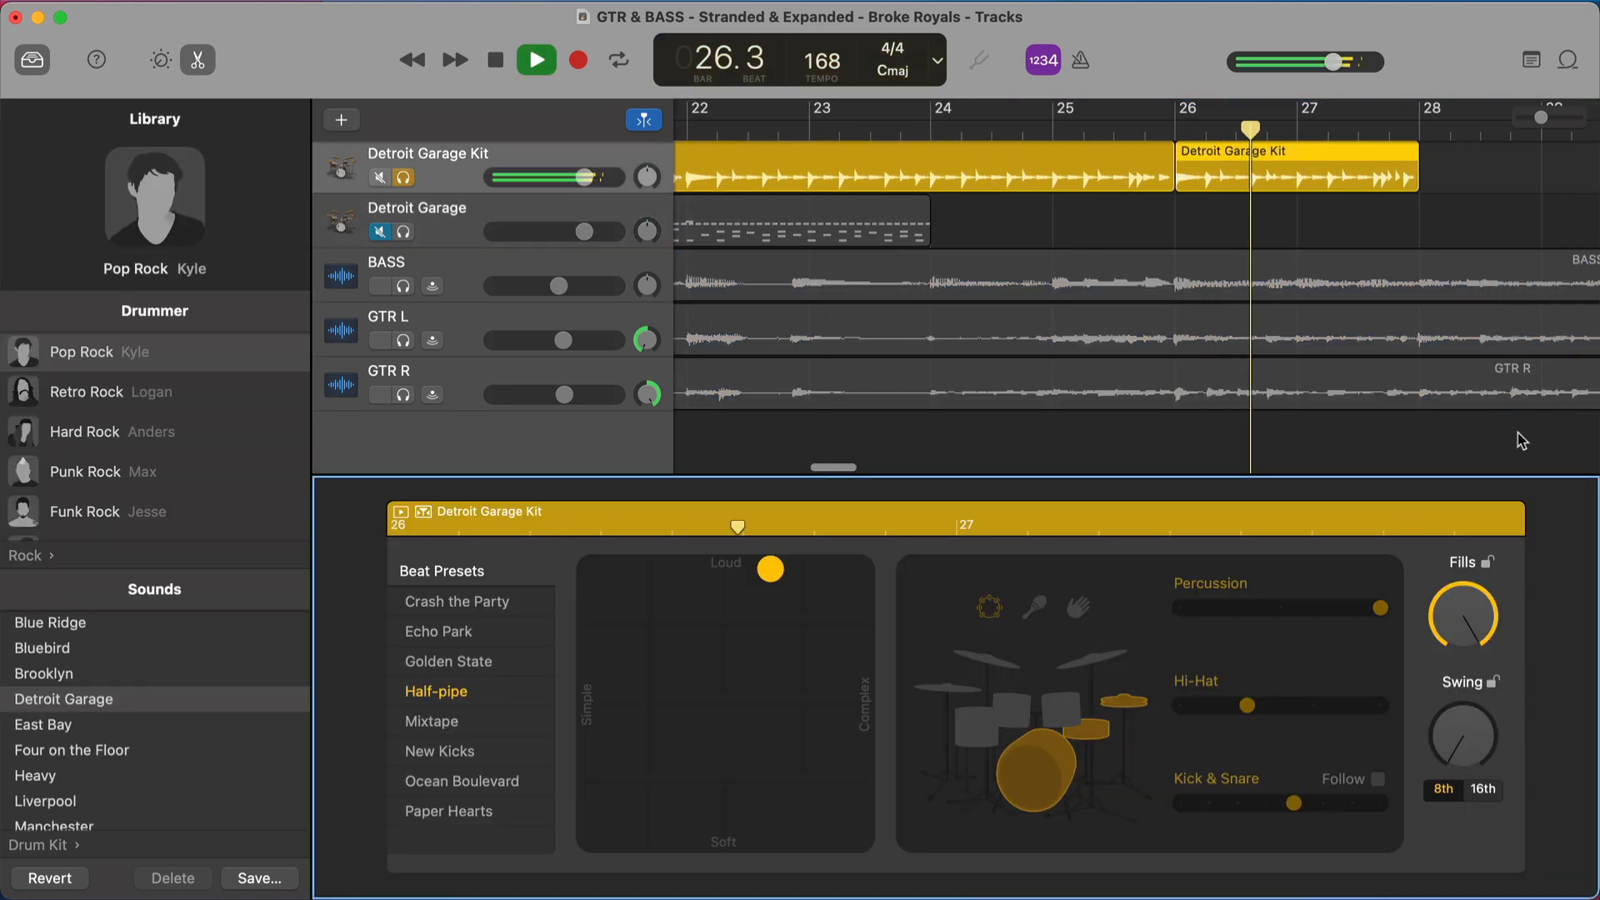
pyautogui.press('space')
# Replay the soloed two-bar drummer fill region through to bar 28
pyautogui.click(1094, 129)
pyautogui.press('space')
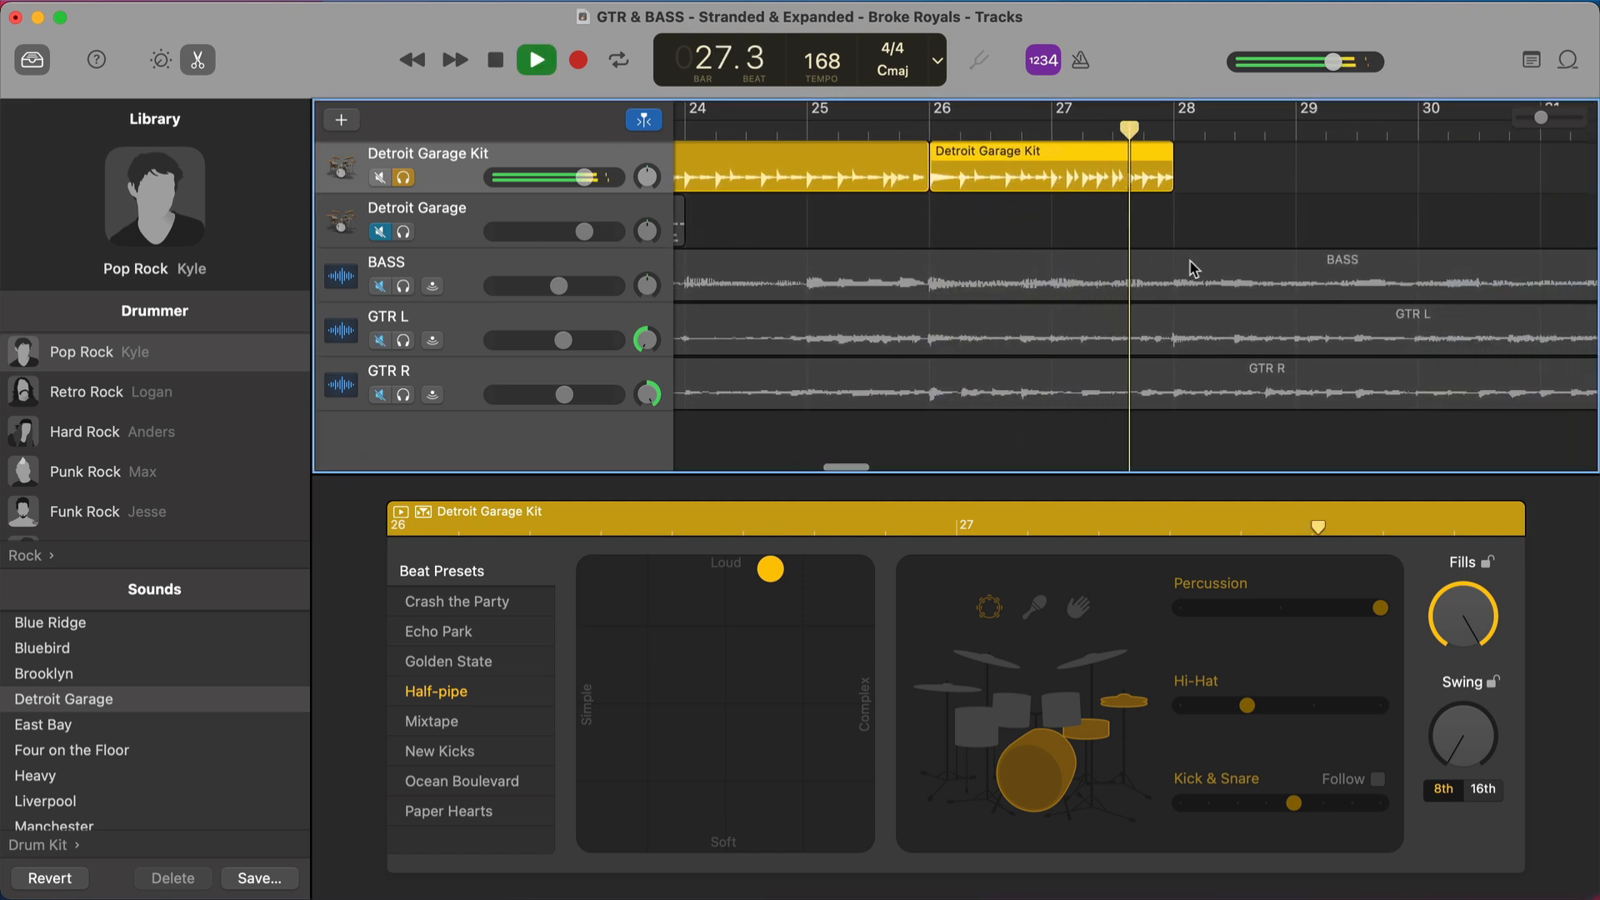
pyautogui.press('space')
pyautogui.hscroll(-1, 1054, 227)
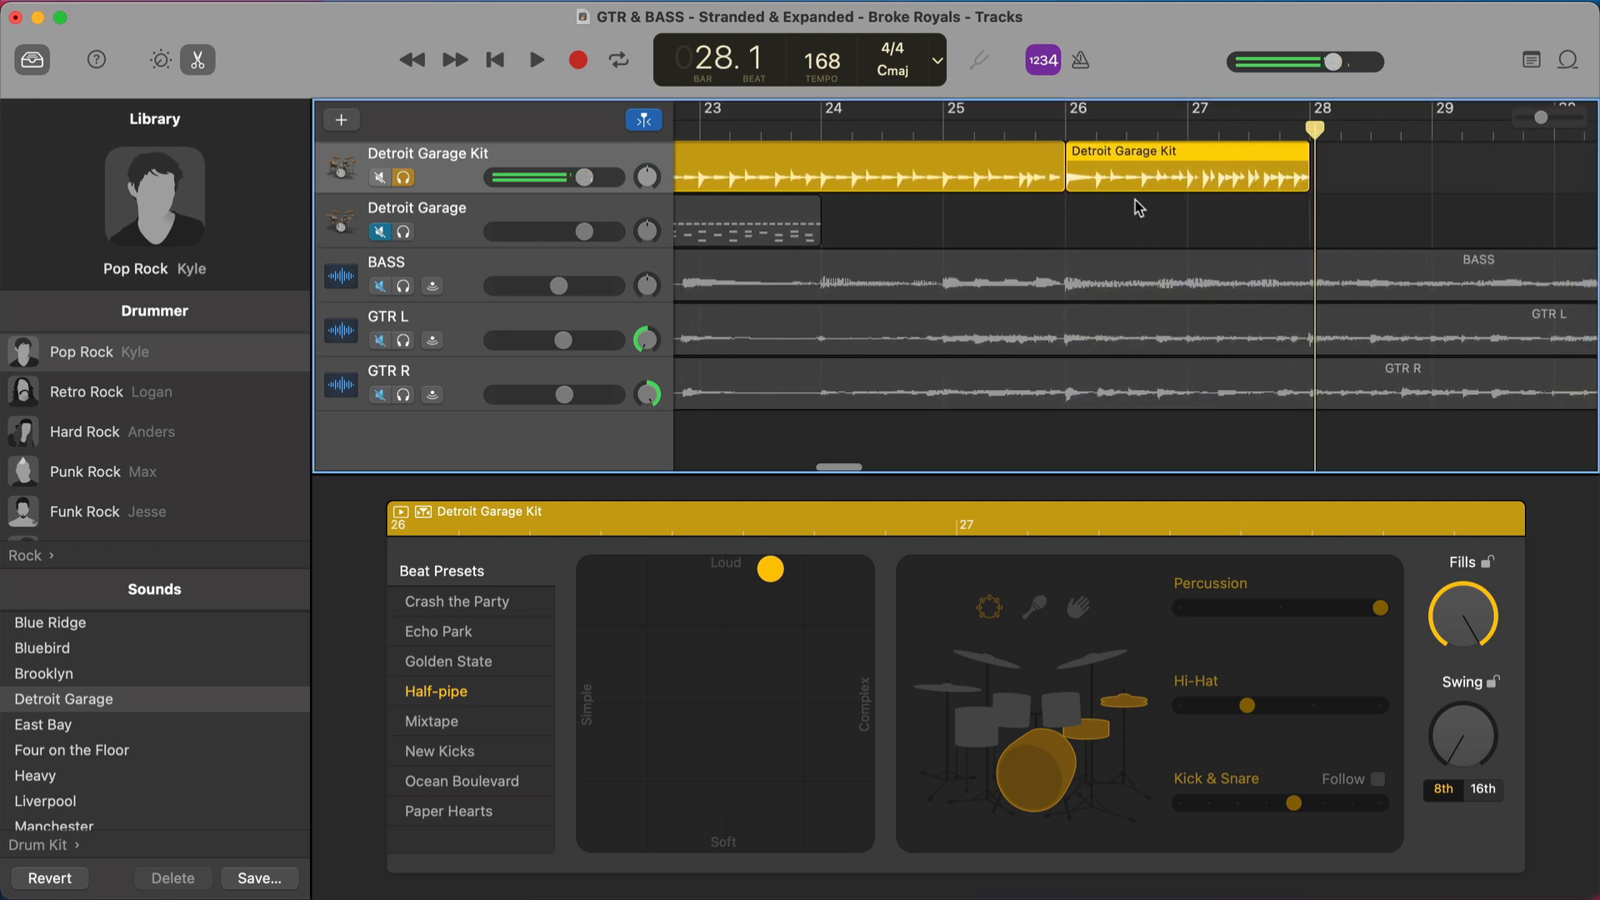
# Copy the two-bar drummer region from bar 26 onto the Detroit Garage software instrument track at bar 24
pyautogui.click(1059, 128)
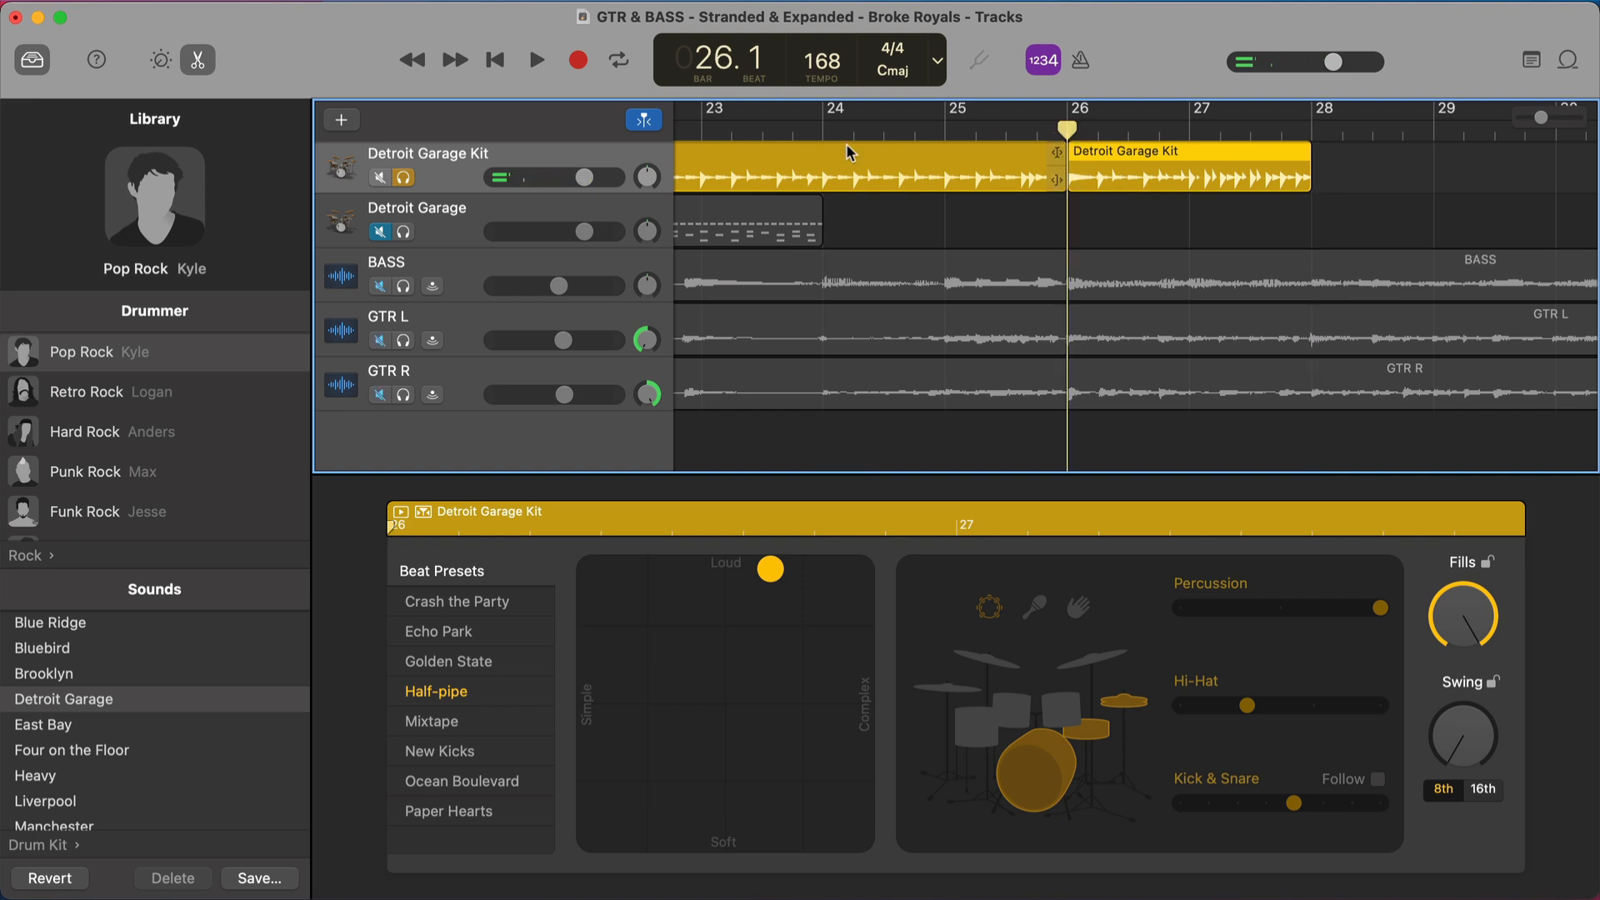
pyautogui.click(823, 130)
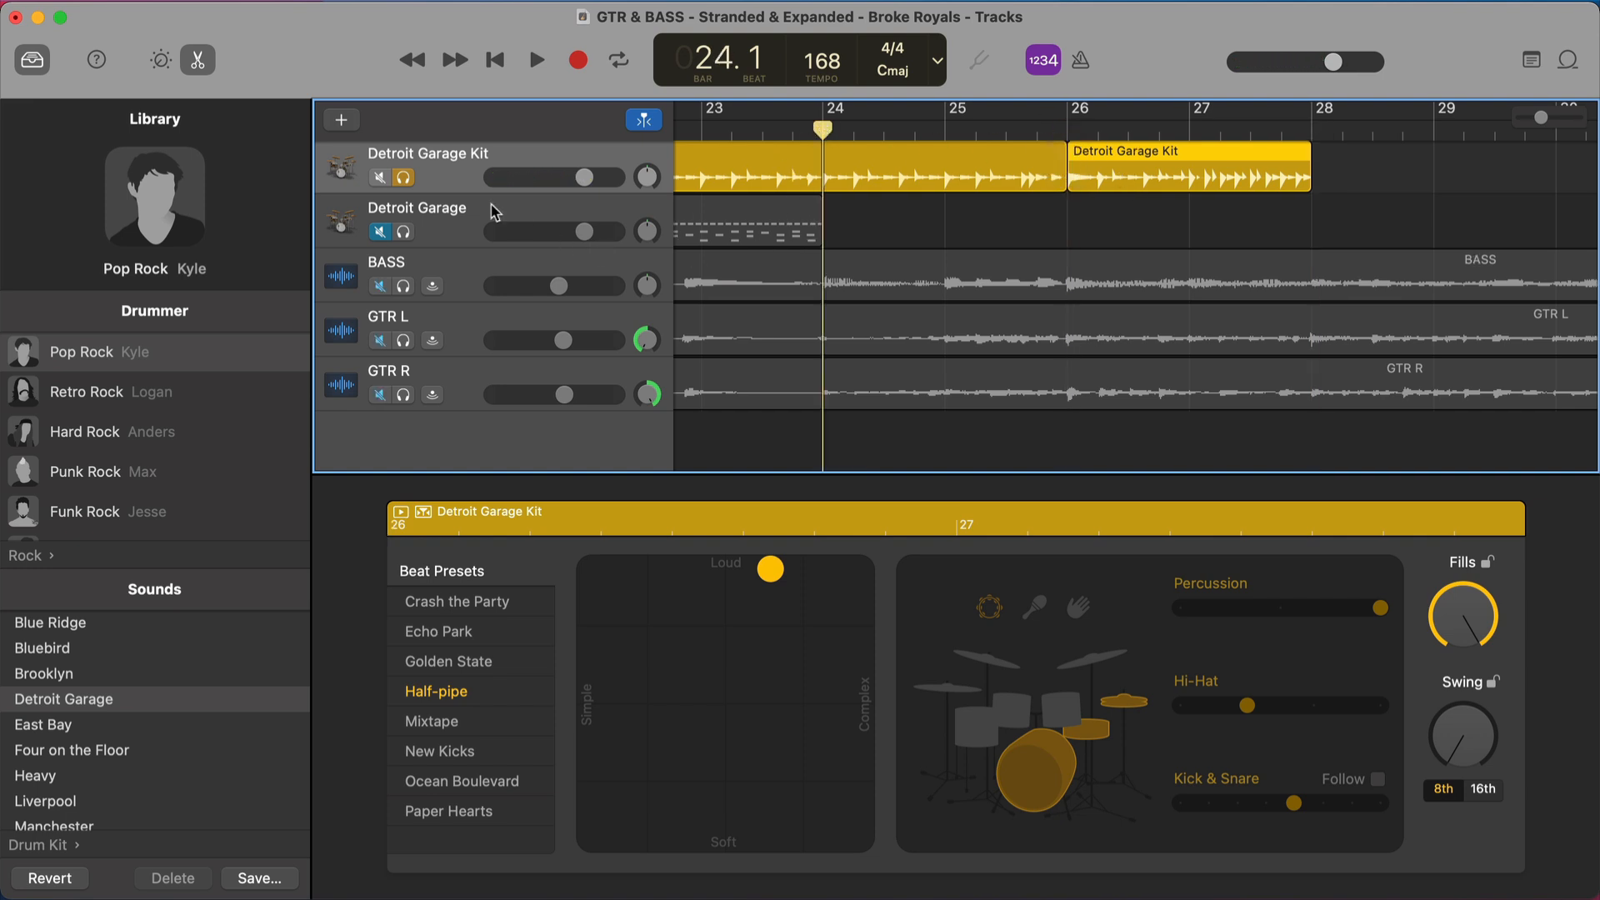
pyautogui.click(461, 213)
pyautogui.press('super+v')
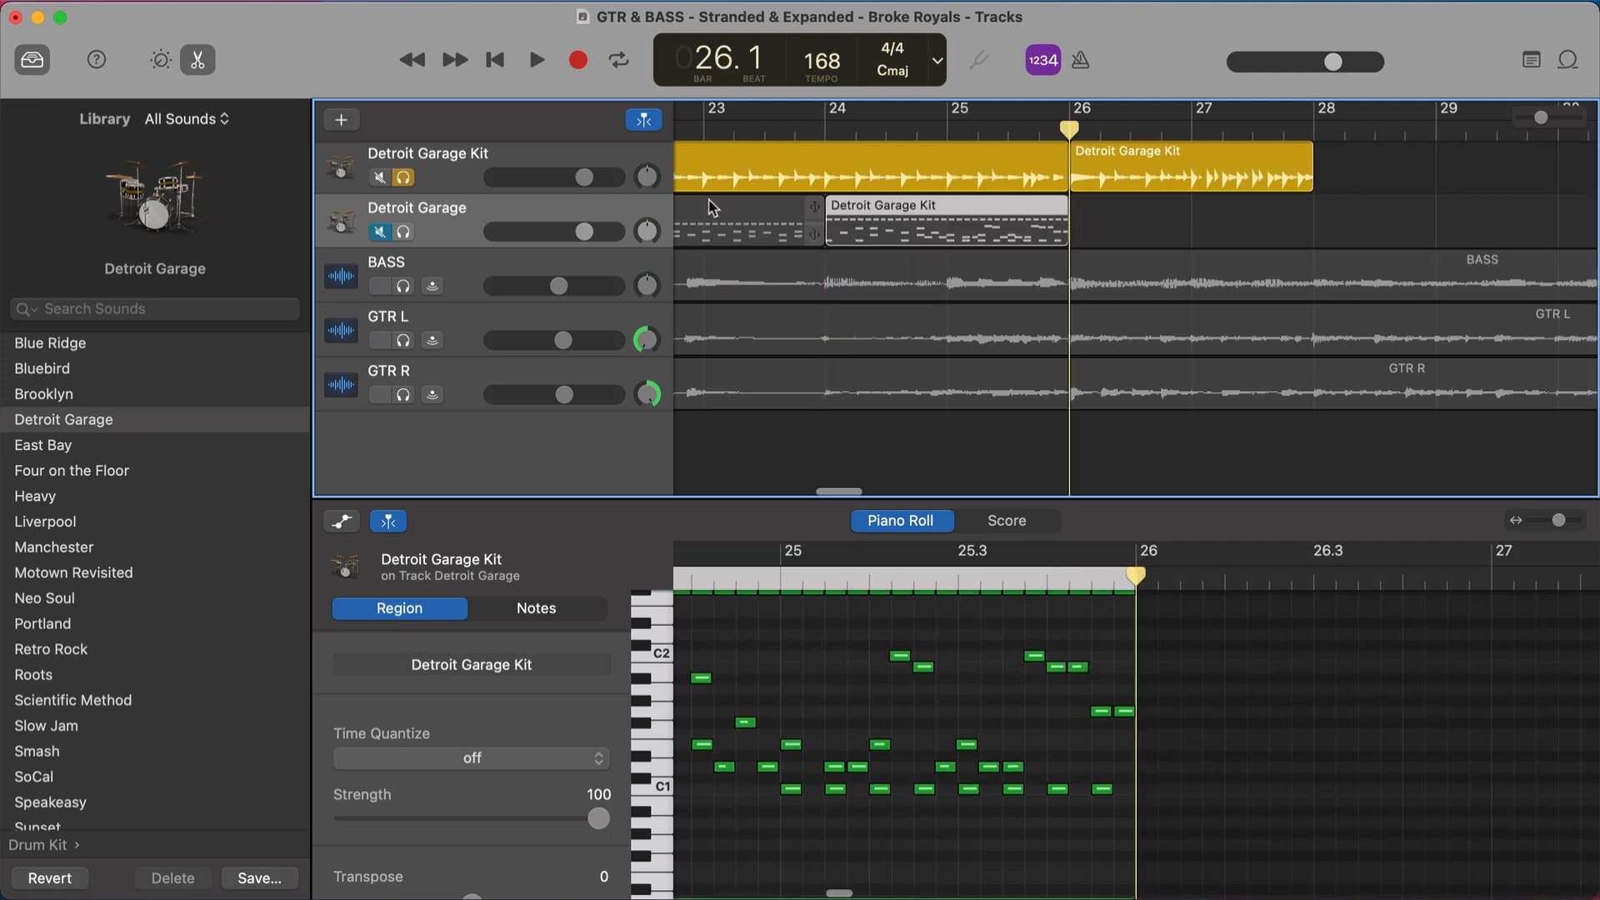
# Turn off the drummer track's solo, mute that track, and unmute the Detroit Garage MIDI track
pyautogui.hscroll(-3, 712, 208)
pyautogui.click(405, 178)
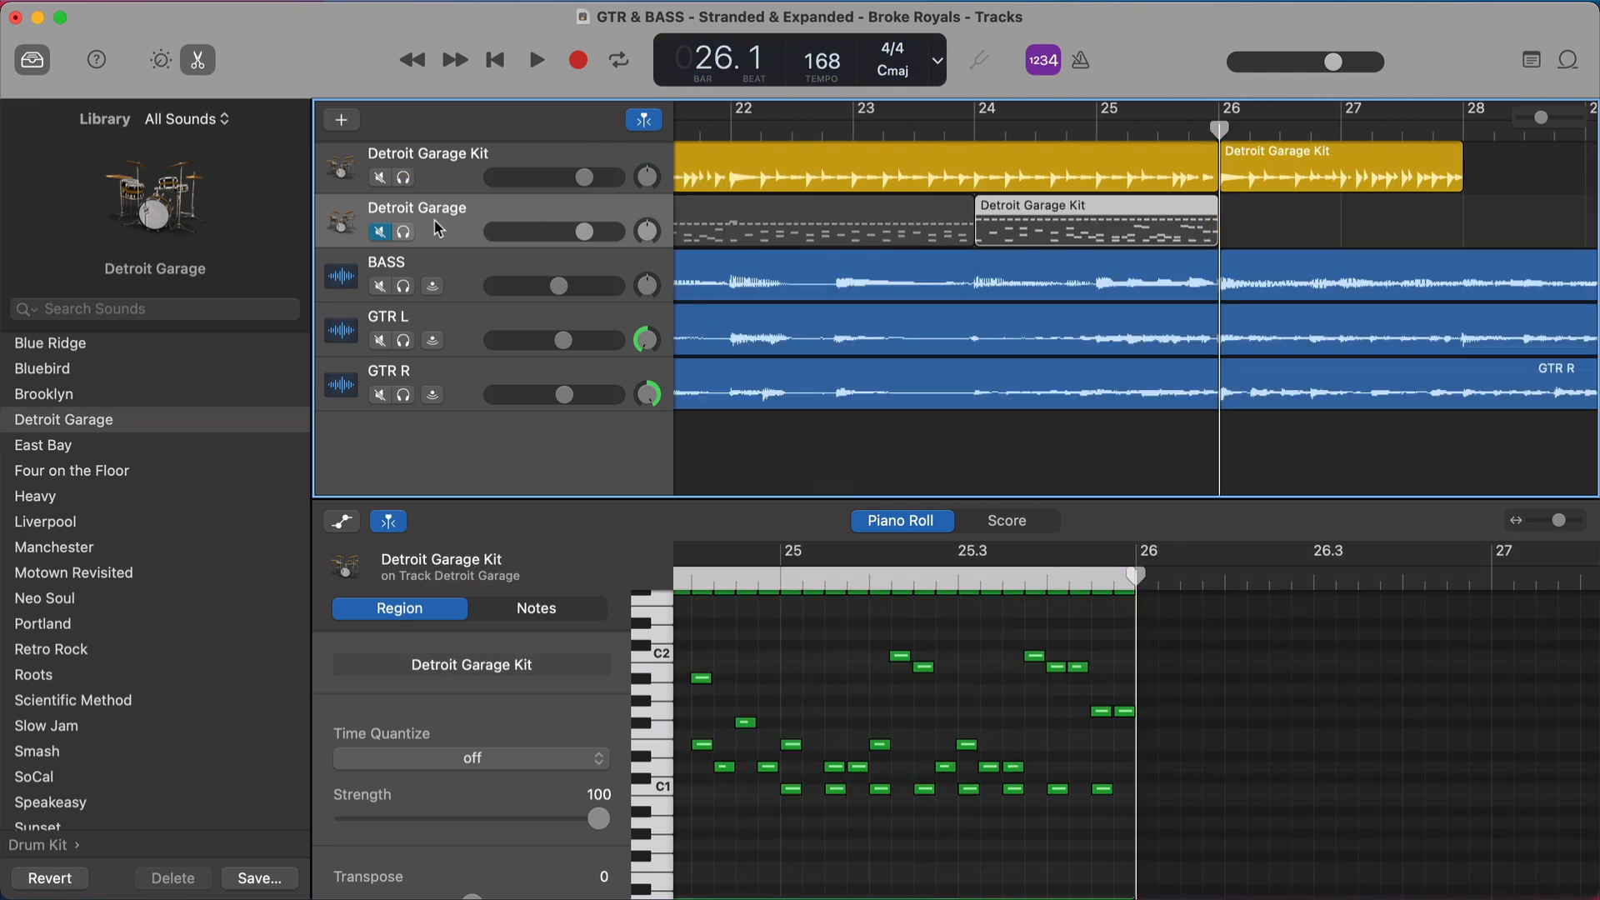
pyautogui.click(380, 178)
pyautogui.click(380, 232)
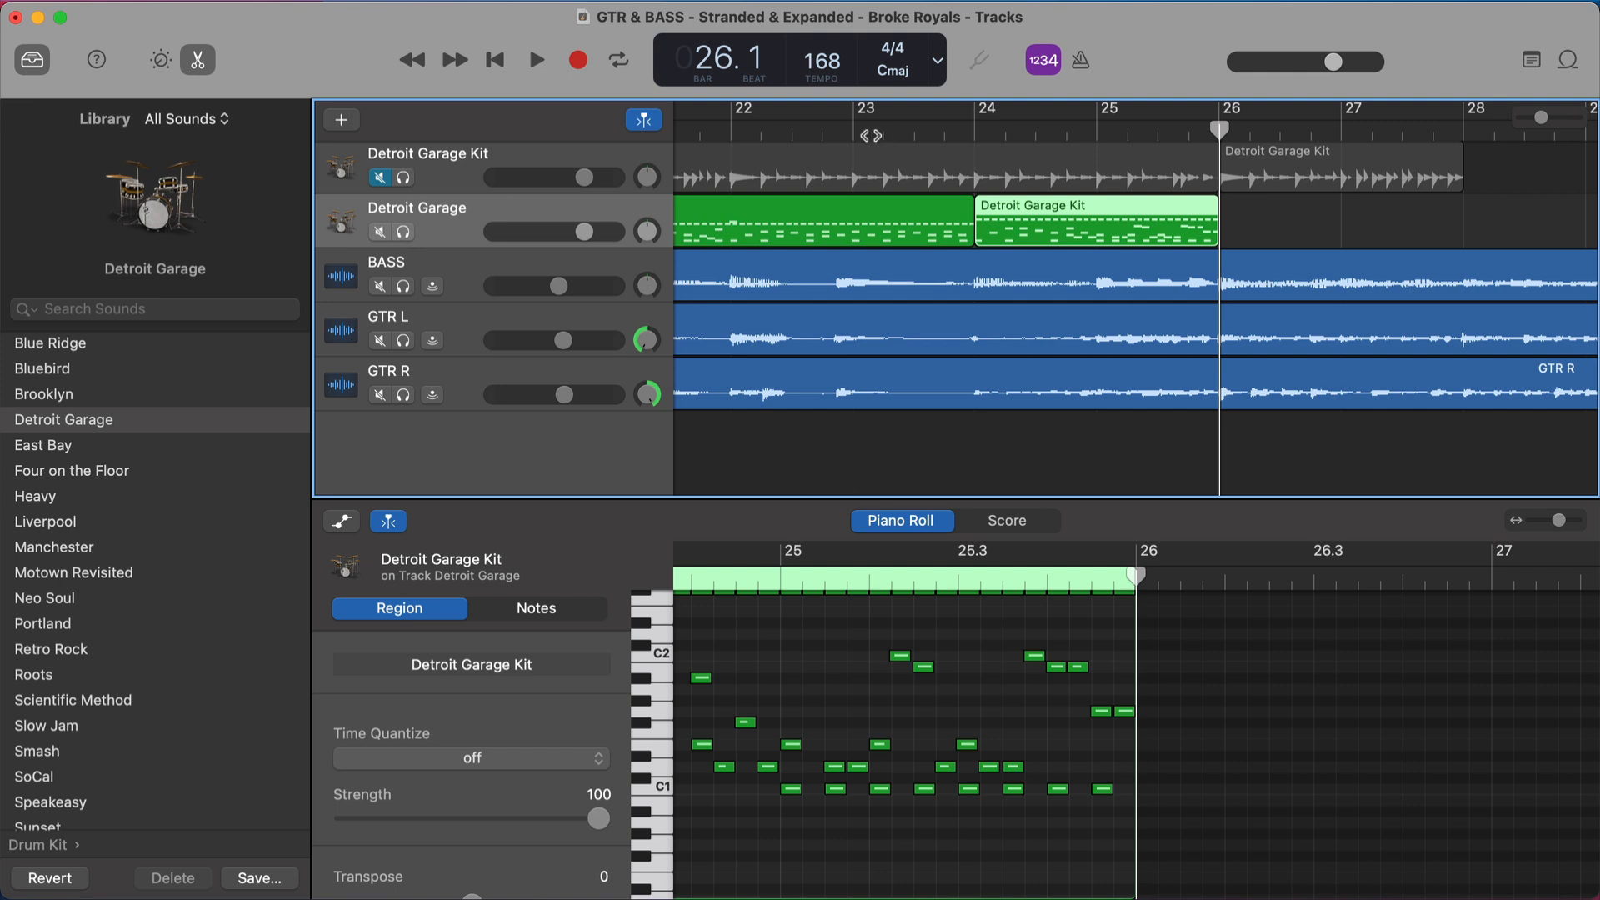
# Play the MIDI drums with the bass and guitars from bar 23 through the inserted fill to bar 26
pyautogui.click(874, 133)
pyautogui.press('space')
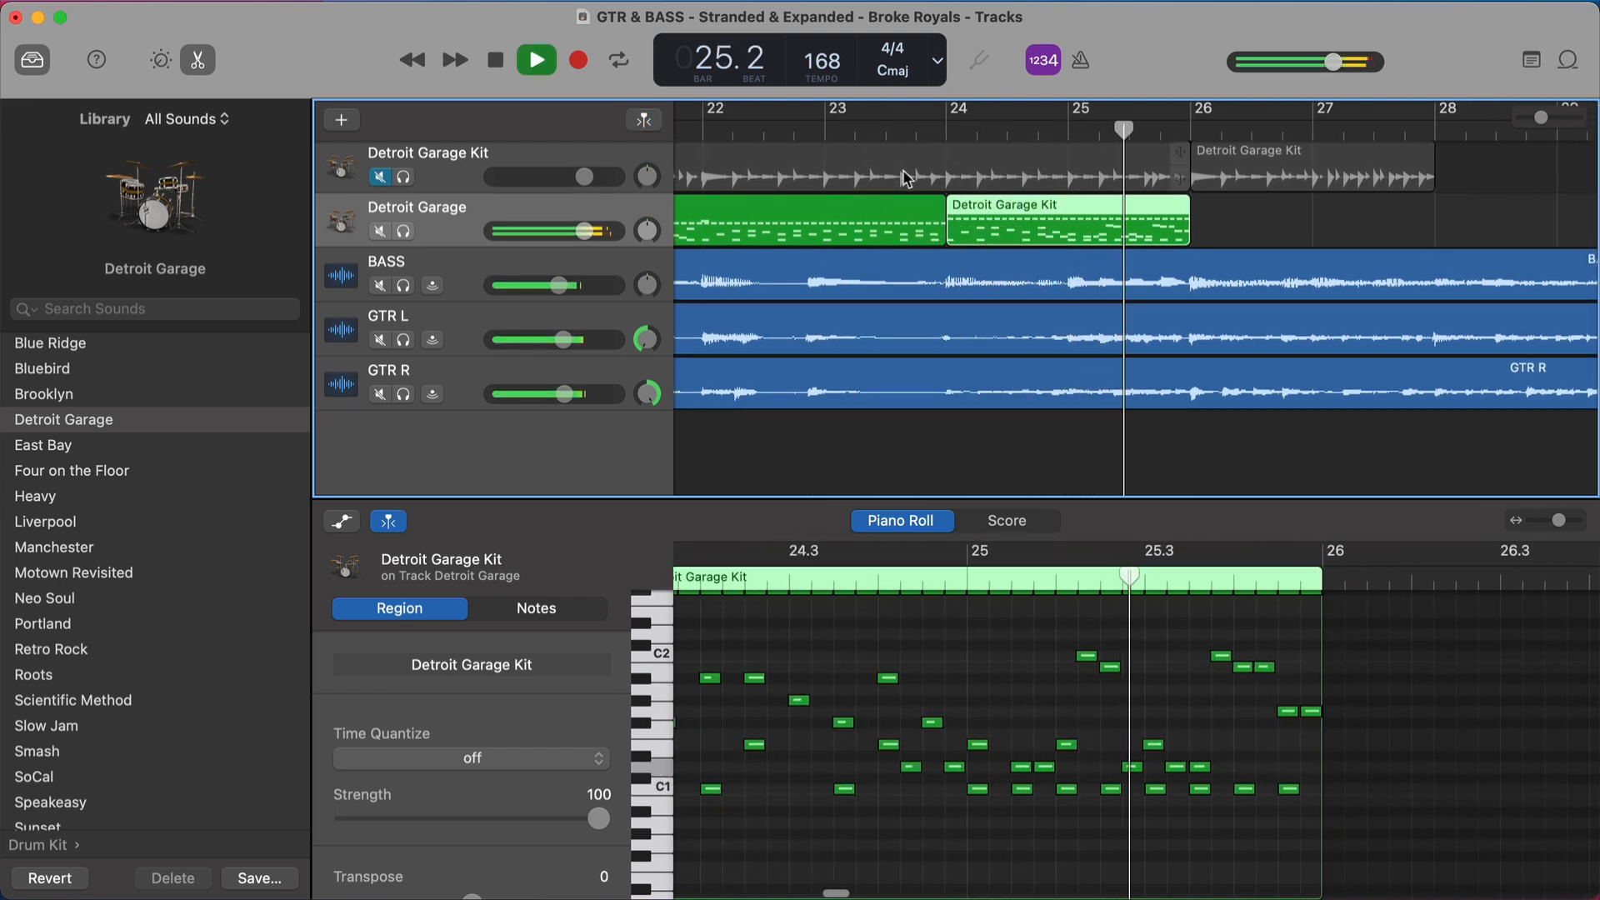
pyautogui.press('space')
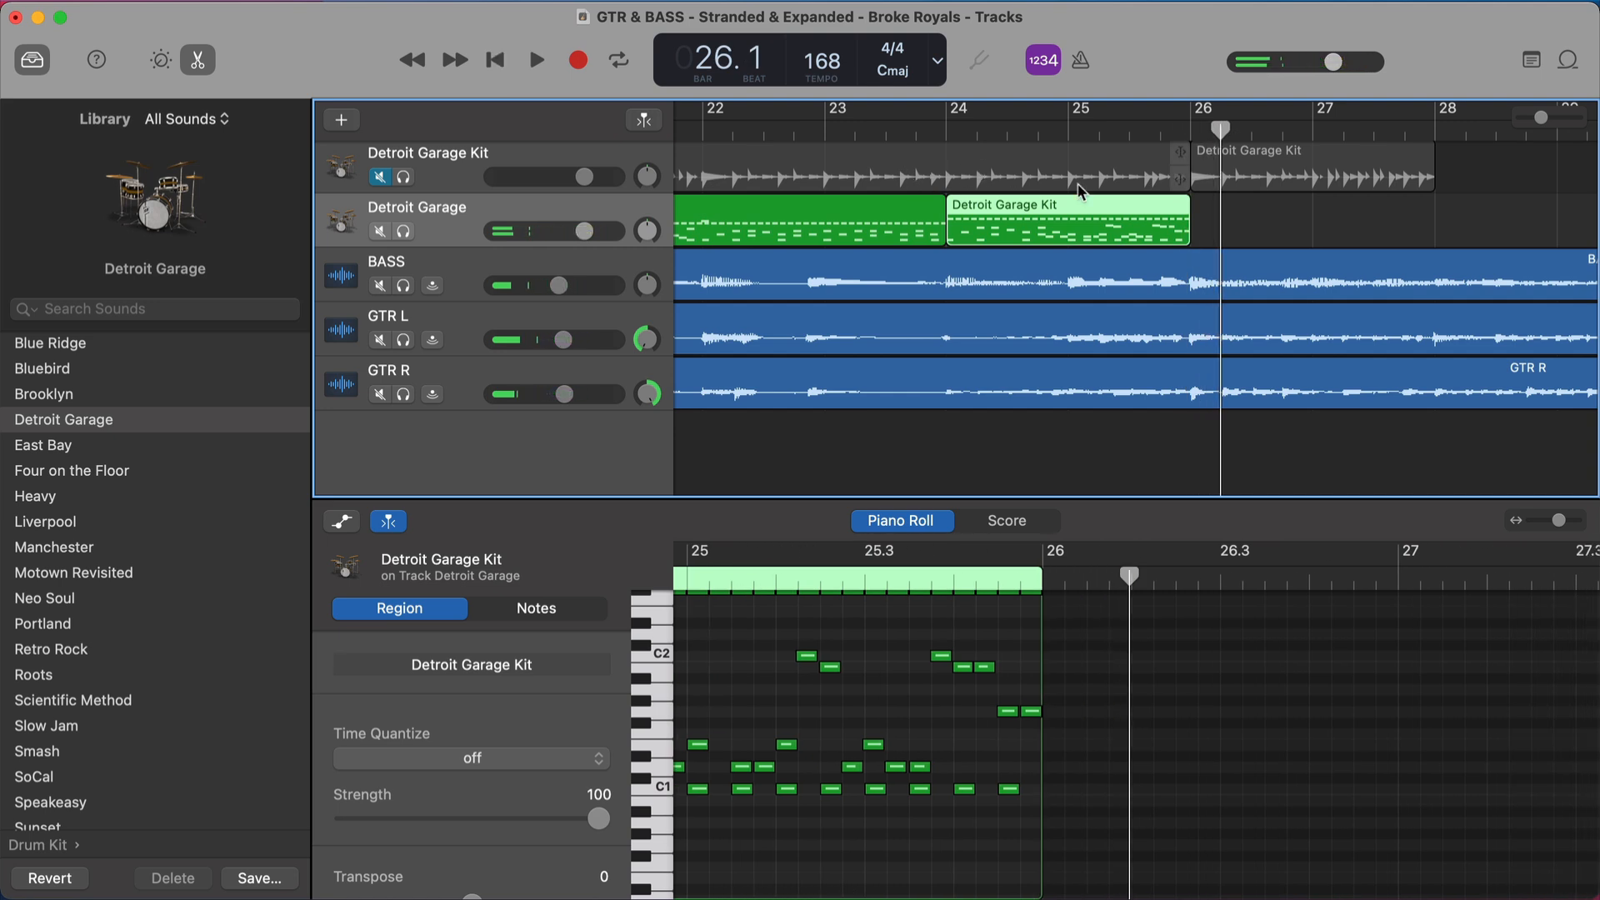
pyautogui.hscroll(5, 1208, 187)
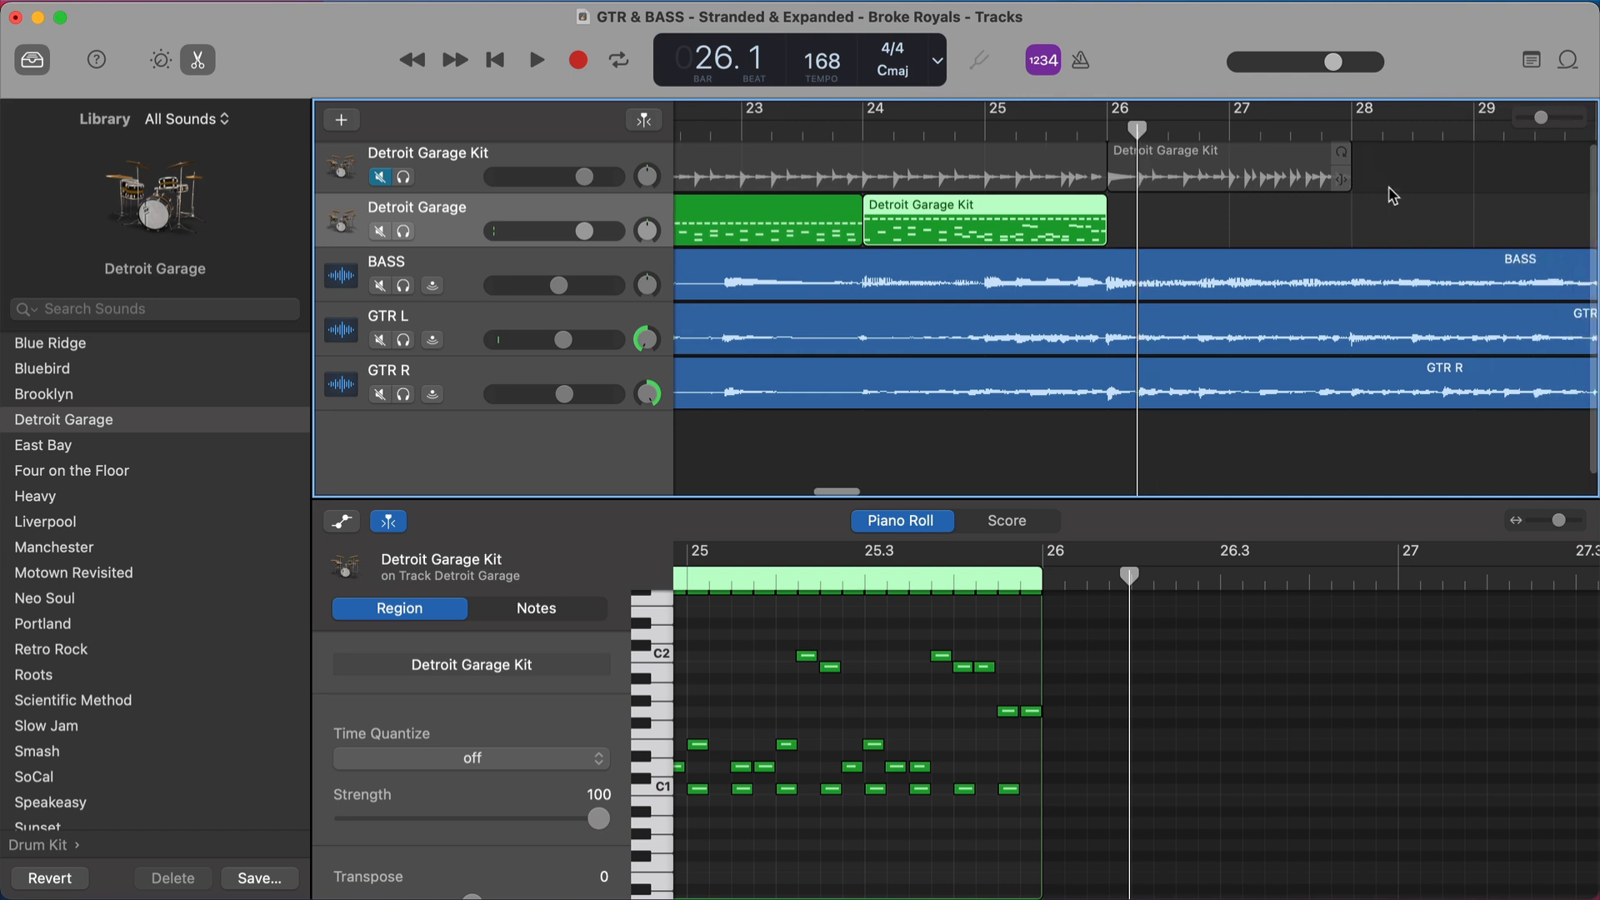
# Add a drummer region at bar 28, shortened to two bars, and play it with the drummer track soloed
pyautogui.click(1300, 169)
pyautogui.scroll(-5, 1333, 162)
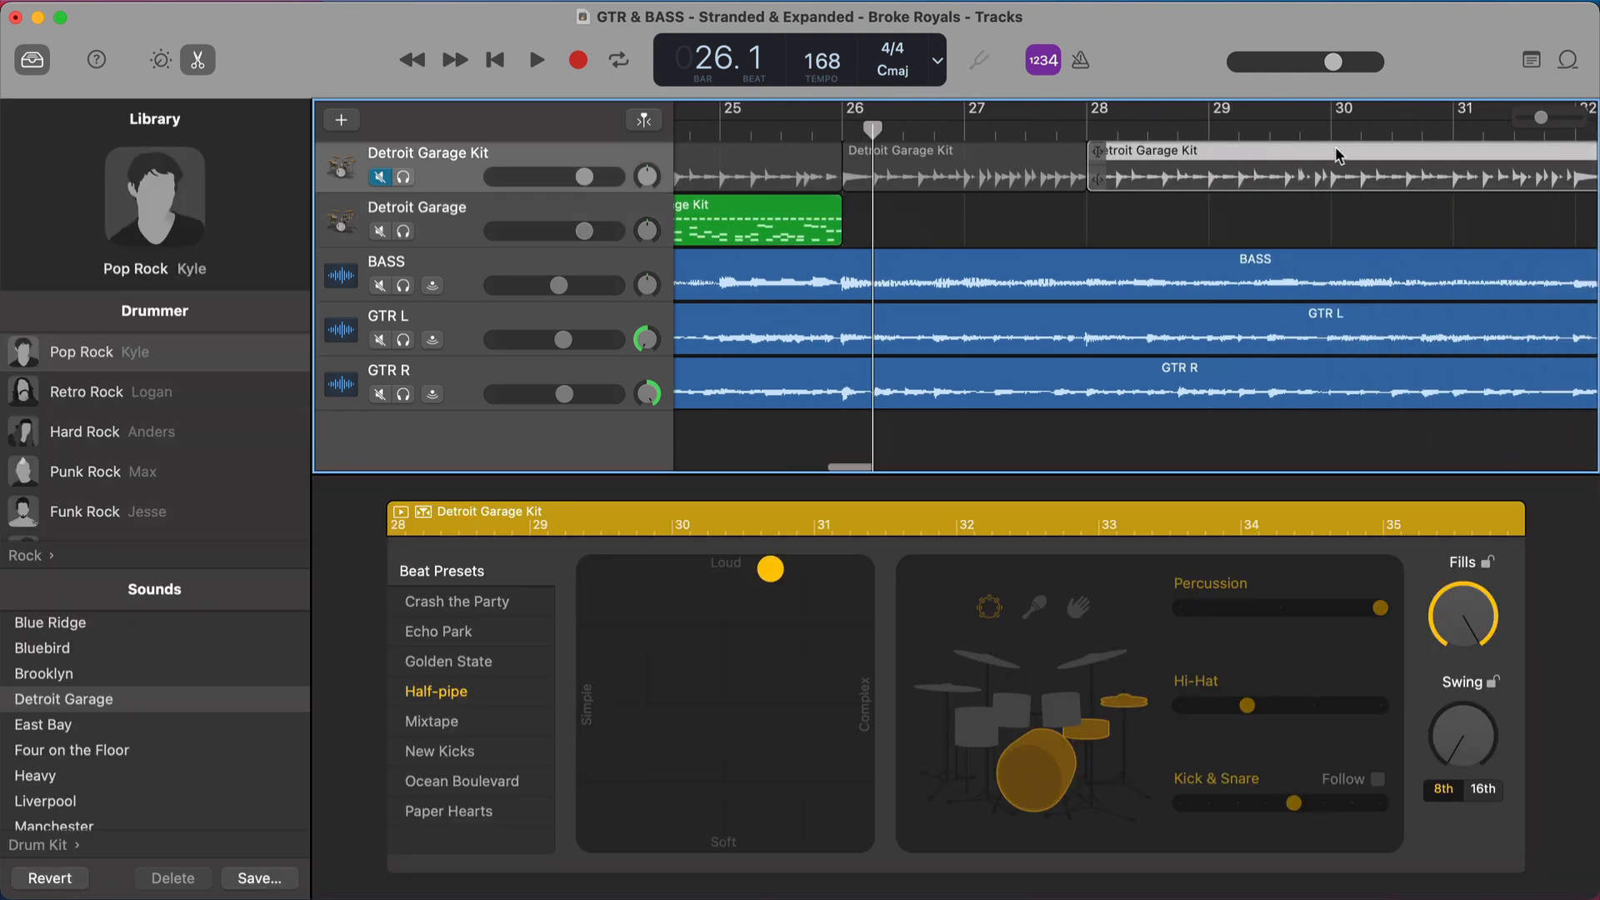
pyautogui.moveTo(1464, 177); pyautogui.dragTo(1155, 179)
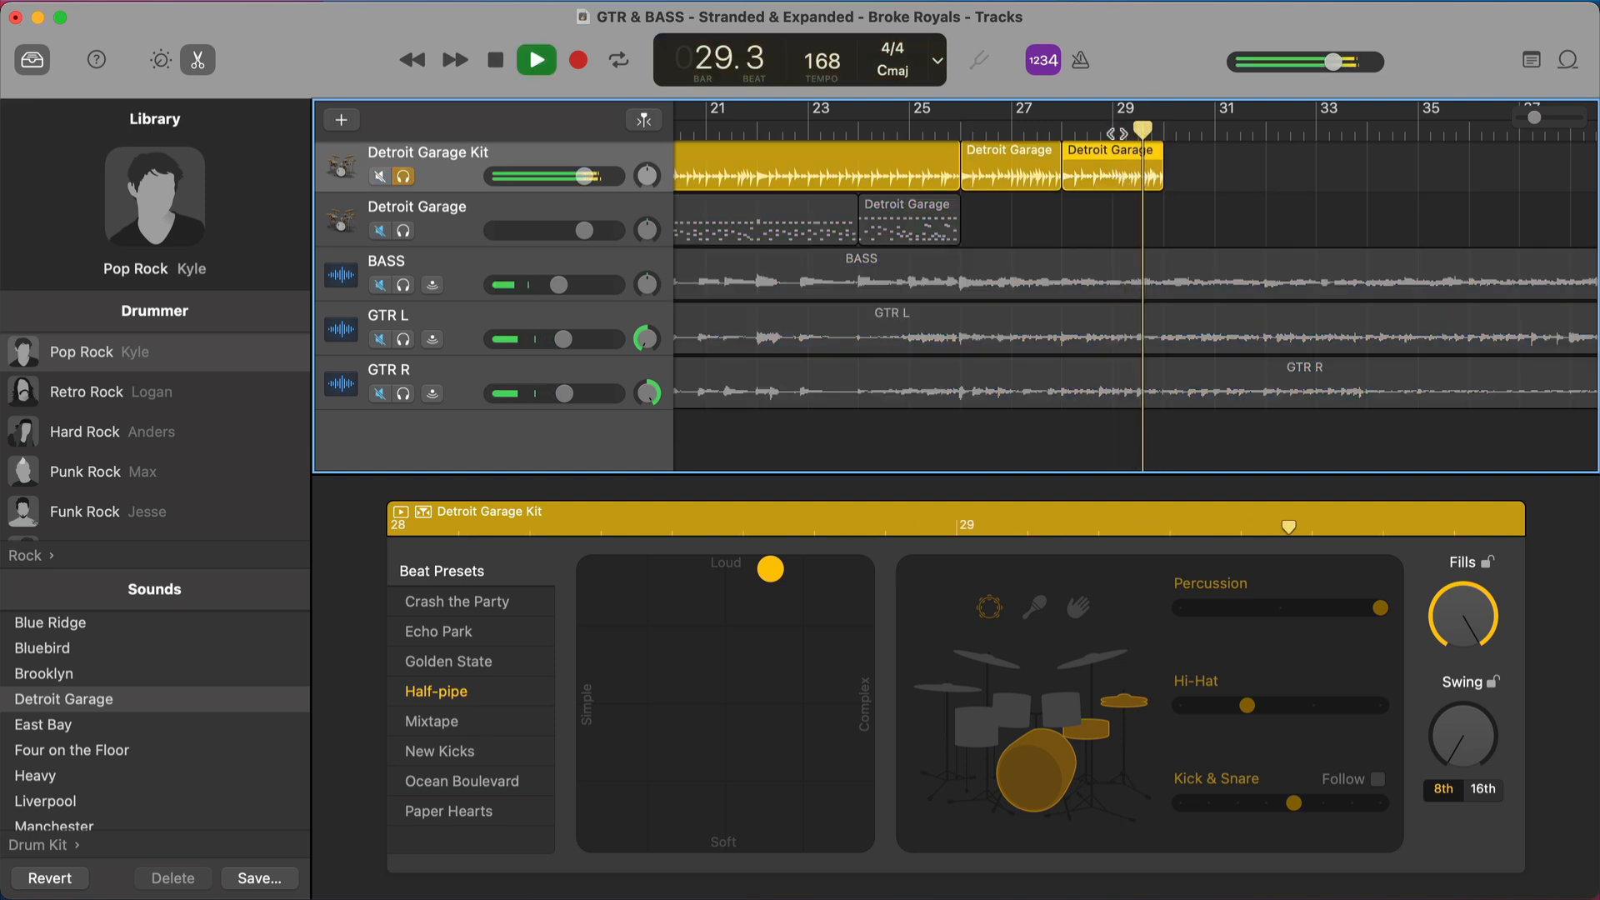
pyautogui.press('space')
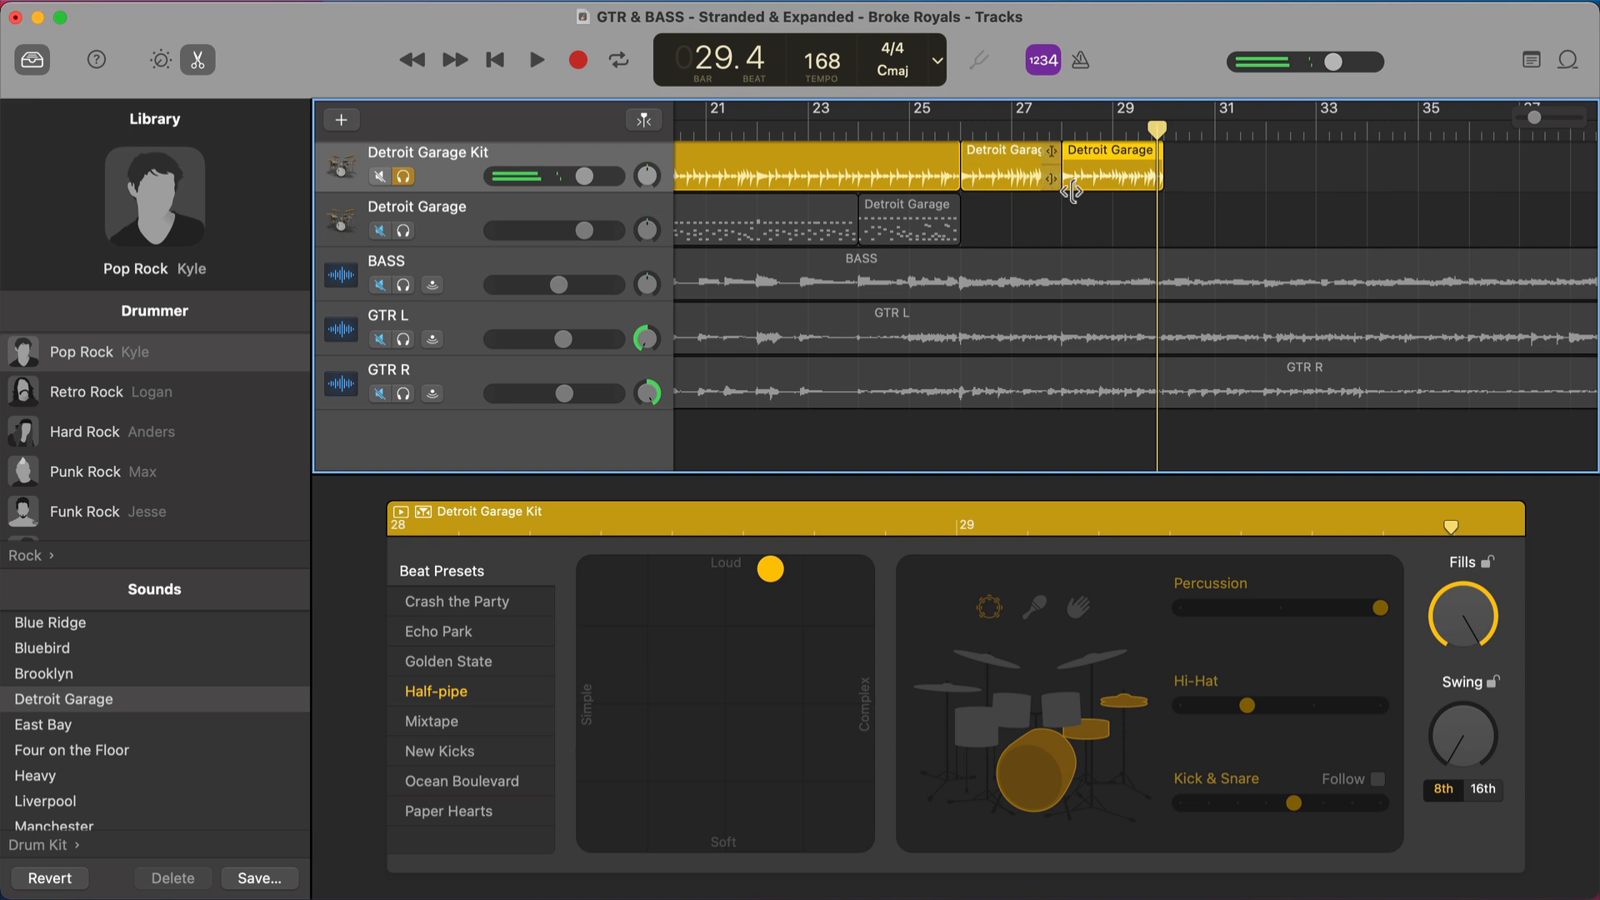
# Try the two-bar drummer fill from bar 28 at bar 24 of the Detroit Garage MIDI track, playing it with the band
pyautogui.click(1115, 125)
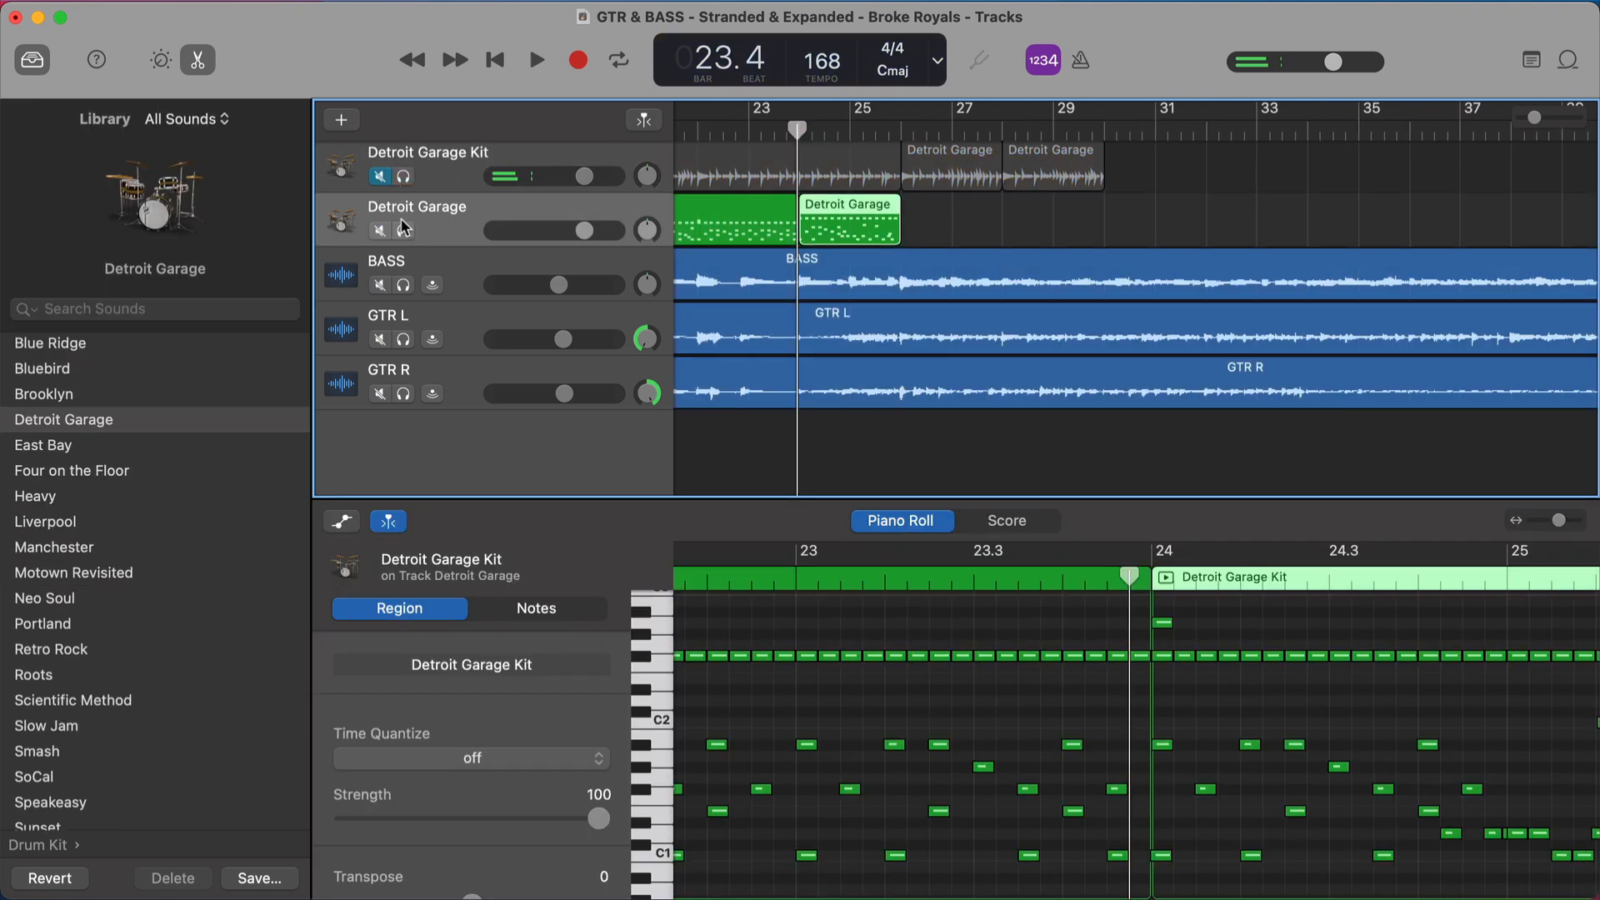
pyautogui.press('space')
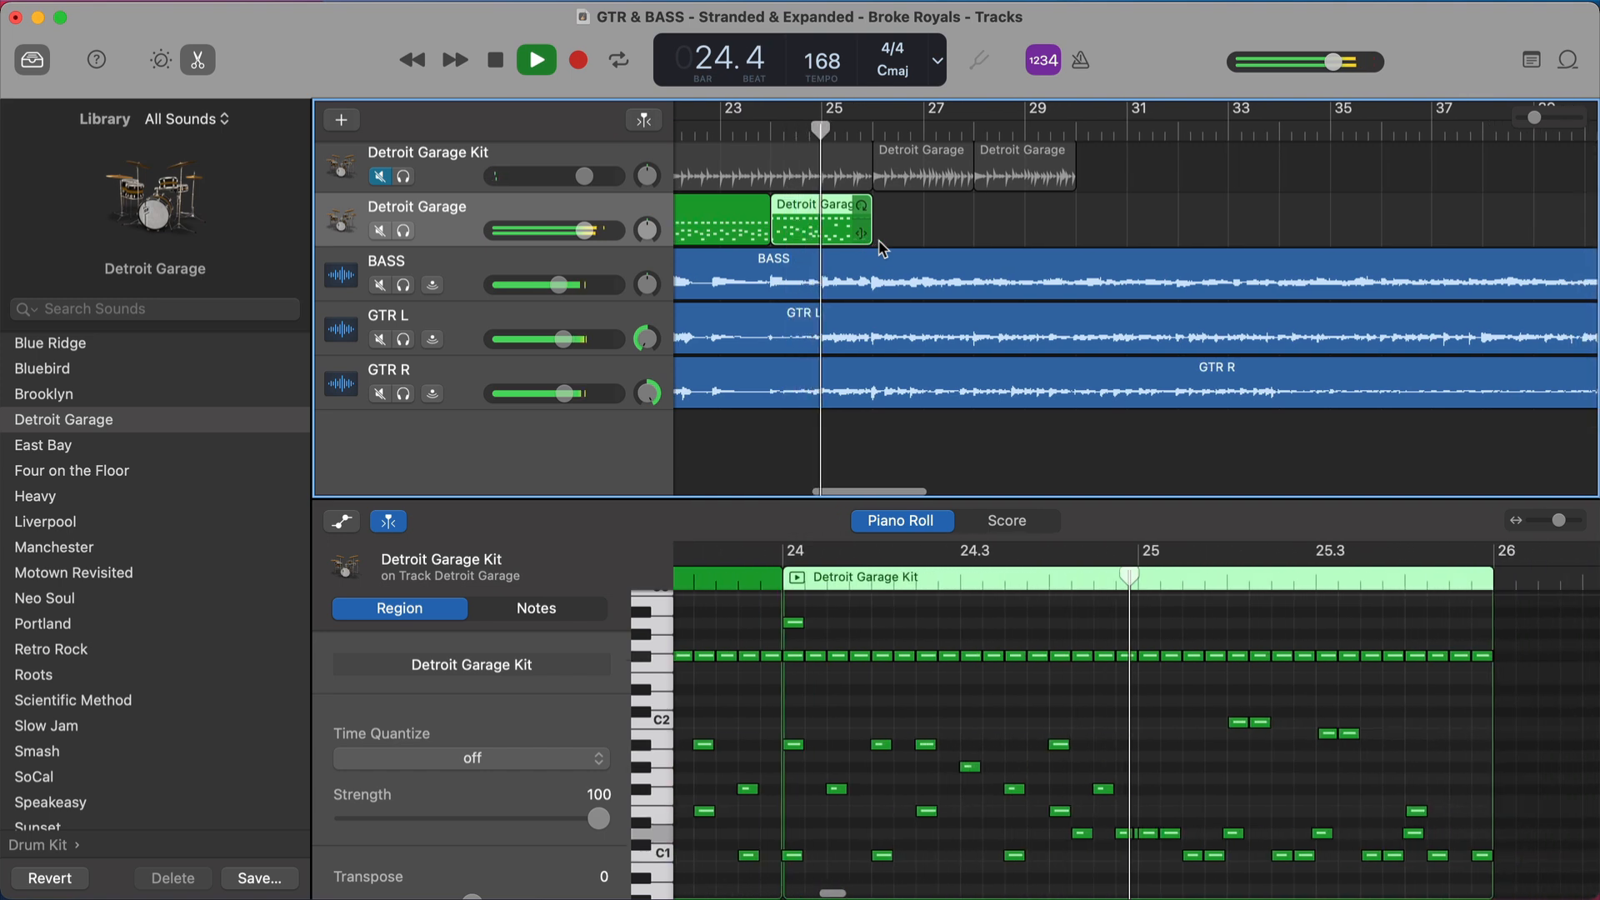
pyautogui.press('space')
pyautogui.press('super+z')
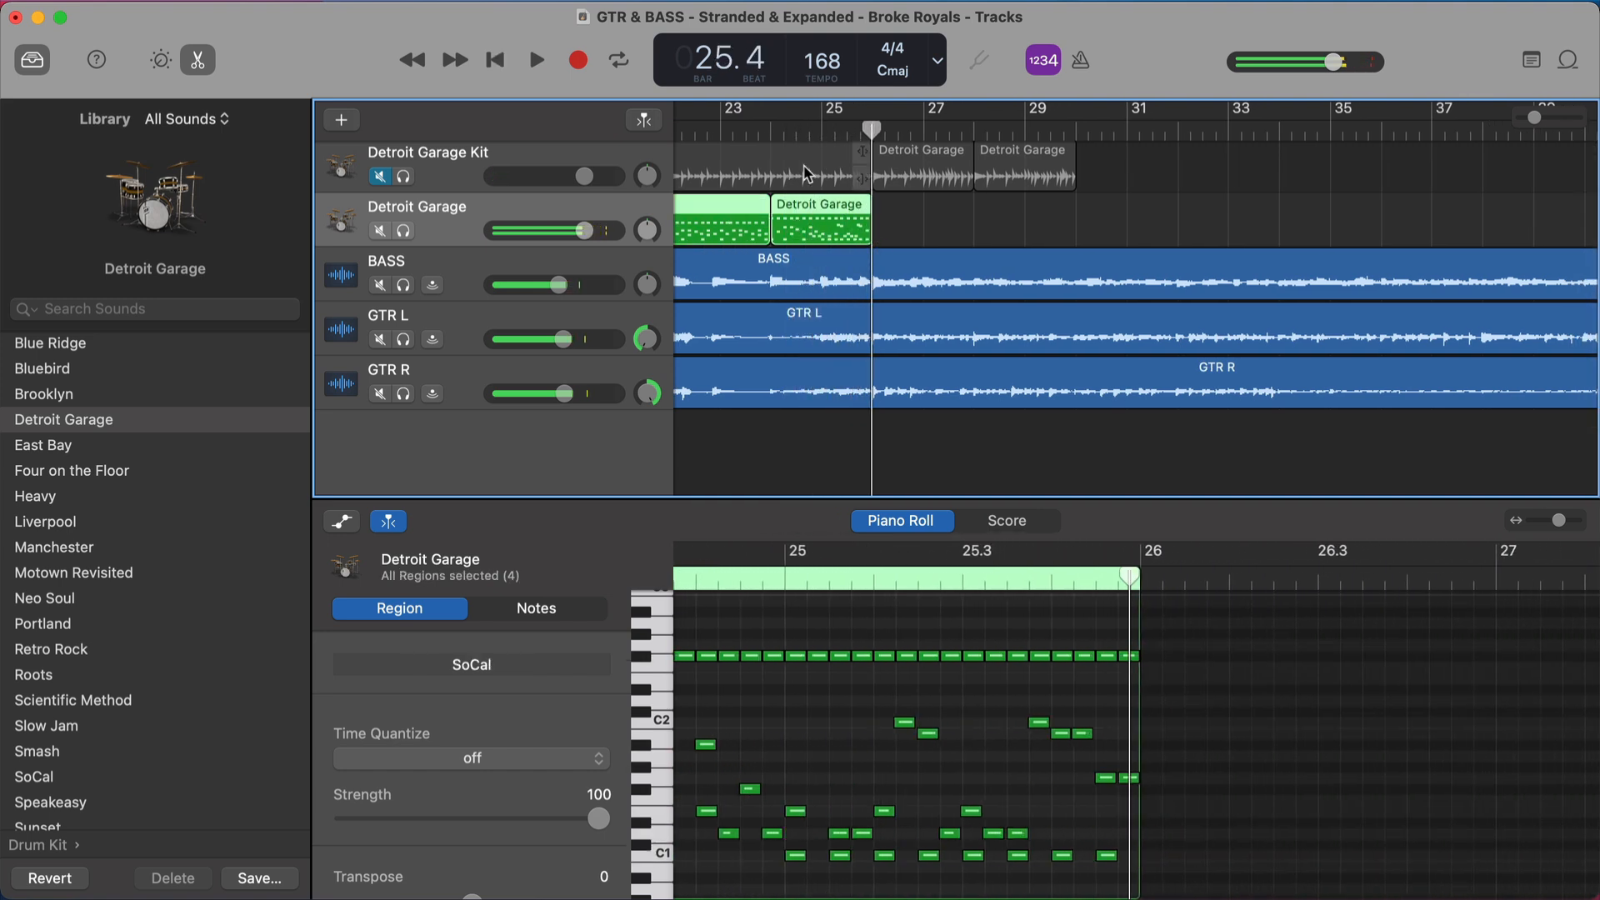
# Replay the earlier MIDI fill with the bass and guitars from bar 24 to bar 26
pyautogui.click(775, 131)
pyautogui.hscroll(1, 954, 254)
pyautogui.press('space')
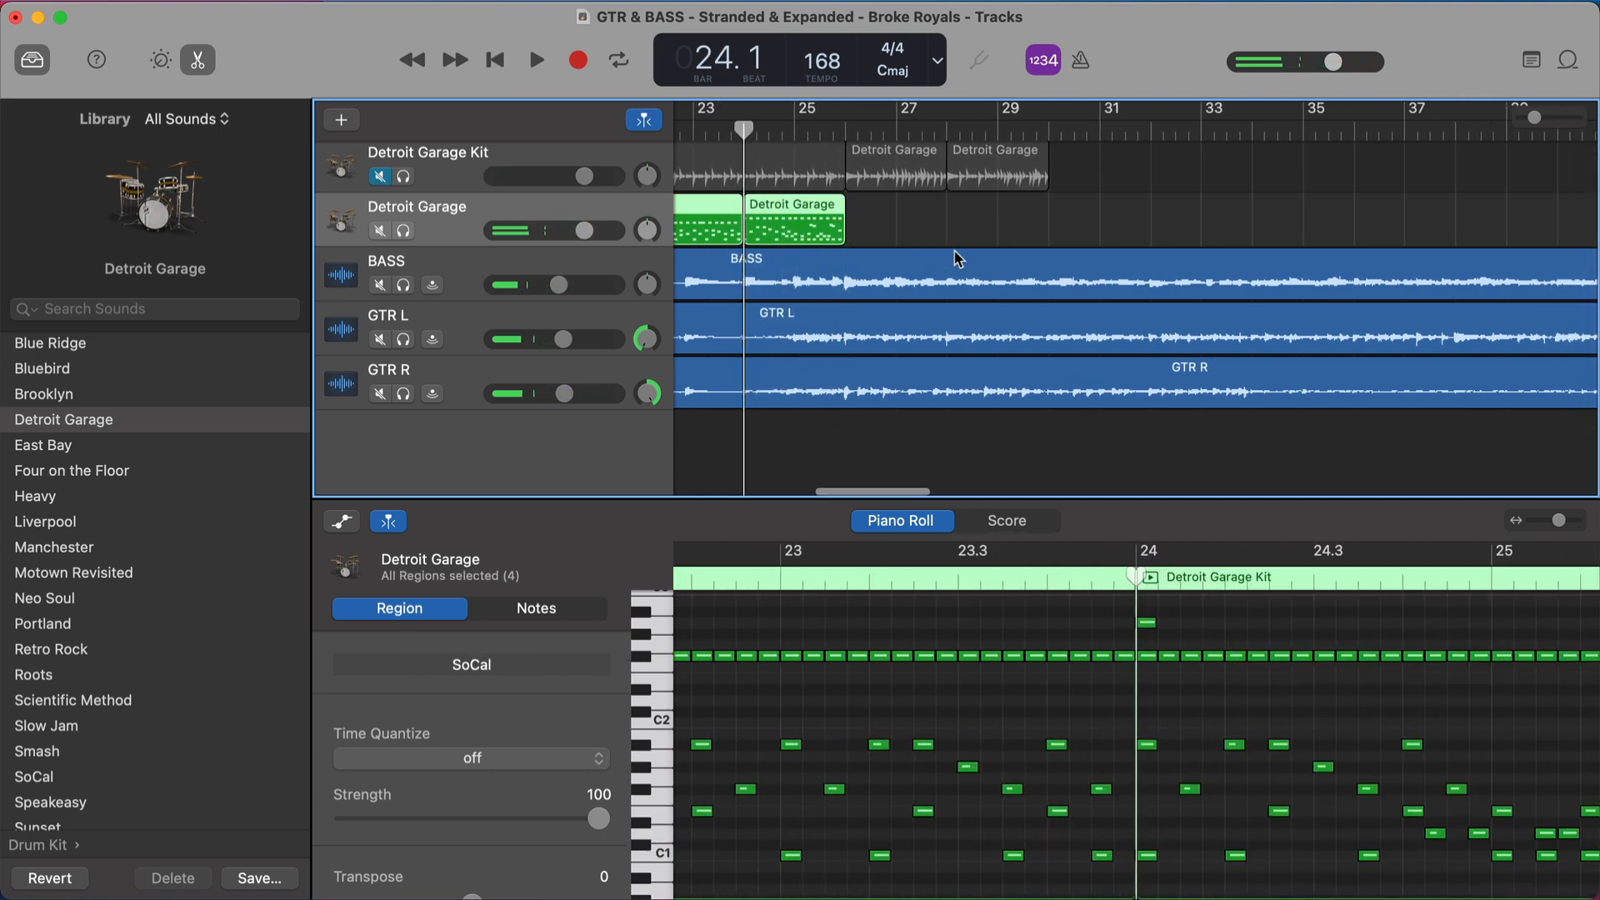
pyautogui.press('space')
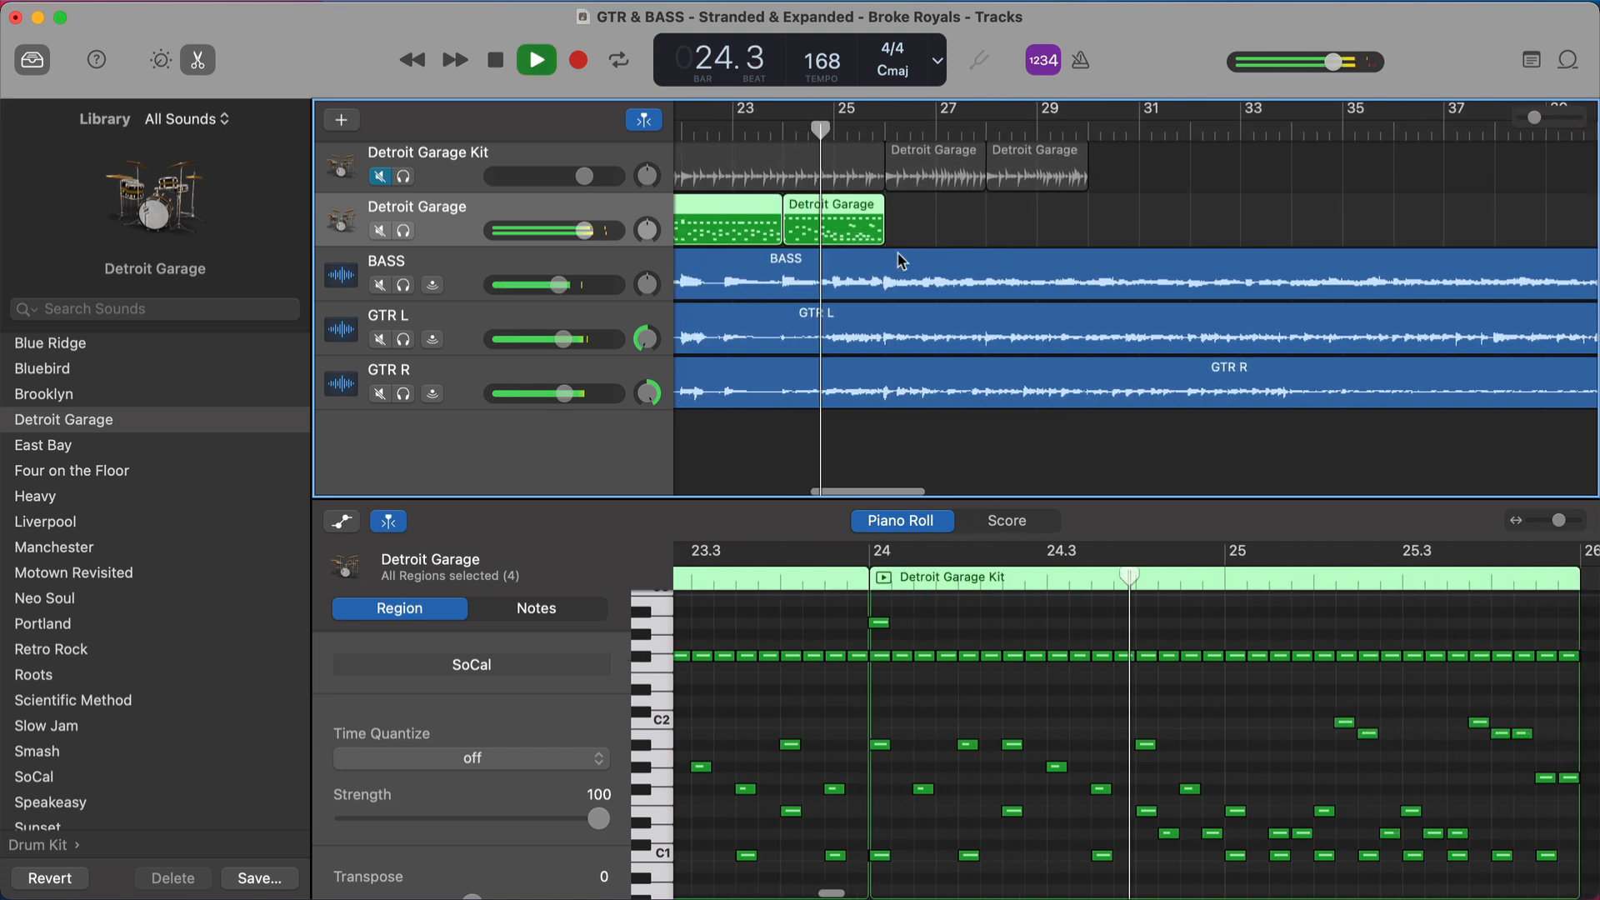
pyautogui.press('space')
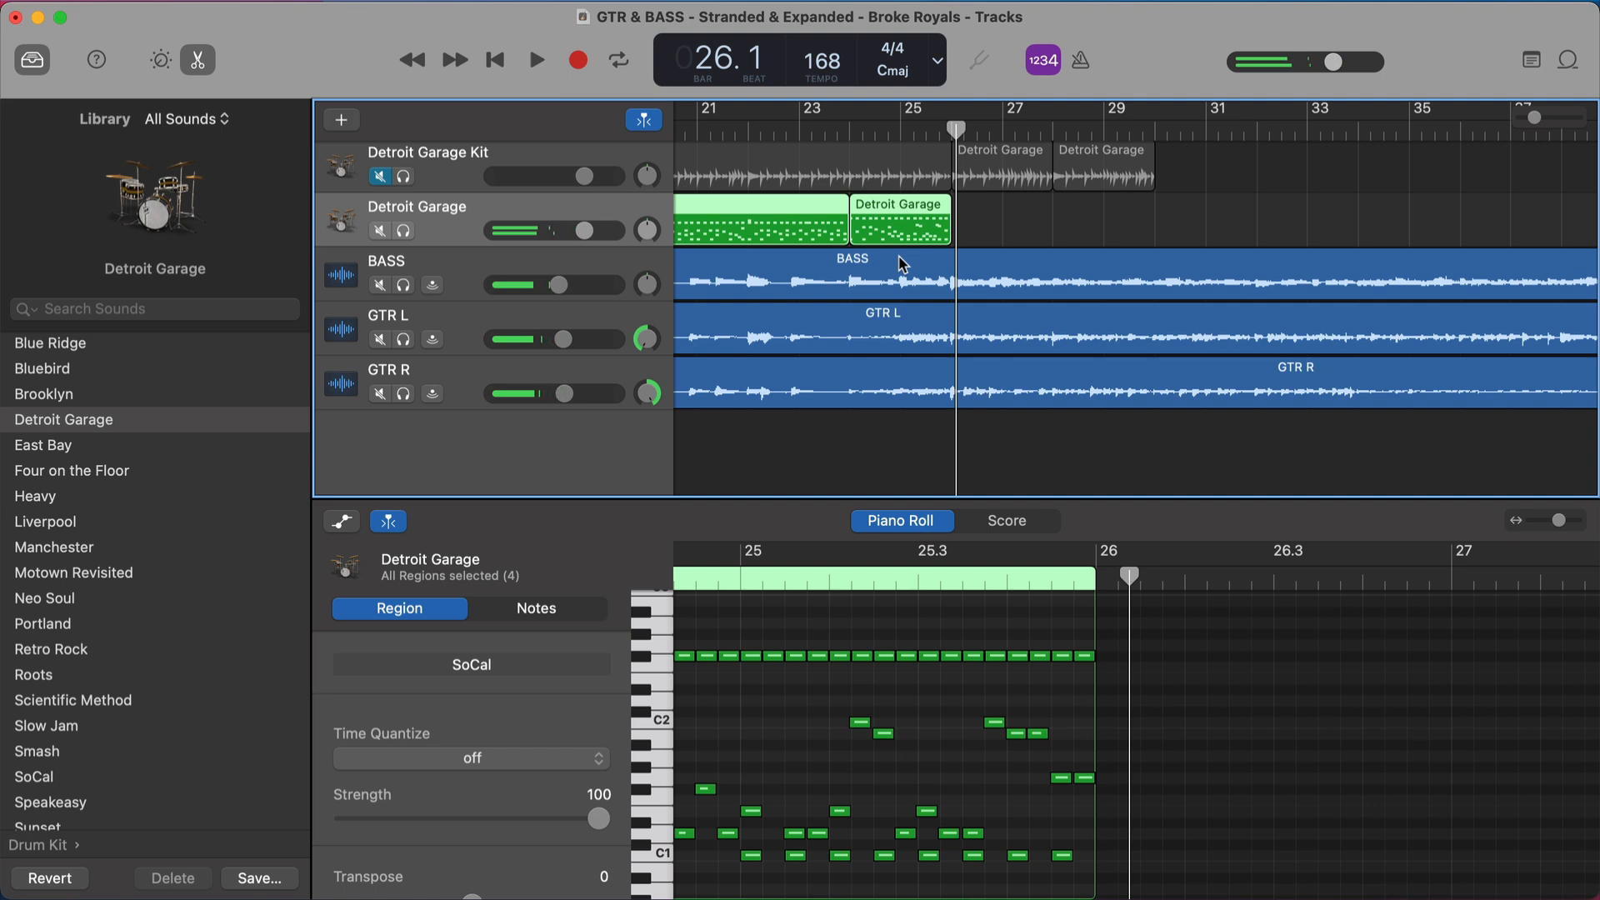
# Play the section leading into the fill around bar 22 and select the two-bar MIDI fill region at bar 24
pyautogui.click(471, 170)
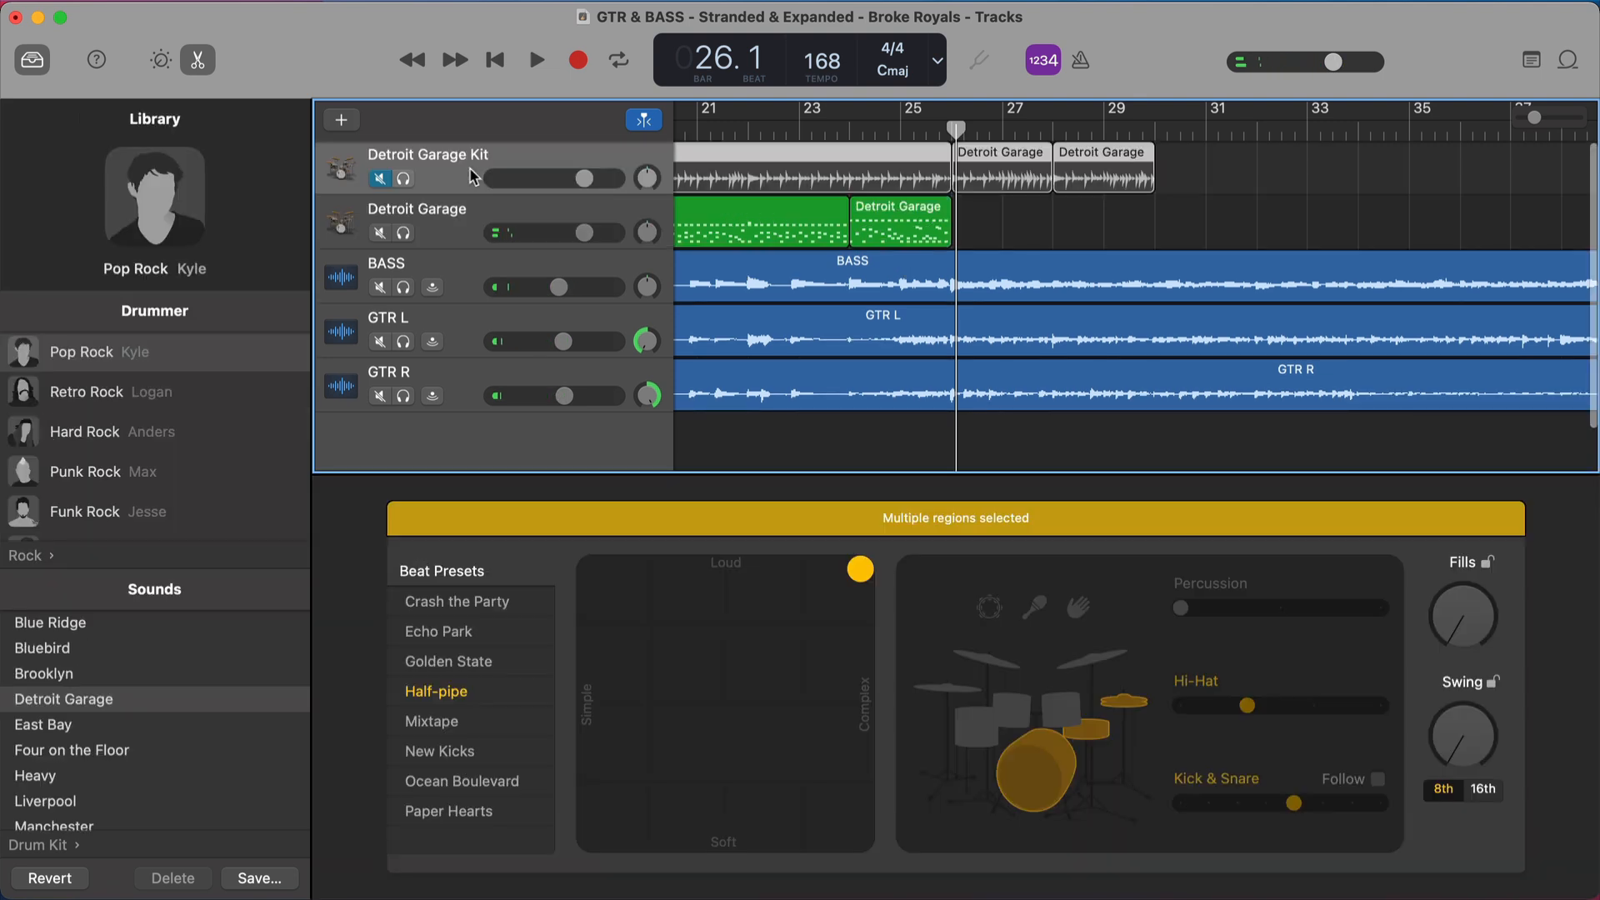
pyautogui.hscroll(-2, 837, 167)
pyautogui.click(837, 123)
pyautogui.hscroll(1, 868, 182)
pyautogui.press('space')
pyautogui.hscroll(-2, 831, 221)
pyautogui.press('space')
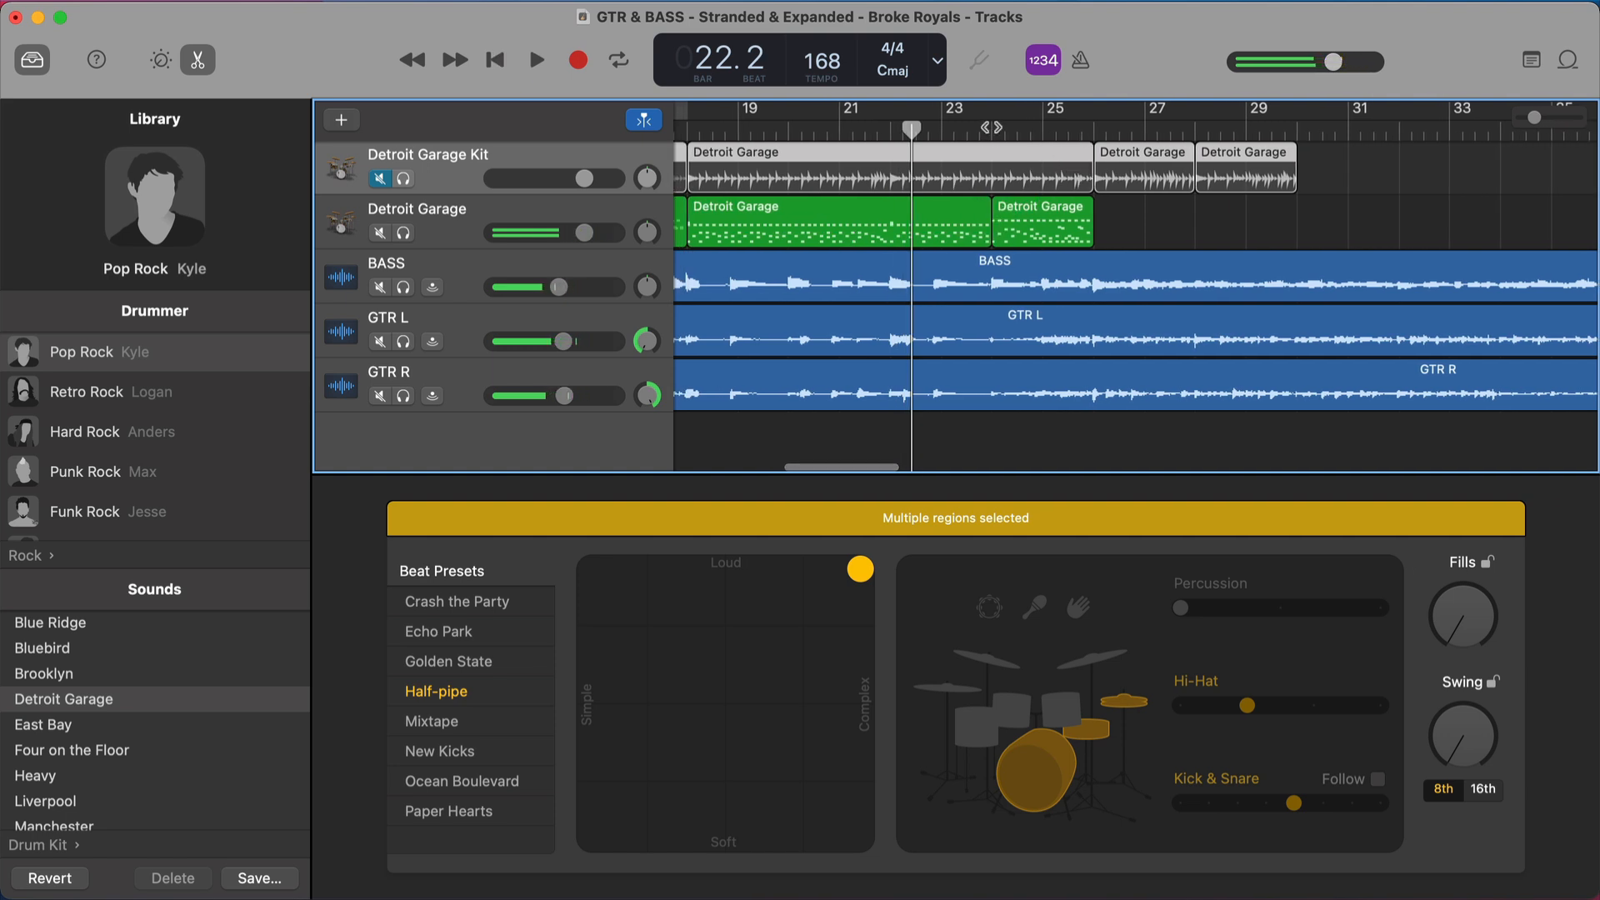
pyautogui.click(1046, 241)
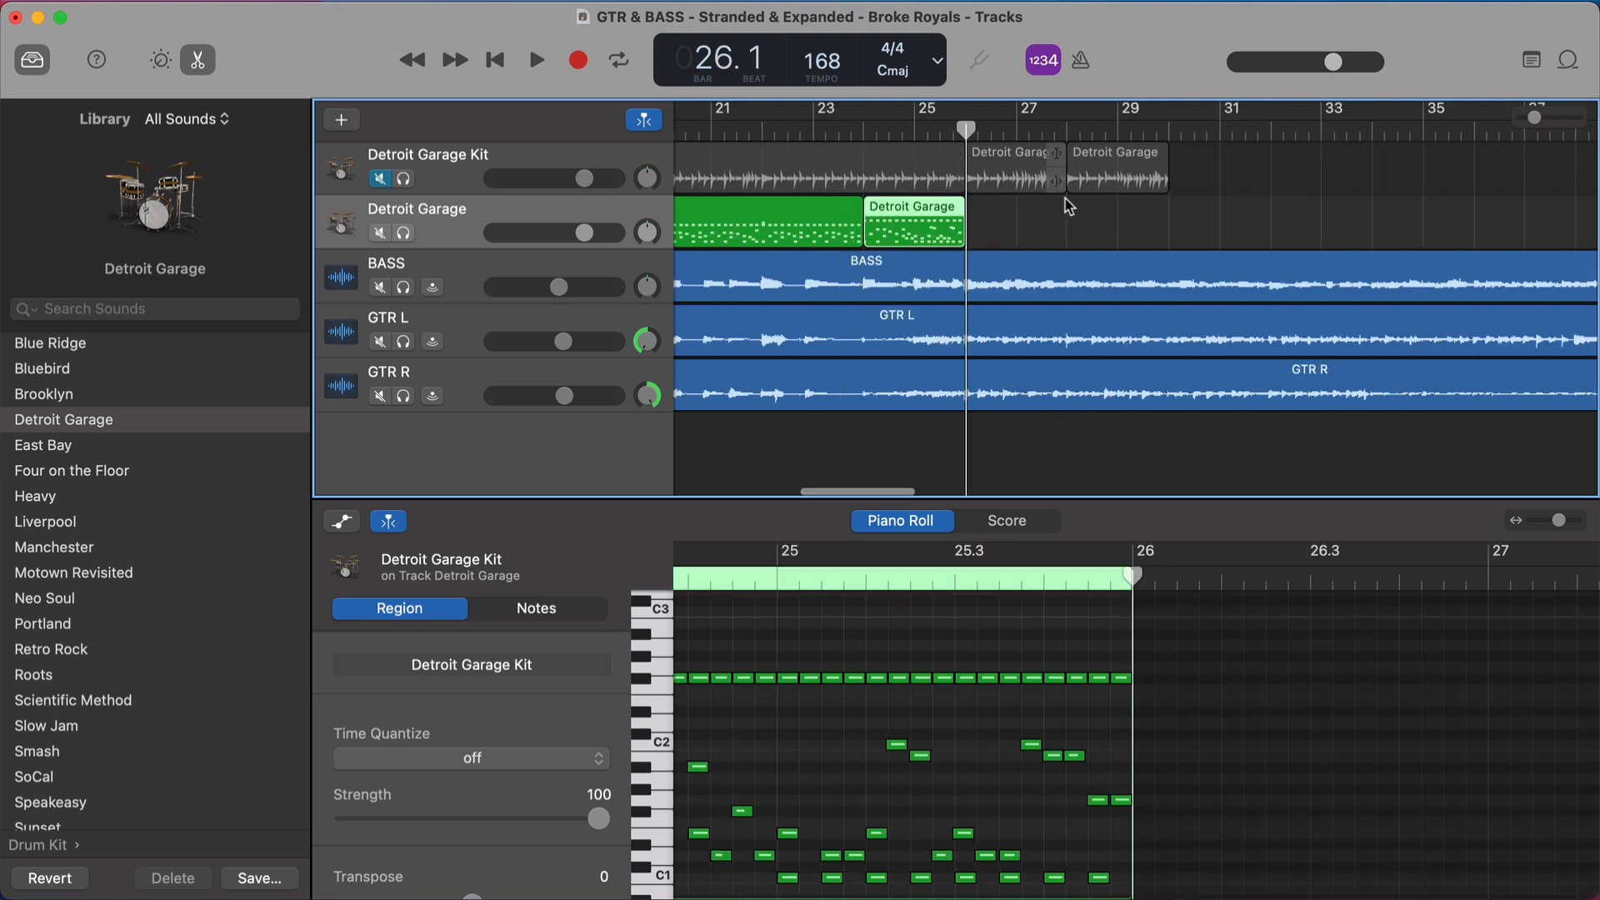
pyautogui.hscroll(1, 1078, 218)
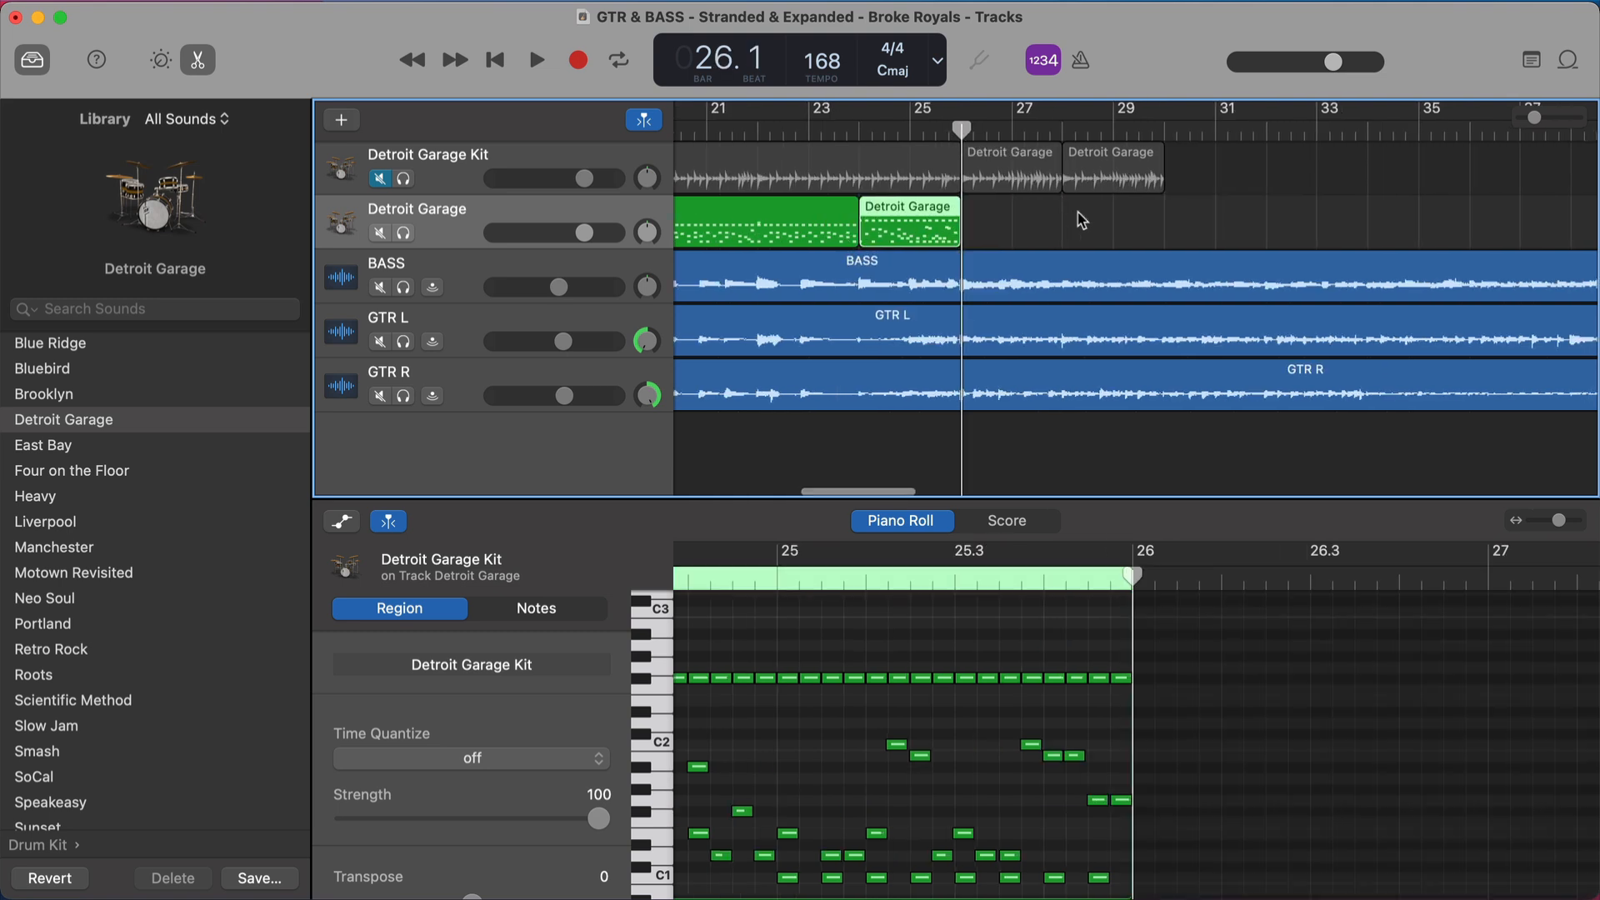
pyautogui.hscroll(-1, 1082, 220)
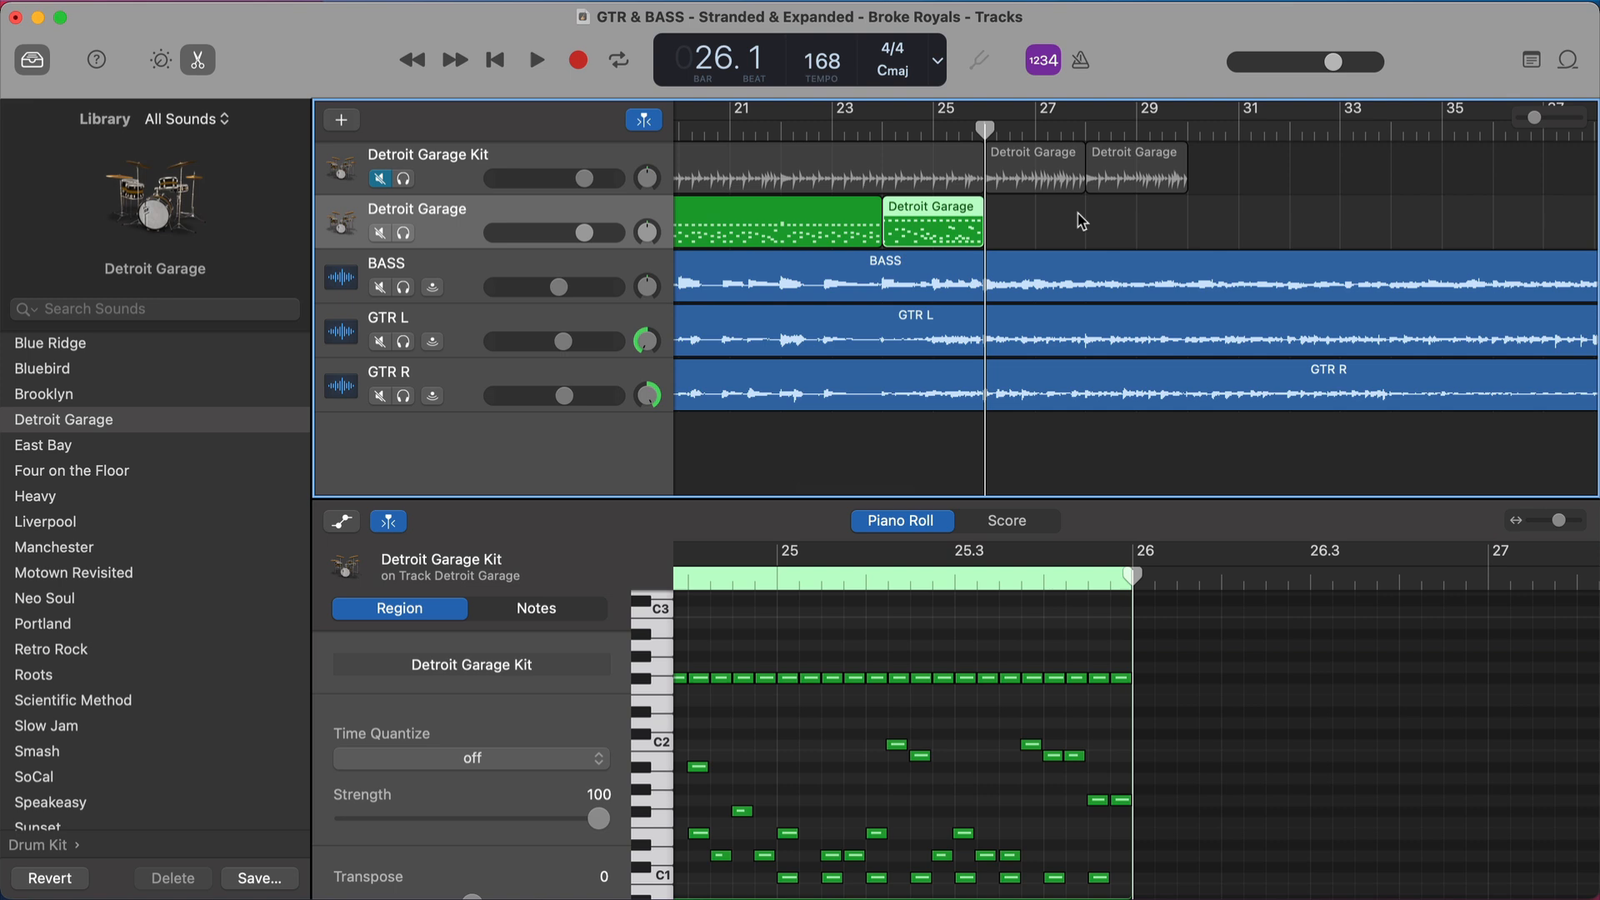
pyautogui.scroll(5, 1005, 285)
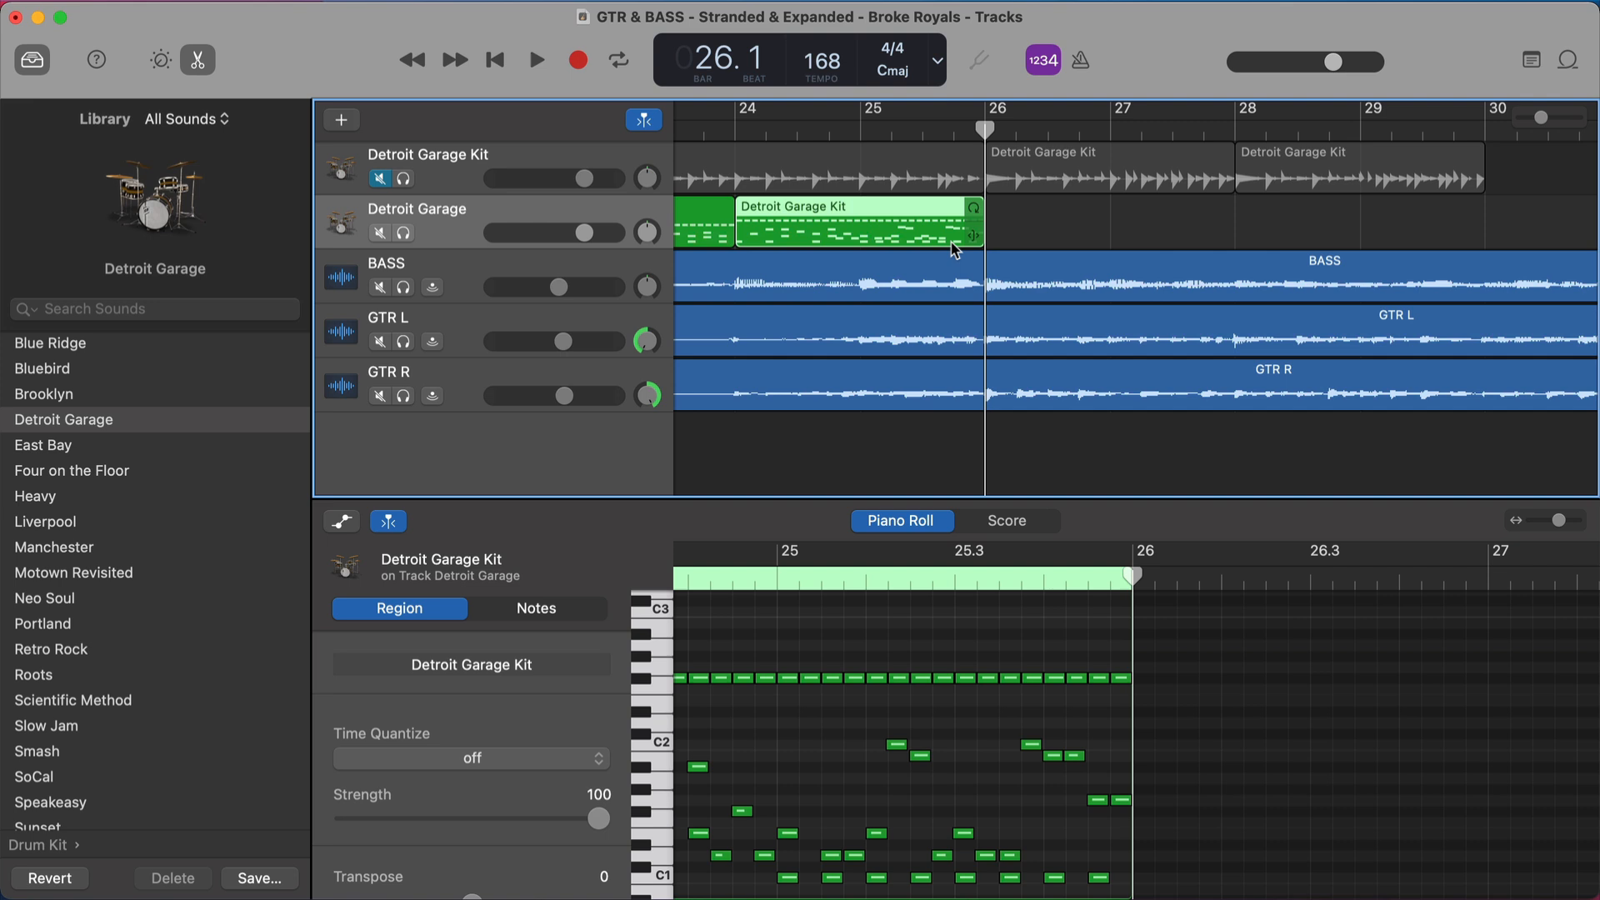
# Play the song from bar 2 into bar 4 and examine the SoCal region's drum notes in the Piano Roll
pyautogui.hscroll(-20, 955, 250)
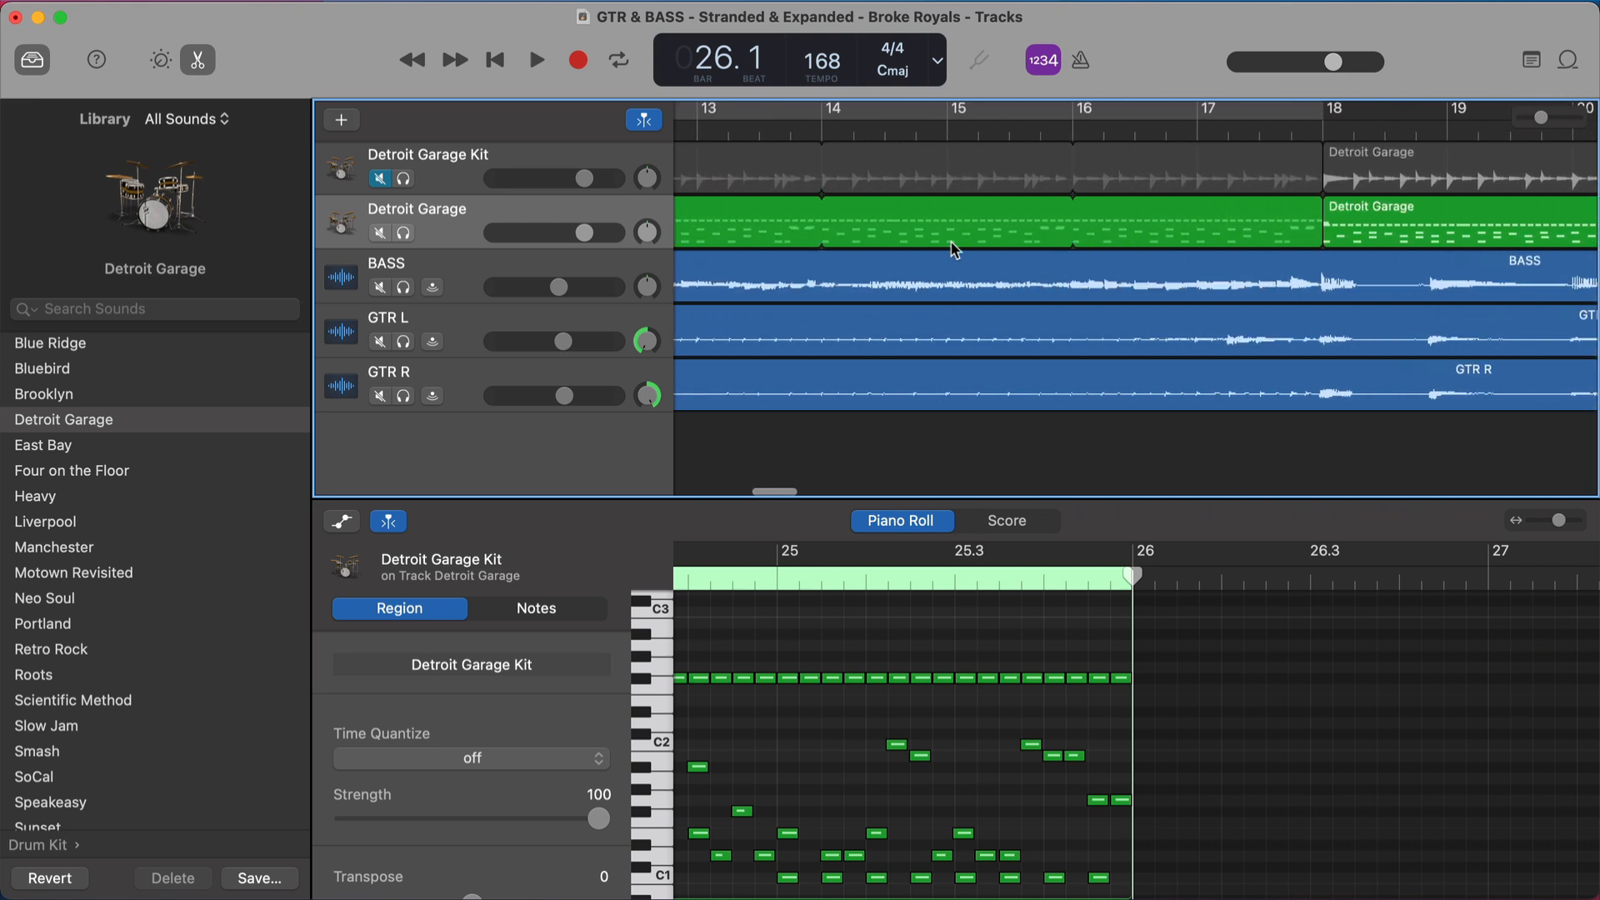
pyautogui.hscroll(-10, 955, 249)
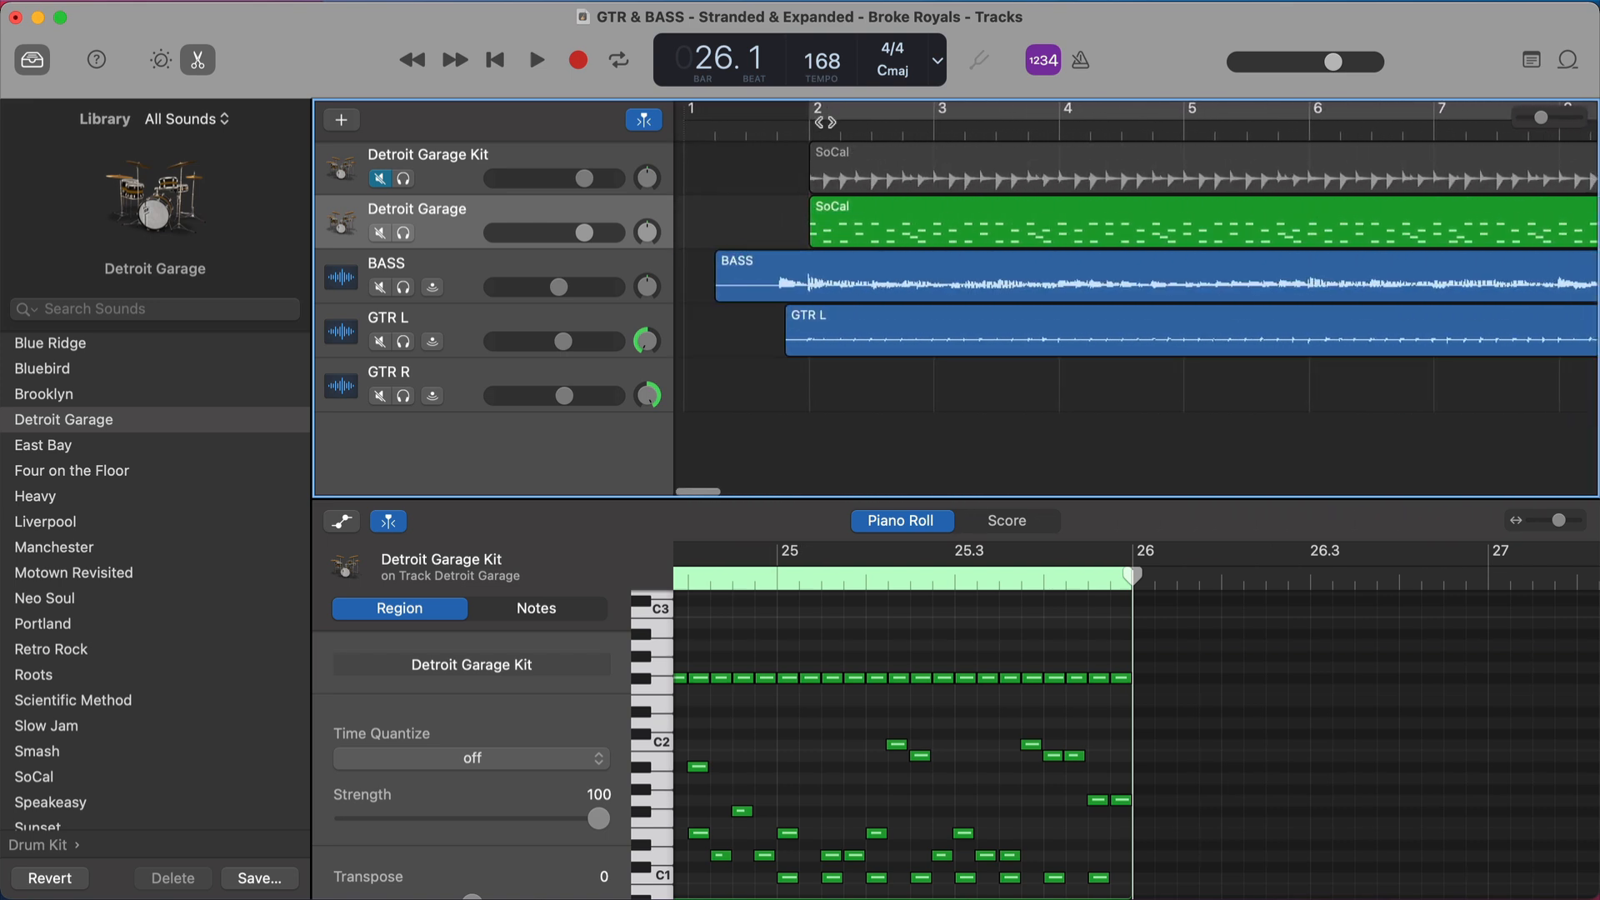
pyautogui.click(813, 125)
pyautogui.press('space')
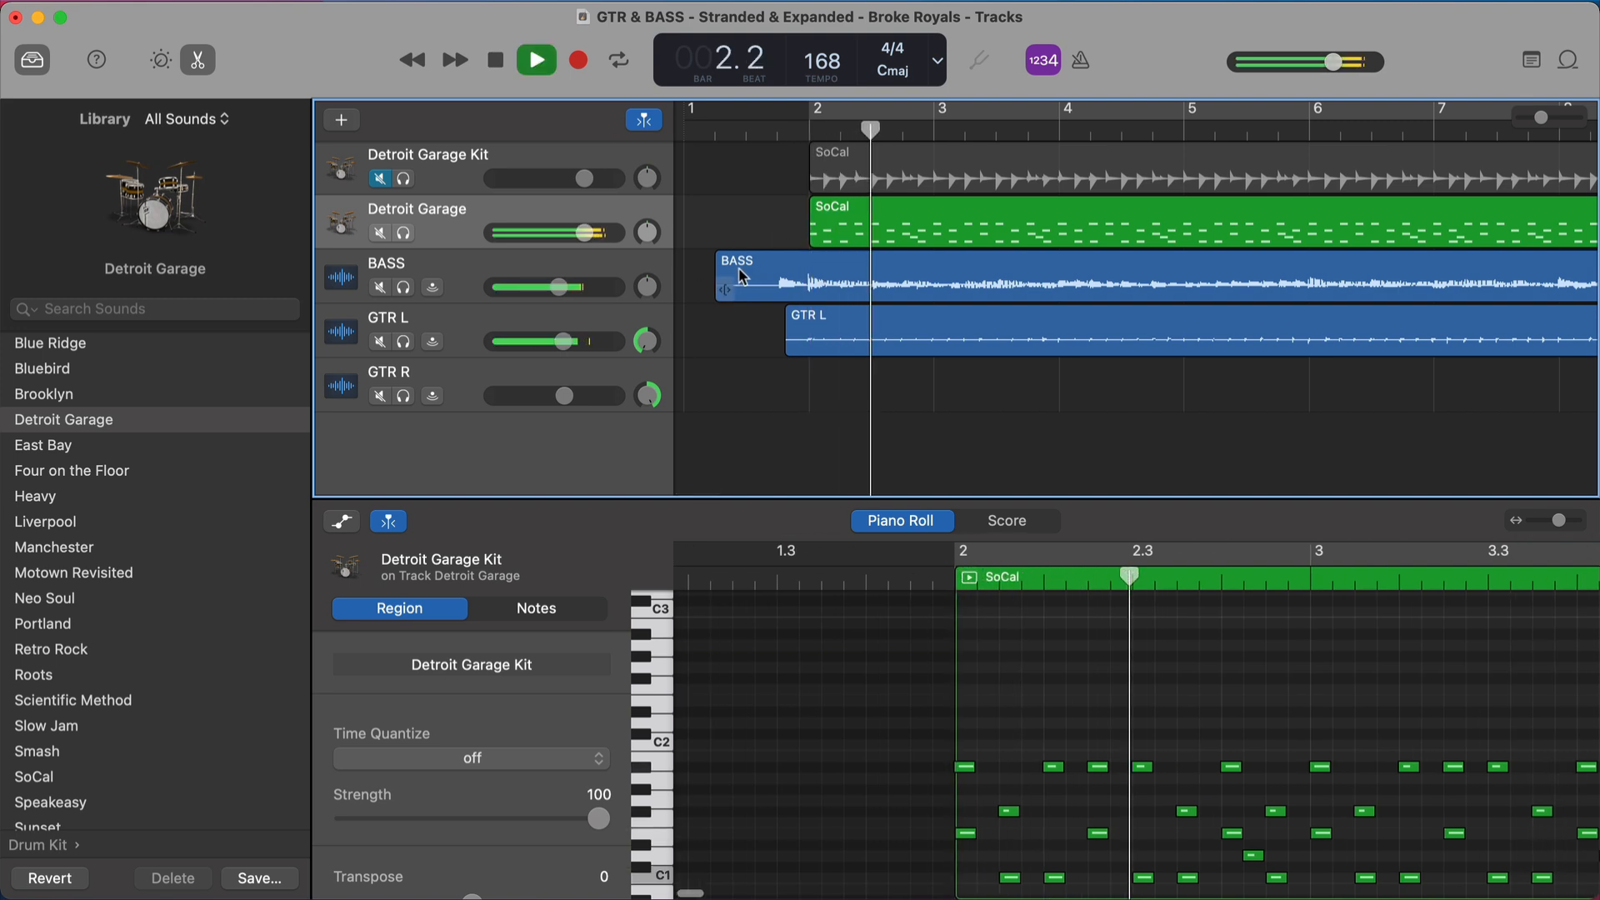
pyautogui.scroll(-3, 914, 692)
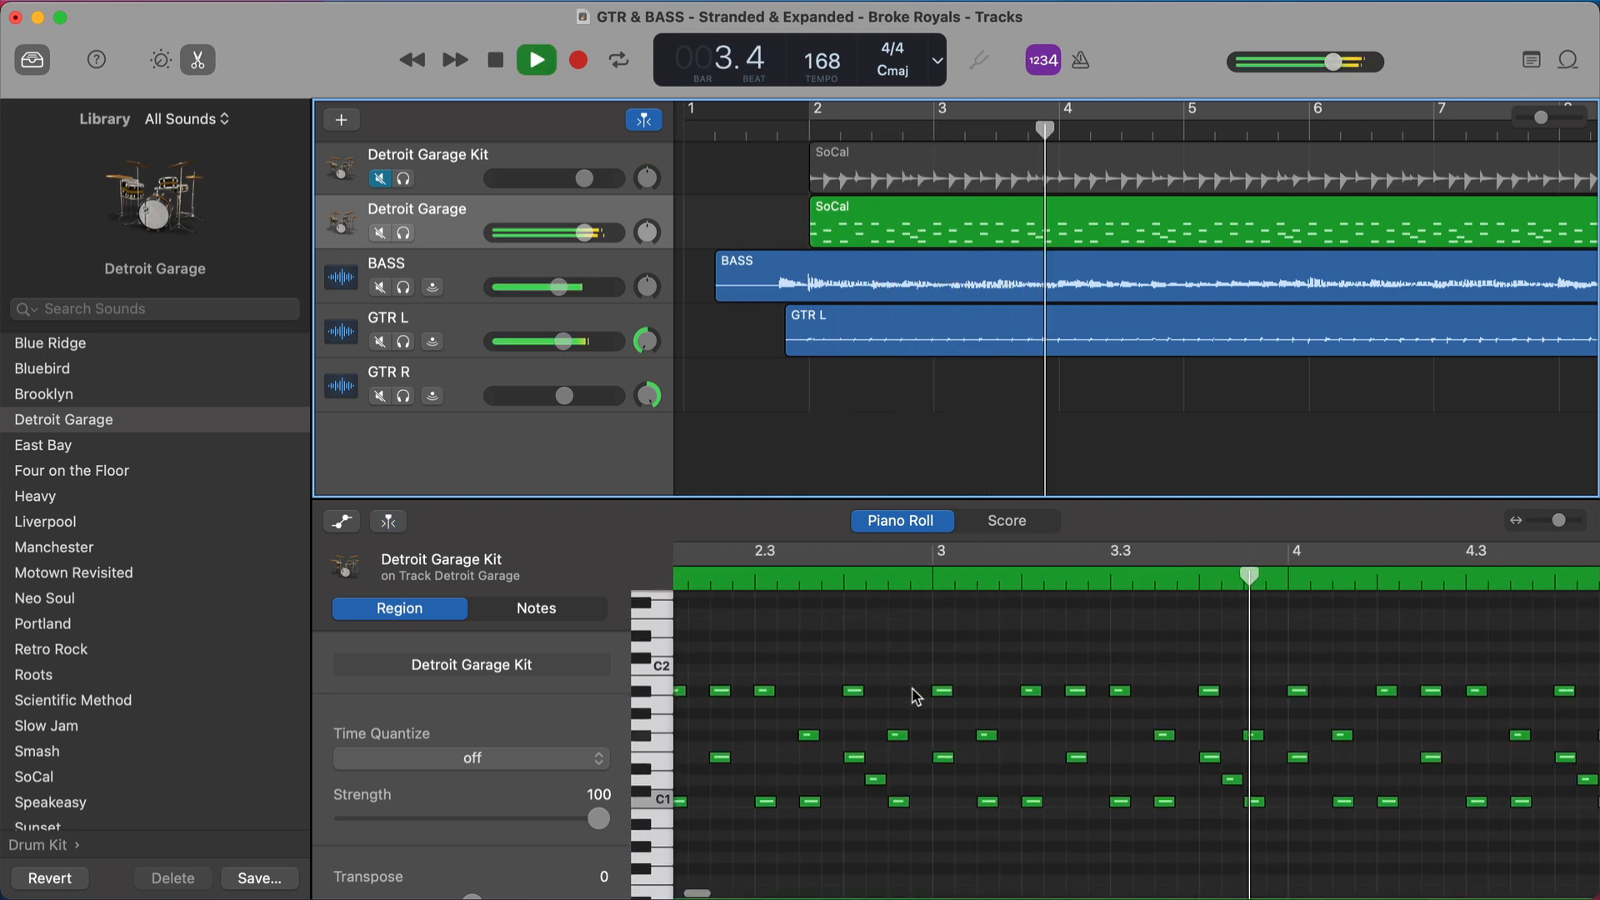
pyautogui.press('space')
# Add a C1 note between the first two C1 notes in bar 2 and try a velocity of 113 on it
pyautogui.hscroll(-5, 916, 697)
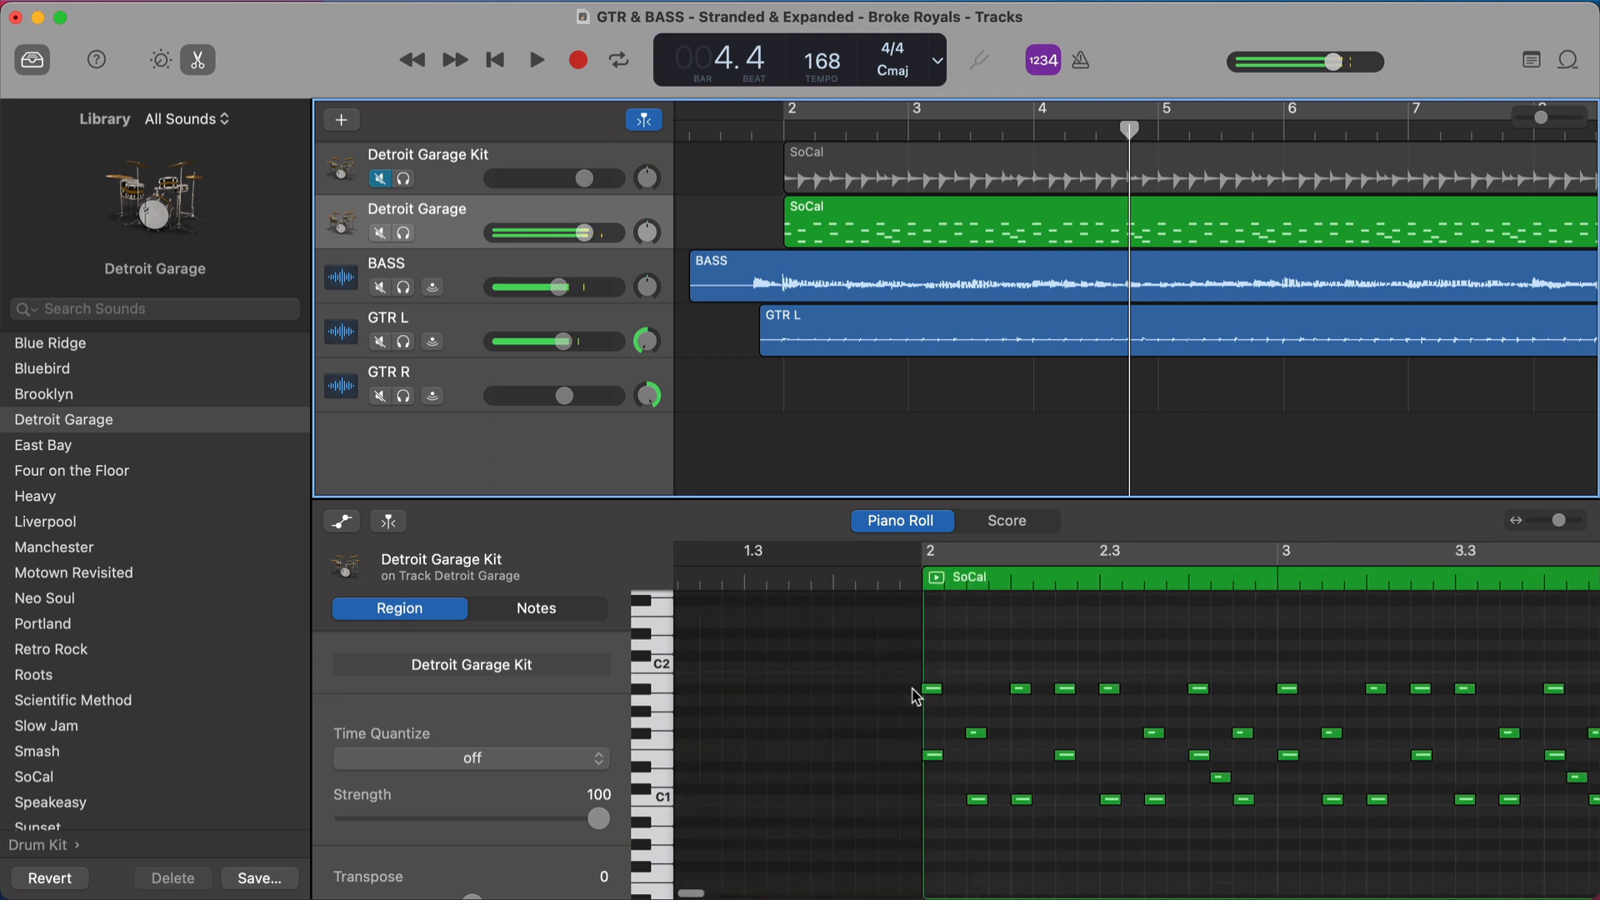
pyautogui.keyDown('super'); pyautogui.click(1000, 802); pyautogui.keyUp('super')
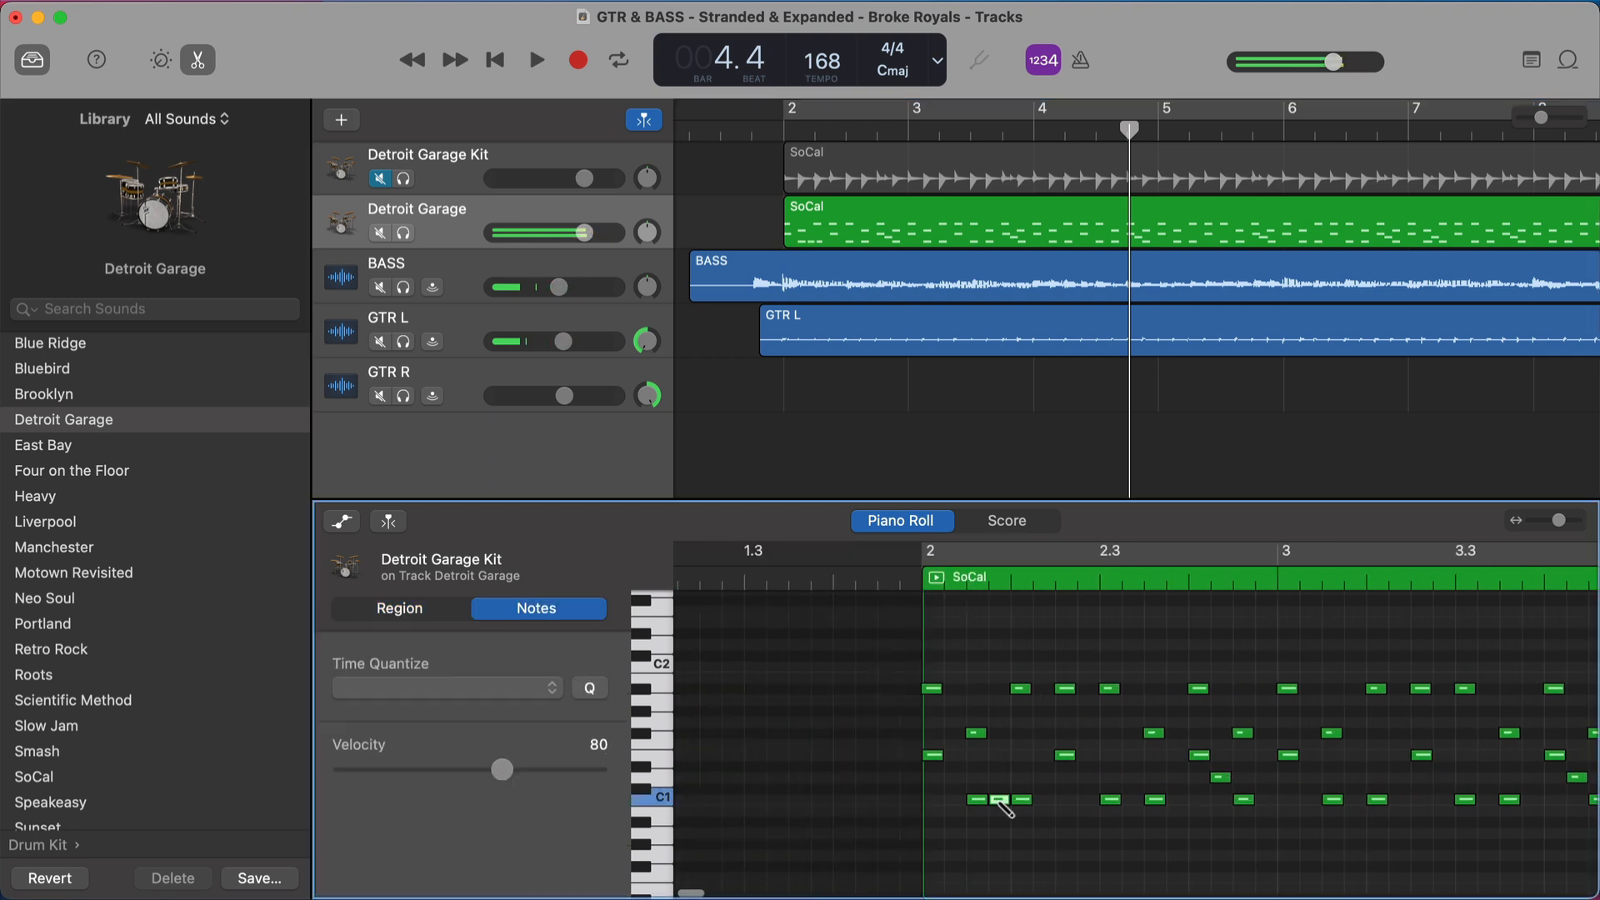
pyautogui.moveTo(557, 781); pyautogui.dragTo(574, 773)
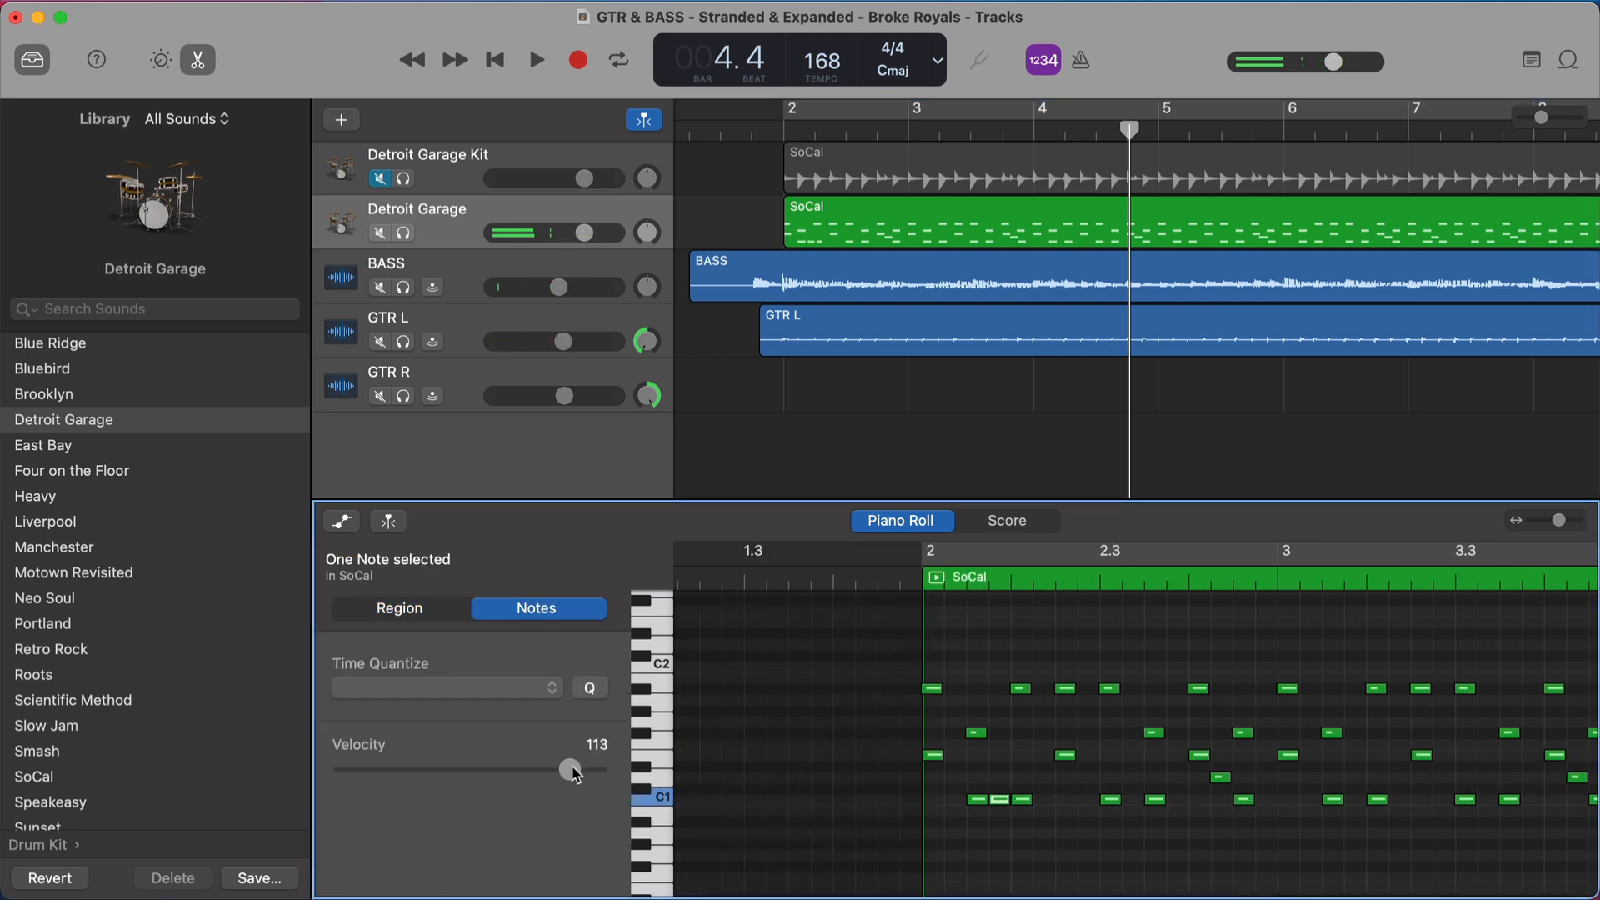
pyautogui.press('super+z')
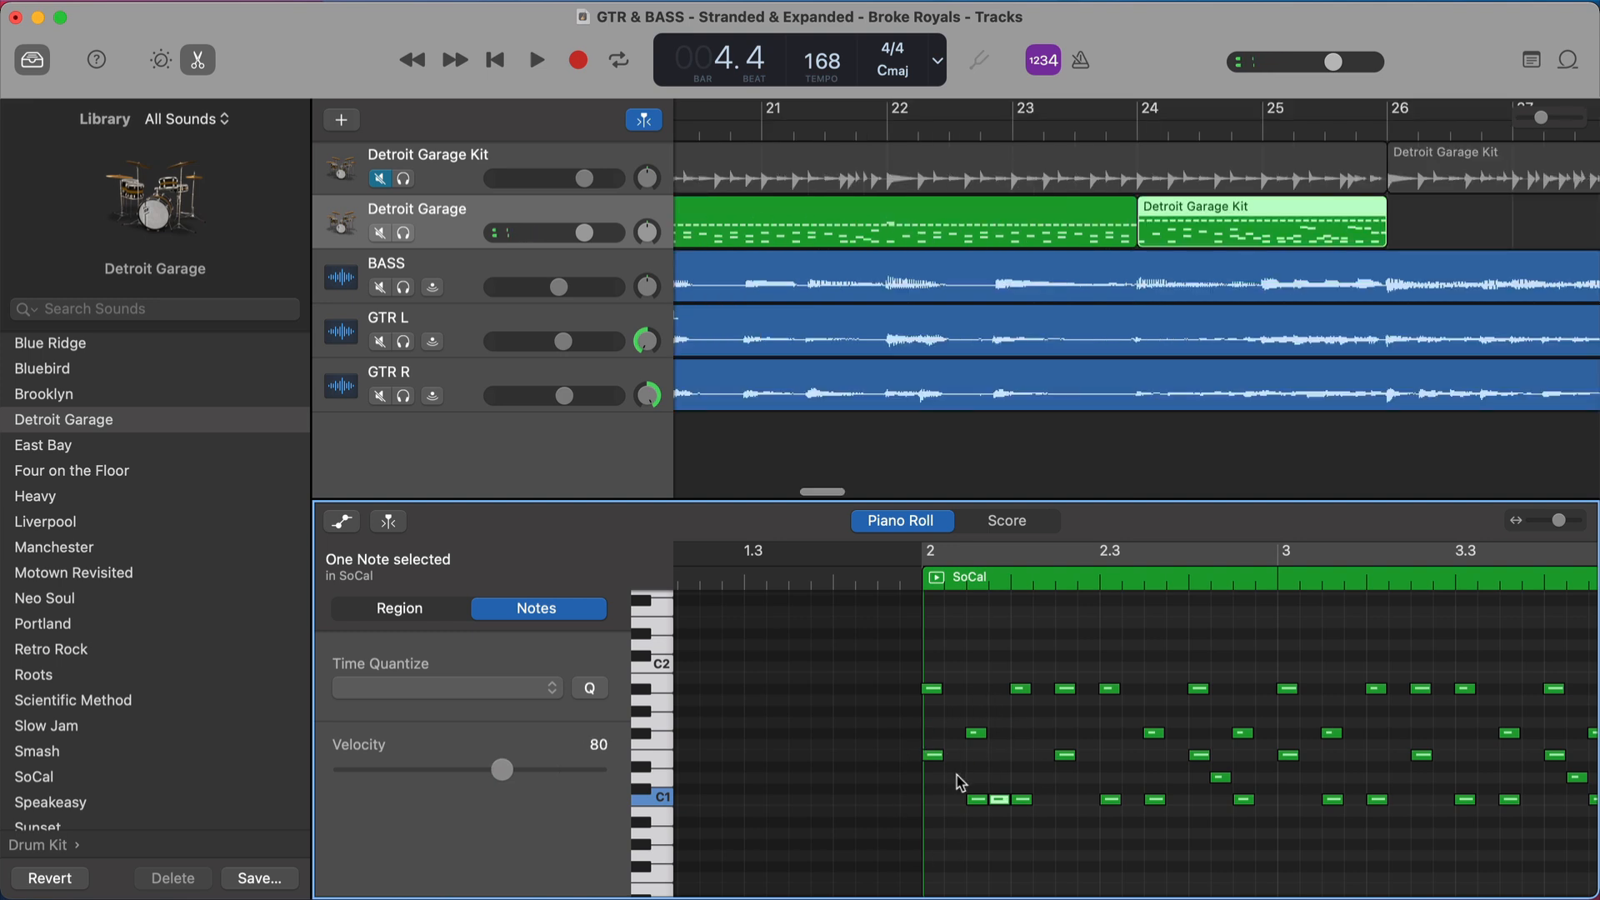
# Audition the kit's drum sounds on the Piano Roll keyboard from C1 up to the keys just below C2
pyautogui.click(654, 802)
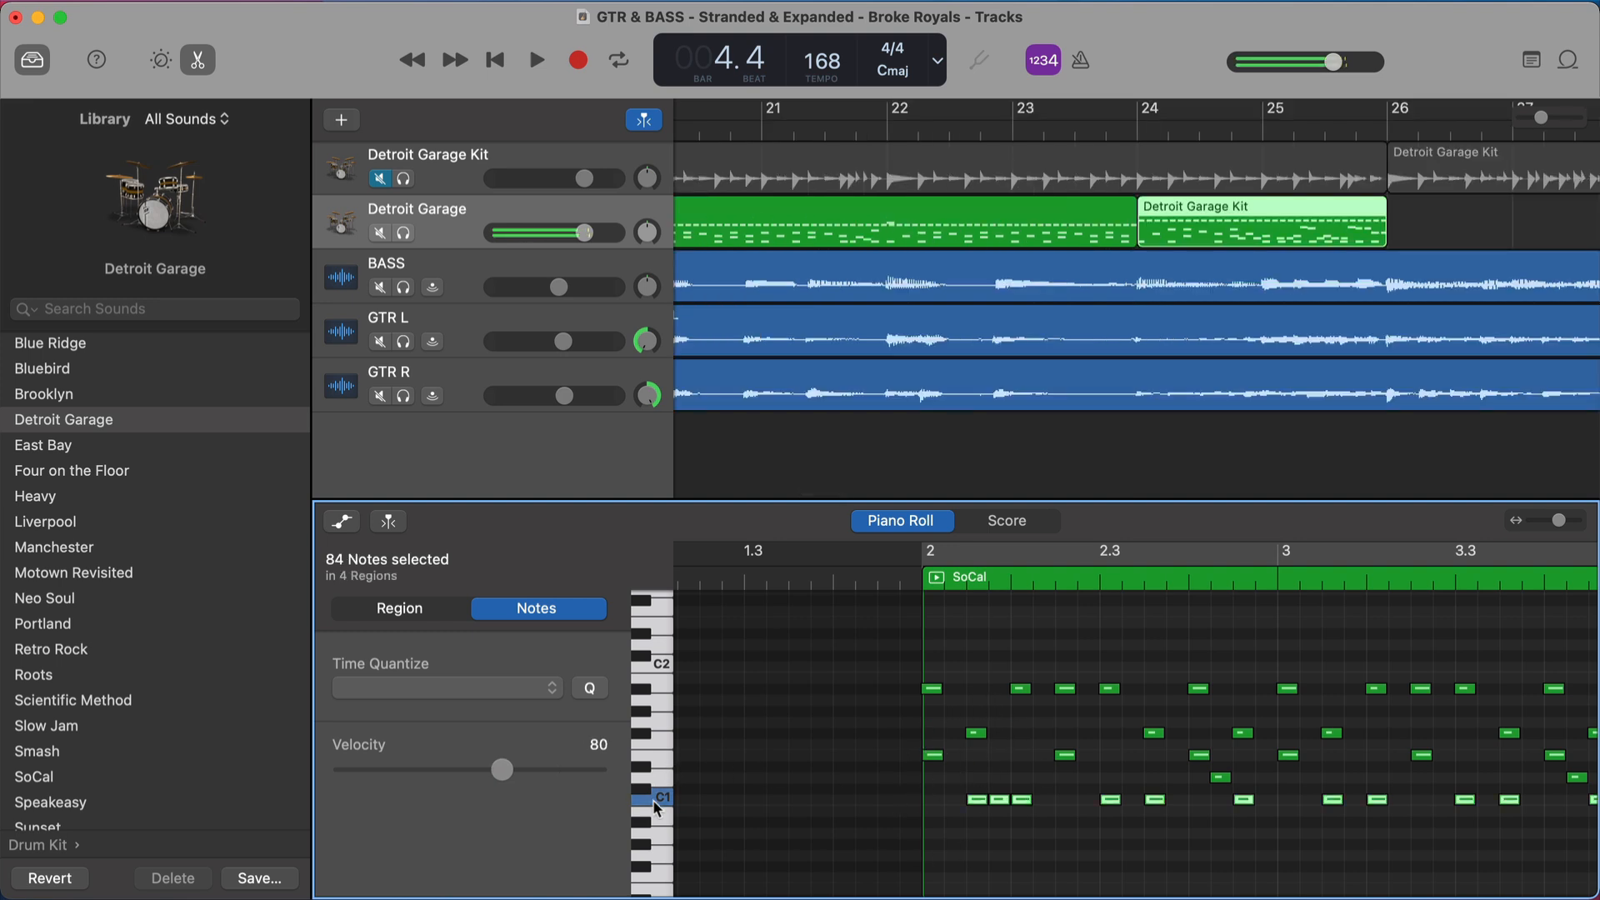
pyautogui.click(641, 786)
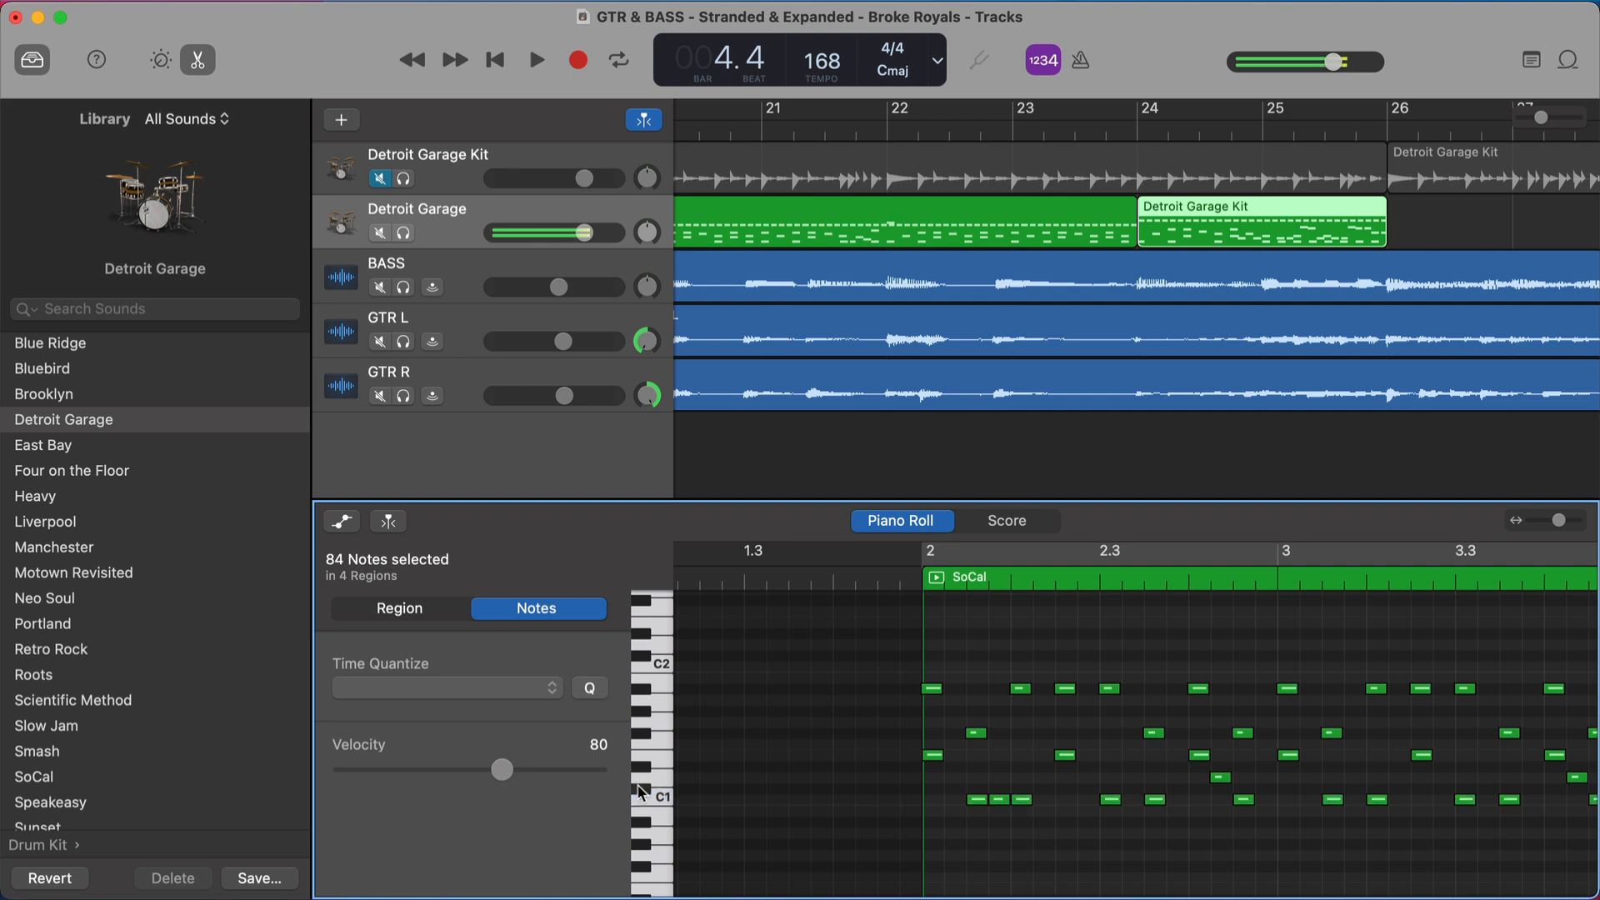
pyautogui.click(646, 788)
pyautogui.click(647, 787)
pyautogui.click(652, 760)
pyautogui.click(653, 759)
pyautogui.click(647, 735)
pyautogui.click(647, 717)
pyautogui.click(647, 719)
pyautogui.click(644, 693)
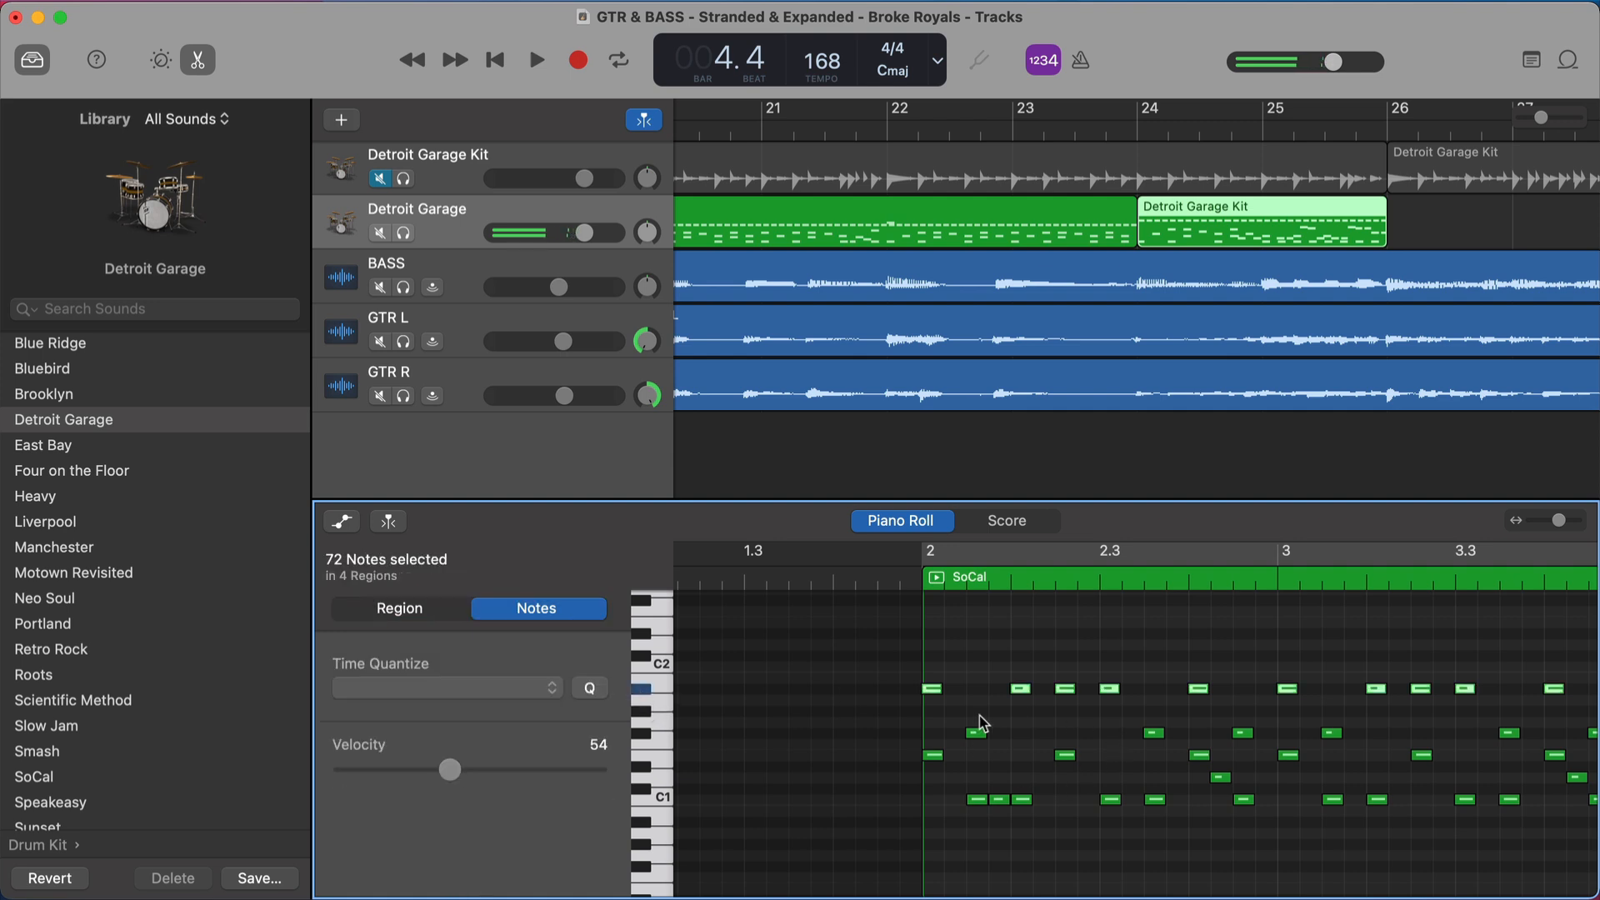
# Compare the added C1 note with the one before it and set the added note's velocity to 108
pyautogui.click(982, 788)
pyautogui.click(982, 799)
pyautogui.click(1002, 800)
pyautogui.moveTo(543, 768); pyautogui.dragTo(560, 768)
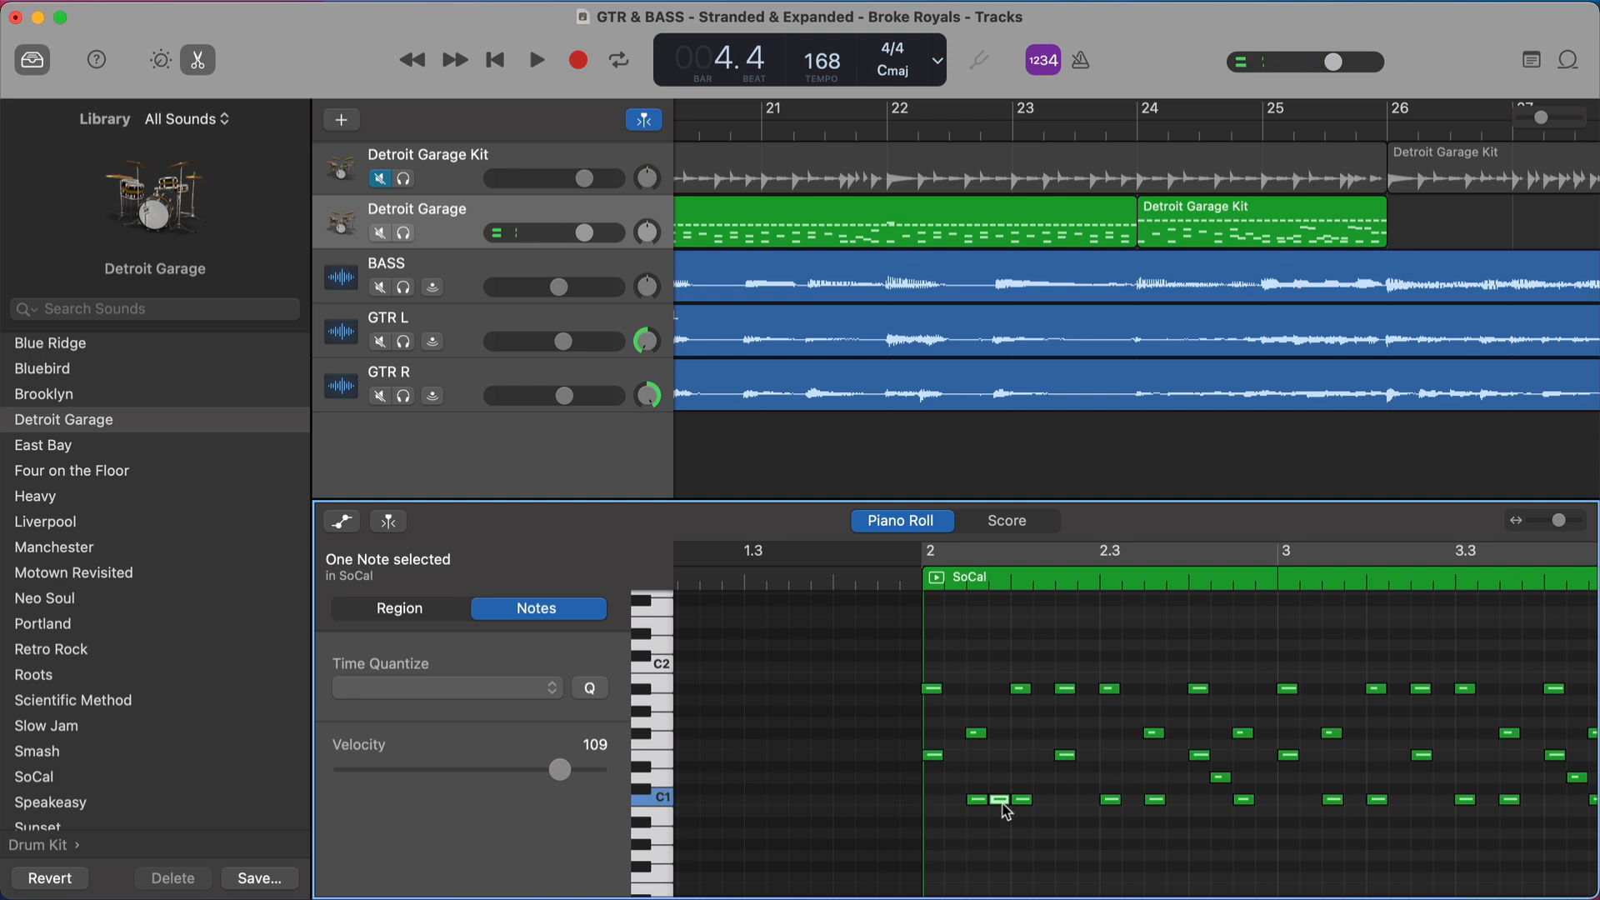
pyautogui.moveTo(559, 768); pyautogui.dragTo(540, 770)
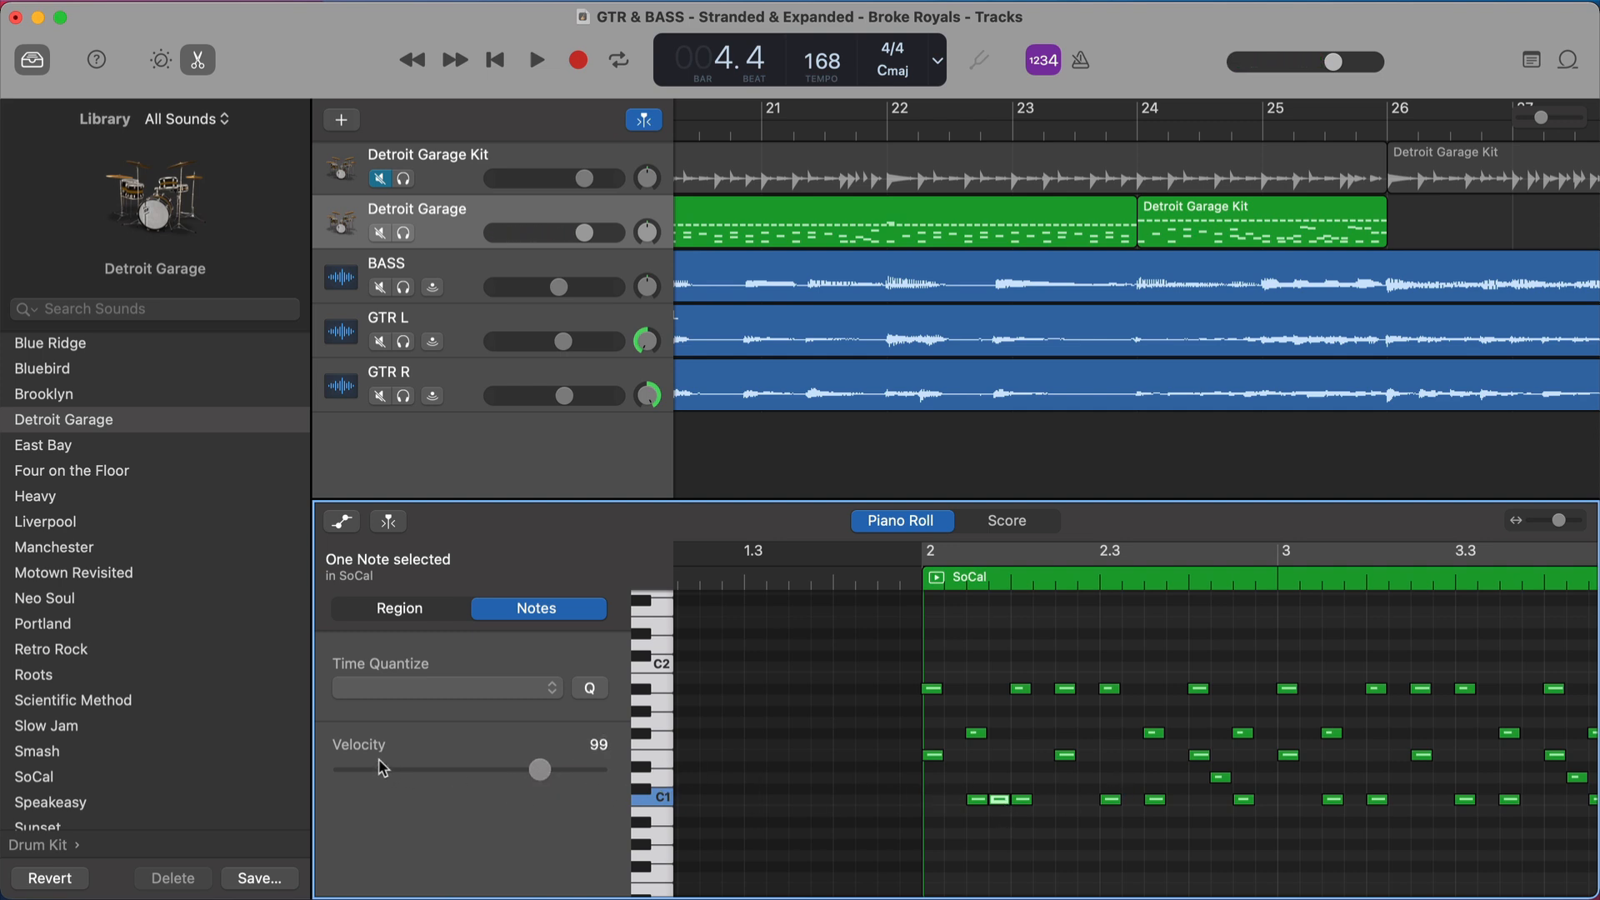
pyautogui.click(1000, 800)
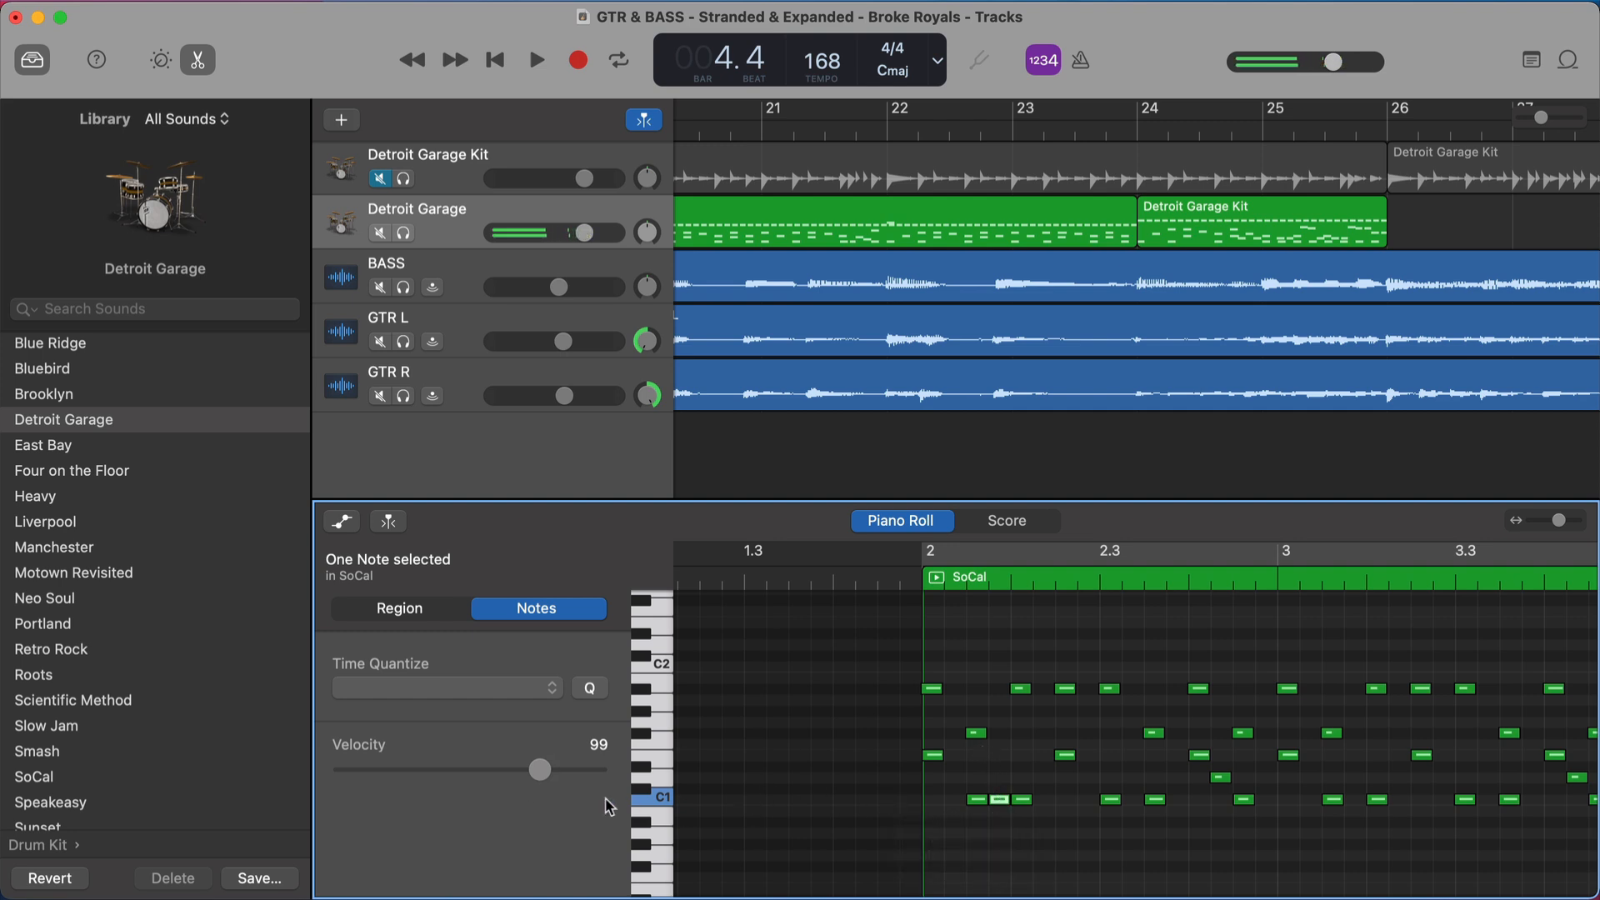
pyautogui.moveTo(555, 775); pyautogui.dragTo(565, 776)
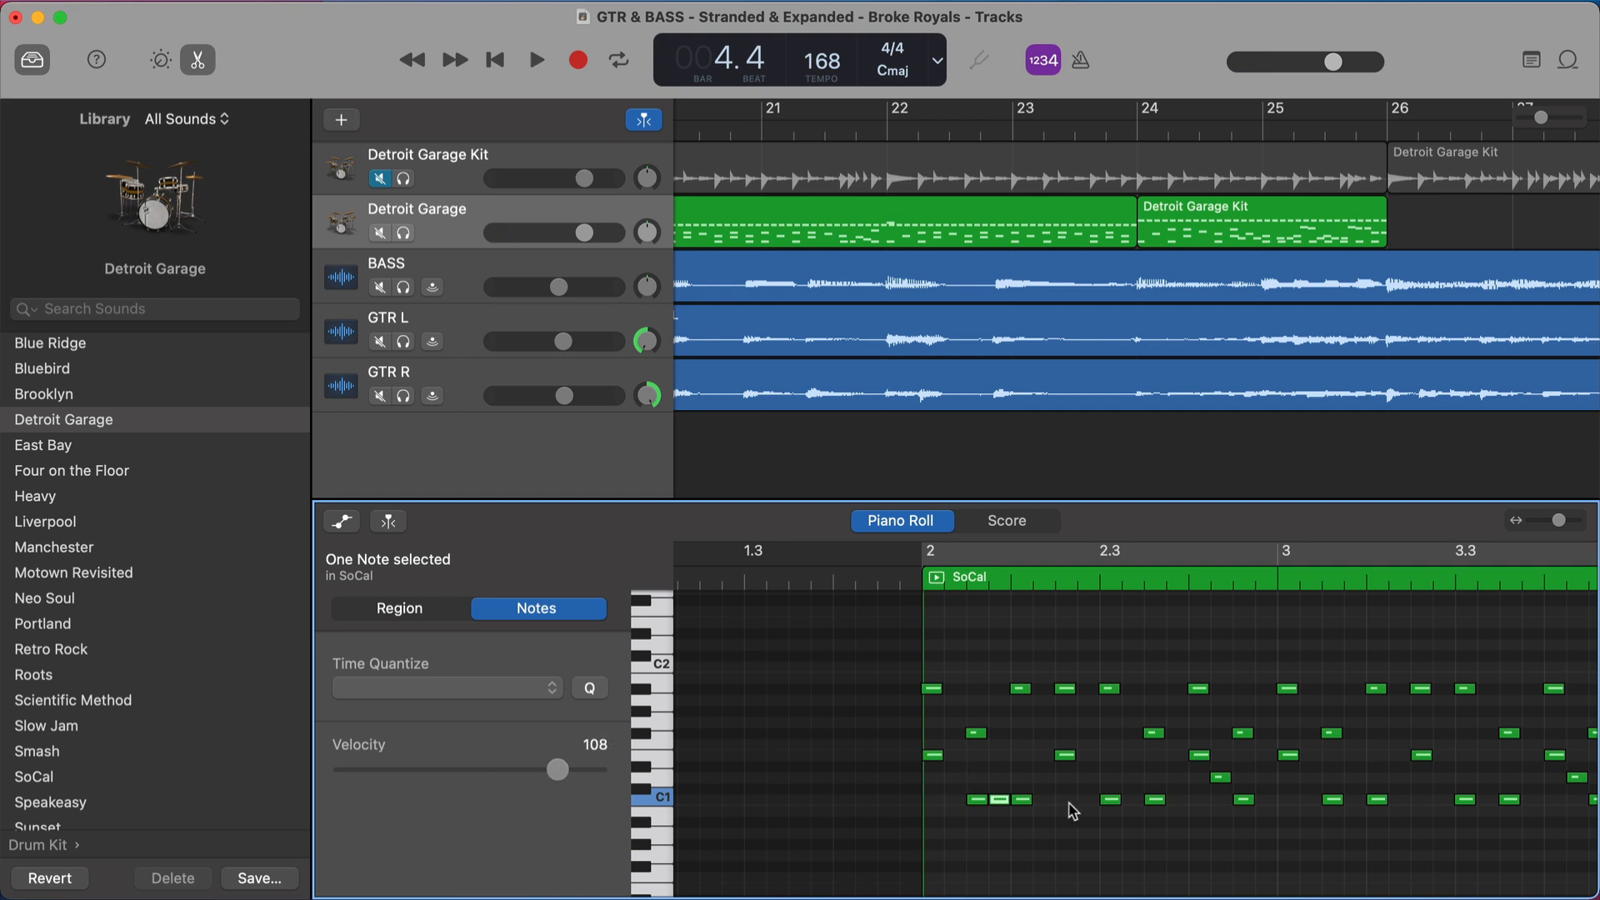
# Add a C1 note between the two C1 notes after beat 3 of bar 2 and set its velocity to 119
pyautogui.click(1111, 801)
pyautogui.click(1151, 799)
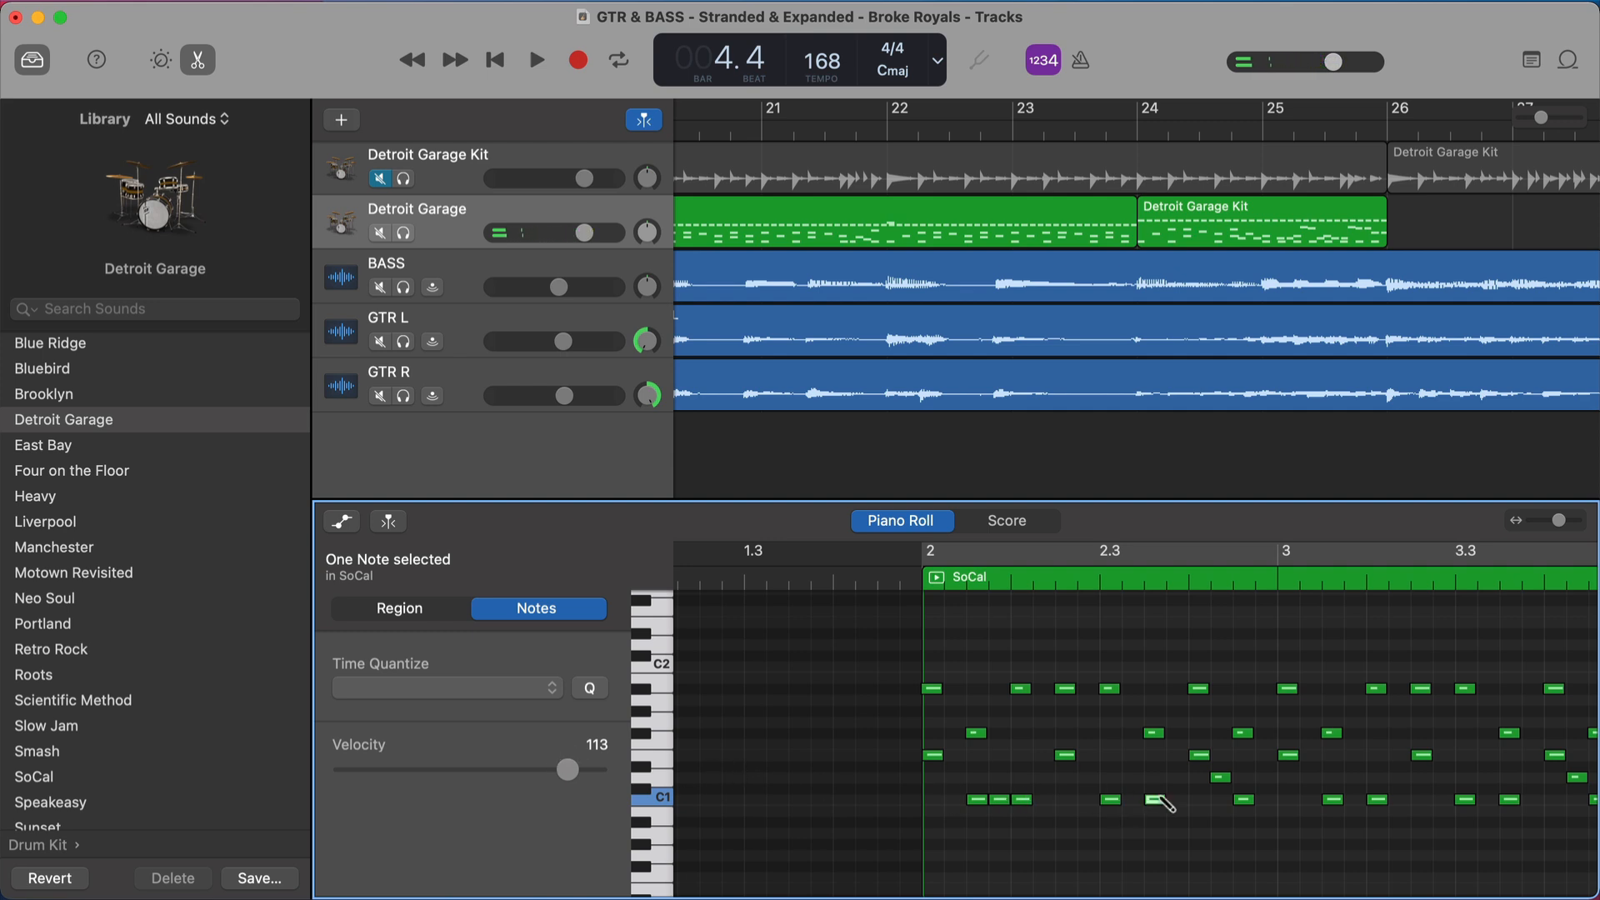
pyautogui.click(1133, 799)
pyautogui.moveTo(560, 769)
pyautogui.mouseDown()
pyautogui.moveTo(448, 776)
pyautogui.moveTo(587, 781)
pyautogui.mouseUp()
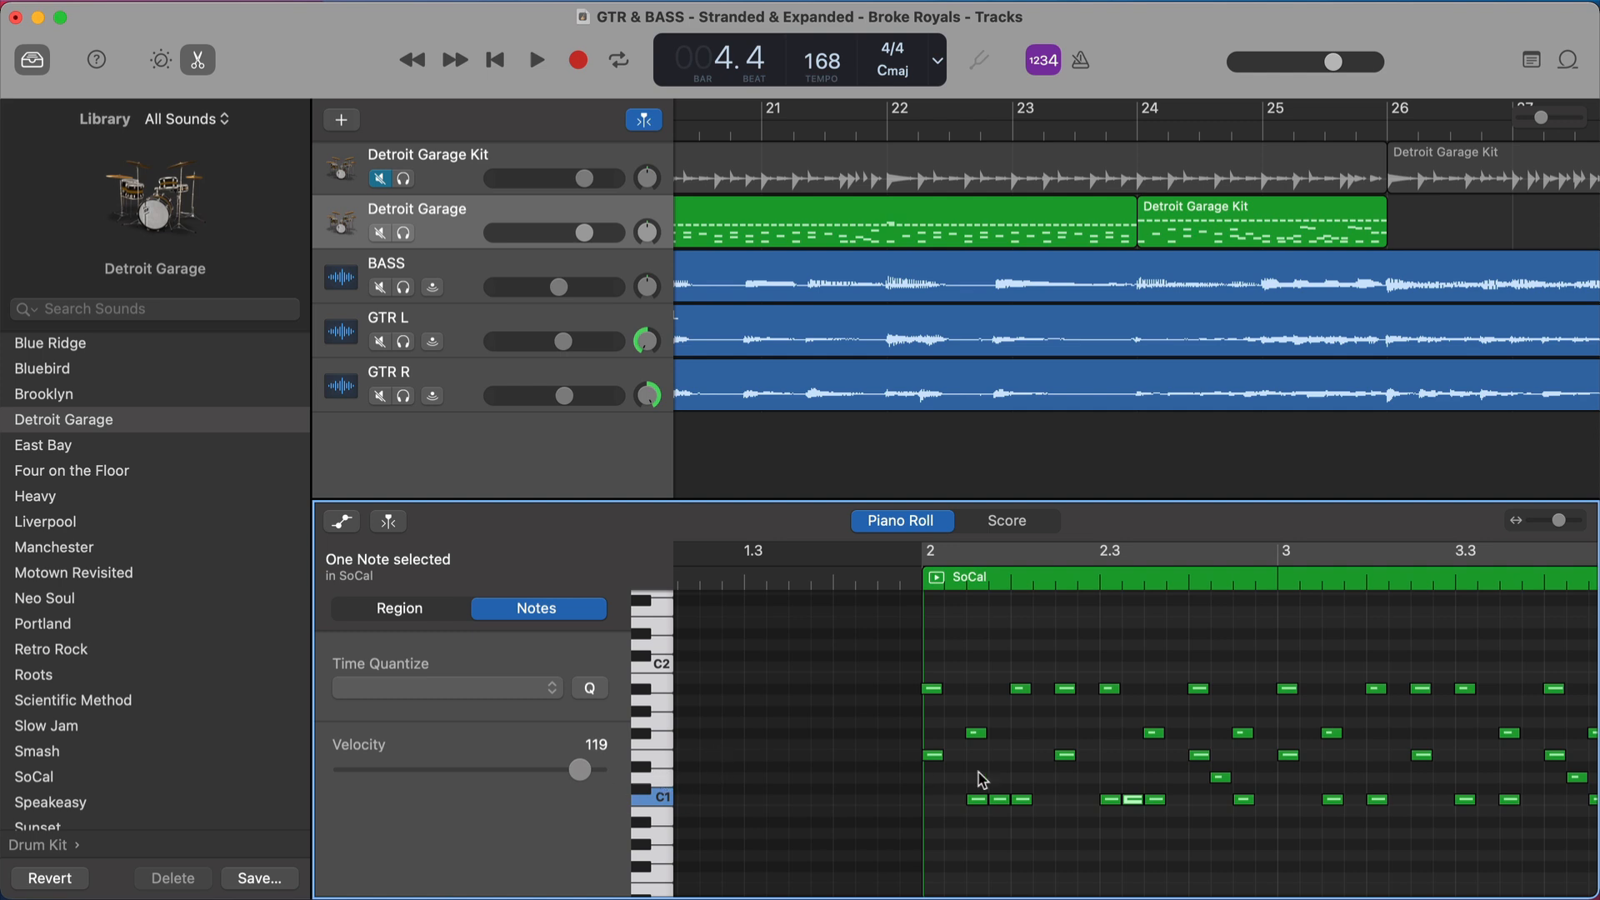
# Solo the Detroit Garage MIDI track and play the edited drum pattern through bar 2
pyautogui.hscroll(3, 1003, 786)
pyautogui.hscroll(-3, 1020, 473)
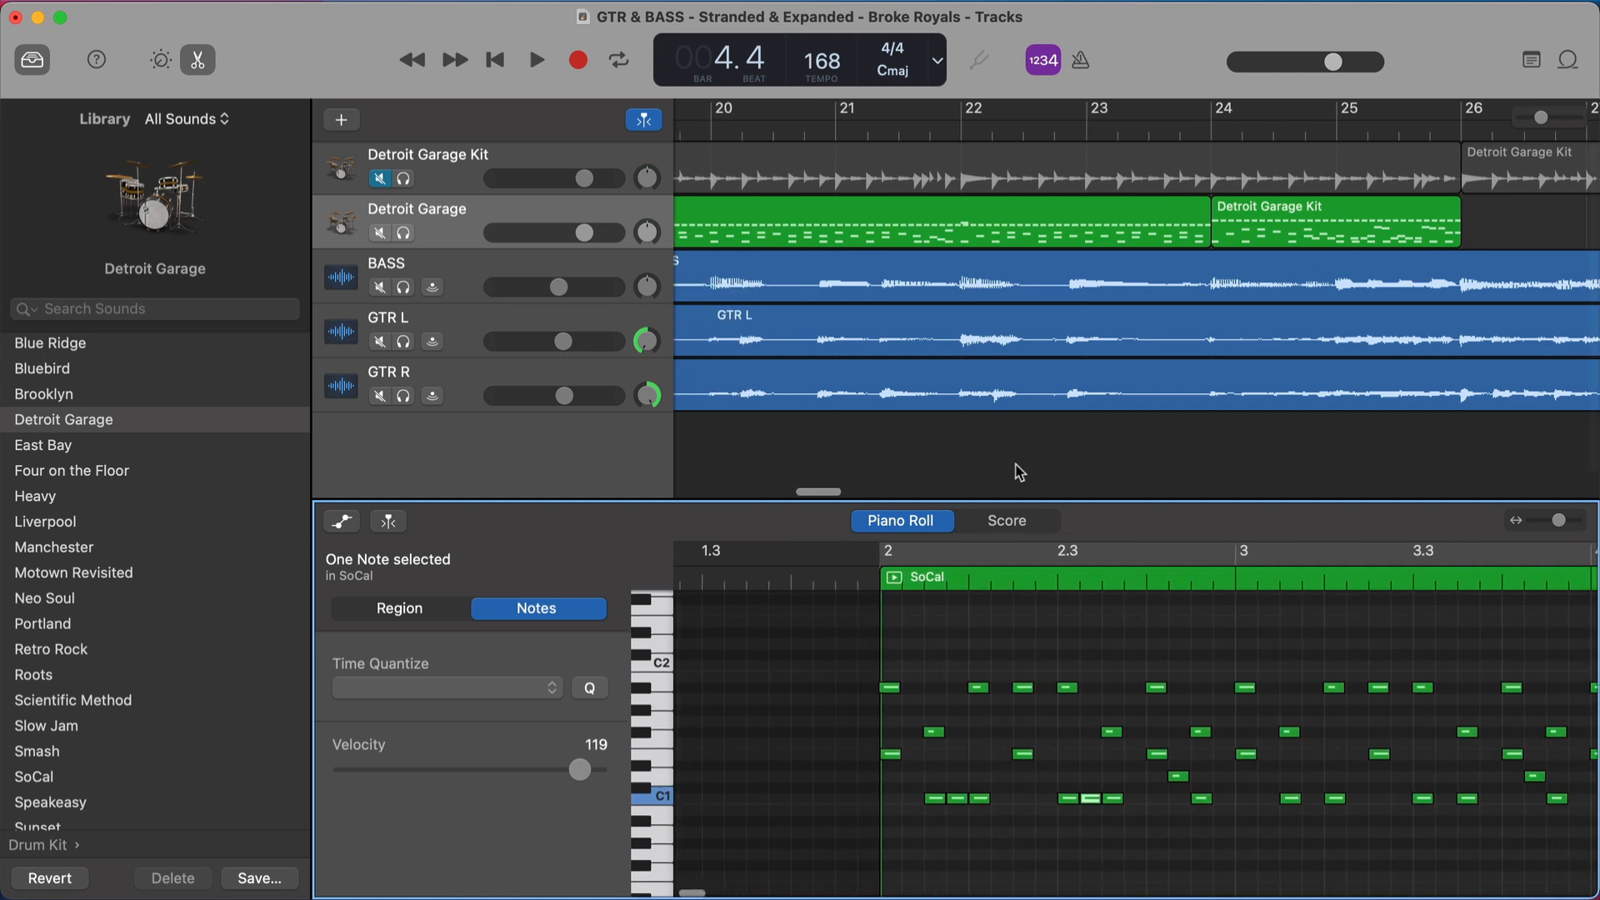
pyautogui.hscroll(-15, 1019, 473)
pyautogui.click(812, 125)
pyautogui.press('s')
pyautogui.press('space')
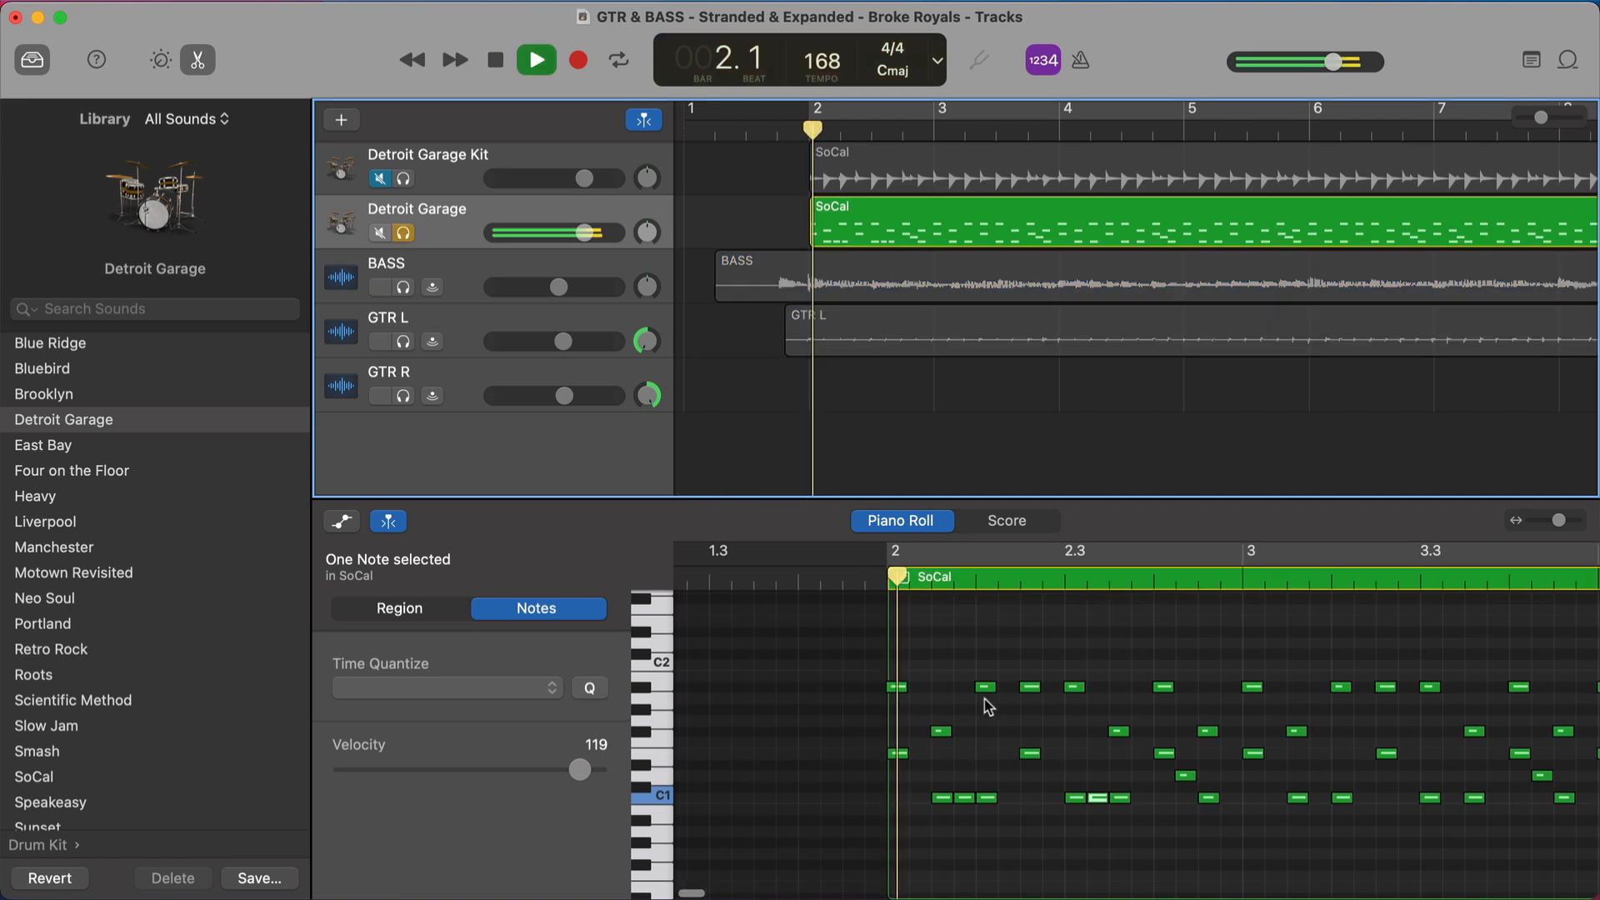
pyautogui.press('space')
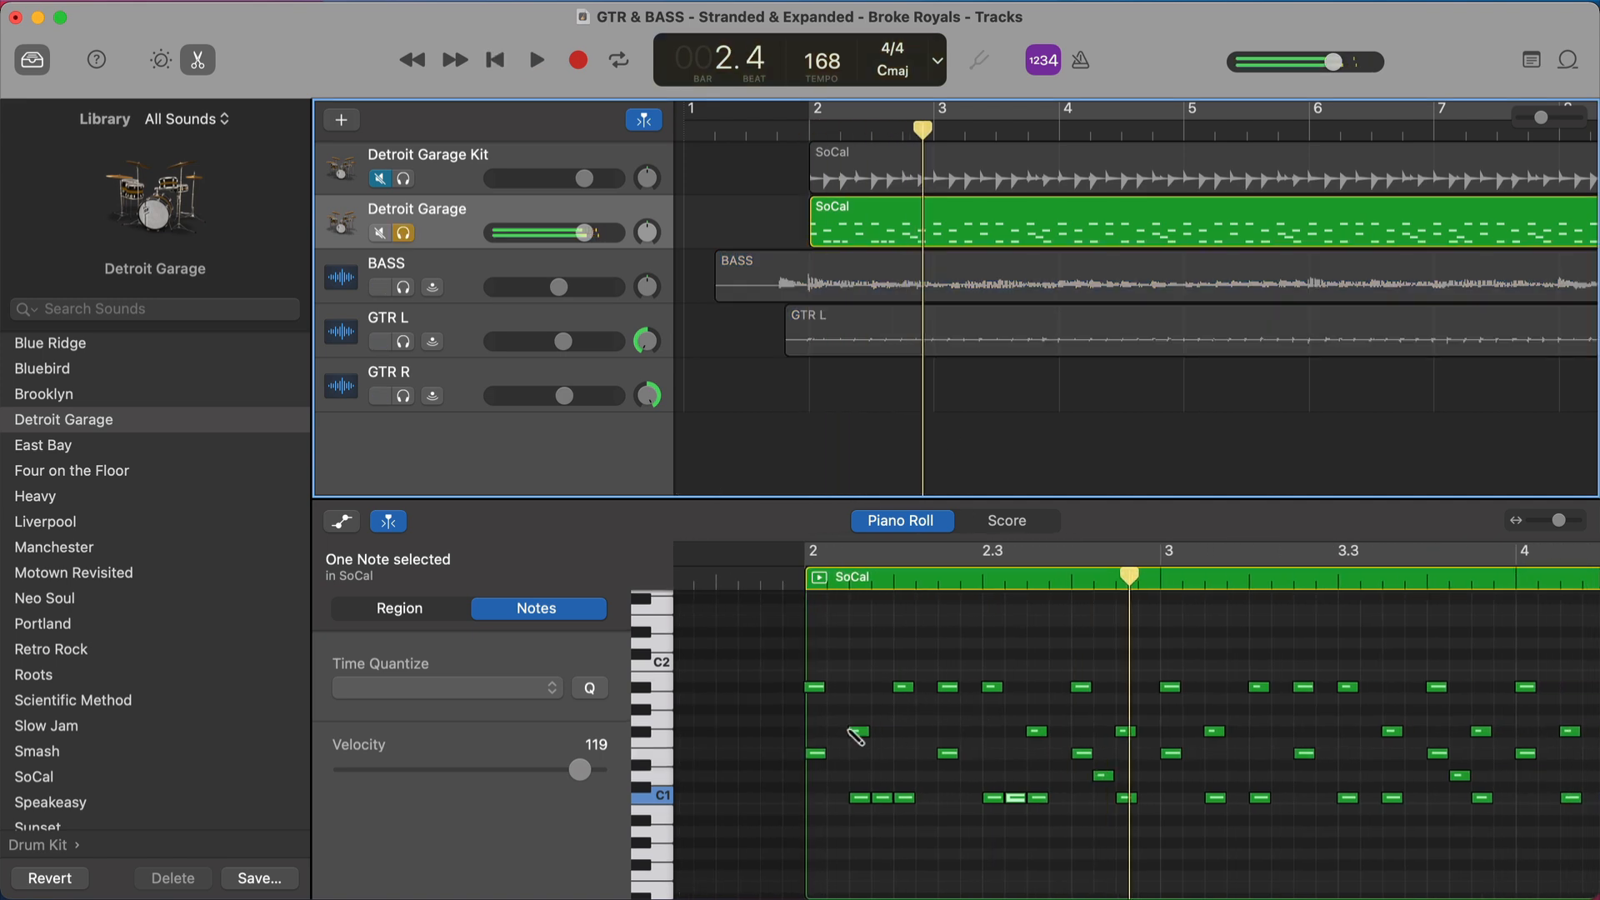
# Play the drum pattern with the added C1 notes undone for comparison, and redo all of the note edits
pyautogui.press('space')
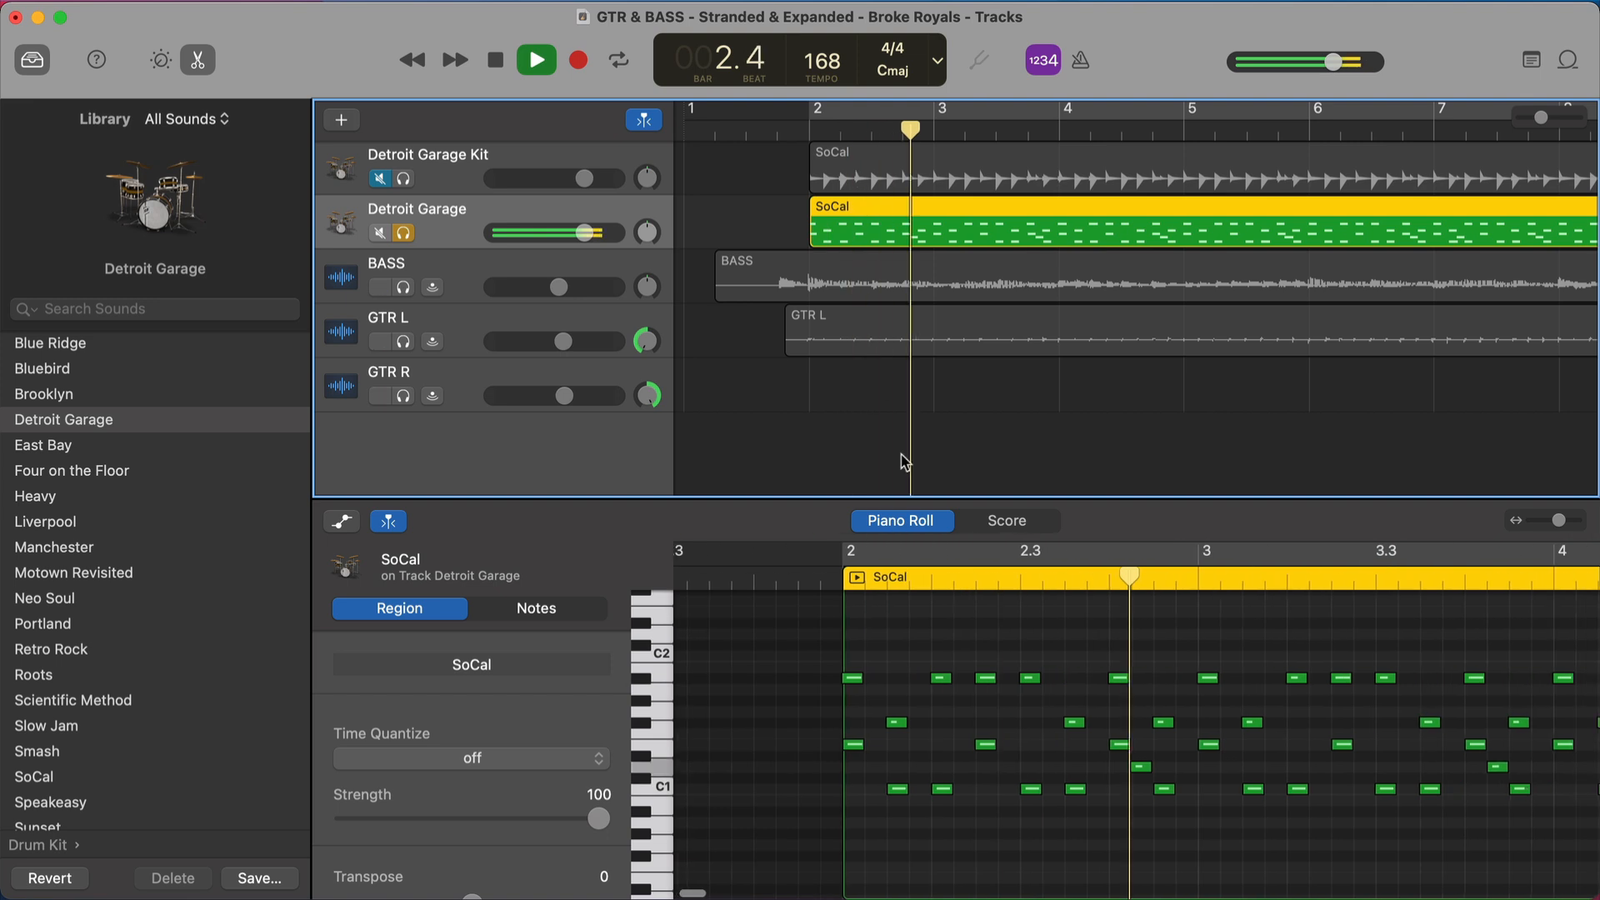
pyautogui.press('space')
pyautogui.press('super+shift+z')
pyautogui.press('super+shift+z')
pyautogui.press('super+shift+z')
pyautogui.press('super+shift+z')
pyautogui.press('super+shift+z')
pyautogui.press('super+shift+z')
pyautogui.press('super+shift+z')
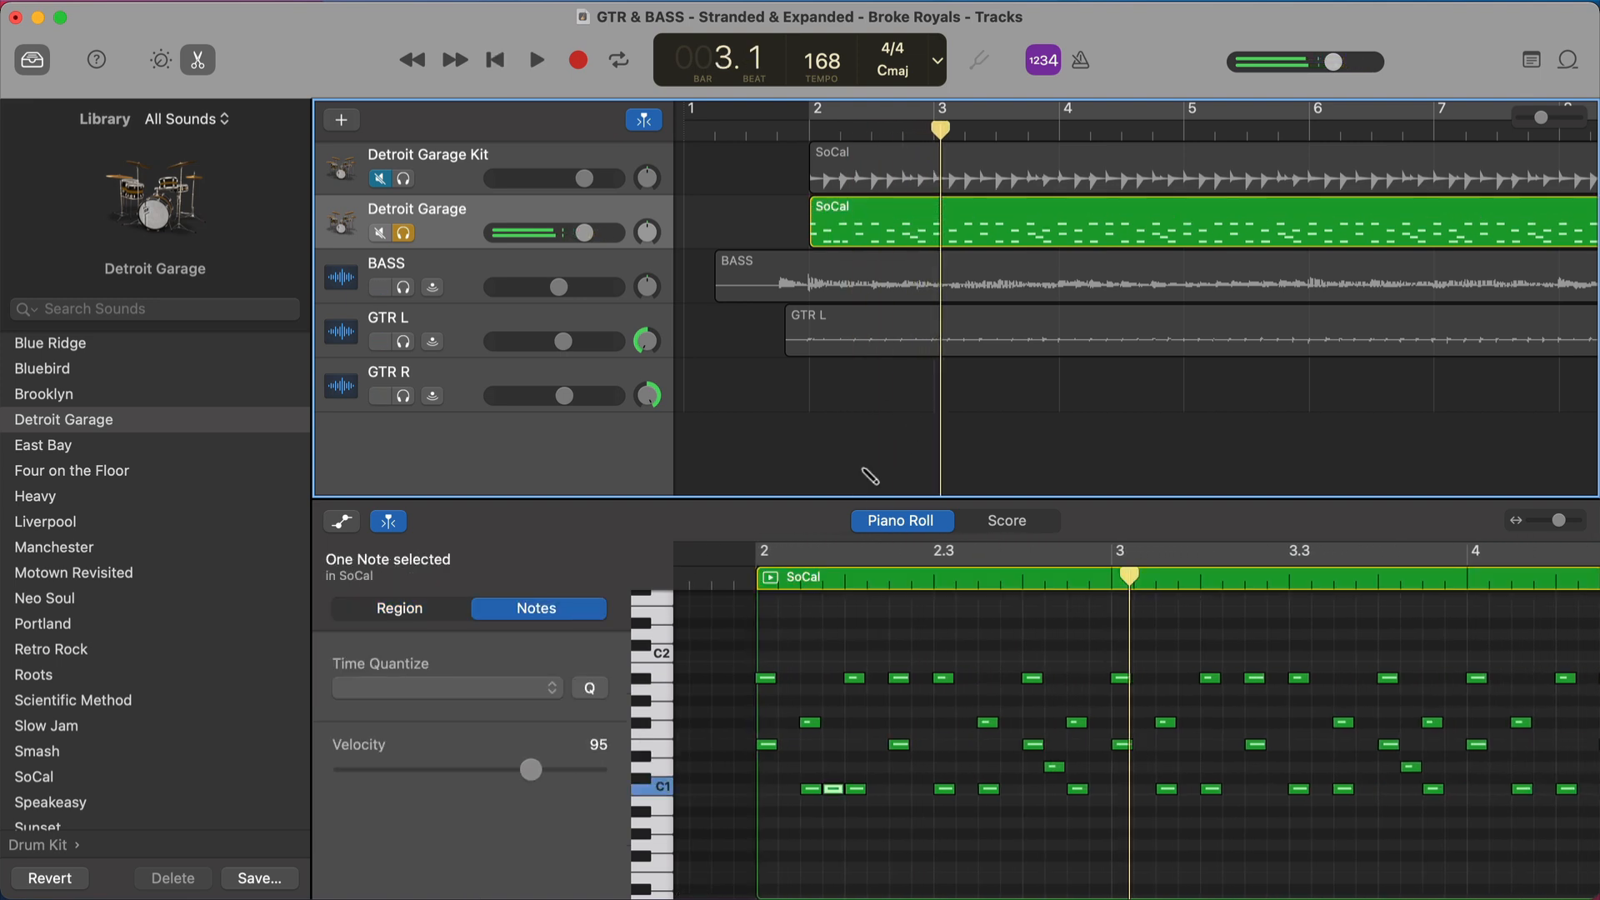
pyautogui.press('super+shift+z')
# Play the edited pattern from bar 2 soloed, and unsolo the Detroit Garage MIDI track to hear it with the bass and guitar
pyautogui.press('space')
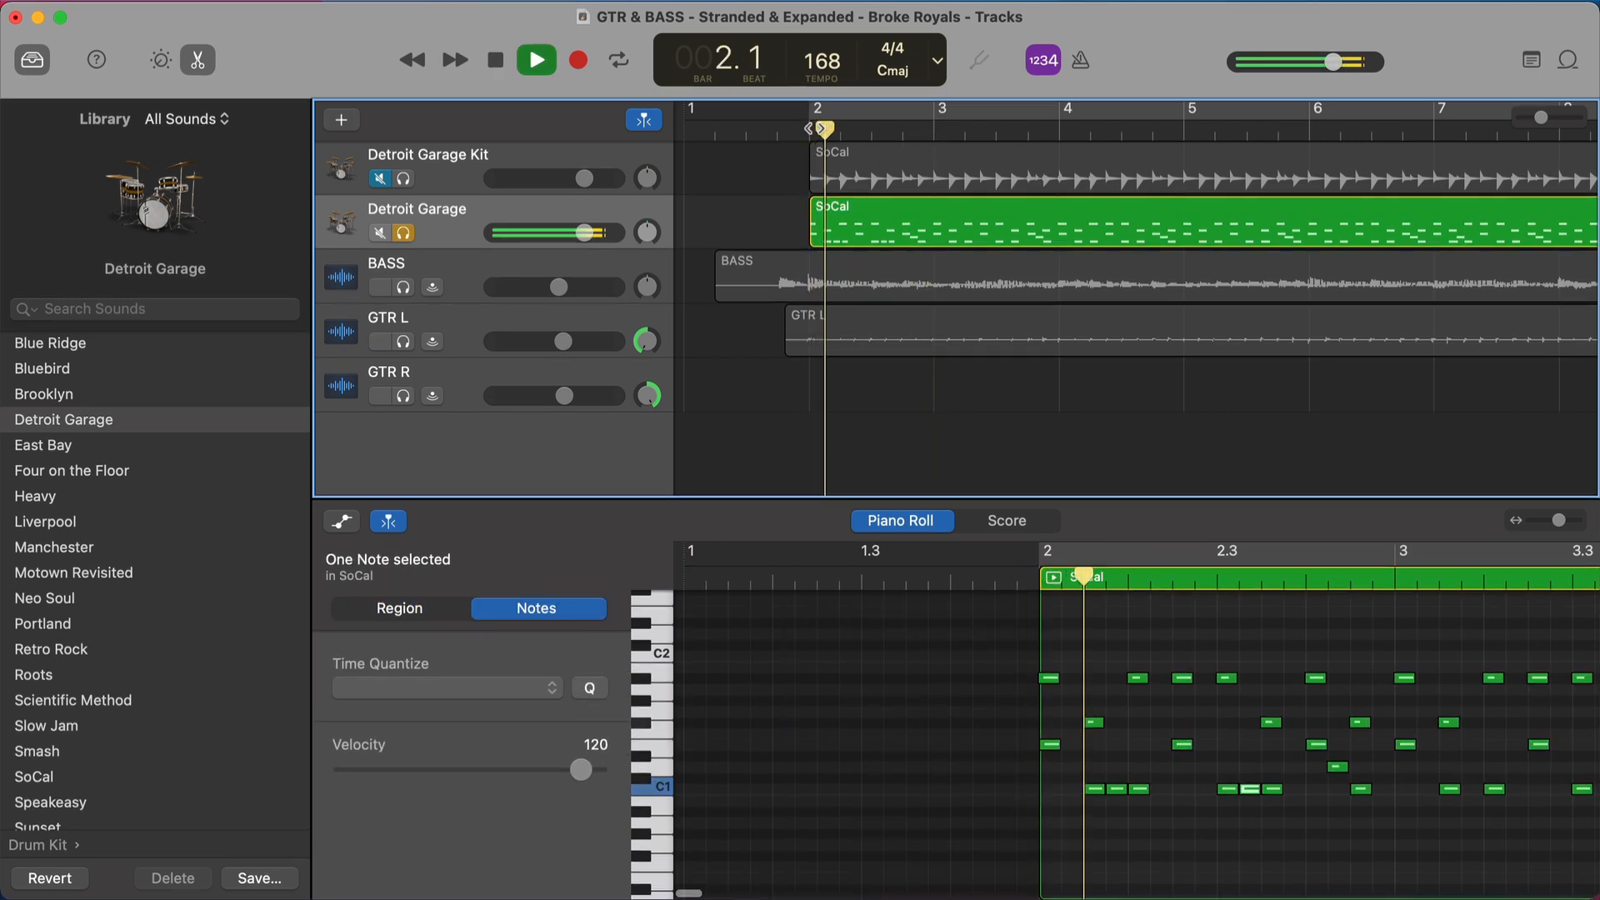
pyautogui.press('s')
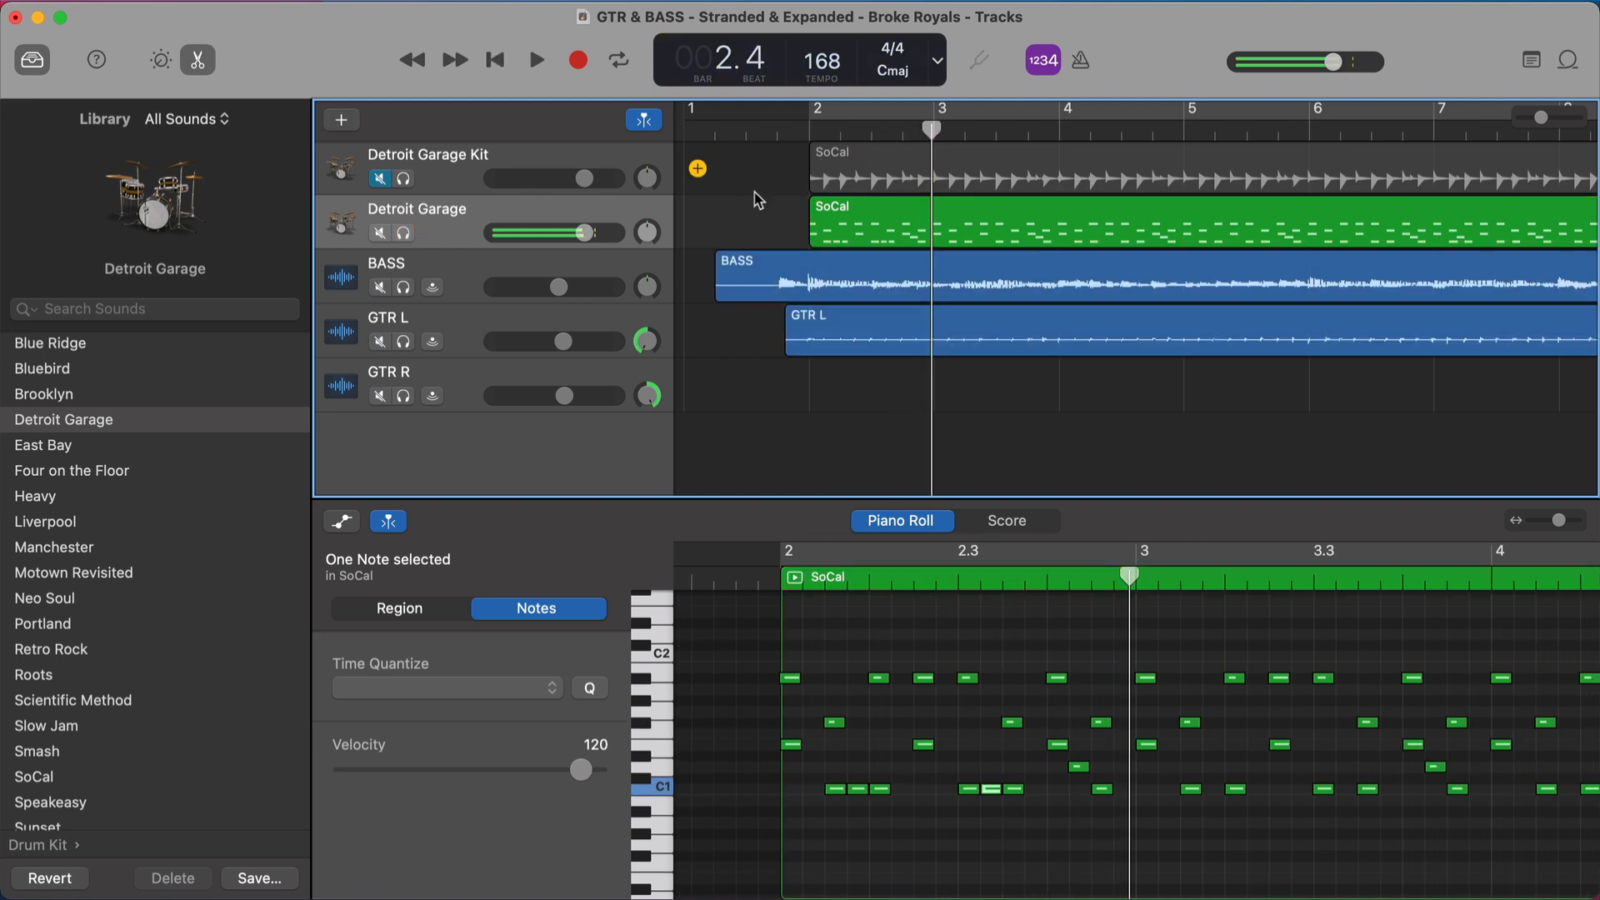
pyautogui.press('space')
pyautogui.click(797, 148)
pyautogui.press('space')
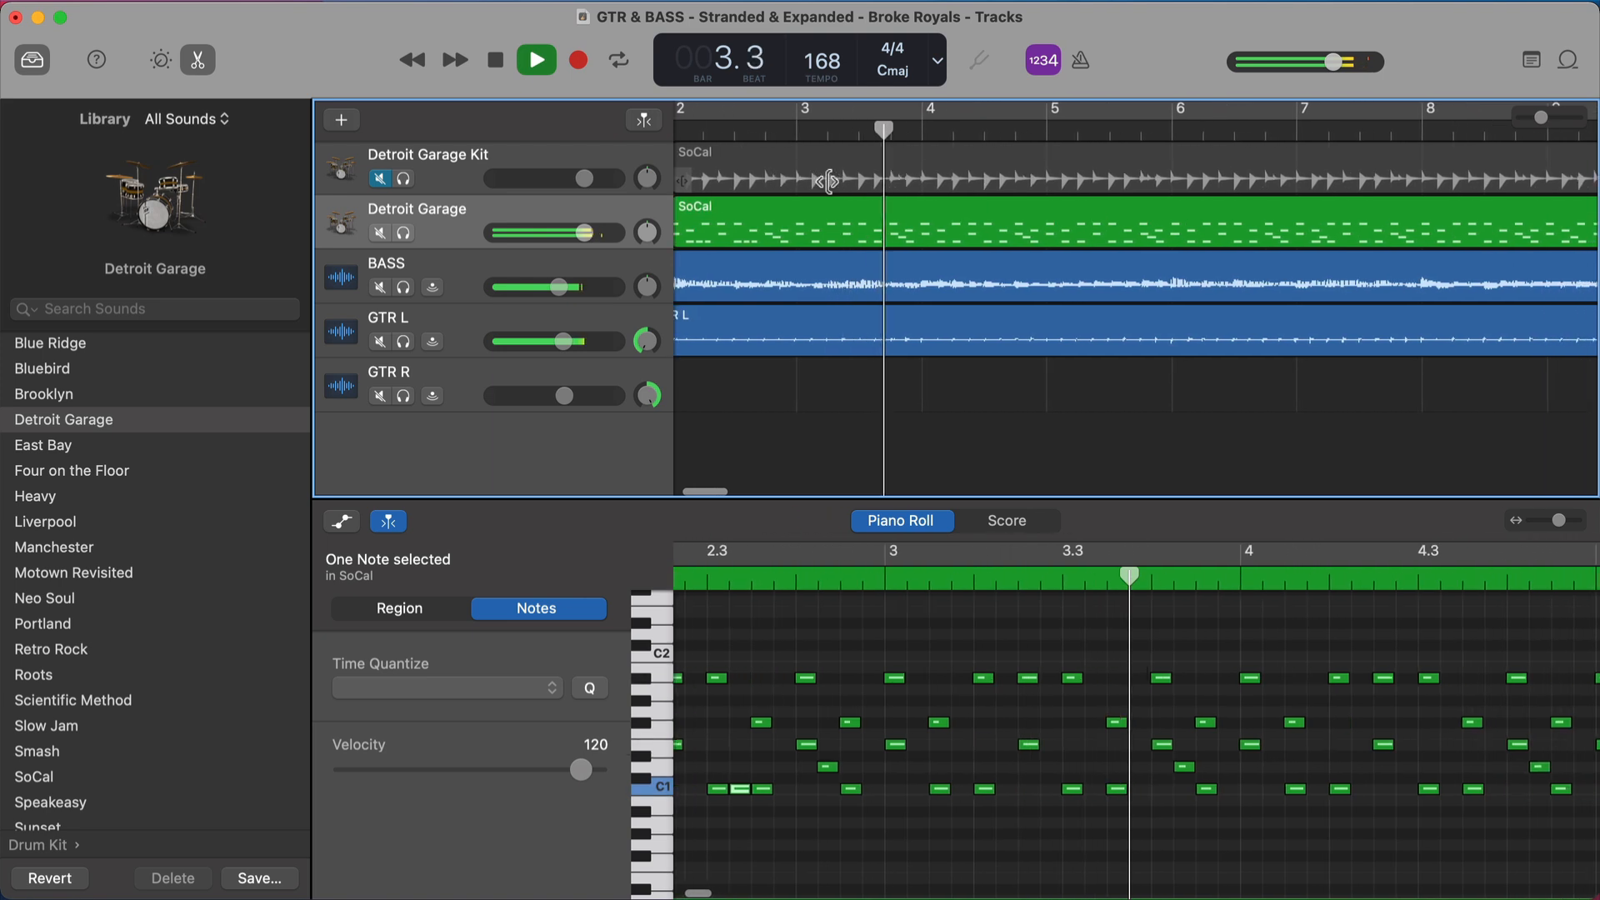
pyautogui.press('space')
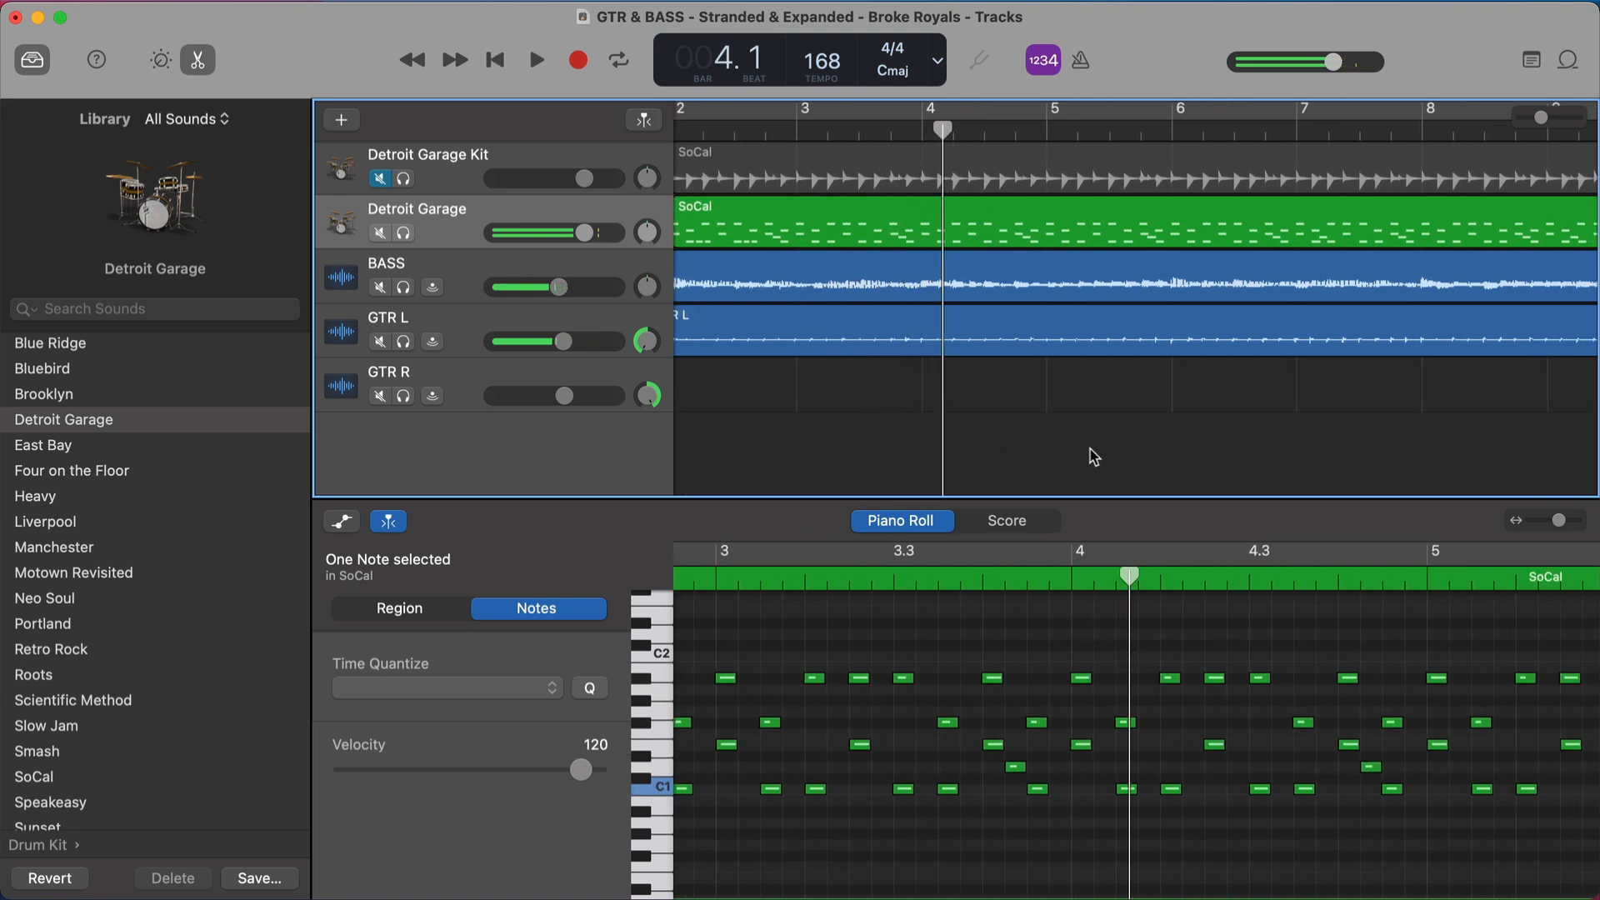
# Add a C1 note at the start of bar 26, directly after the end of the Detroit Garage Kit MIDI region
pyautogui.hscroll(15, 1094, 456)
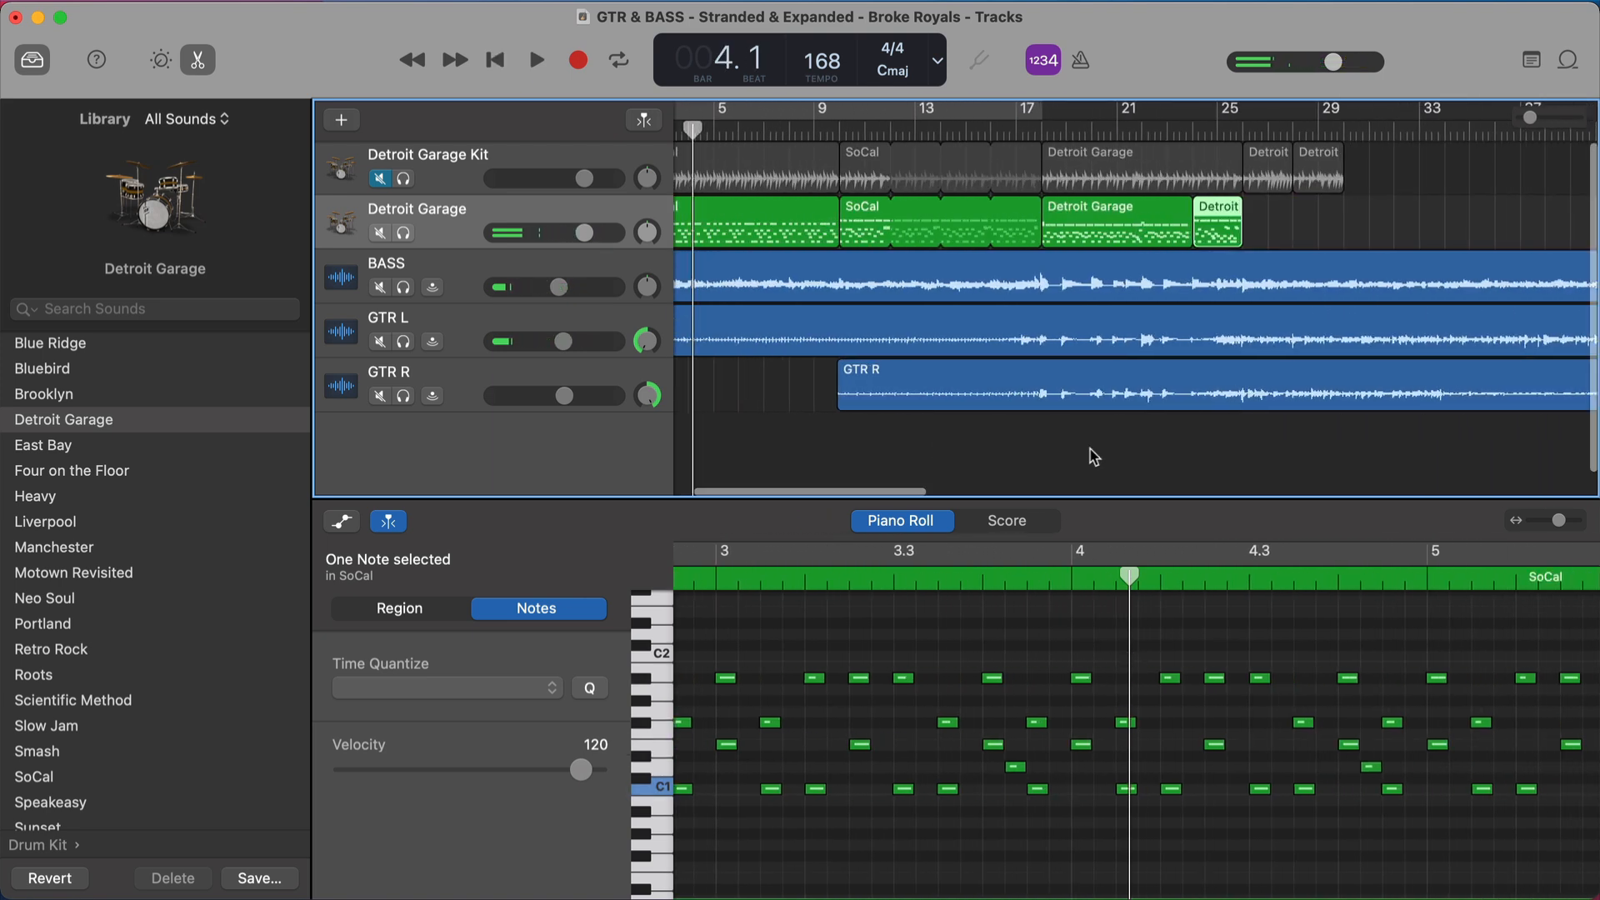
pyautogui.hscroll(6, 1094, 457)
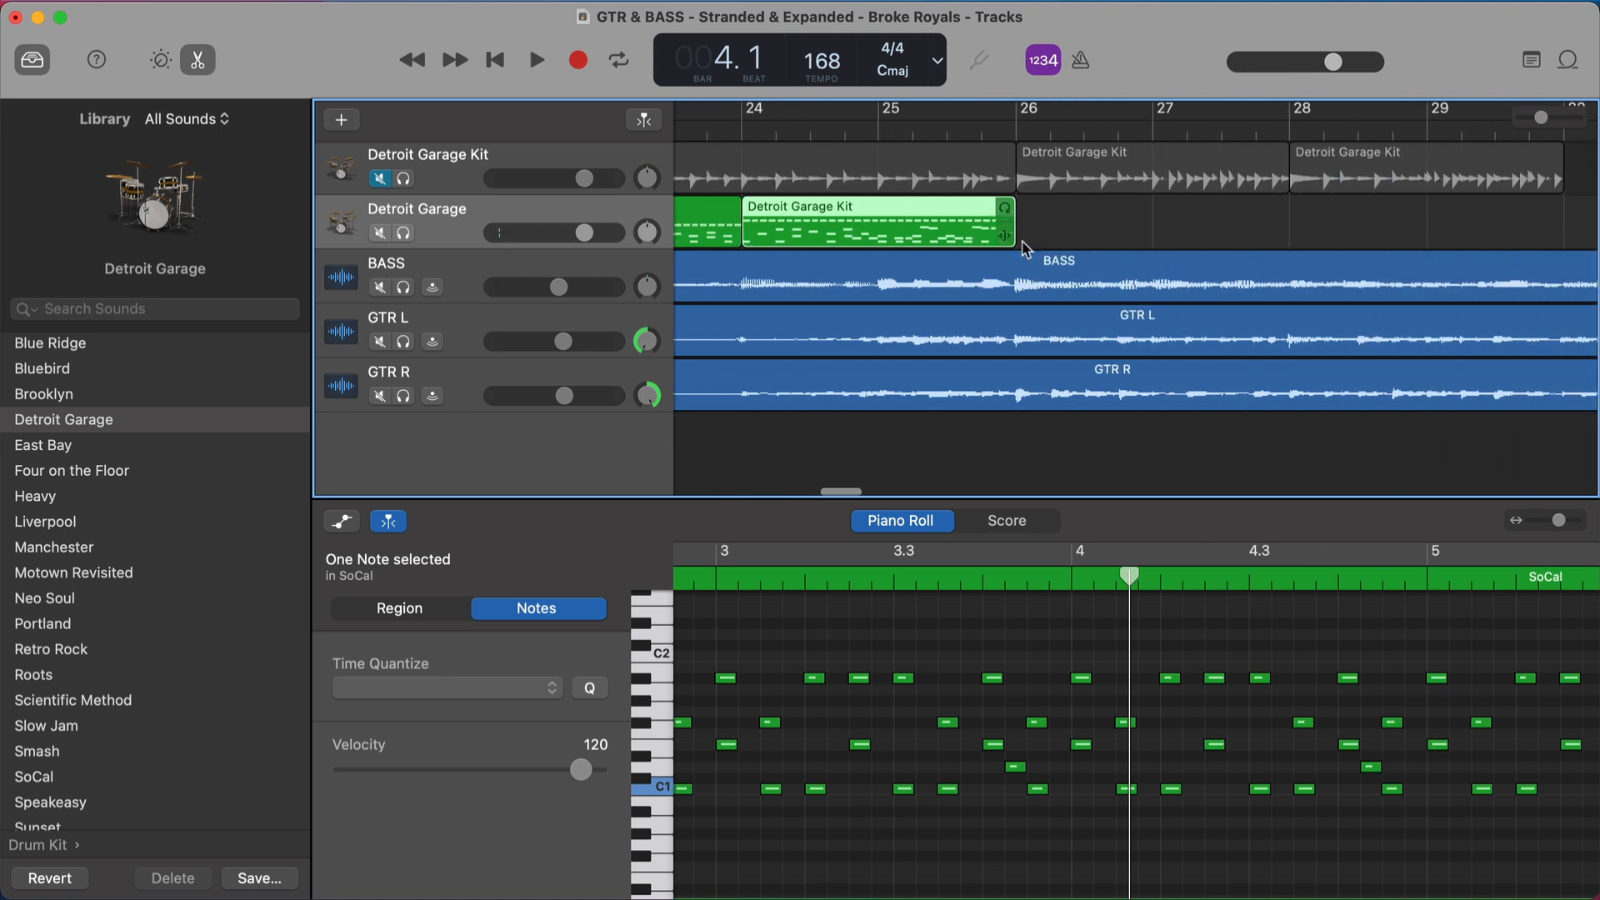
pyautogui.hscroll(1, 1023, 320)
pyautogui.hscroll(2, 1023, 320)
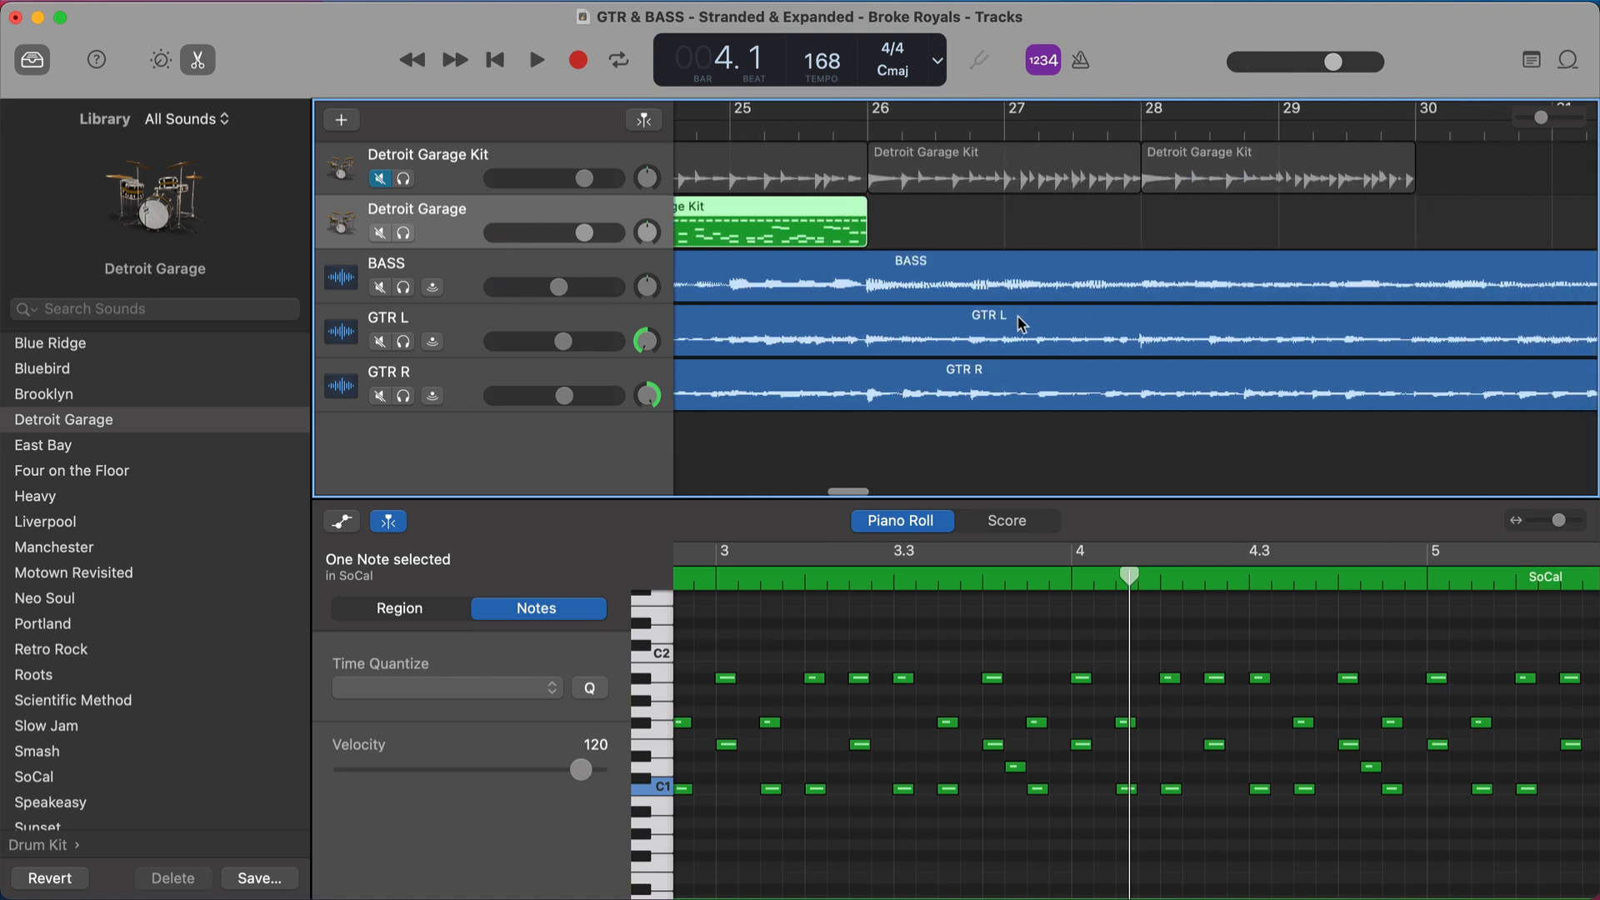
pyautogui.scroll(-3, 1021, 323)
pyautogui.scroll(4, 1022, 323)
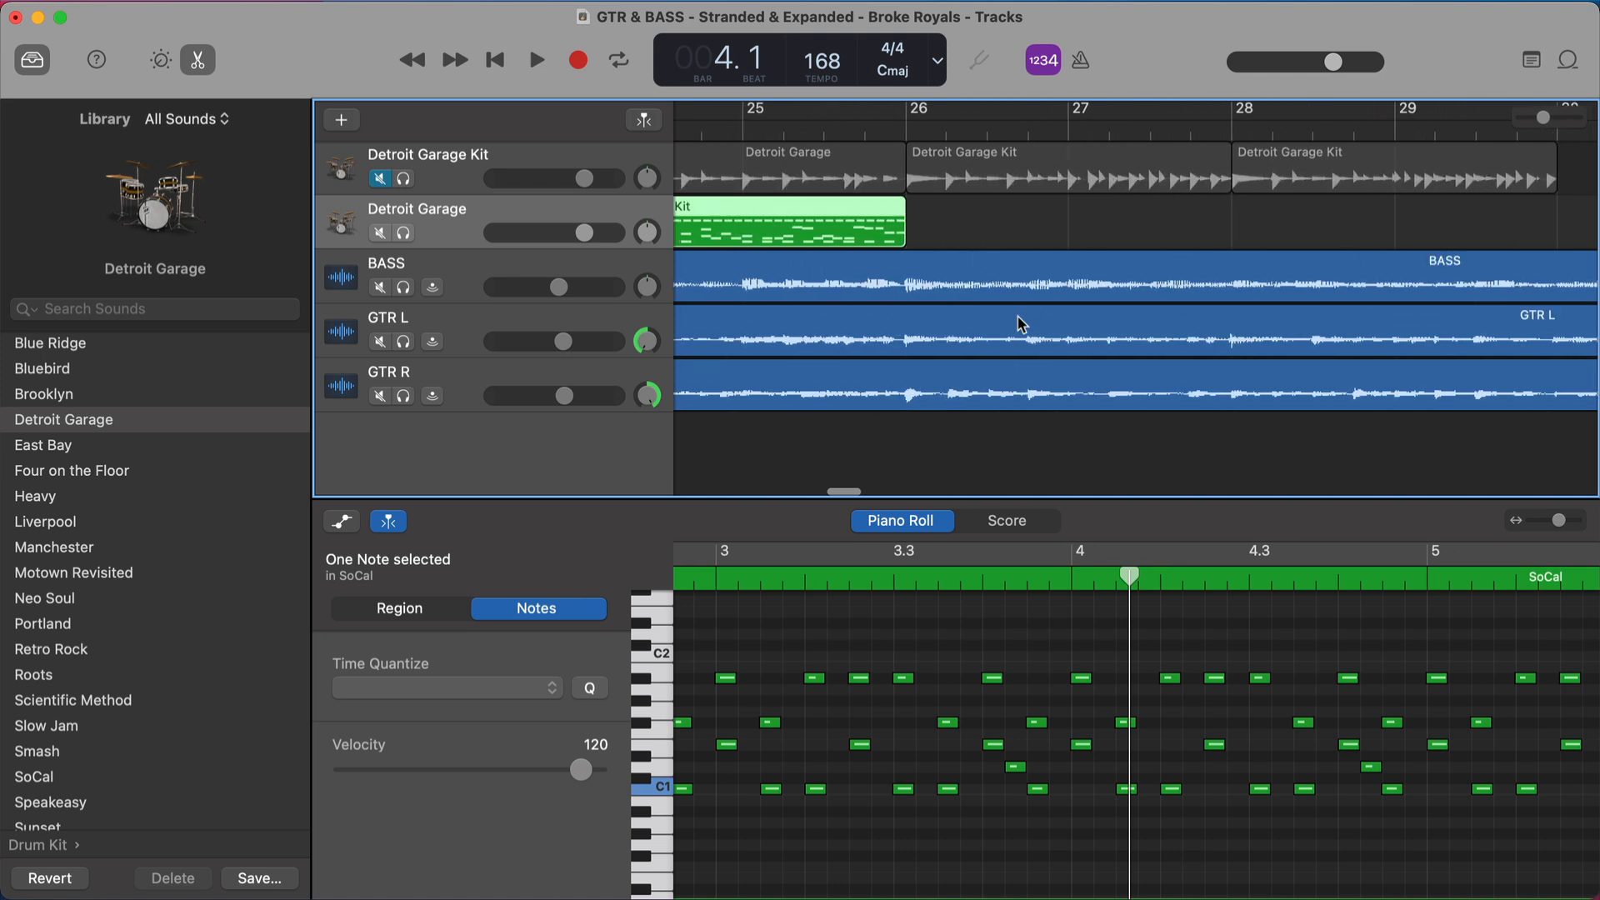
pyautogui.click(995, 126)
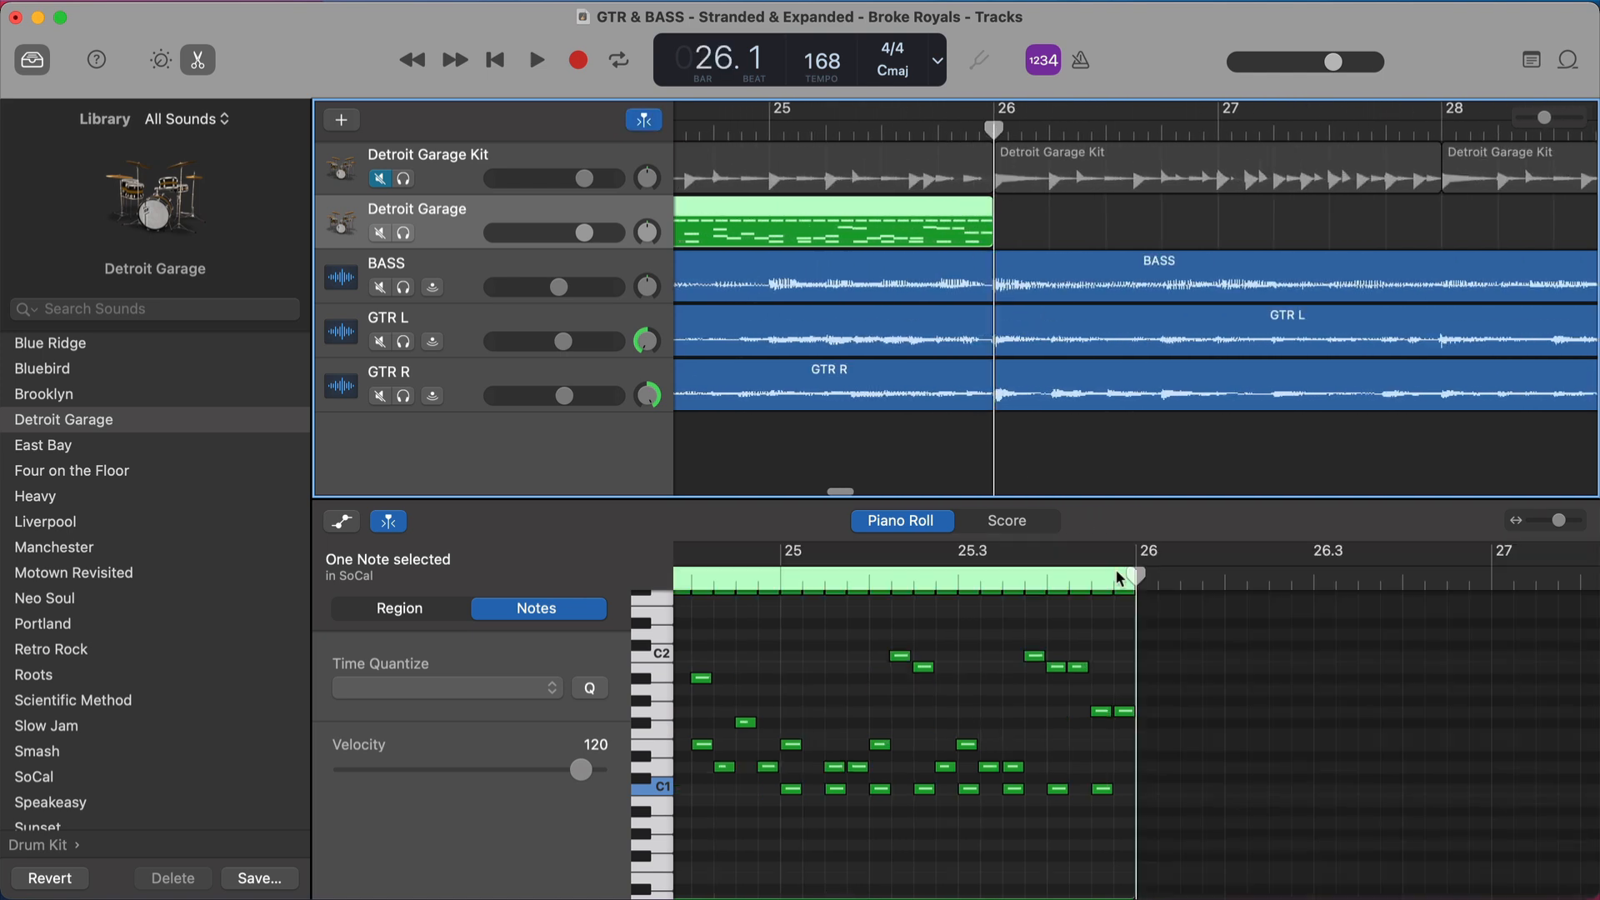
pyautogui.scroll(3, 1167, 642)
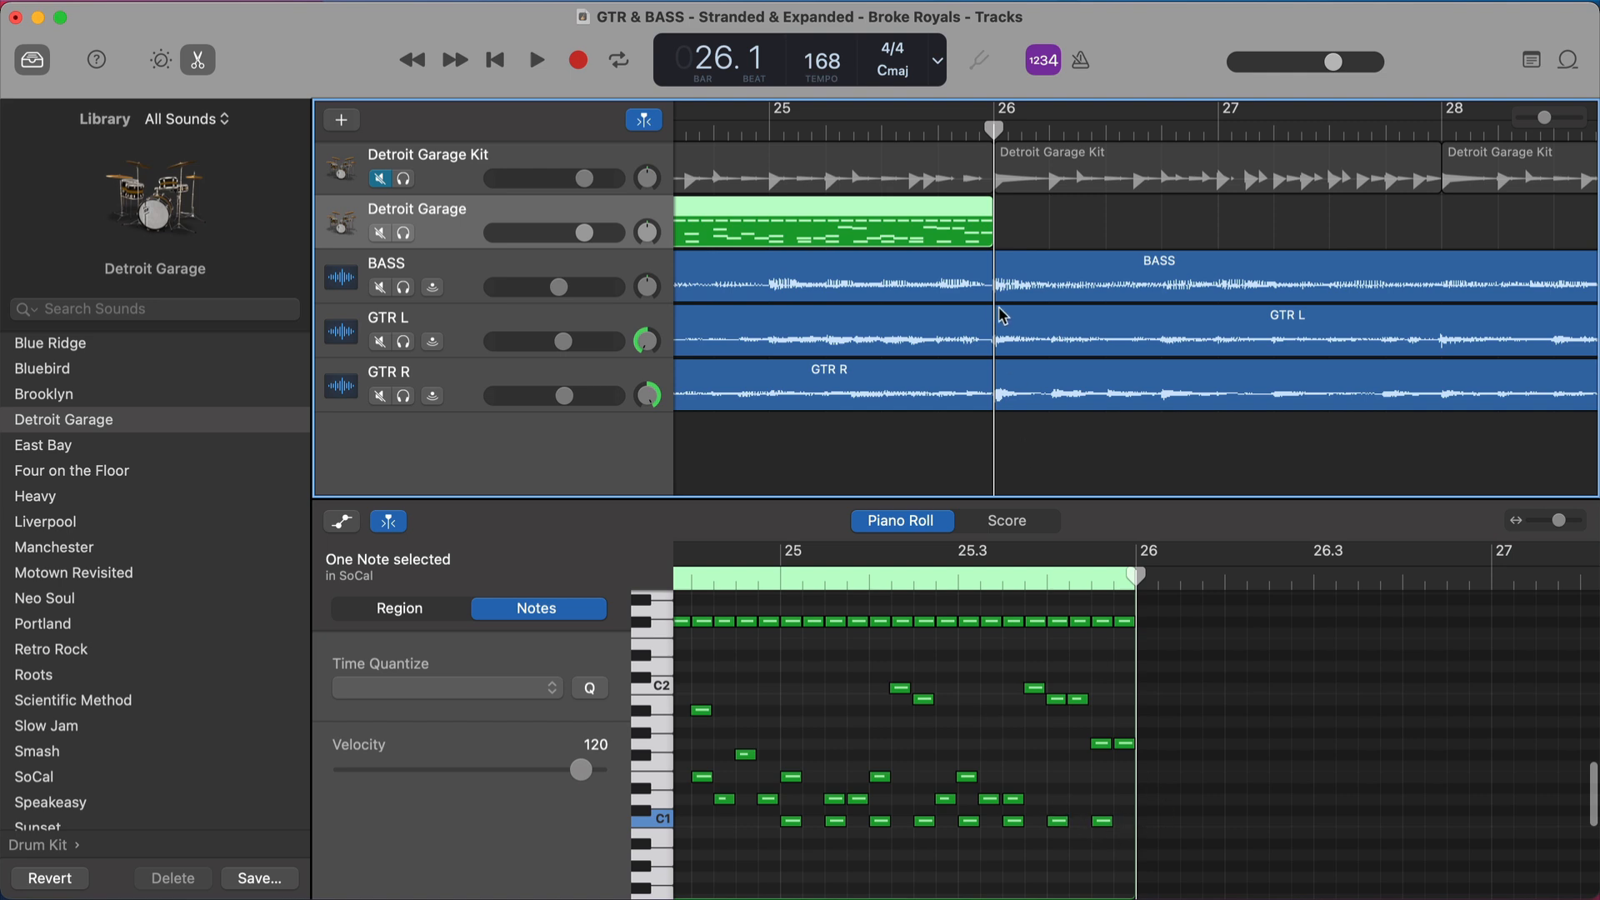
pyautogui.click(1148, 821)
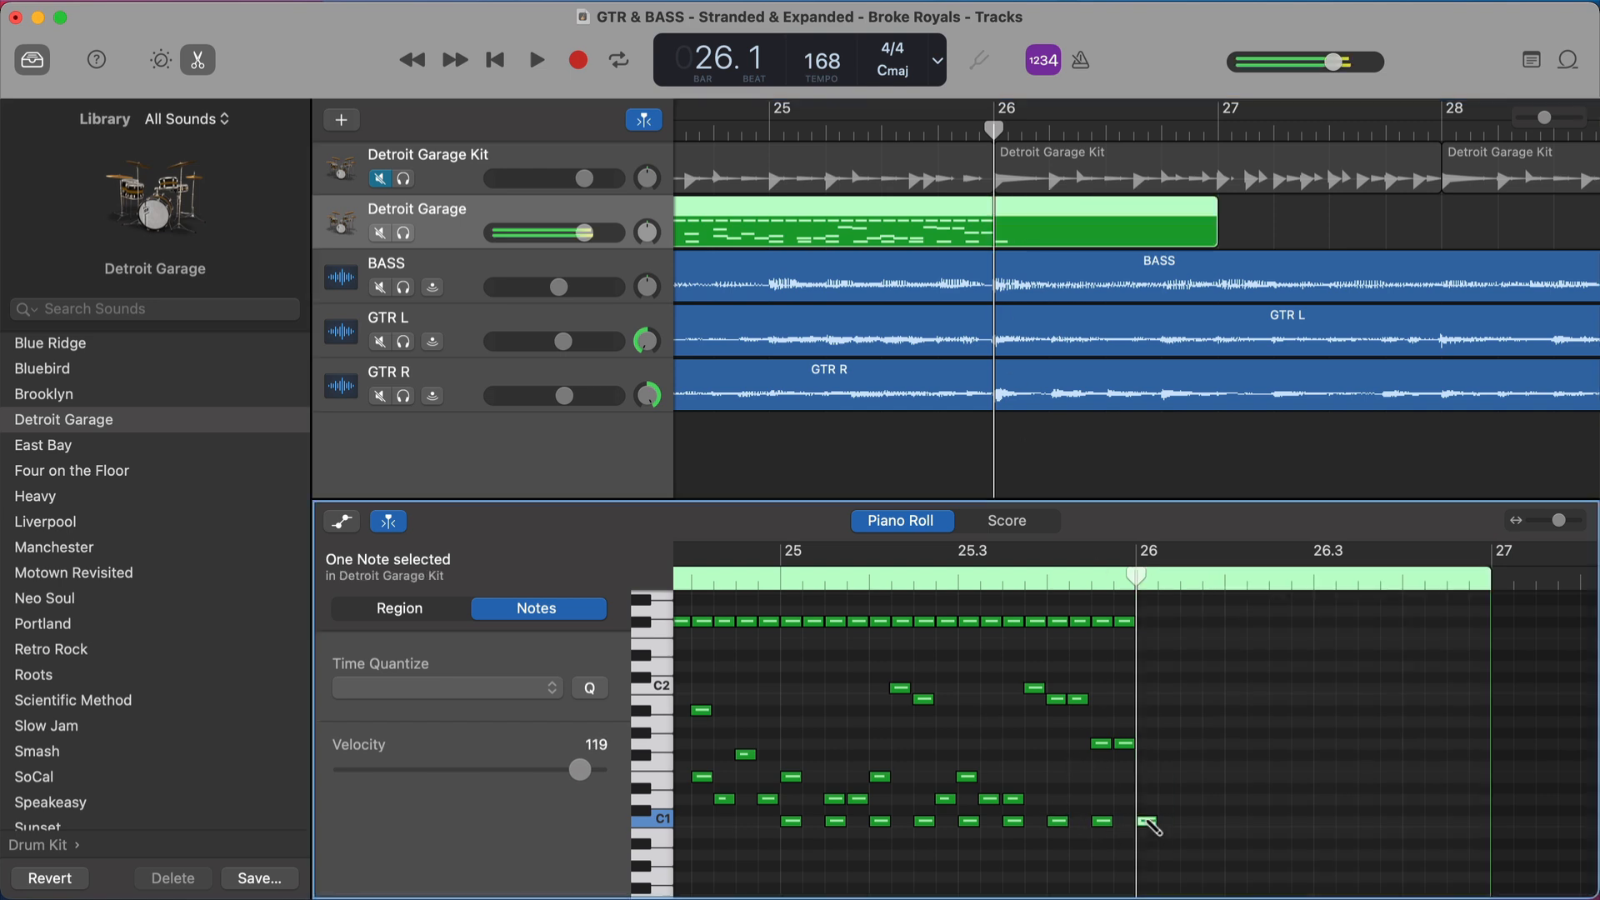
# Audition the drum sounds from C1 upward and add an A2 note at the start of bar 26
pyautogui.click(665, 824)
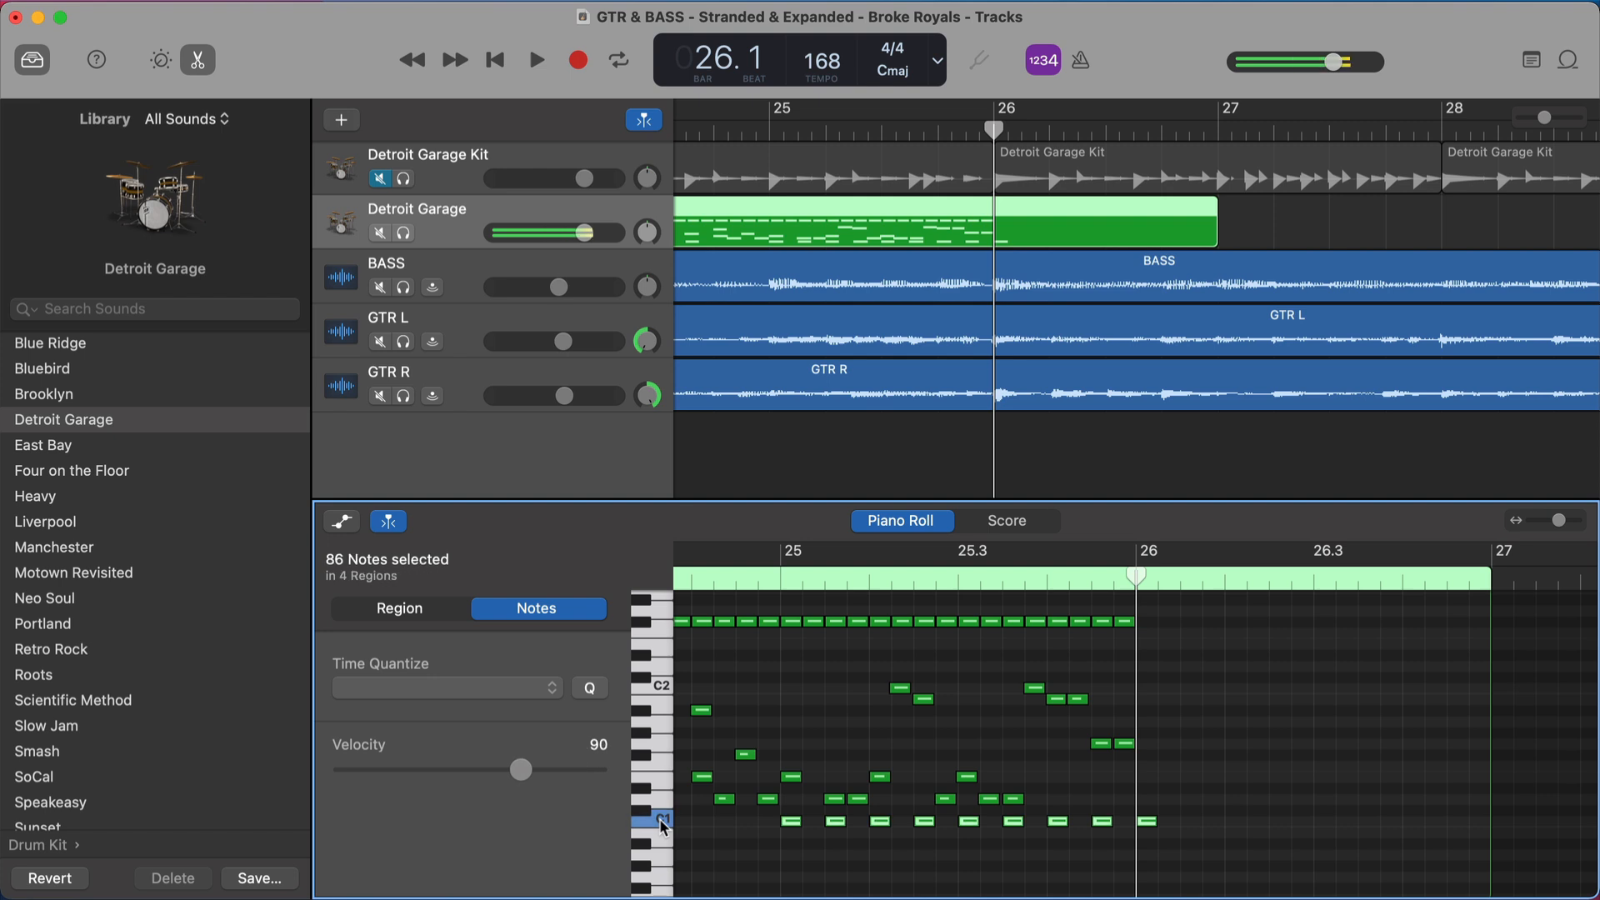
pyautogui.scroll(4, 1081, 754)
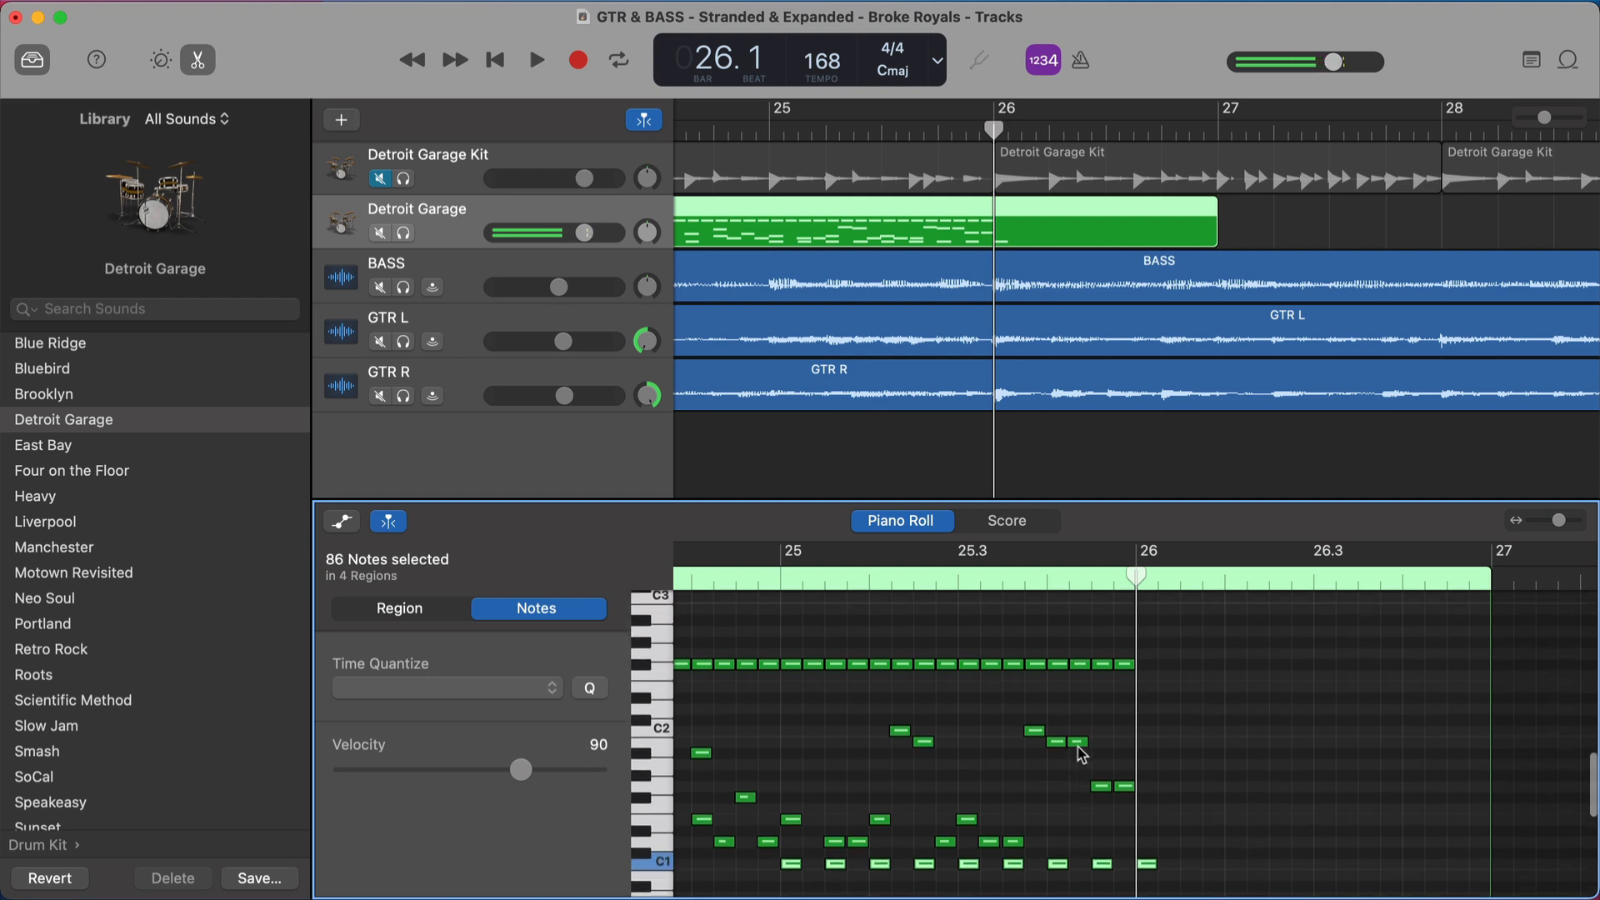
pyautogui.click(640, 754)
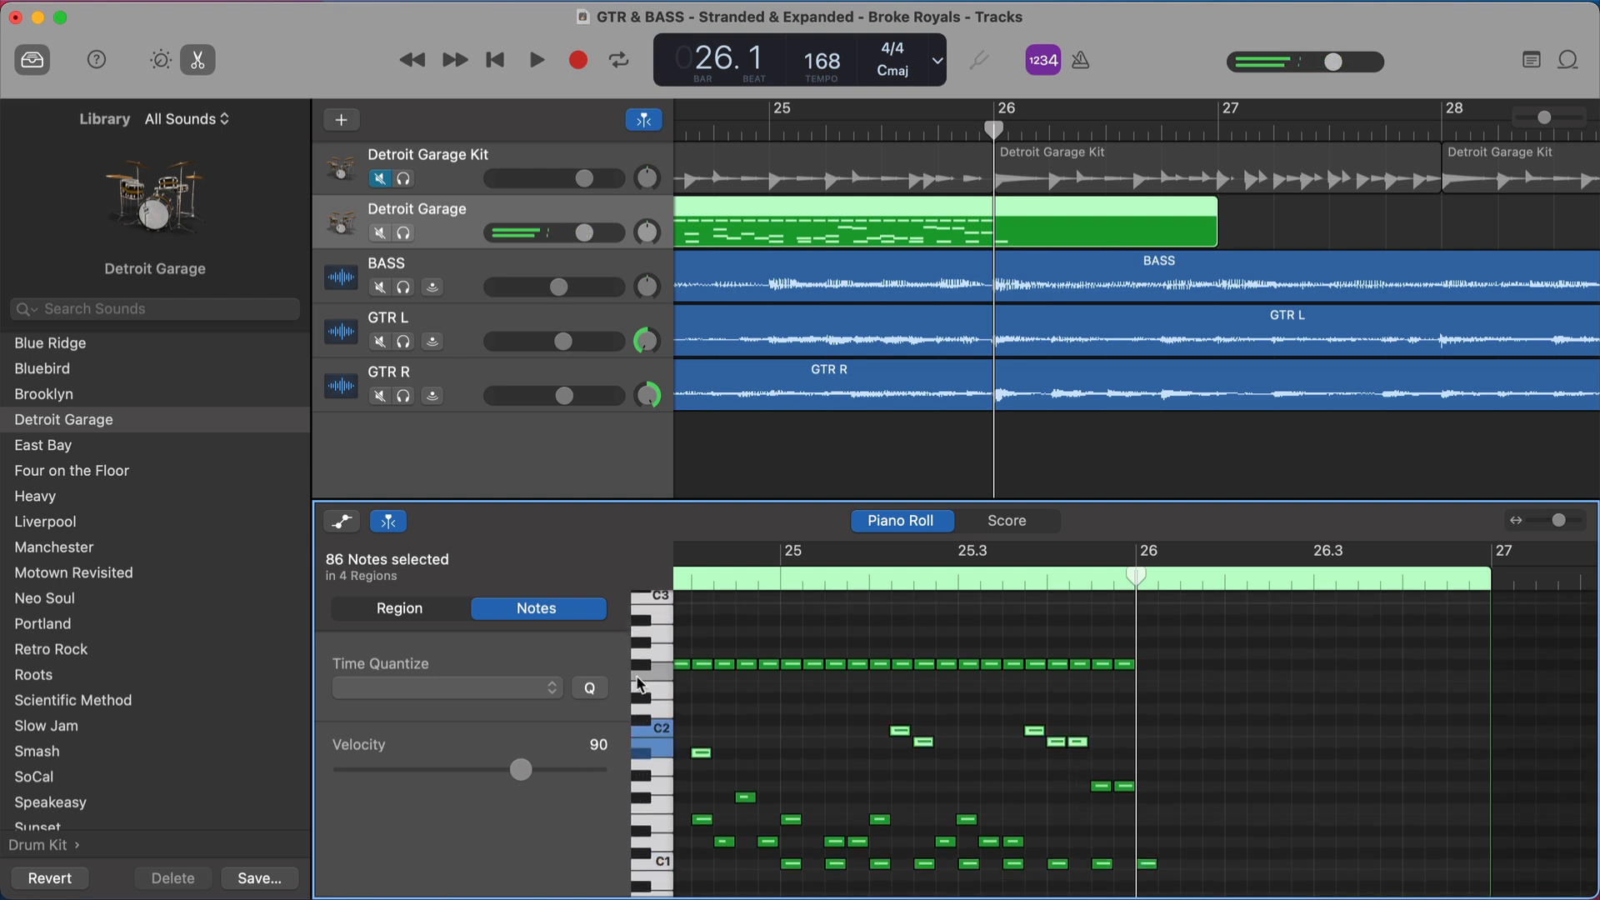
pyautogui.keyDown('shift'); pyautogui.click(641, 665); pyautogui.keyUp('shift')
pyautogui.keyDown('shift'); pyautogui.click(642, 631); pyautogui.keyUp('shift')
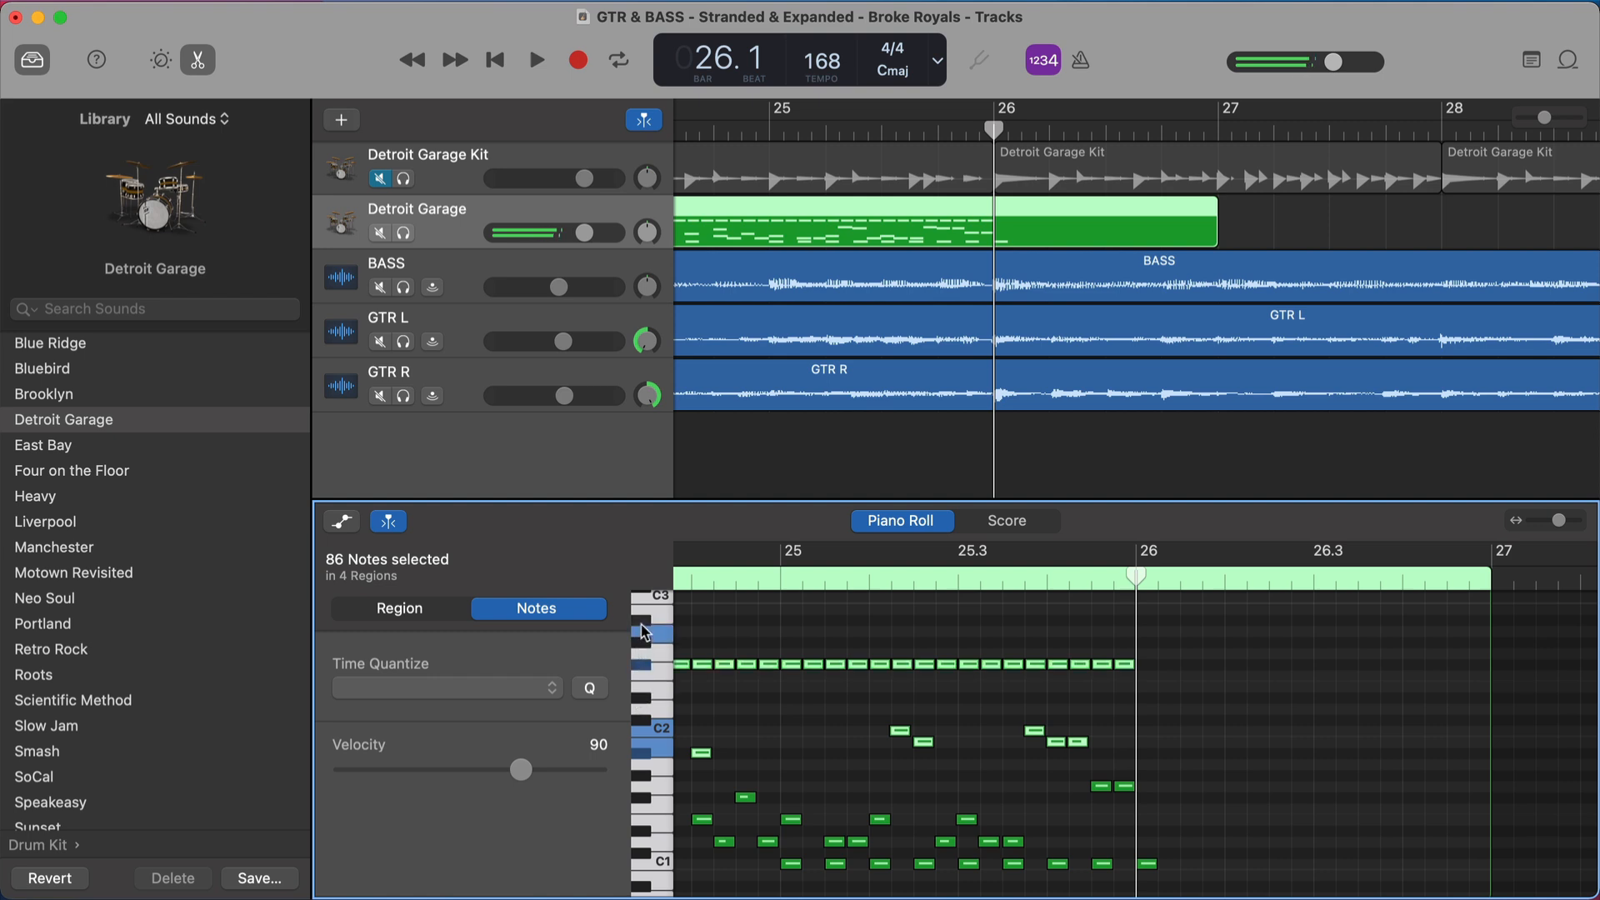
pyautogui.click(655, 635)
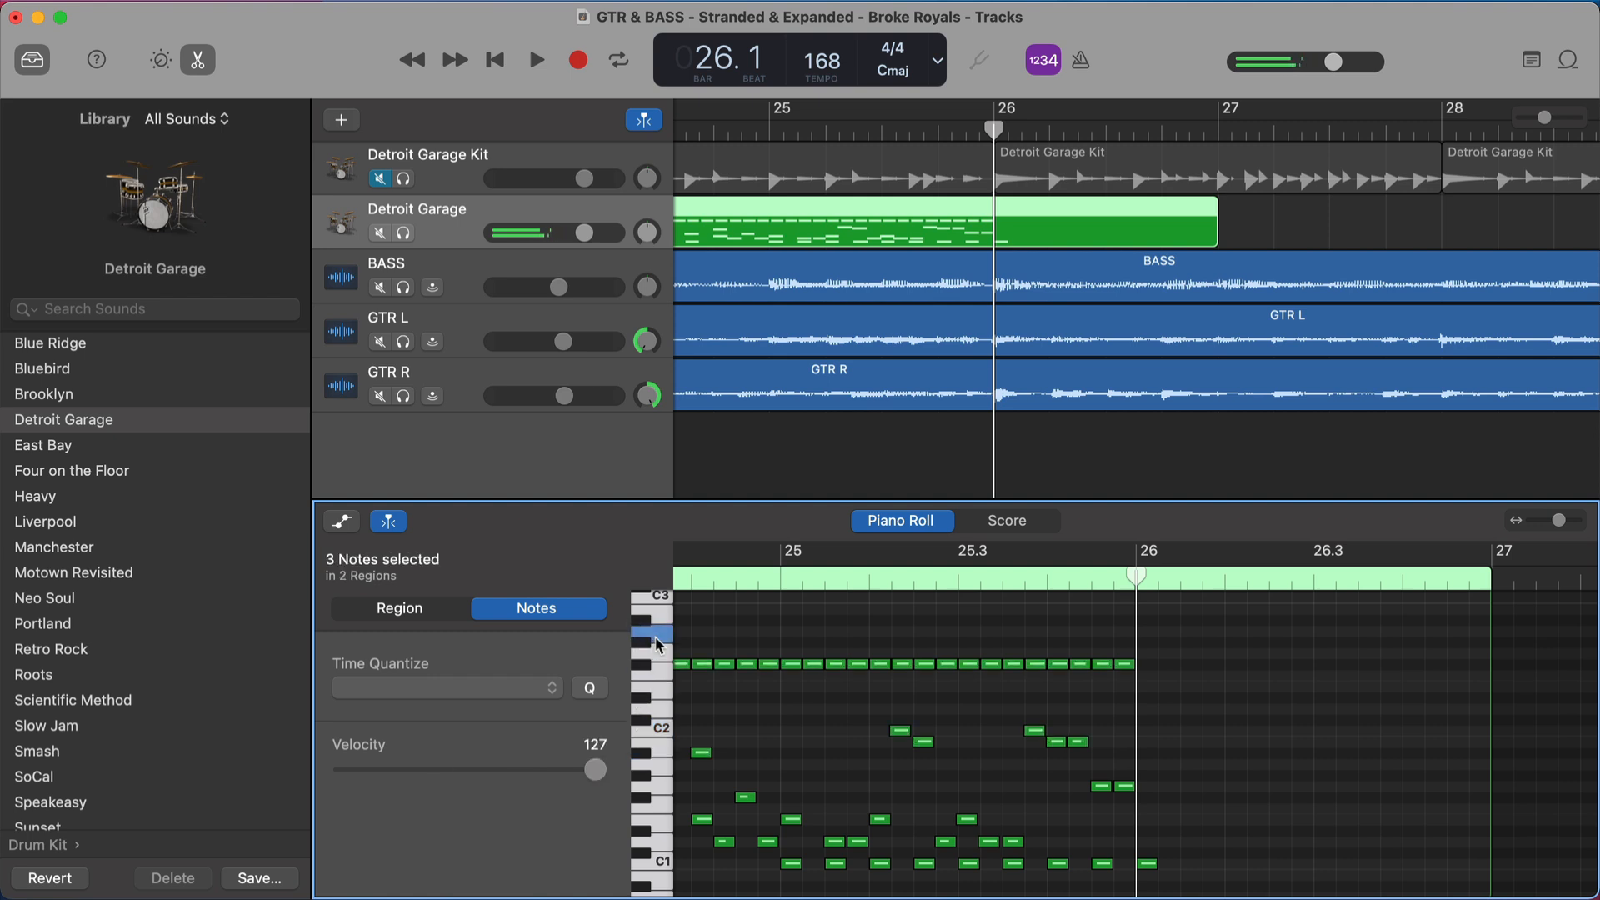
pyautogui.keyDown('super'); pyautogui.click(1147, 630); pyautogui.keyUp('super')
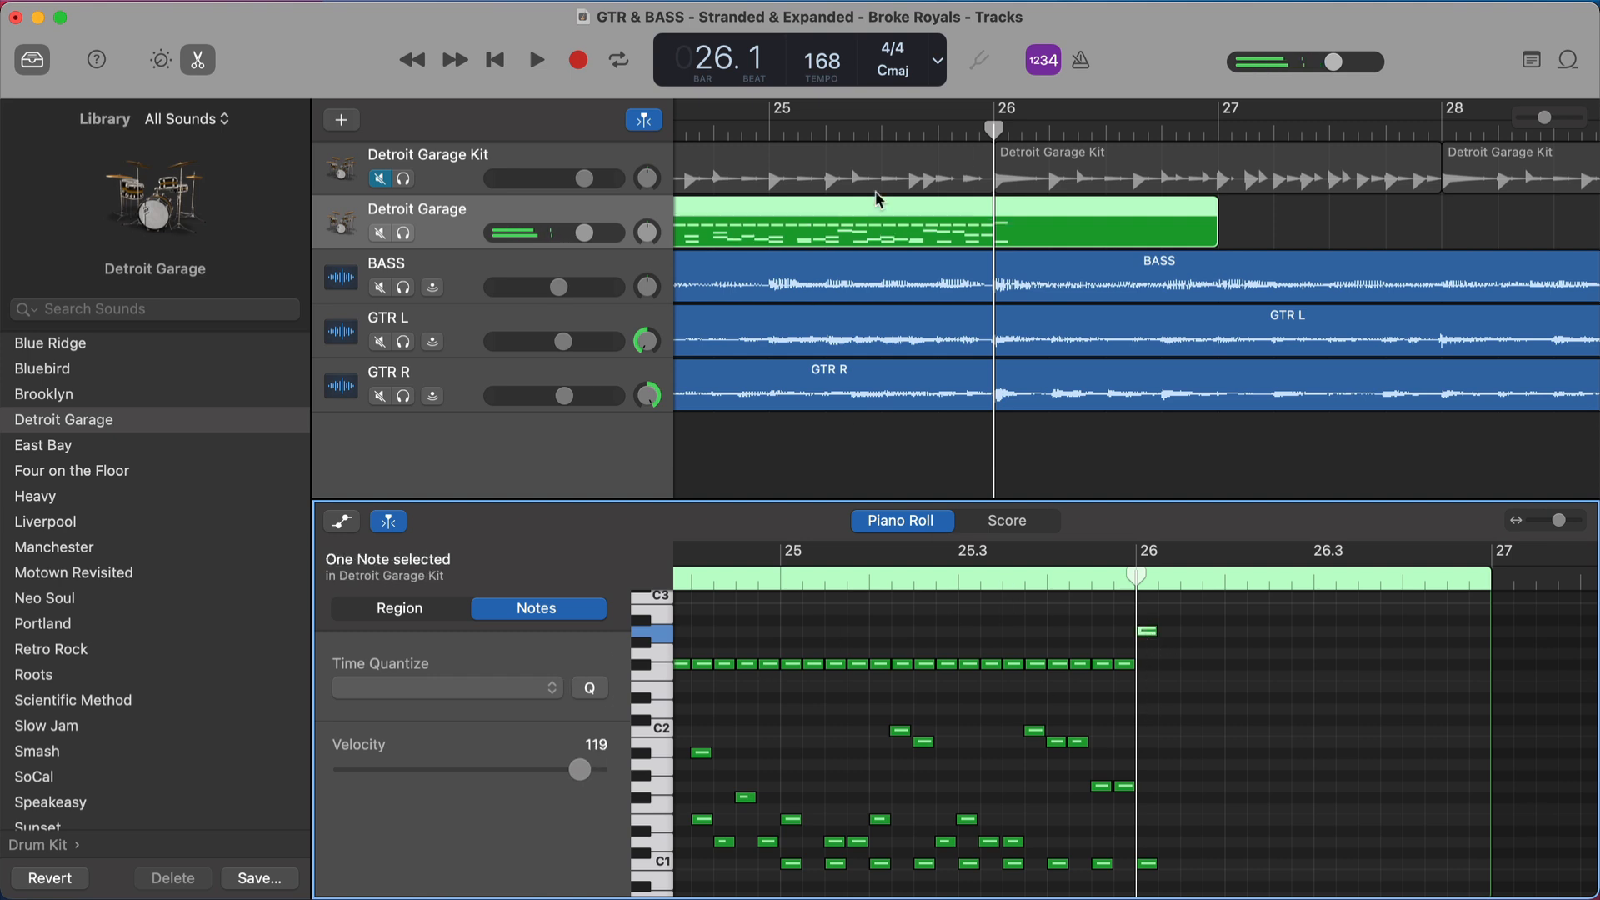
# Play the fill from bar 25 into bar 26 to hear the added notes with the full mix
pyautogui.click(847, 133)
pyautogui.press('space')
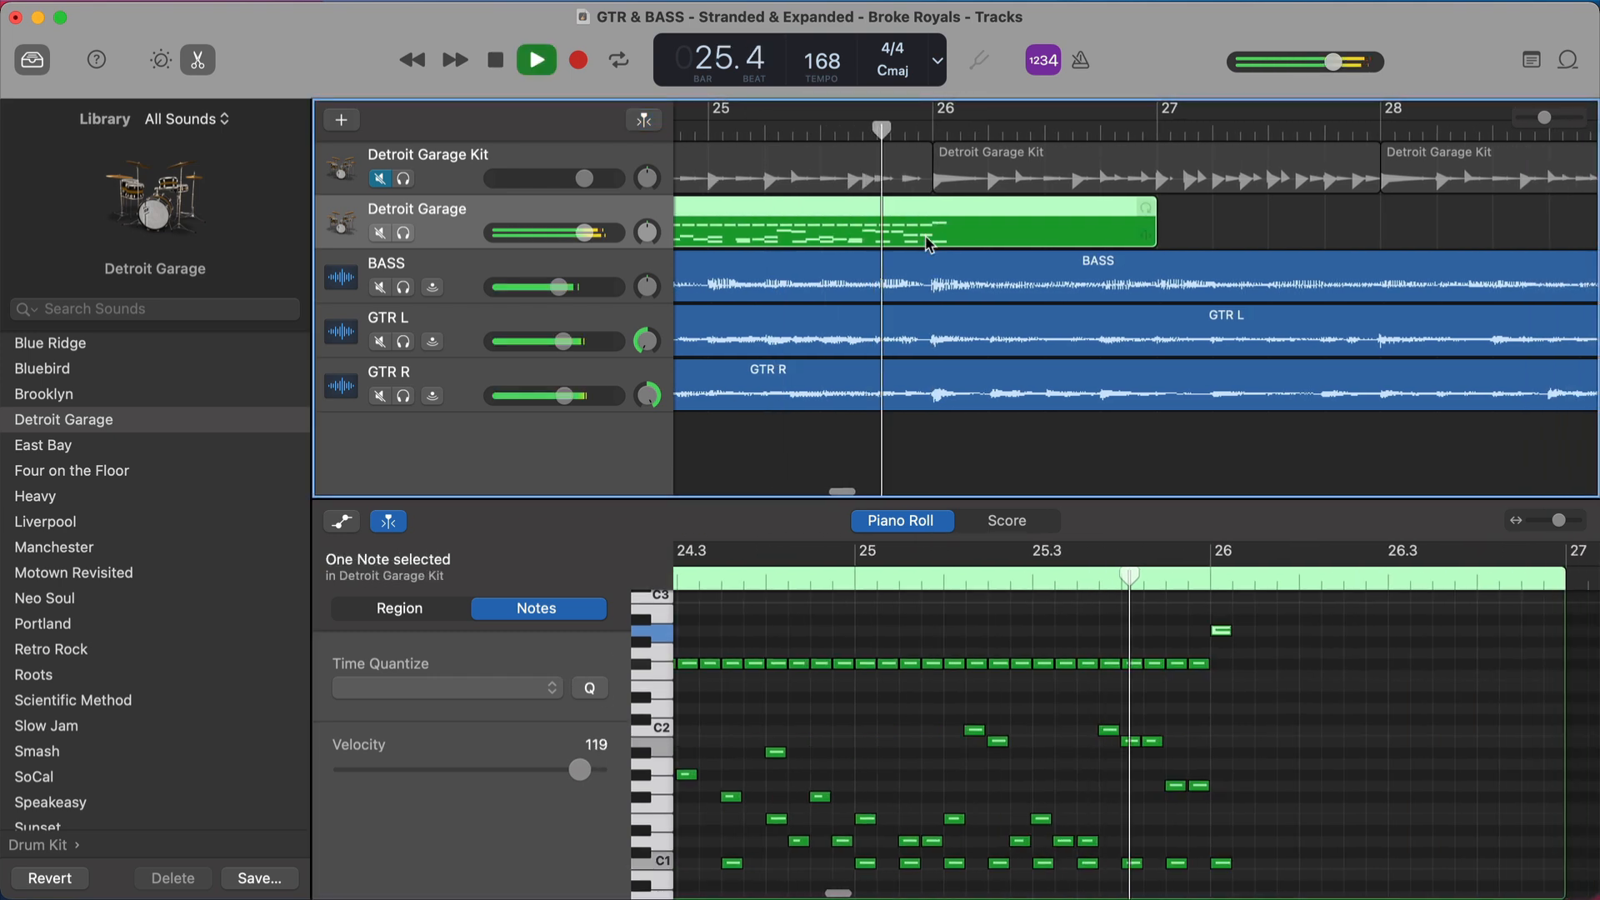
pyautogui.press('space')
# Compare the A2 note at bar 26 with the sounds below C1 and add an E0 note at the start of bar 26
pyautogui.press('super+Left')
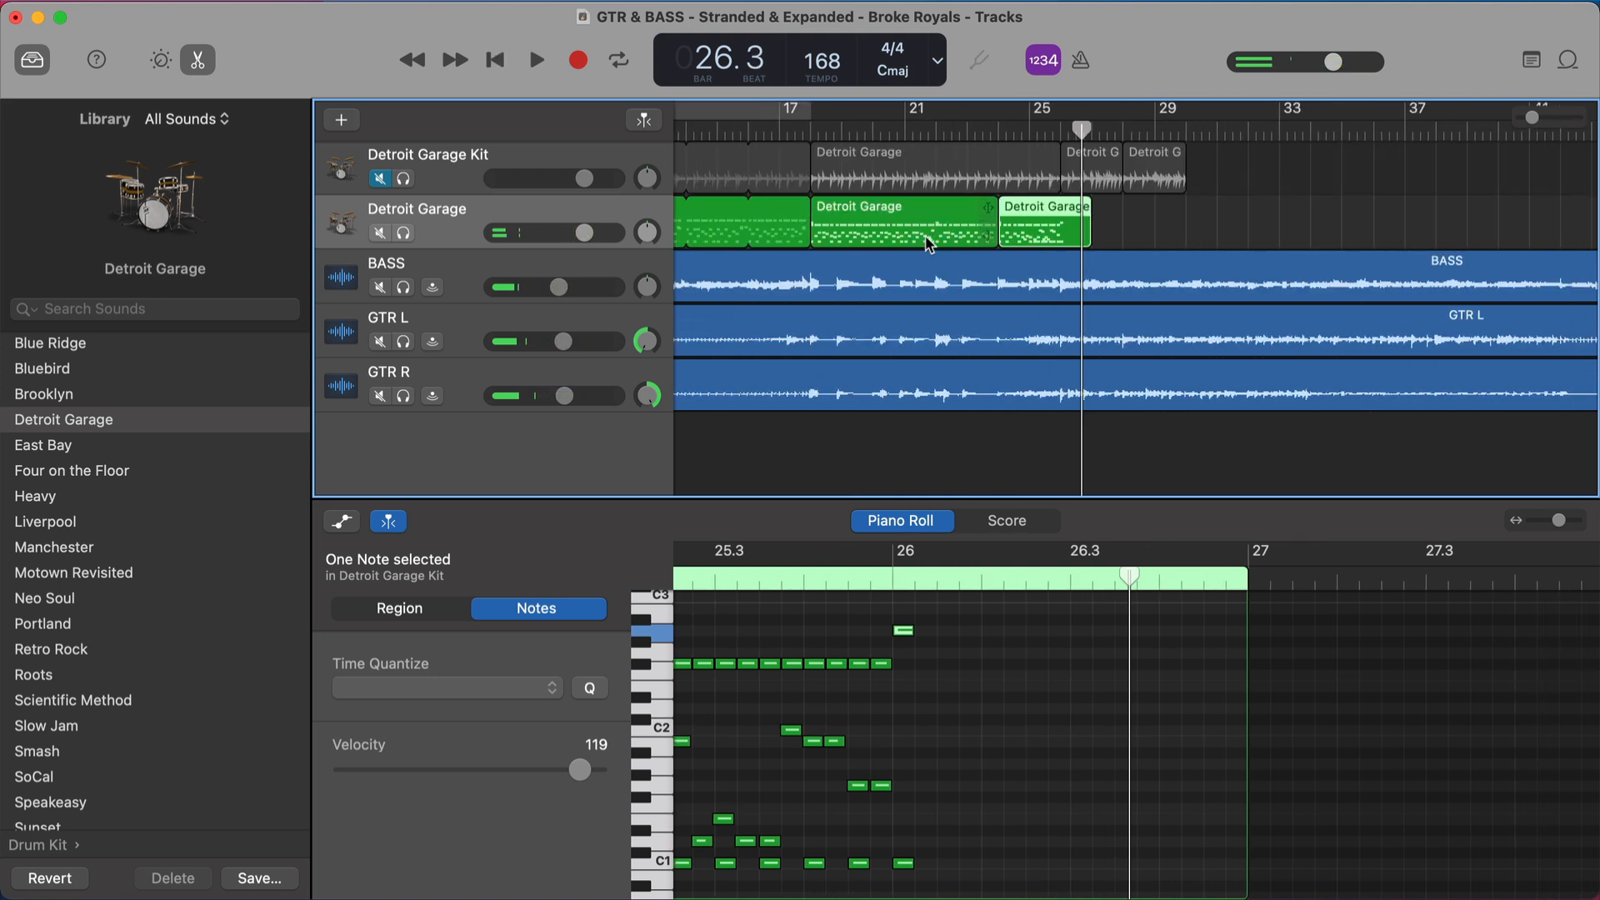
pyautogui.scroll(-3, 896, 681)
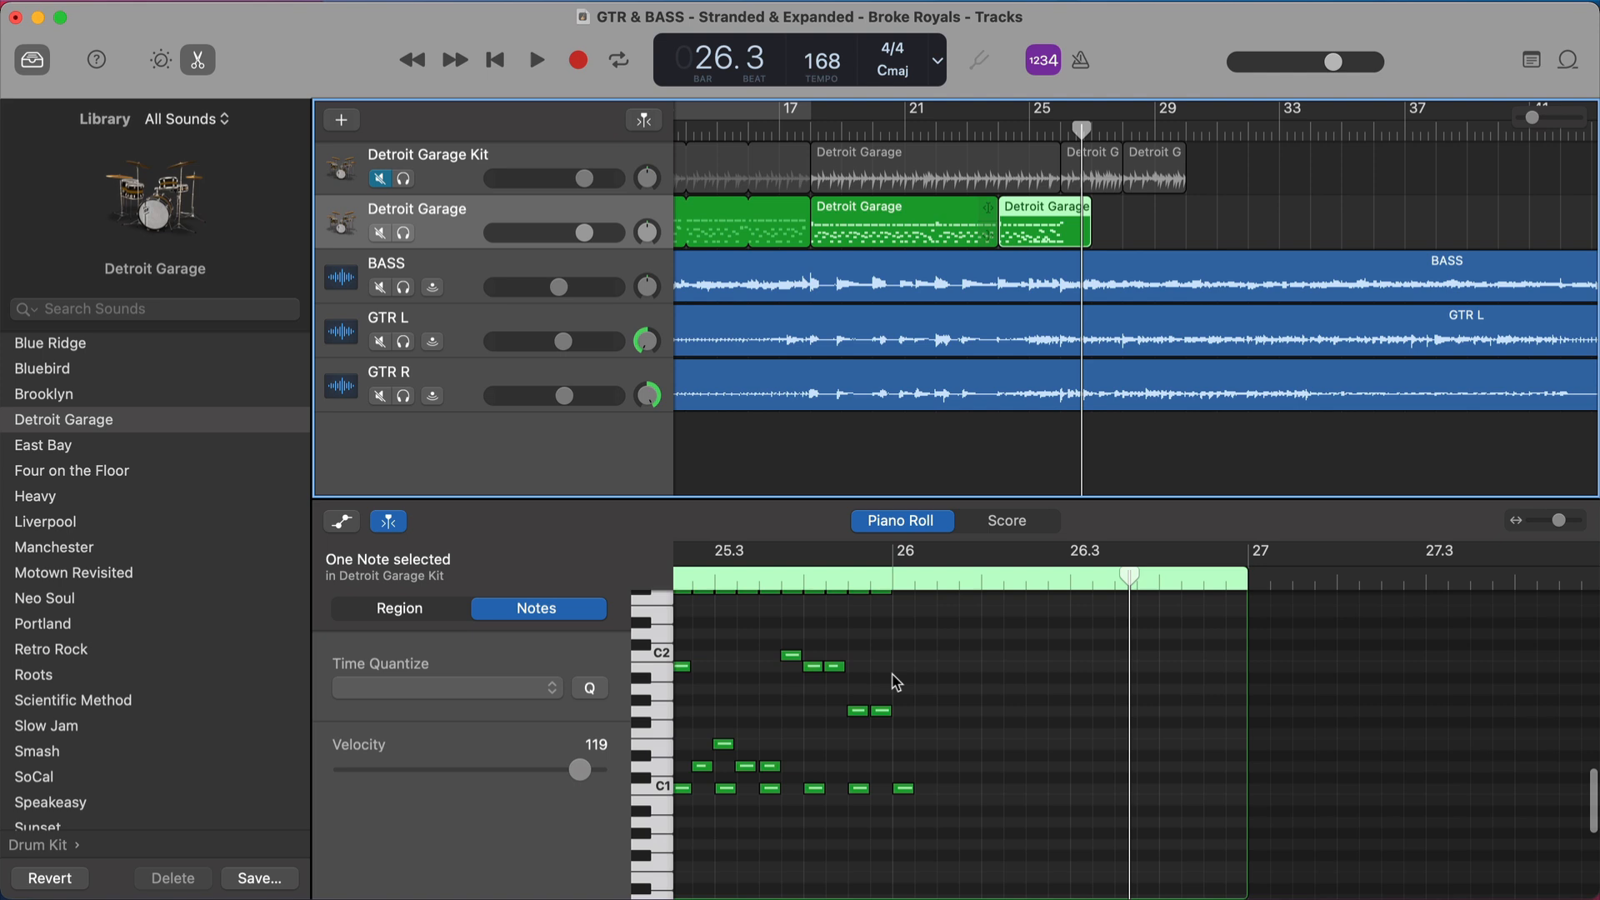
pyautogui.moveTo(655, 802); pyautogui.dragTo(651, 855)
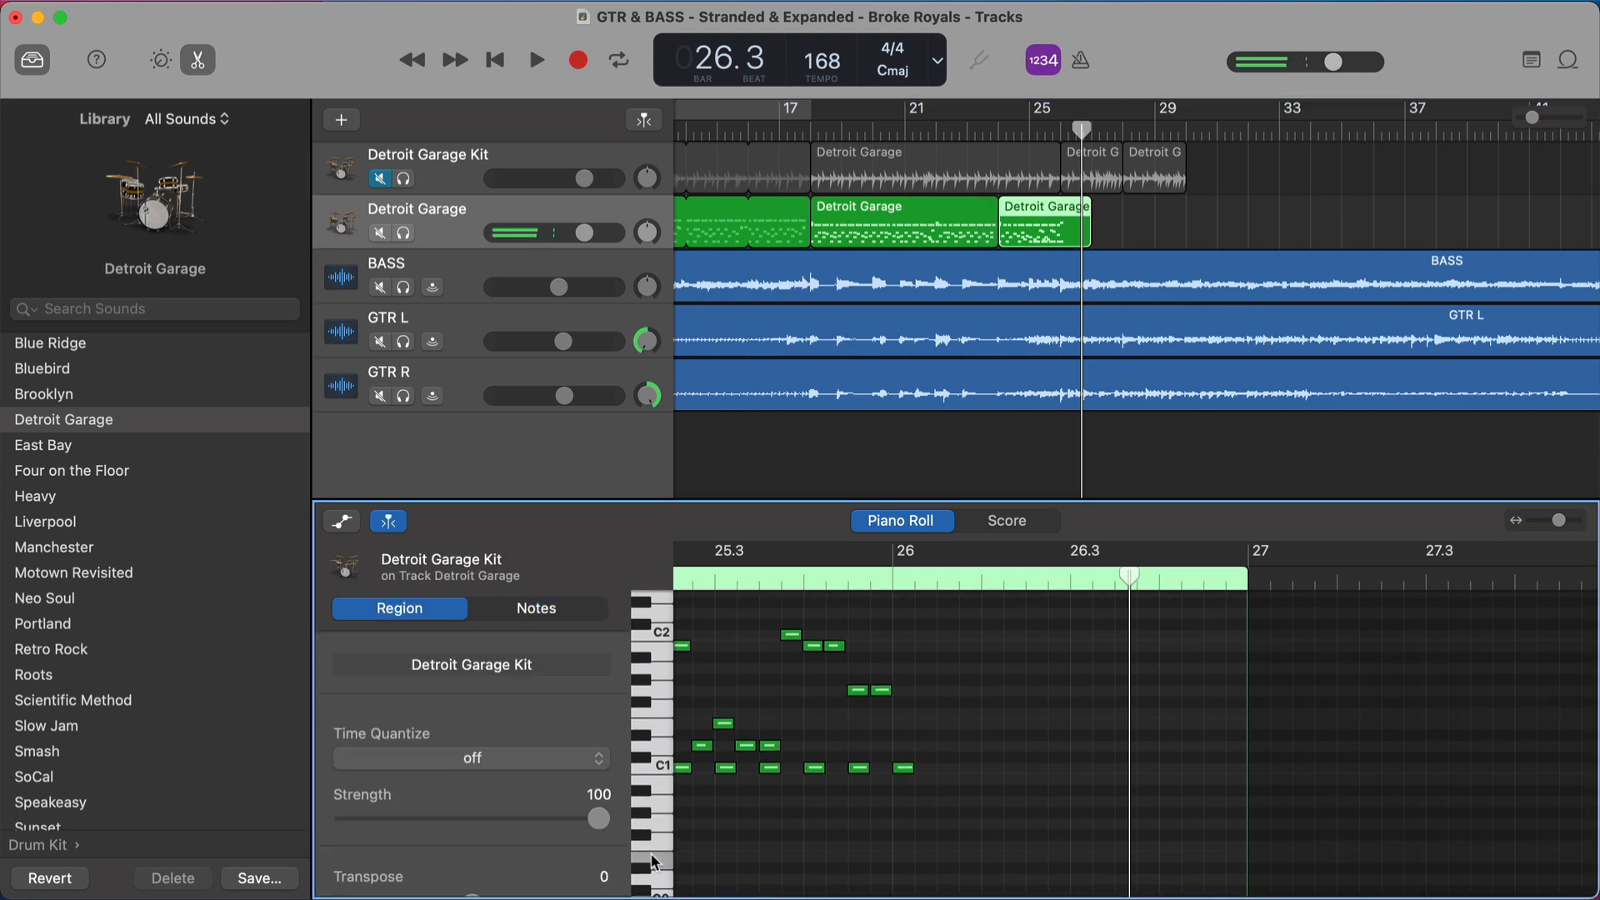
pyautogui.scroll(4, 783, 800)
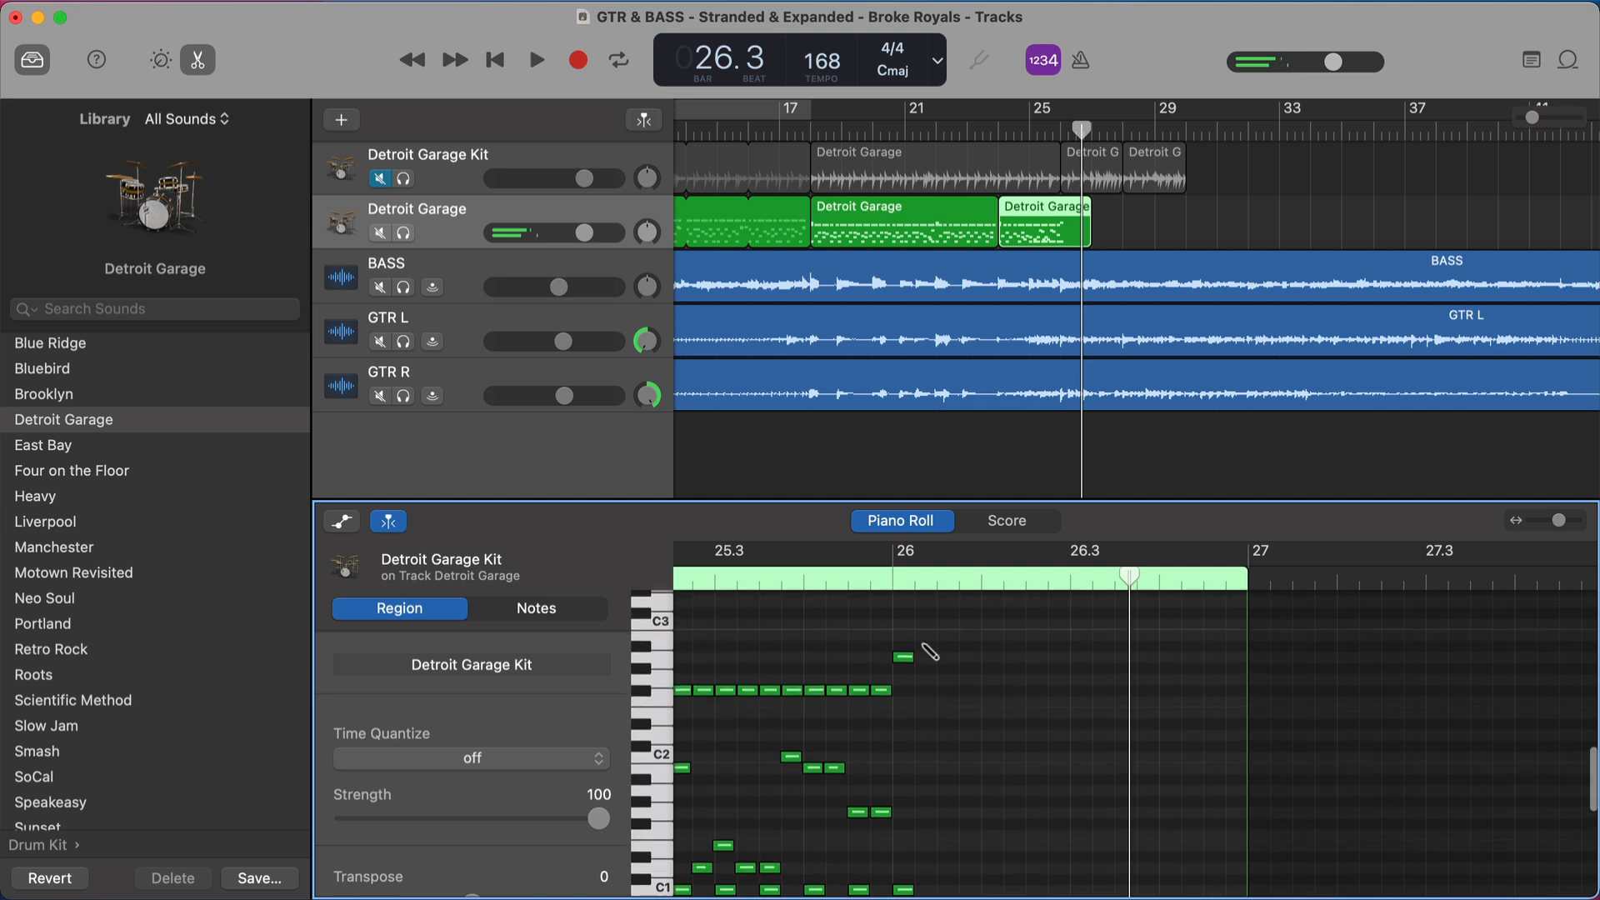
pyautogui.click(903, 657)
pyautogui.scroll(-2, 904, 658)
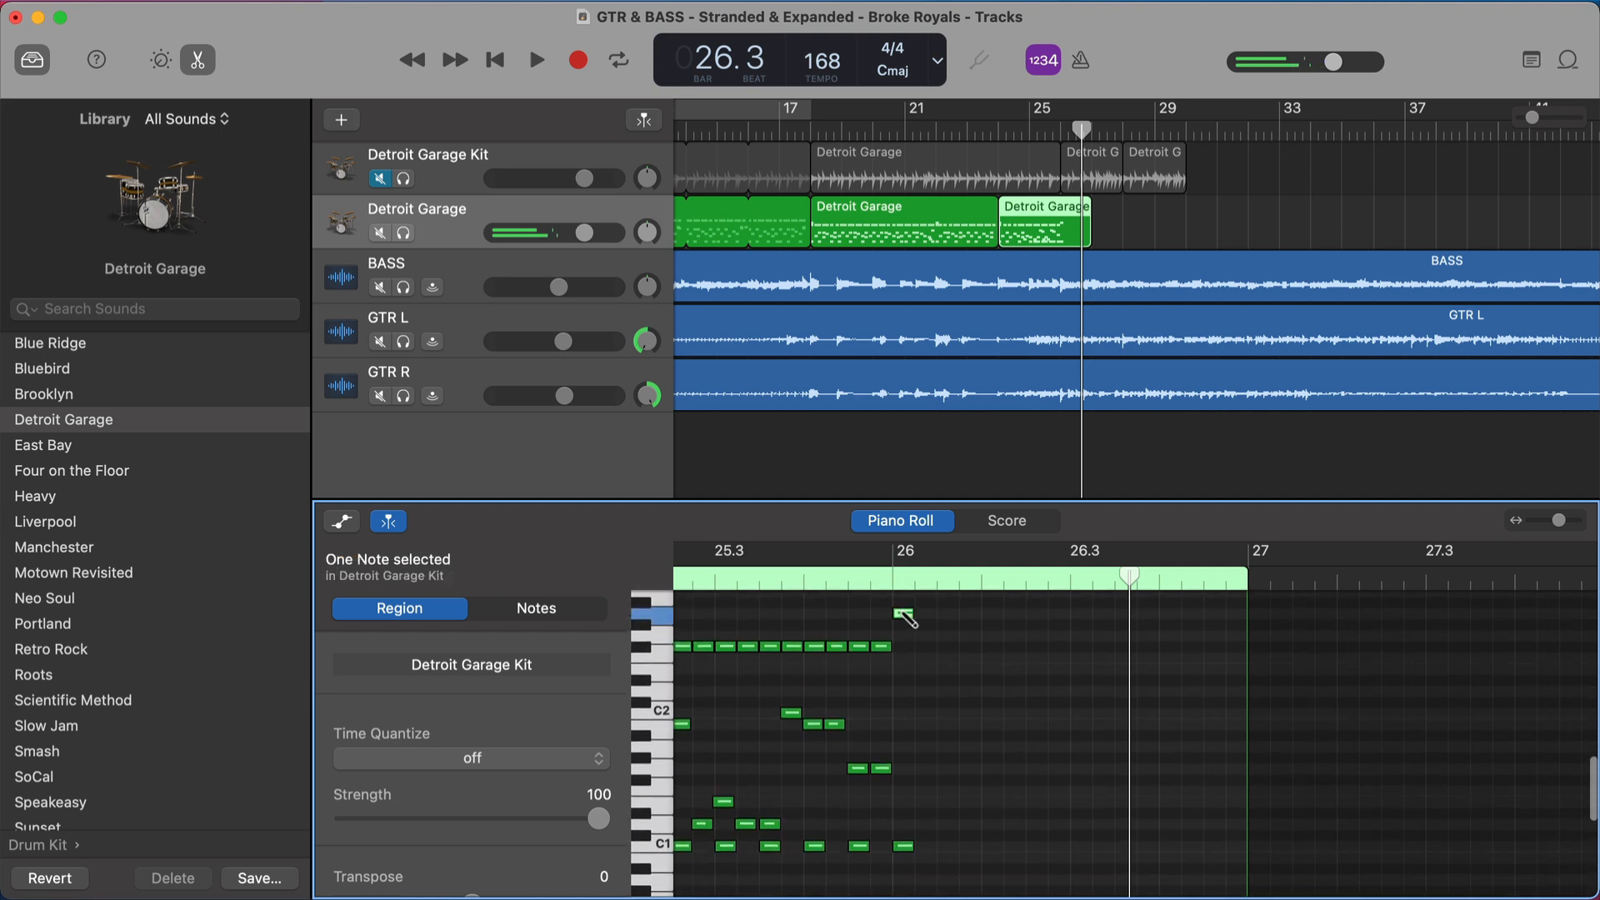
pyautogui.scroll(-5, 903, 661)
pyautogui.click(661, 801)
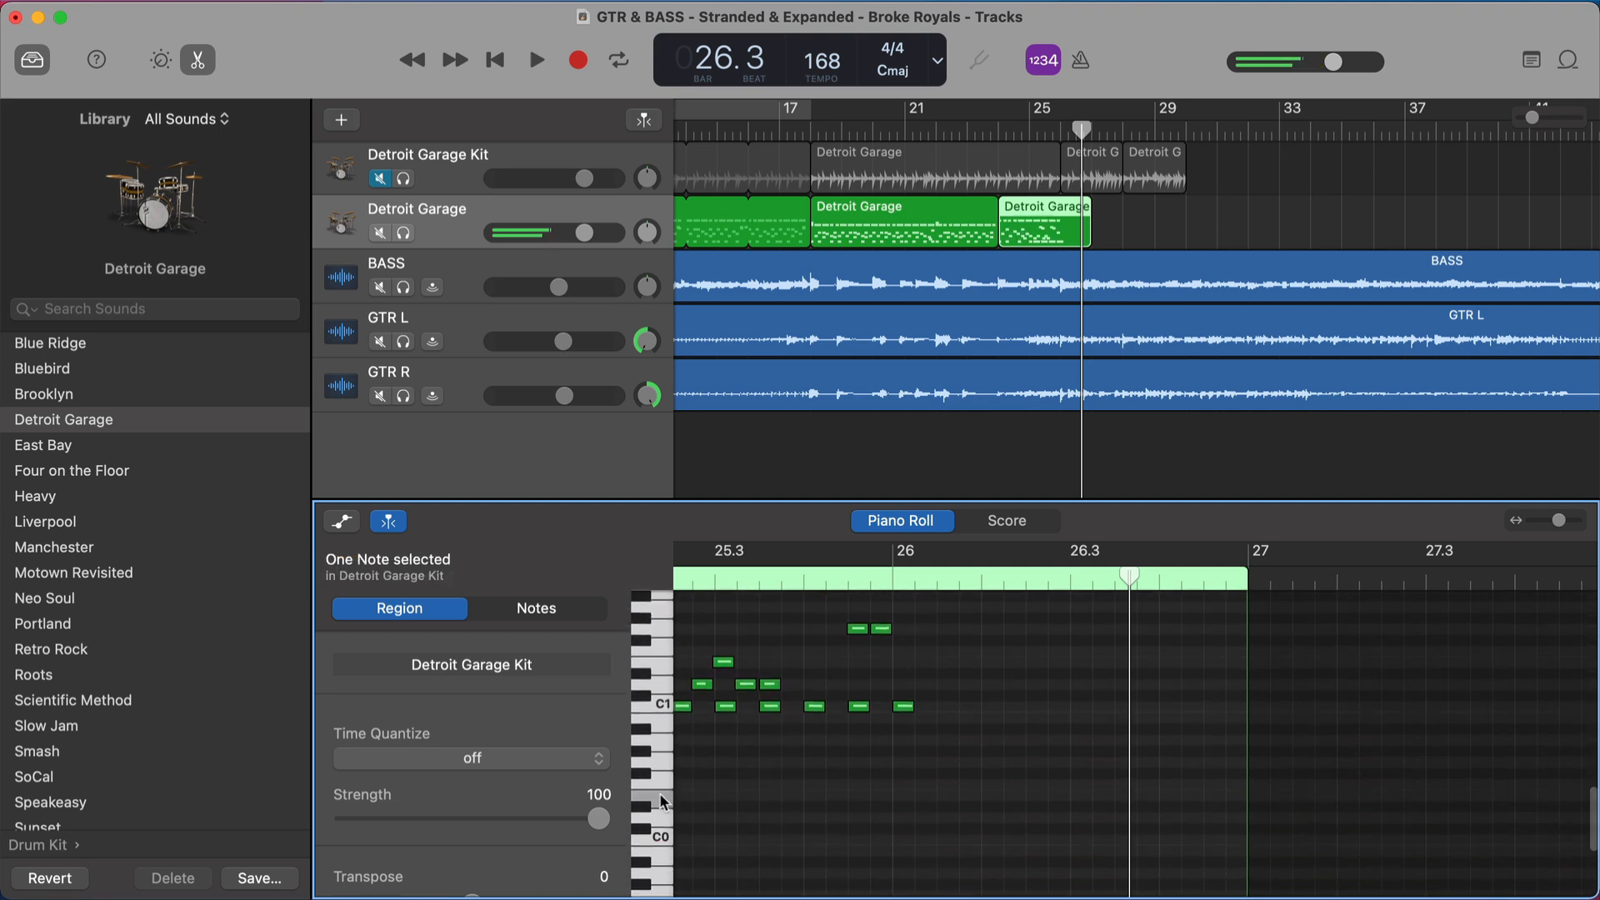
pyautogui.click(656, 784)
pyautogui.click(656, 800)
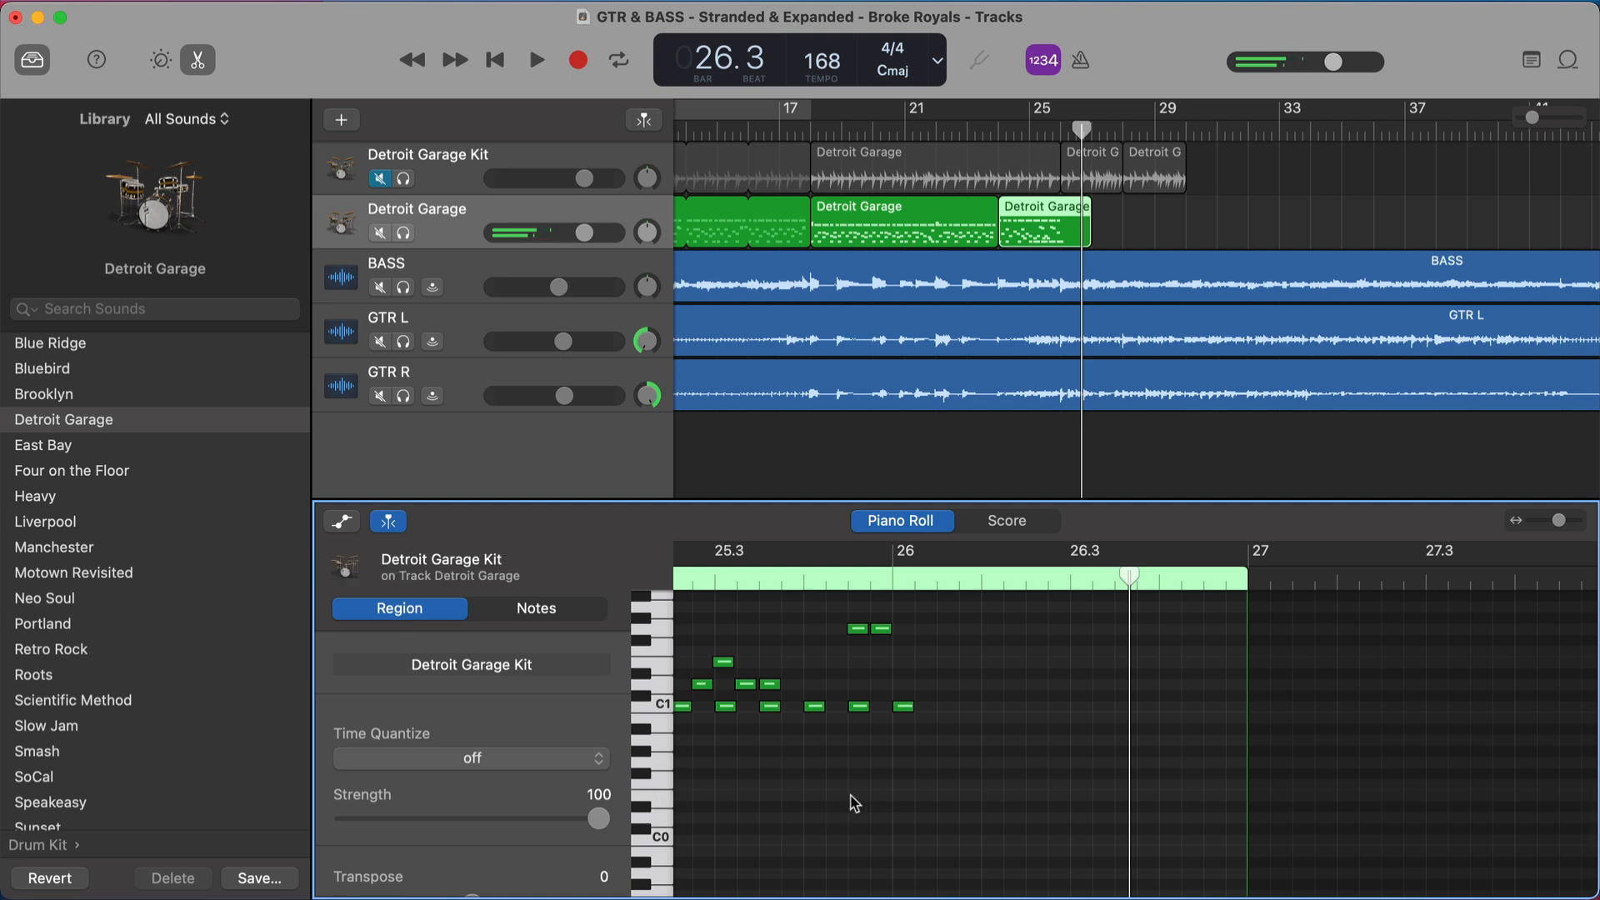
pyautogui.keyDown('super'); pyautogui.click(903, 796); pyautogui.keyUp('super')
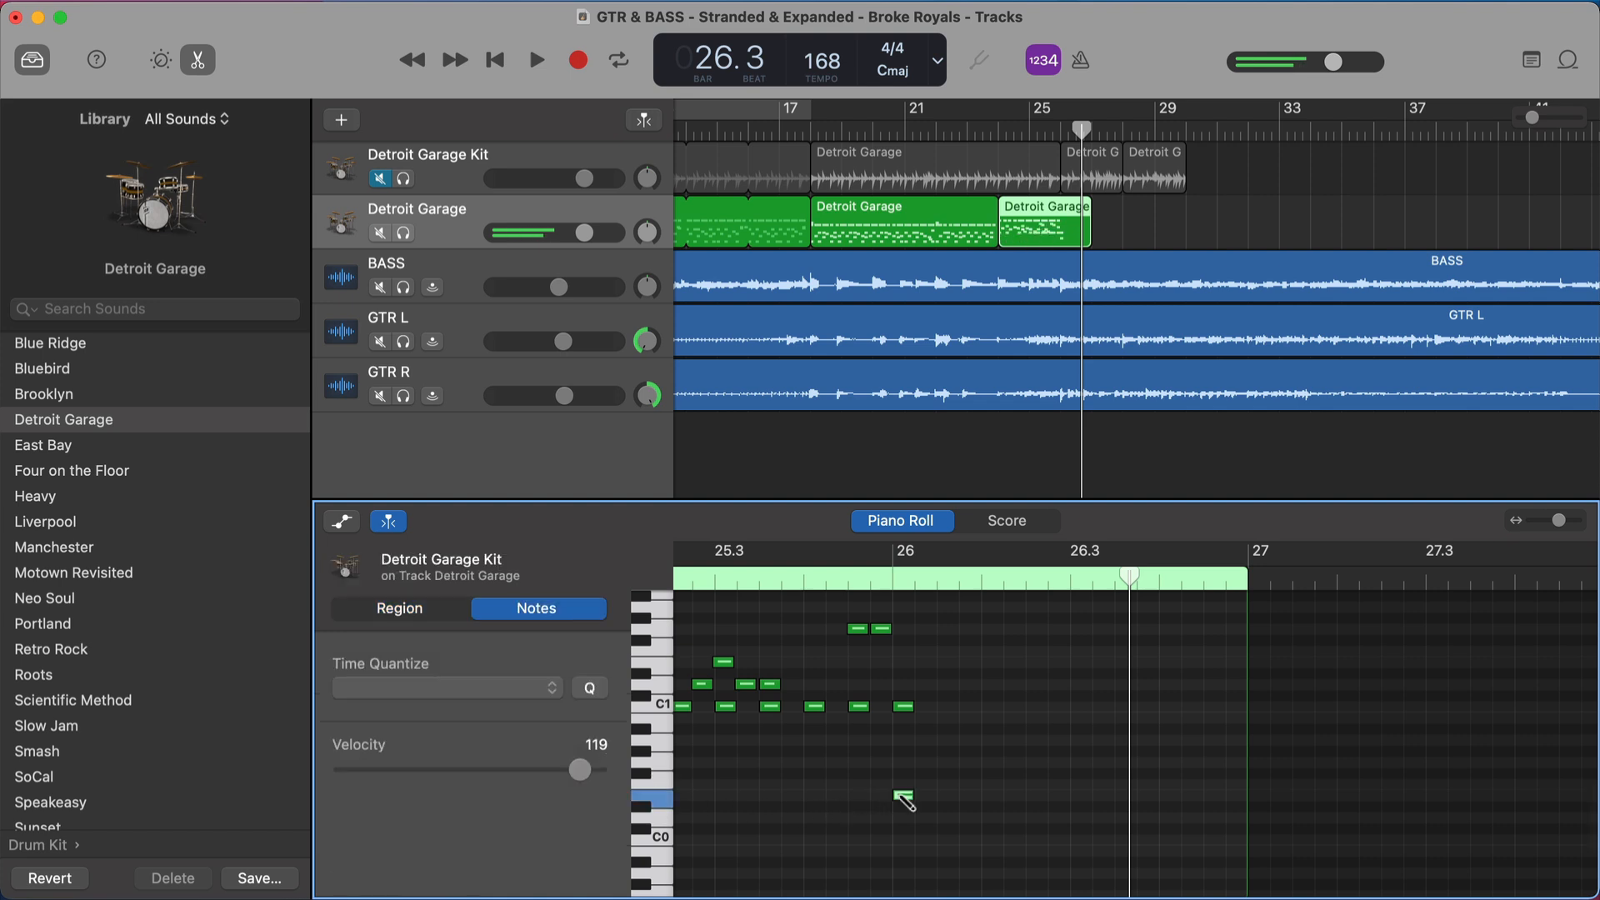
# Play the last drum region across the start of bar 26 to check the fill and its ending hit
pyautogui.click(1059, 133)
pyautogui.press('space')
pyautogui.hscroll(3, 1065, 146)
pyautogui.press('space')
pyautogui.scroll(-5, 1066, 152)
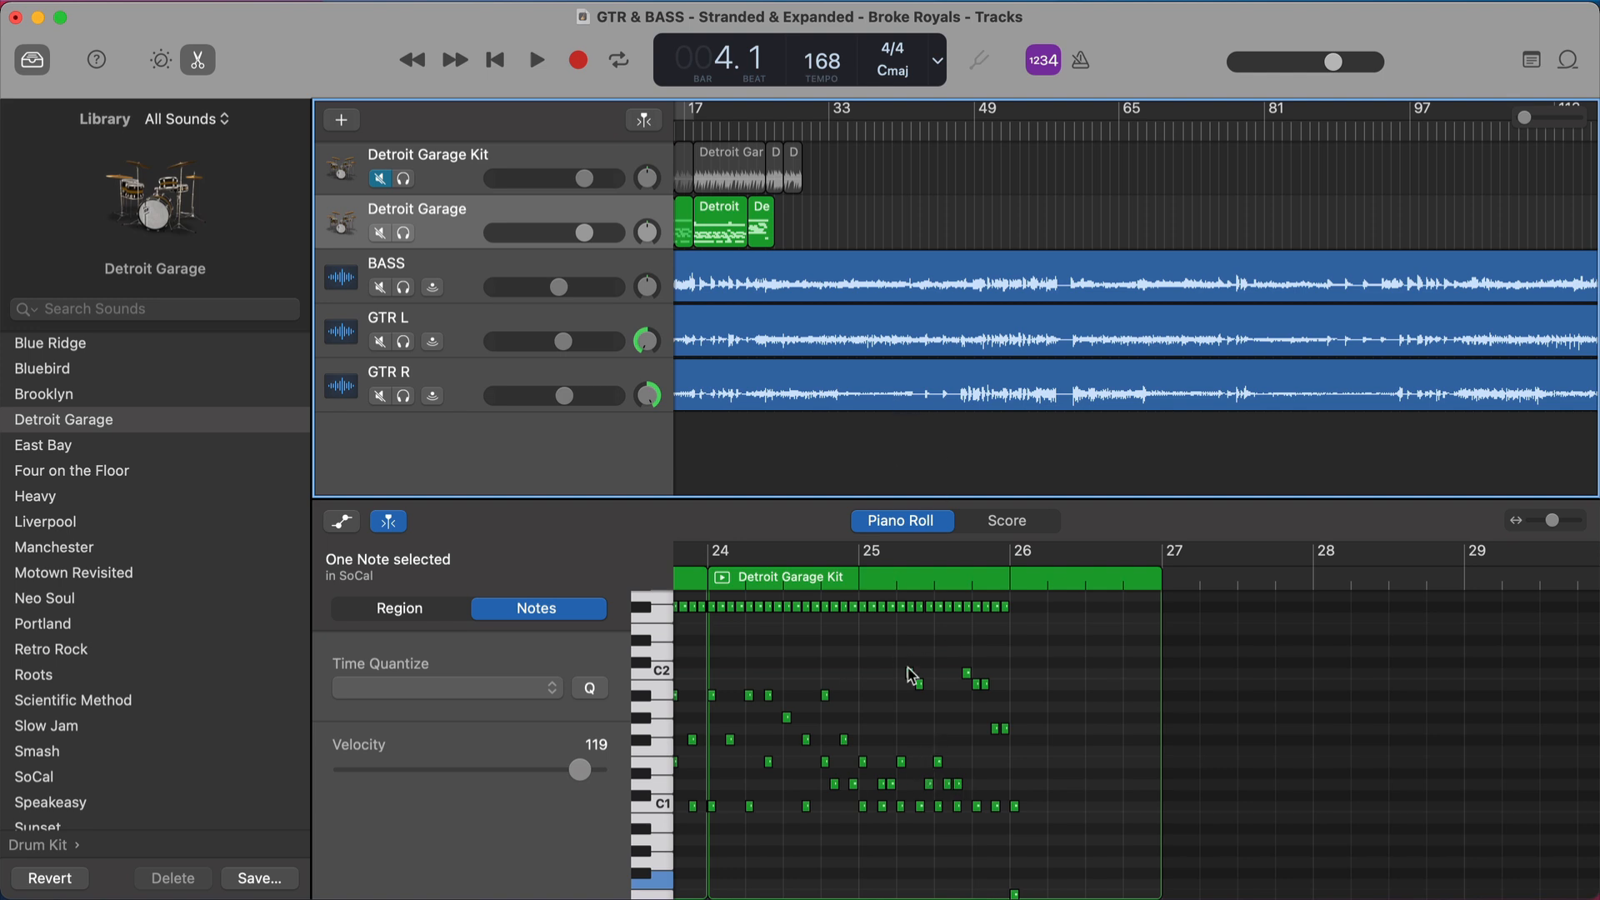
pyautogui.click(757, 126)
pyautogui.scroll(5, 757, 127)
pyautogui.scroll(1, 757, 126)
pyautogui.hscroll(-2, 722, 222)
pyautogui.press('space')
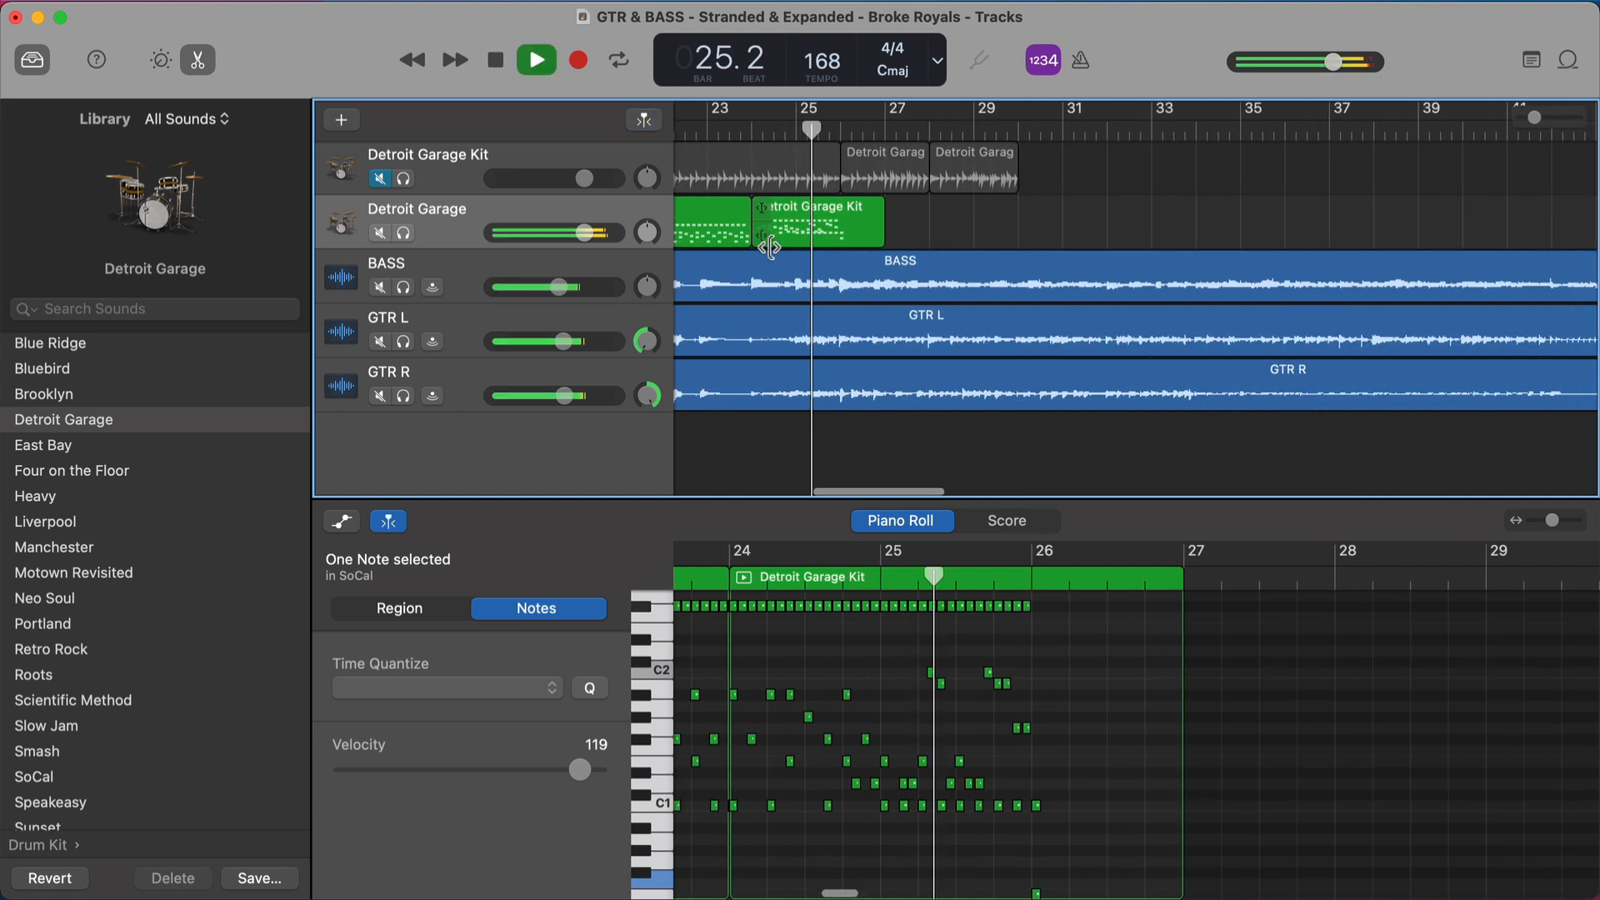
pyautogui.press('space')
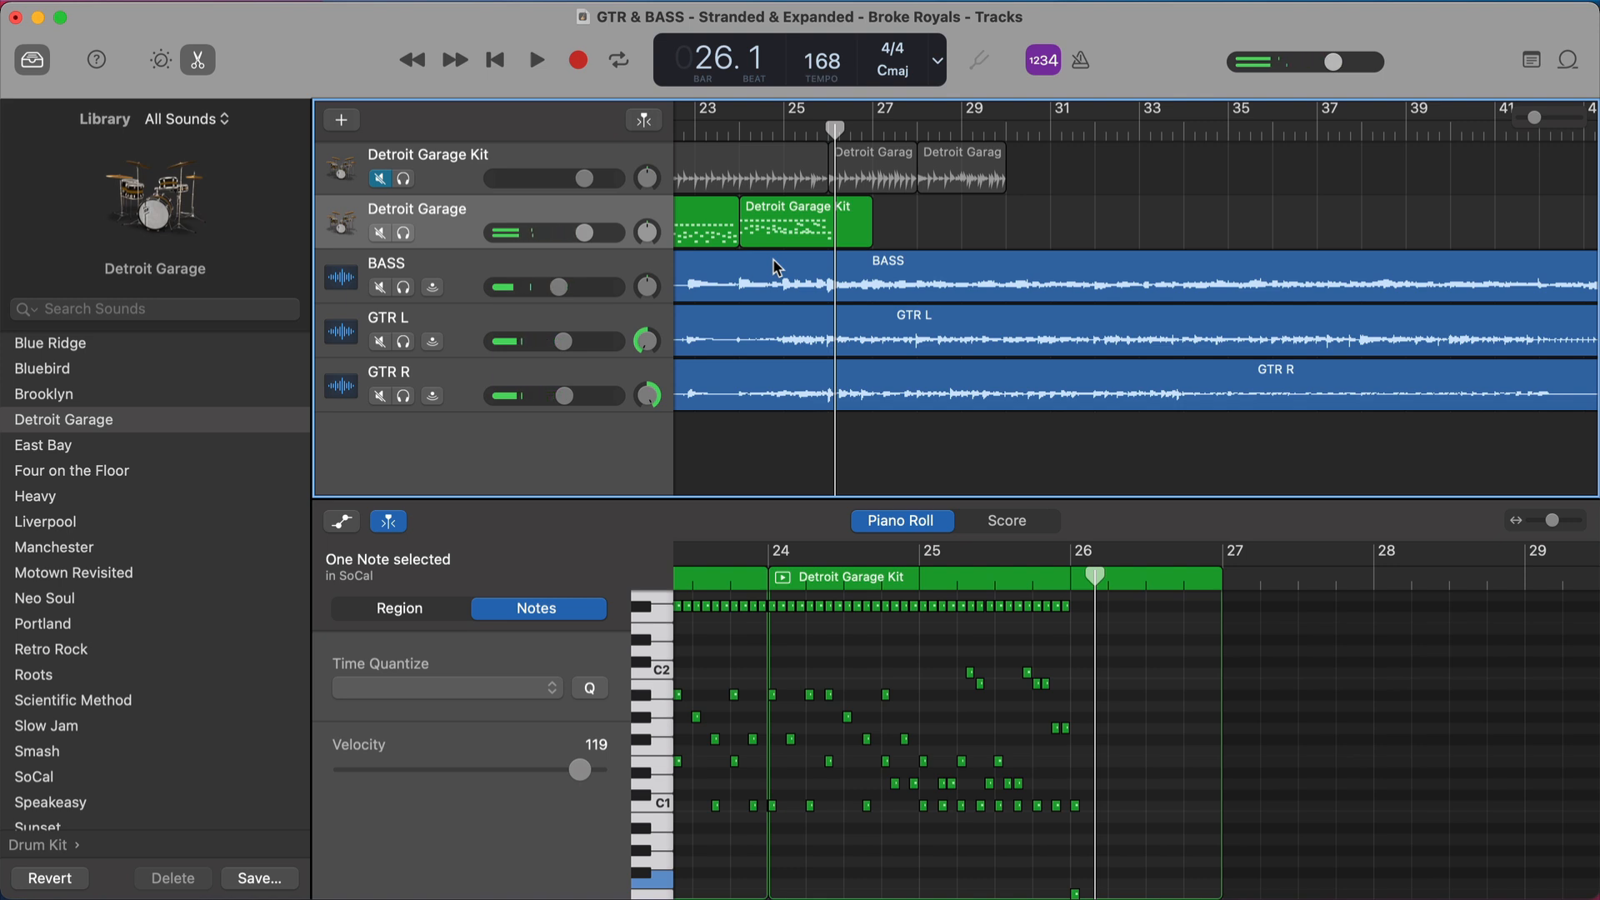
# Delete the Detroit Garage Kit region's notes from bar 24 to the start of bar 26, including the high note at bar 24
pyautogui.scroll(1, 1017, 762)
pyautogui.click(1102, 831)
pyautogui.moveTo(1100, 826); pyautogui.dragTo(773, 606)
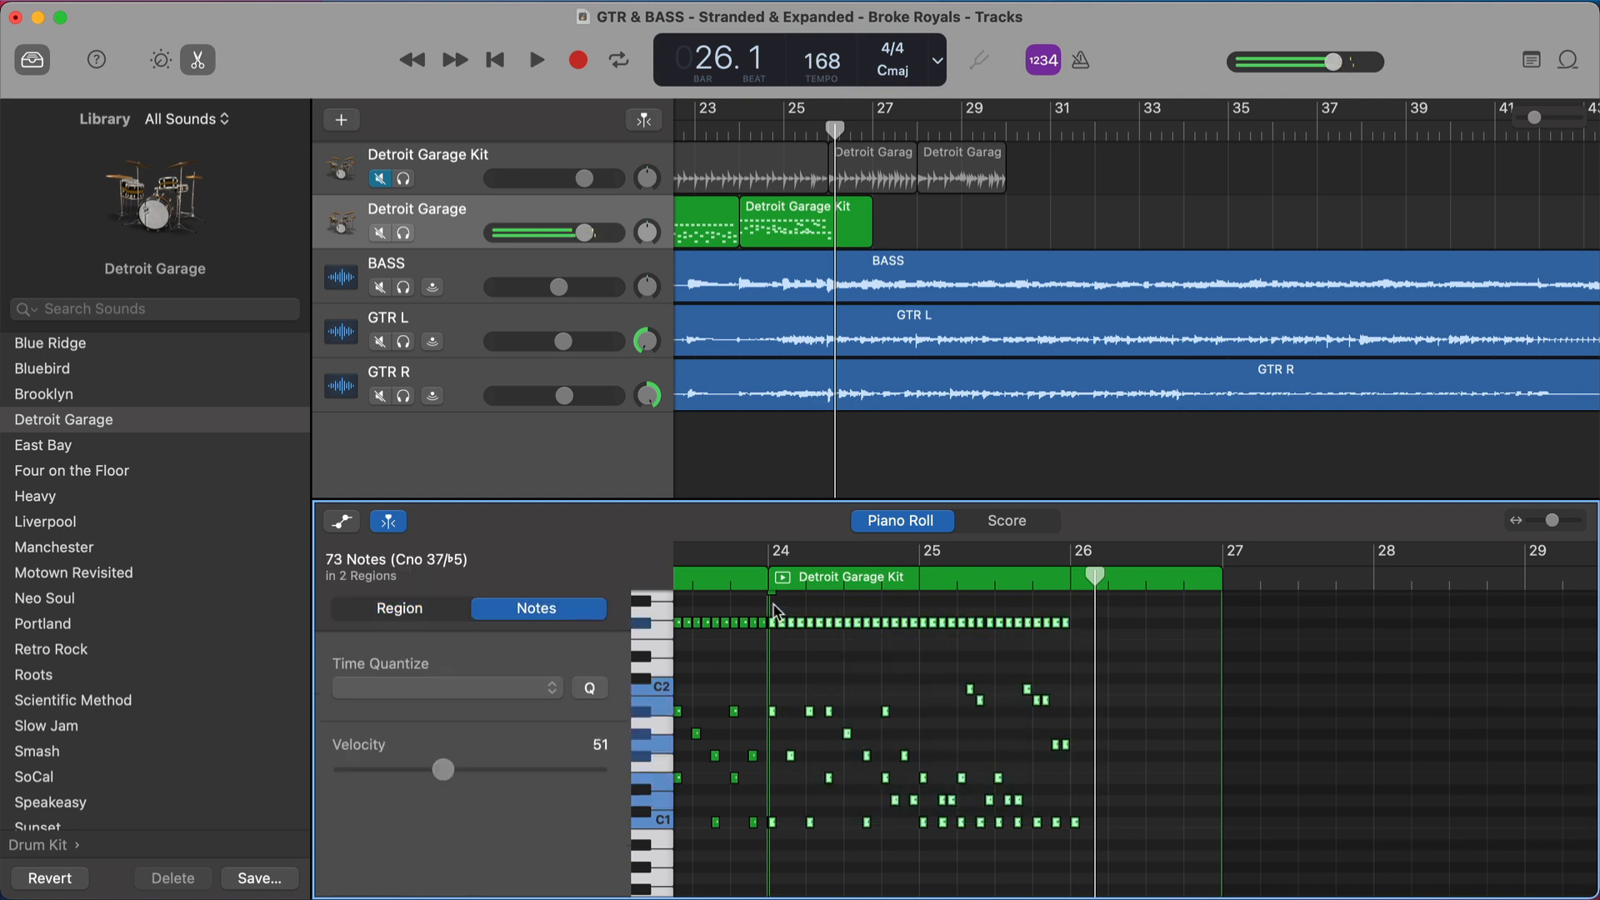
pyautogui.press('Delete')
pyautogui.scroll(3, 875, 663)
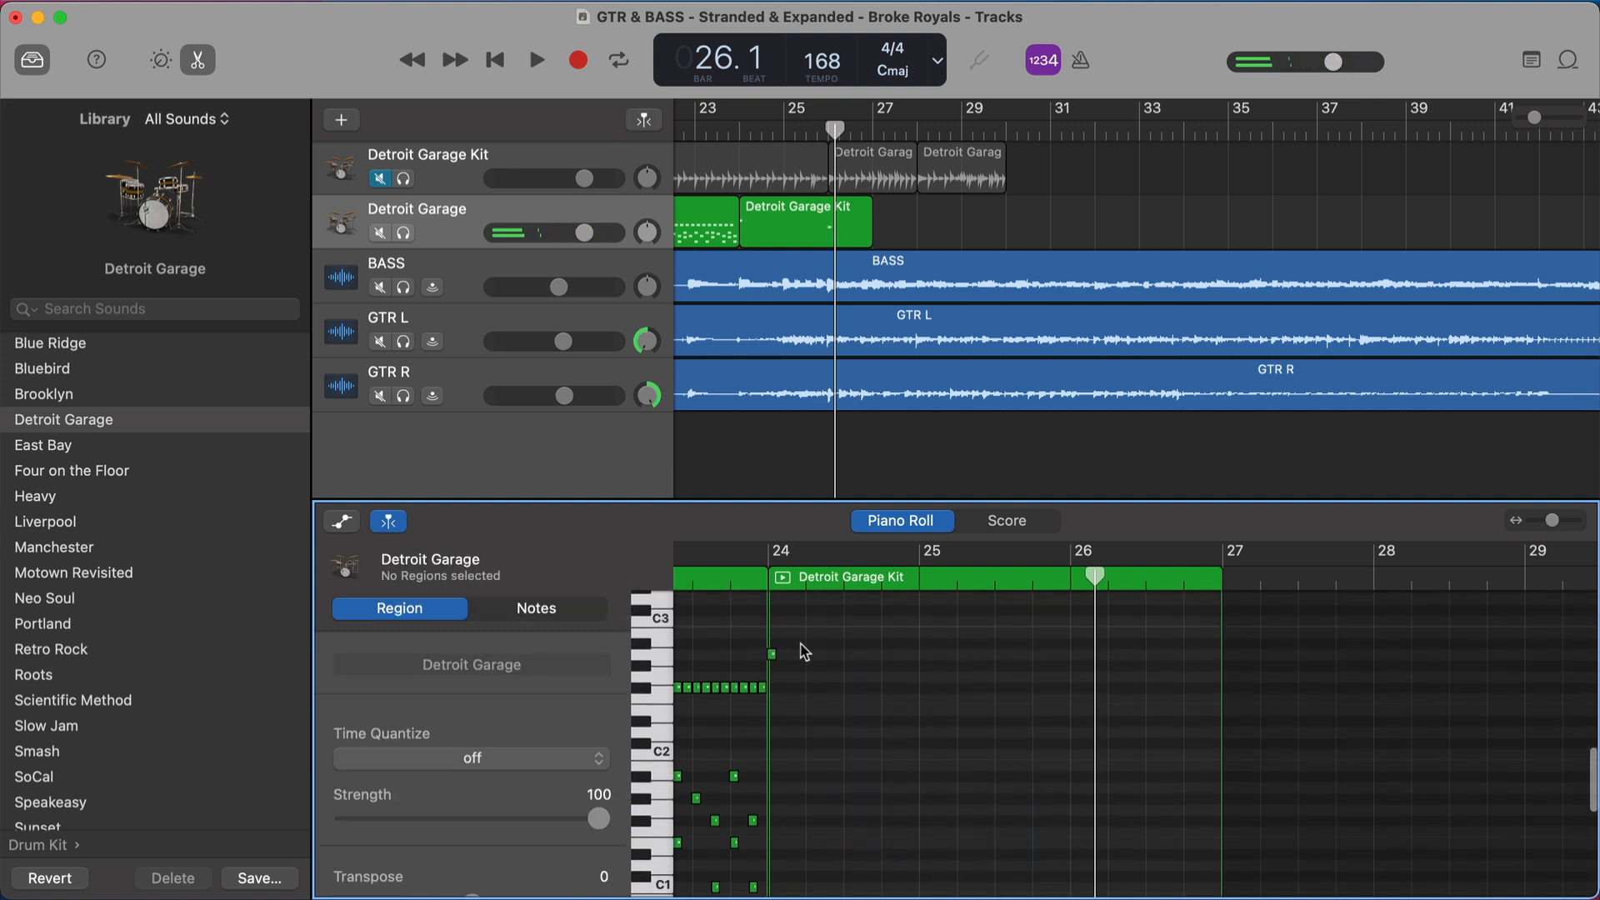
pyautogui.click(773, 658)
pyautogui.press('Delete')
# Add C1 notes on the first four eighth notes of bar 24 in the Detroit Garage Kit region
pyautogui.scroll(-3, 771, 654)
pyautogui.keyDown('super'); pyautogui.click(776, 814); pyautogui.keyUp('super')
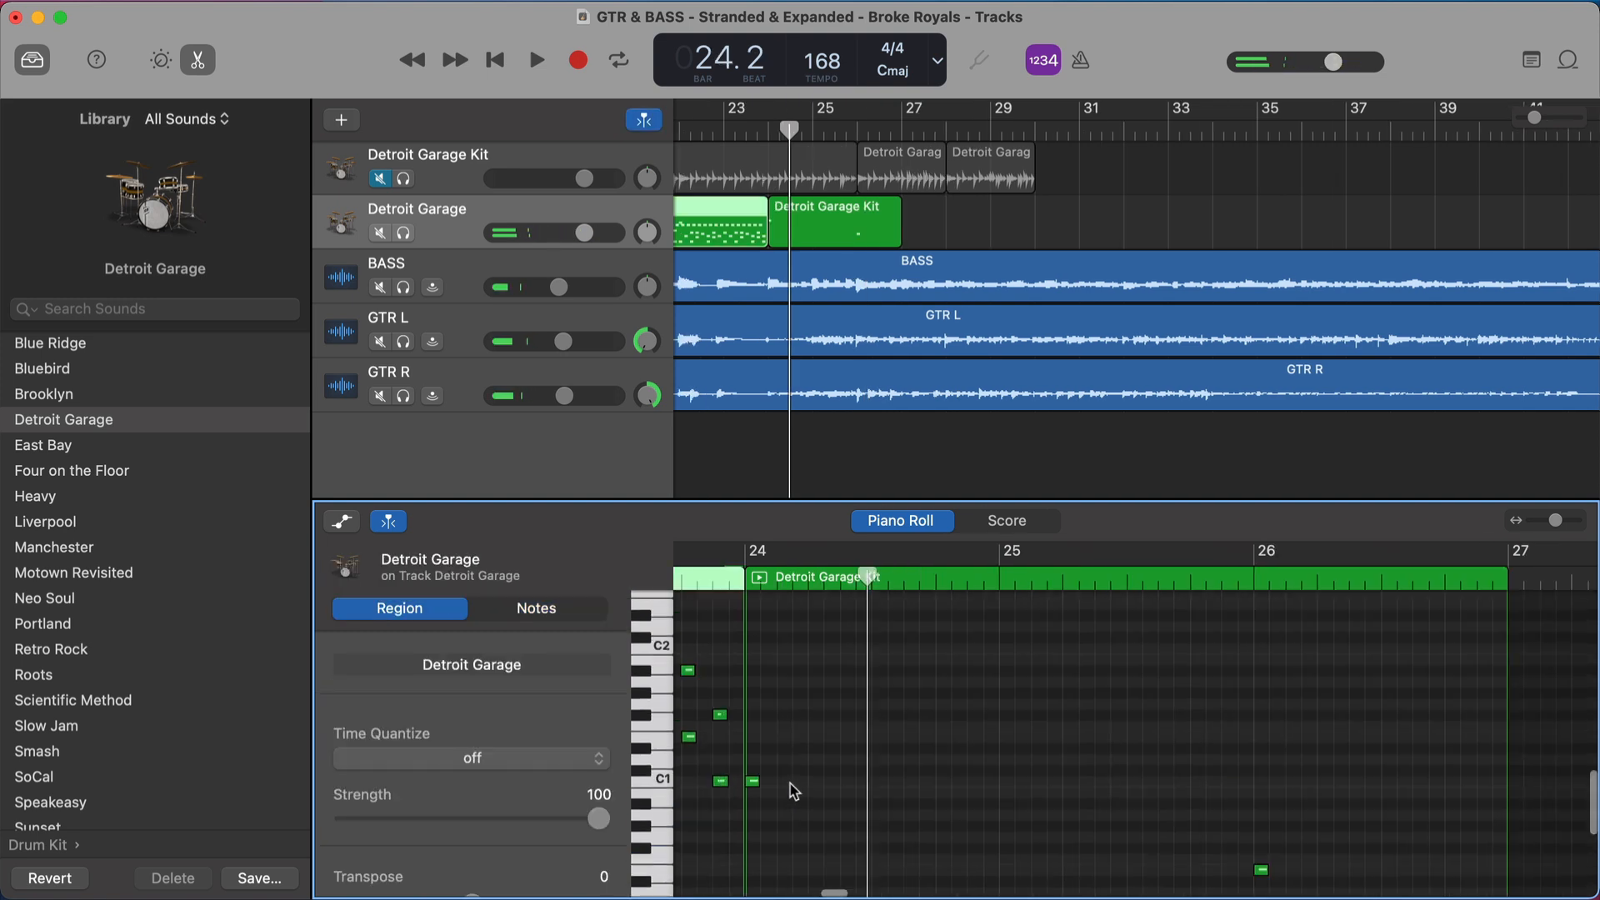
pyautogui.hscroll(2, 794, 792)
pyautogui.keyDown('super'); pyautogui.click(754, 782); pyautogui.keyUp('super')
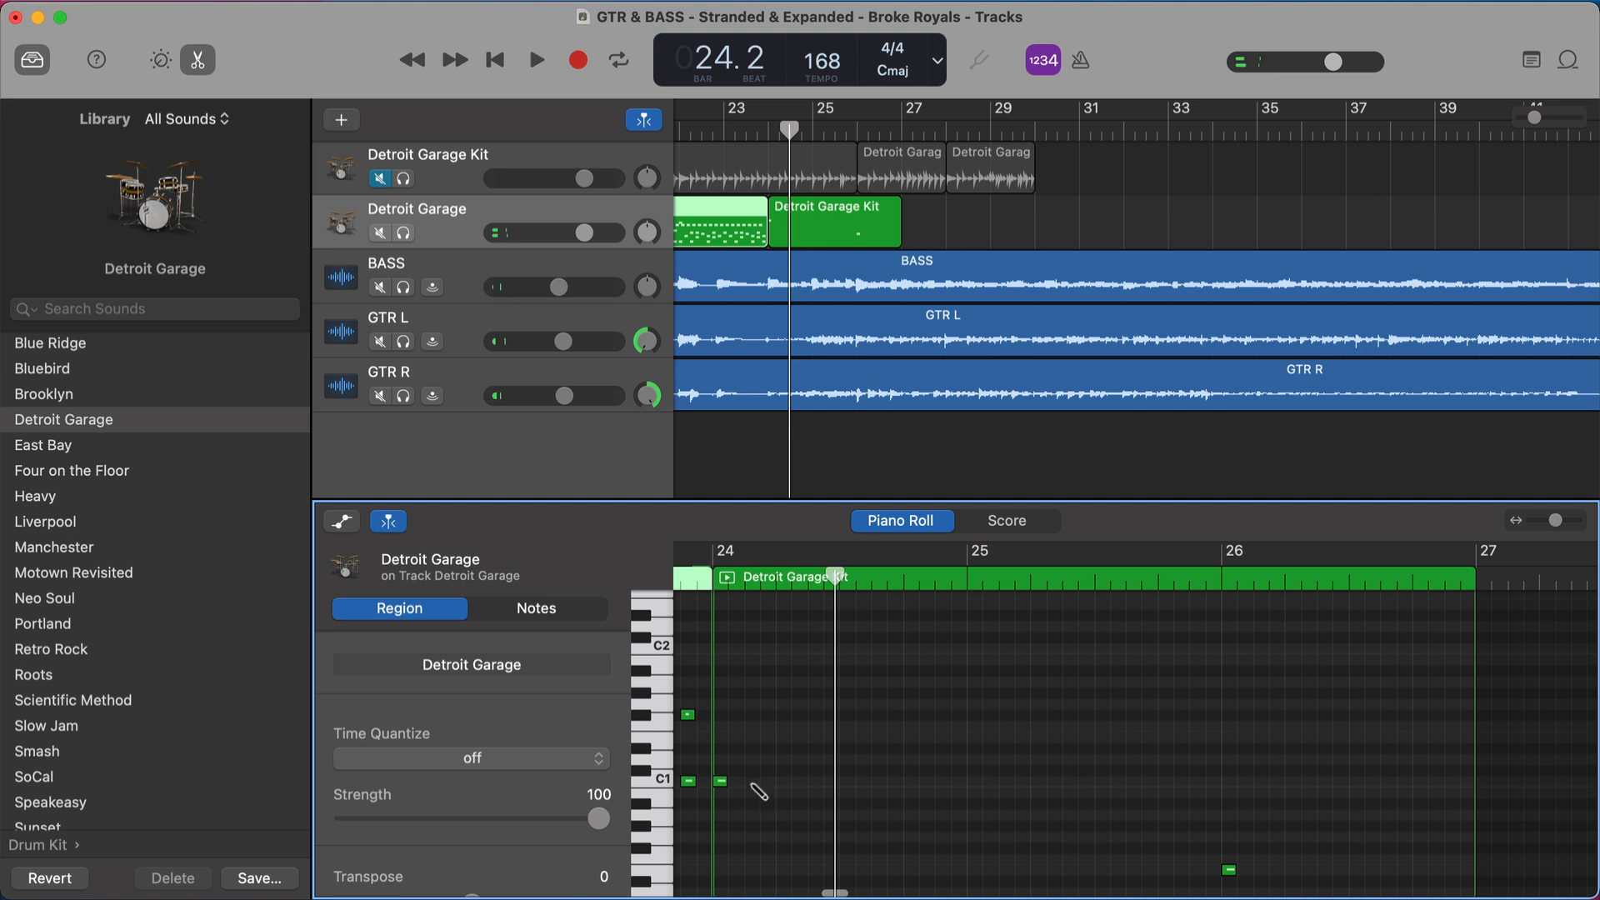
pyautogui.keyDown('super'); pyautogui.click(783, 781); pyautogui.keyUp('super')
pyautogui.keyDown('super'); pyautogui.click(815, 782); pyautogui.keyUp('super')
# Lower the velocity of the C1 notes that follow the opening hit of bar 24, keeping that first hit at 127
pyautogui.moveTo(592, 770); pyautogui.dragTo(584, 769)
pyautogui.click(753, 781)
pyautogui.click(721, 781)
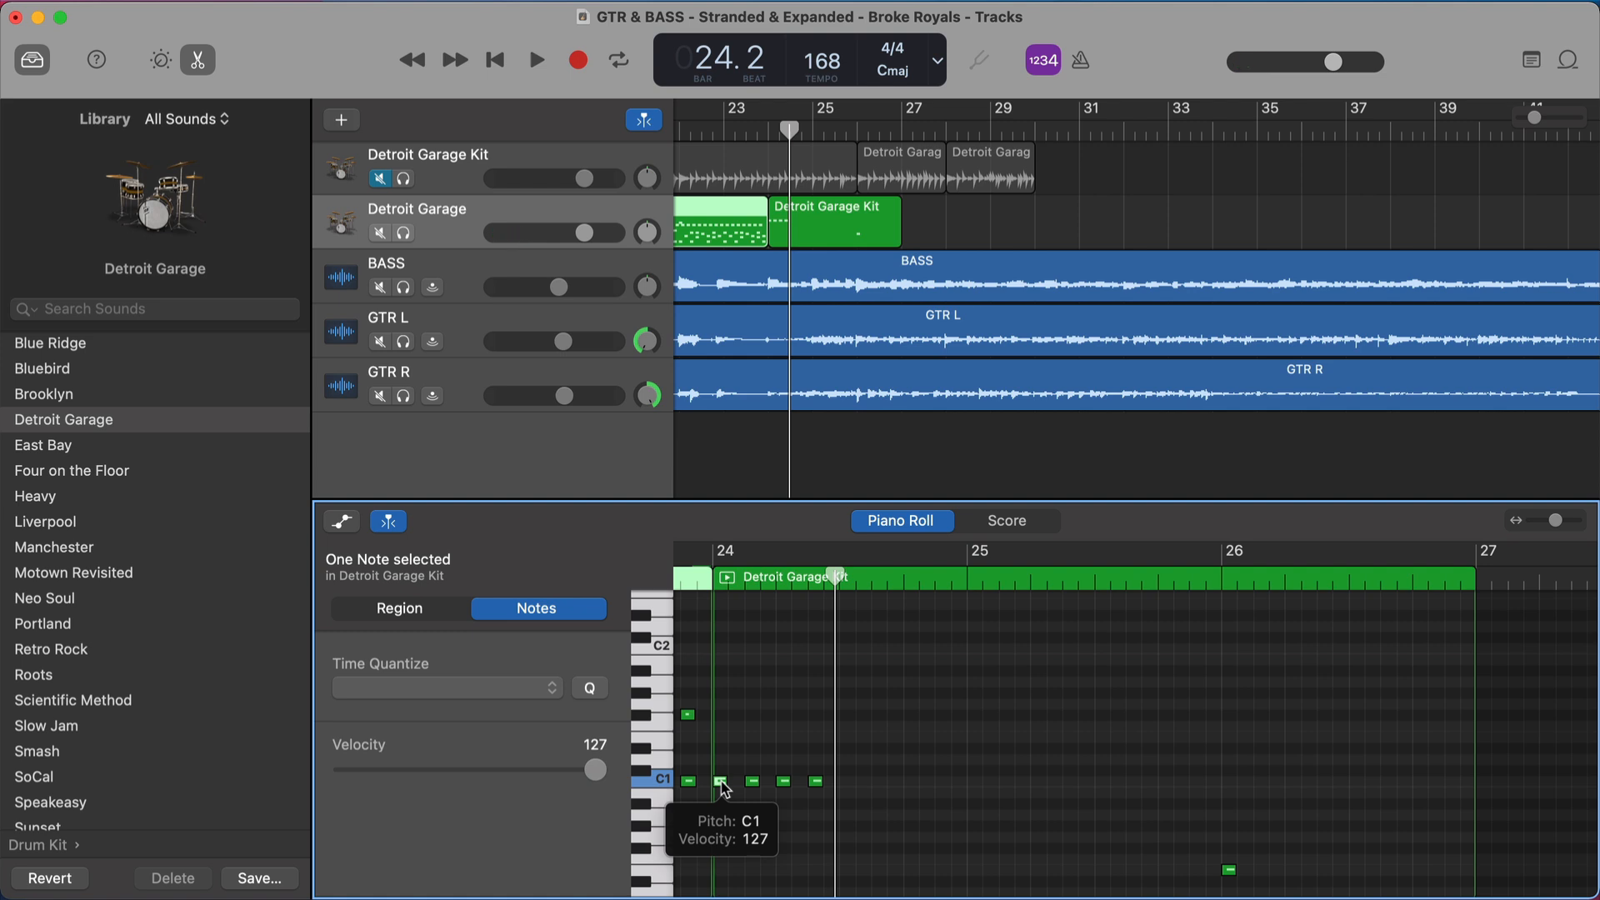
pyautogui.click(753, 782)
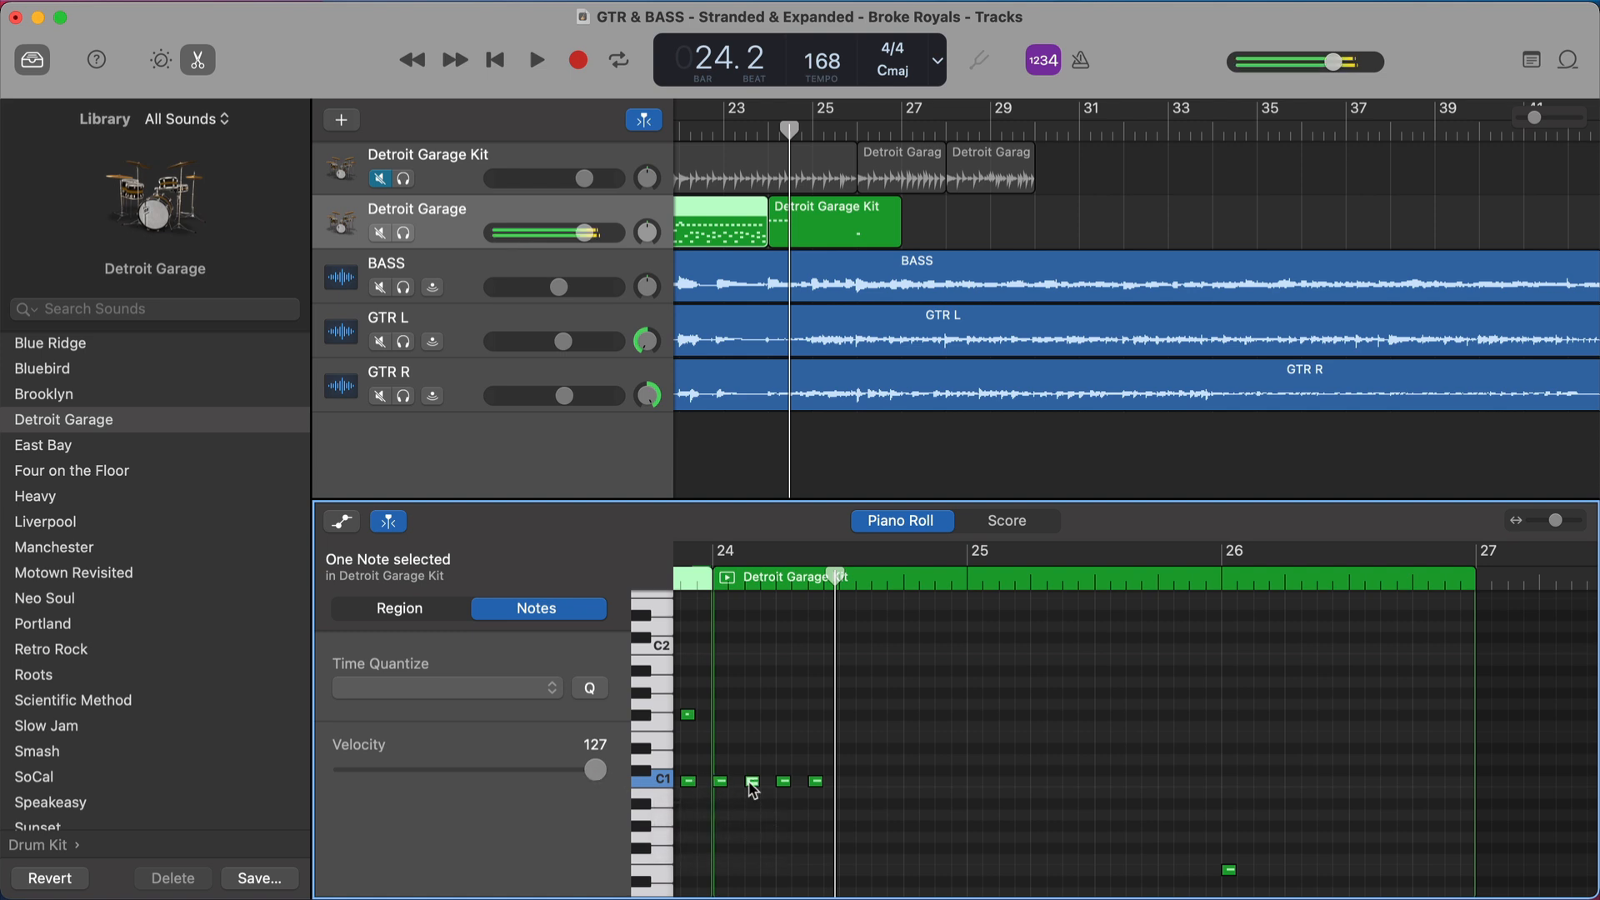
pyautogui.moveTo(586, 772); pyautogui.dragTo(537, 771)
pyautogui.click(781, 783)
pyautogui.click(815, 783)
# Continue the eighth-note C1 hits through bar 24 to the start of bar 25, raising their velocity in stages to 111
pyautogui.moveTo(817, 782); pyautogui.dragTo(847, 781)
pyautogui.moveTo(537, 770); pyautogui.dragTo(546, 770)
pyautogui.moveTo(847, 782); pyautogui.dragTo(878, 781)
pyautogui.moveTo(546, 770); pyautogui.dragTo(563, 770)
pyautogui.moveTo(878, 782); pyautogui.dragTo(910, 782)
pyautogui.hscroll(1, 838, 781)
pyautogui.keyDown('super'); pyautogui.click(912, 782); pyautogui.keyUp('super')
pyautogui.hscroll(-1, 915, 783)
pyautogui.keyDown('super'); pyautogui.click(994, 783); pyautogui.keyUp('super')
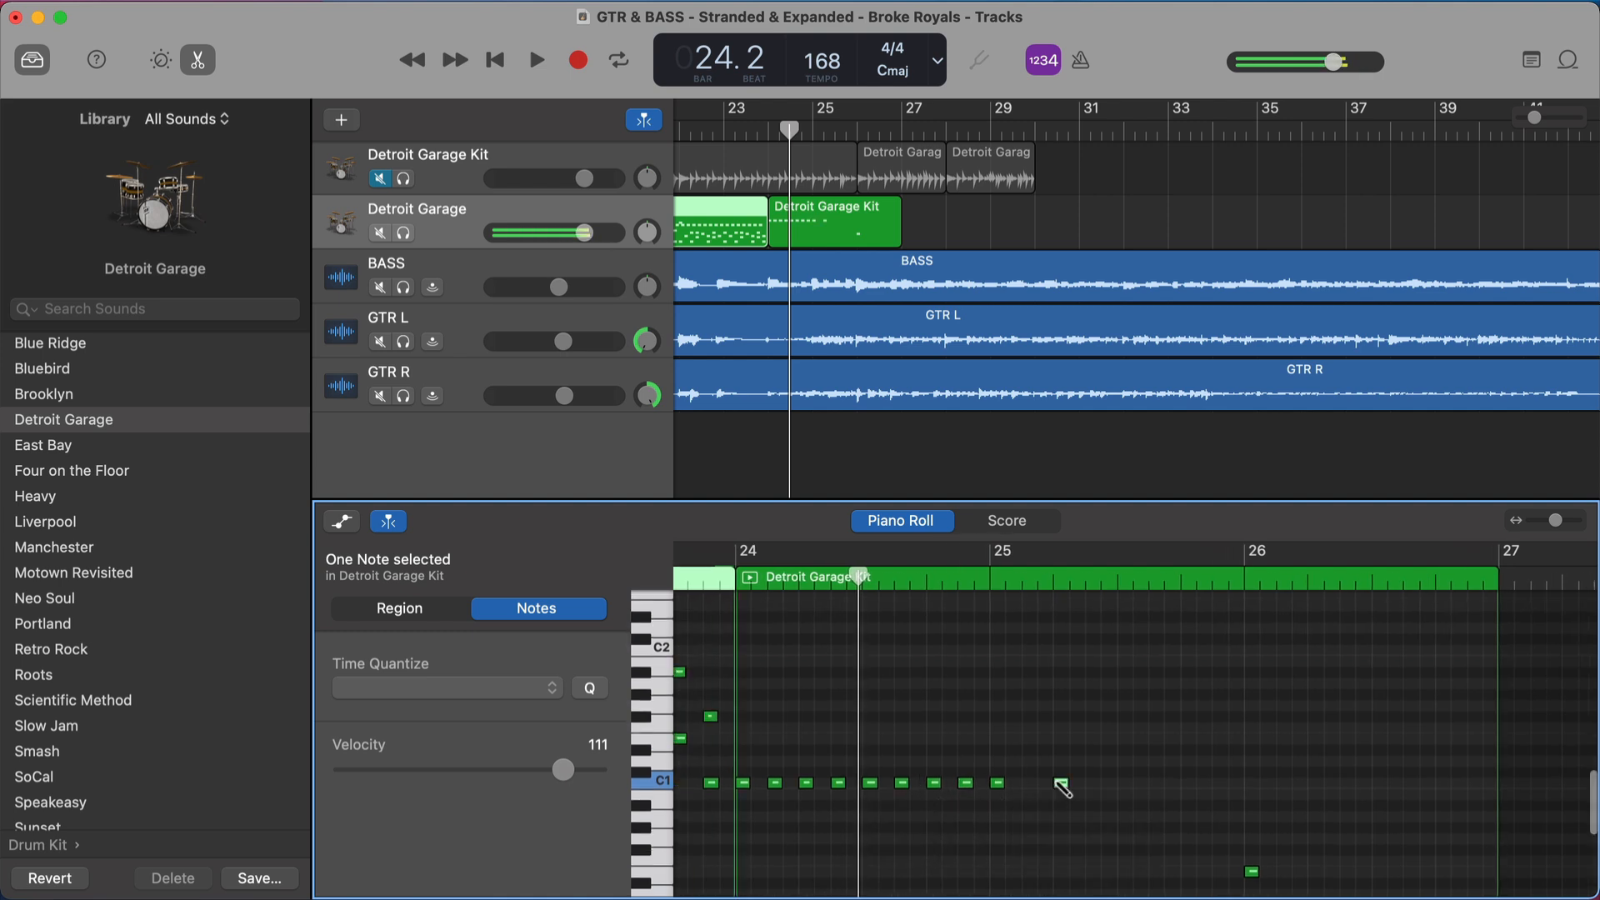
# Add four more eighth-note C1 hits up to beat 25.3, raising the velocity to 120
pyautogui.keyDown('super'); pyautogui.click(1028, 783); pyautogui.keyUp('super')
pyautogui.keyDown('super'); pyautogui.click(1058, 783); pyautogui.keyUp('super')
pyautogui.moveTo(563, 770); pyautogui.dragTo(582, 770)
pyautogui.keyDown('super'); pyautogui.click(1090, 783); pyautogui.keyUp('super')
pyautogui.keyDown('super'); pyautogui.click(1123, 783); pyautogui.keyUp('super')
# Duplicate the whole row of C1 notes in bars 24 and 25 up to E1
pyautogui.moveTo(729, 798); pyautogui.dragTo(743, 741)
pyautogui.click(1154, 790)
pyautogui.click(790, 753)
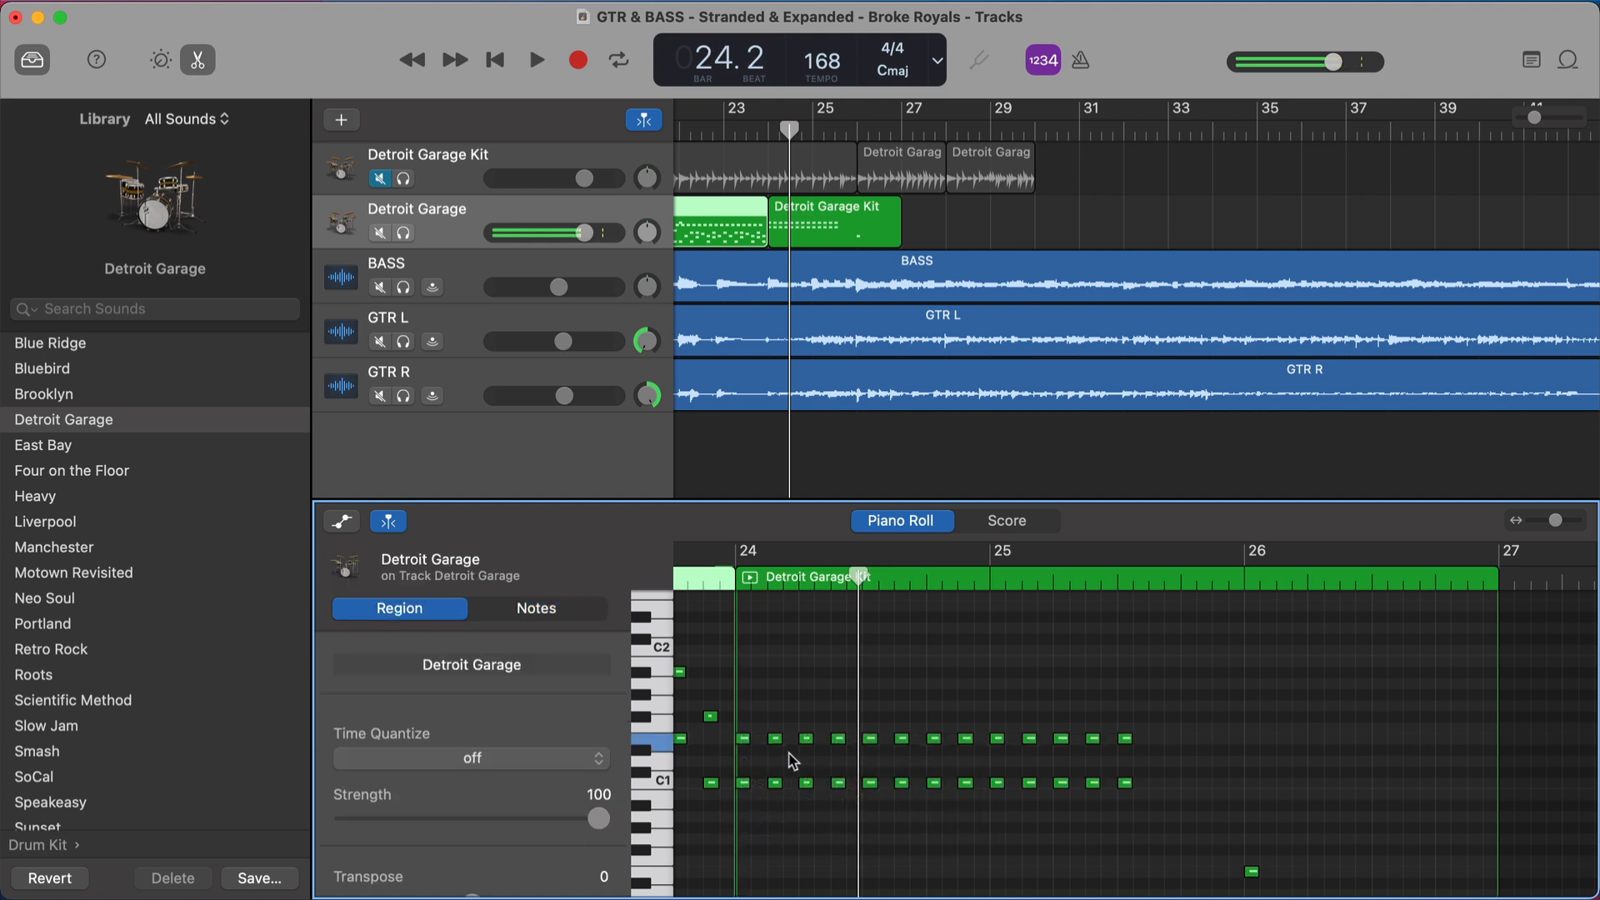
# Move the duplicated E1 notes down to D1, keeping only the first note and the last three at E1
pyautogui.click(744, 739)
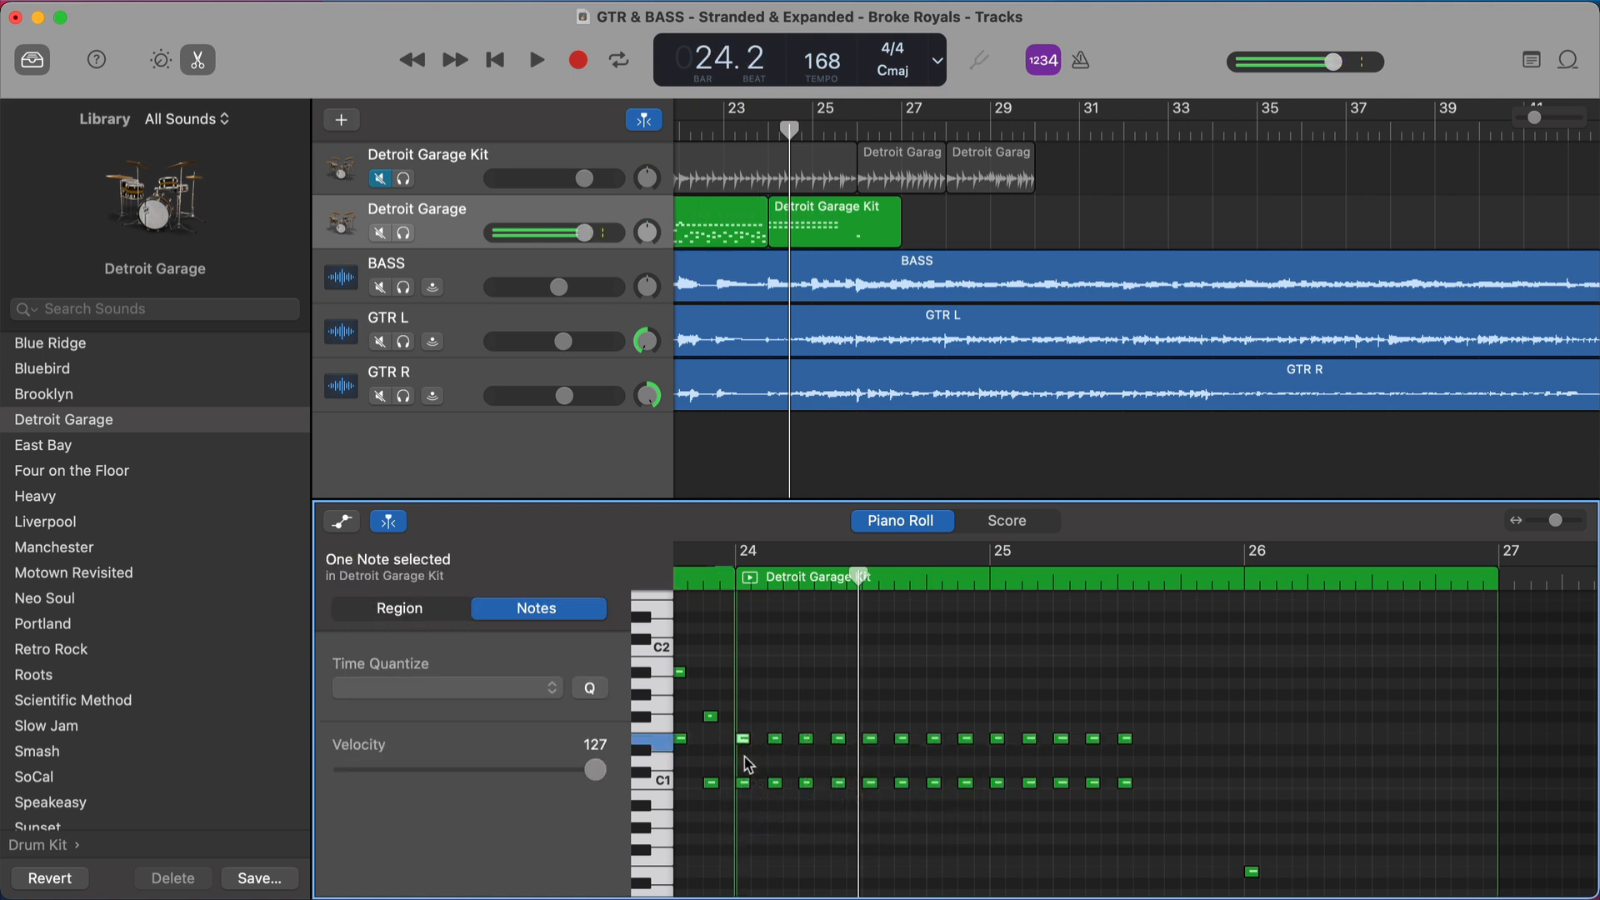
pyautogui.click(744, 756)
pyautogui.click(646, 762)
pyautogui.moveTo(769, 715); pyautogui.dragTo(1137, 773)
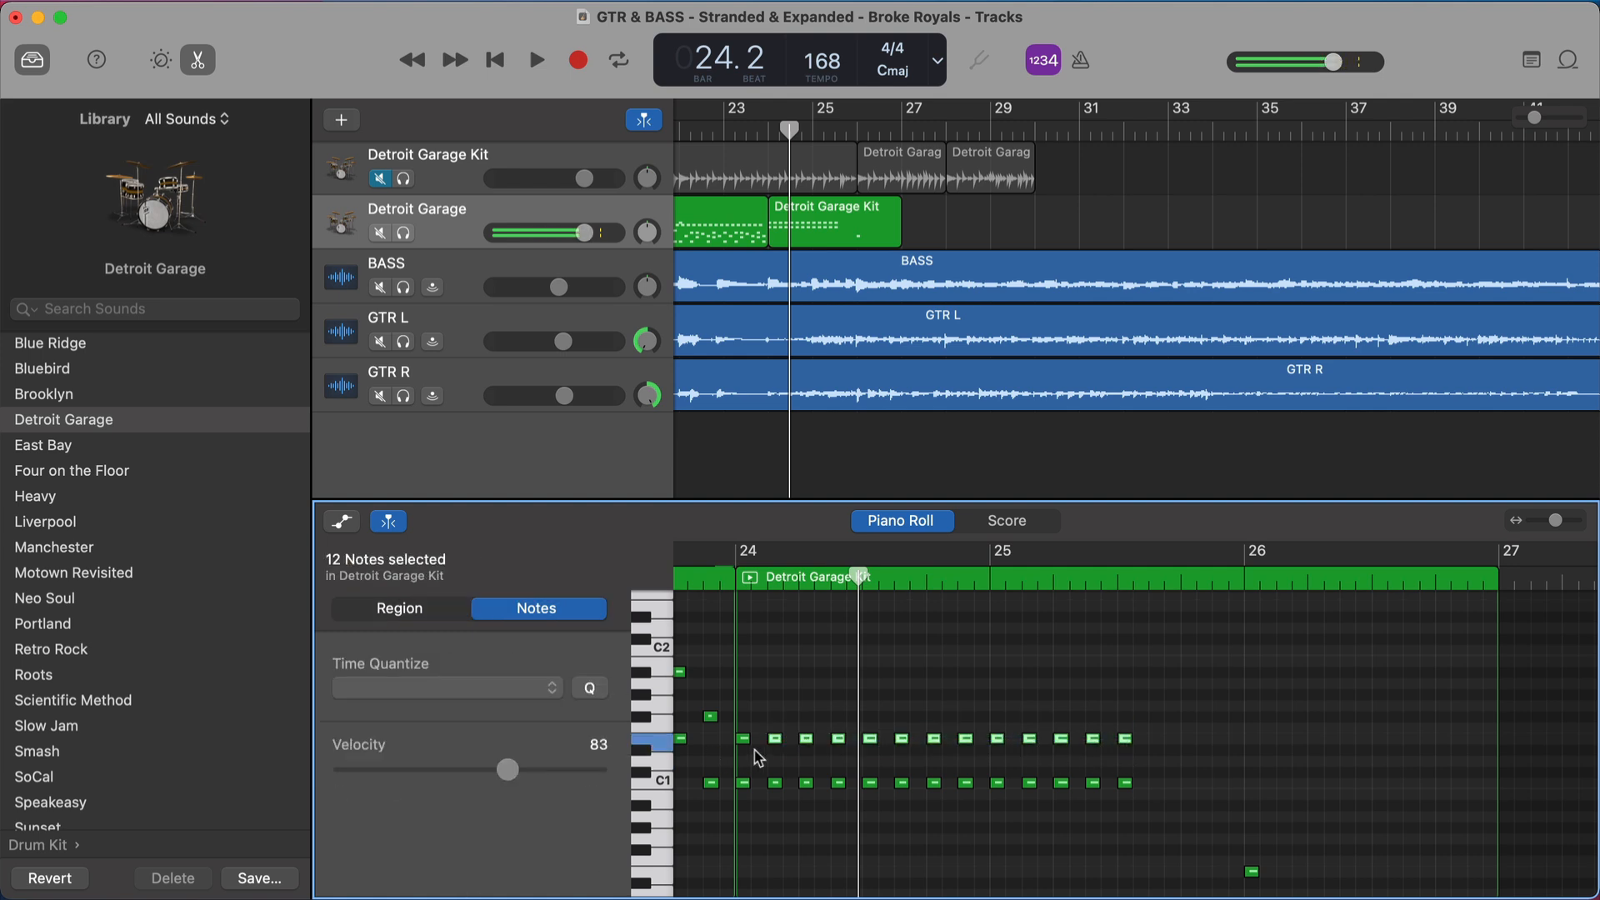
pyautogui.moveTo(775, 739); pyautogui.dragTo(775, 761)
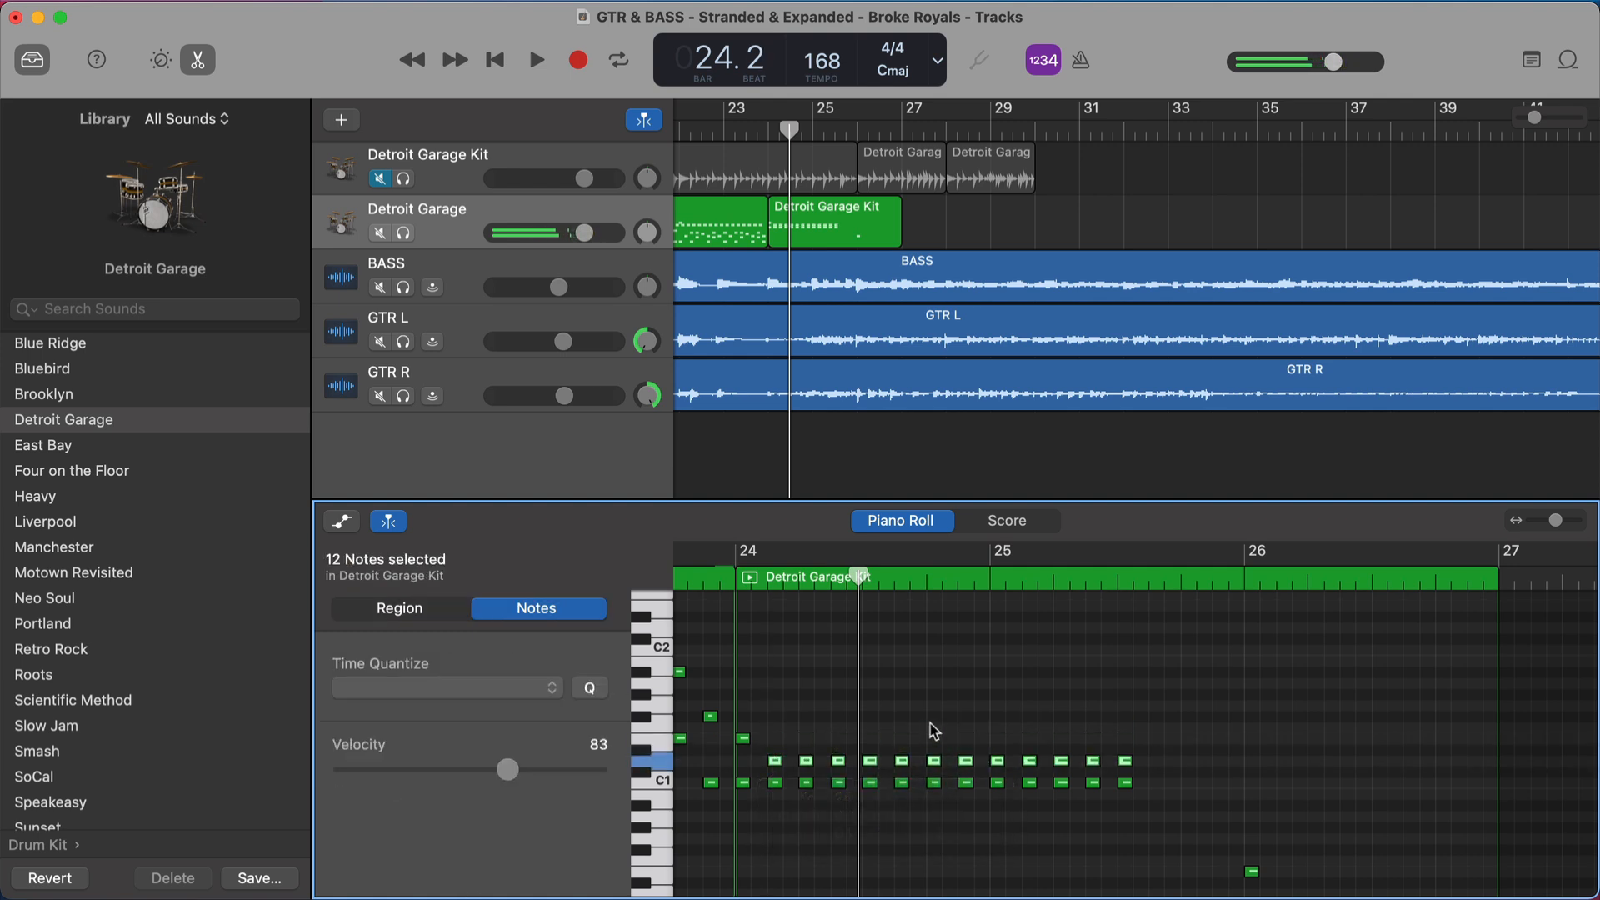
pyautogui.click(929, 724)
pyautogui.moveTo(1135, 757); pyautogui.dragTo(1061, 744)
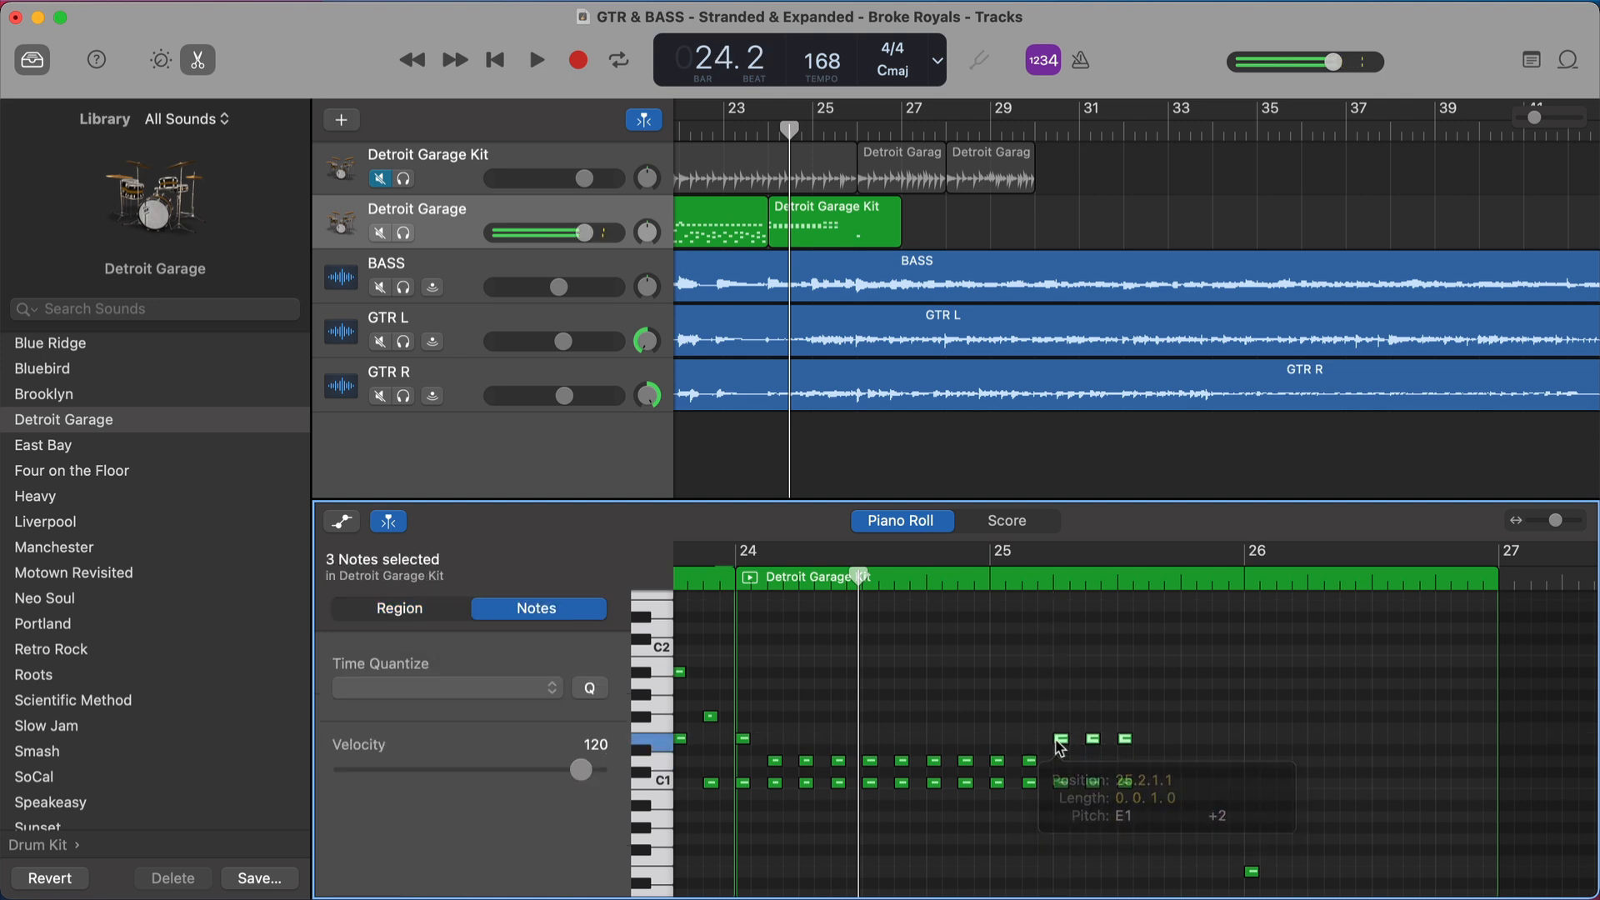
# Play the new fill from bar 24 with the full mix and stop after its last note
pyautogui.click(726, 586)
pyautogui.press('space')
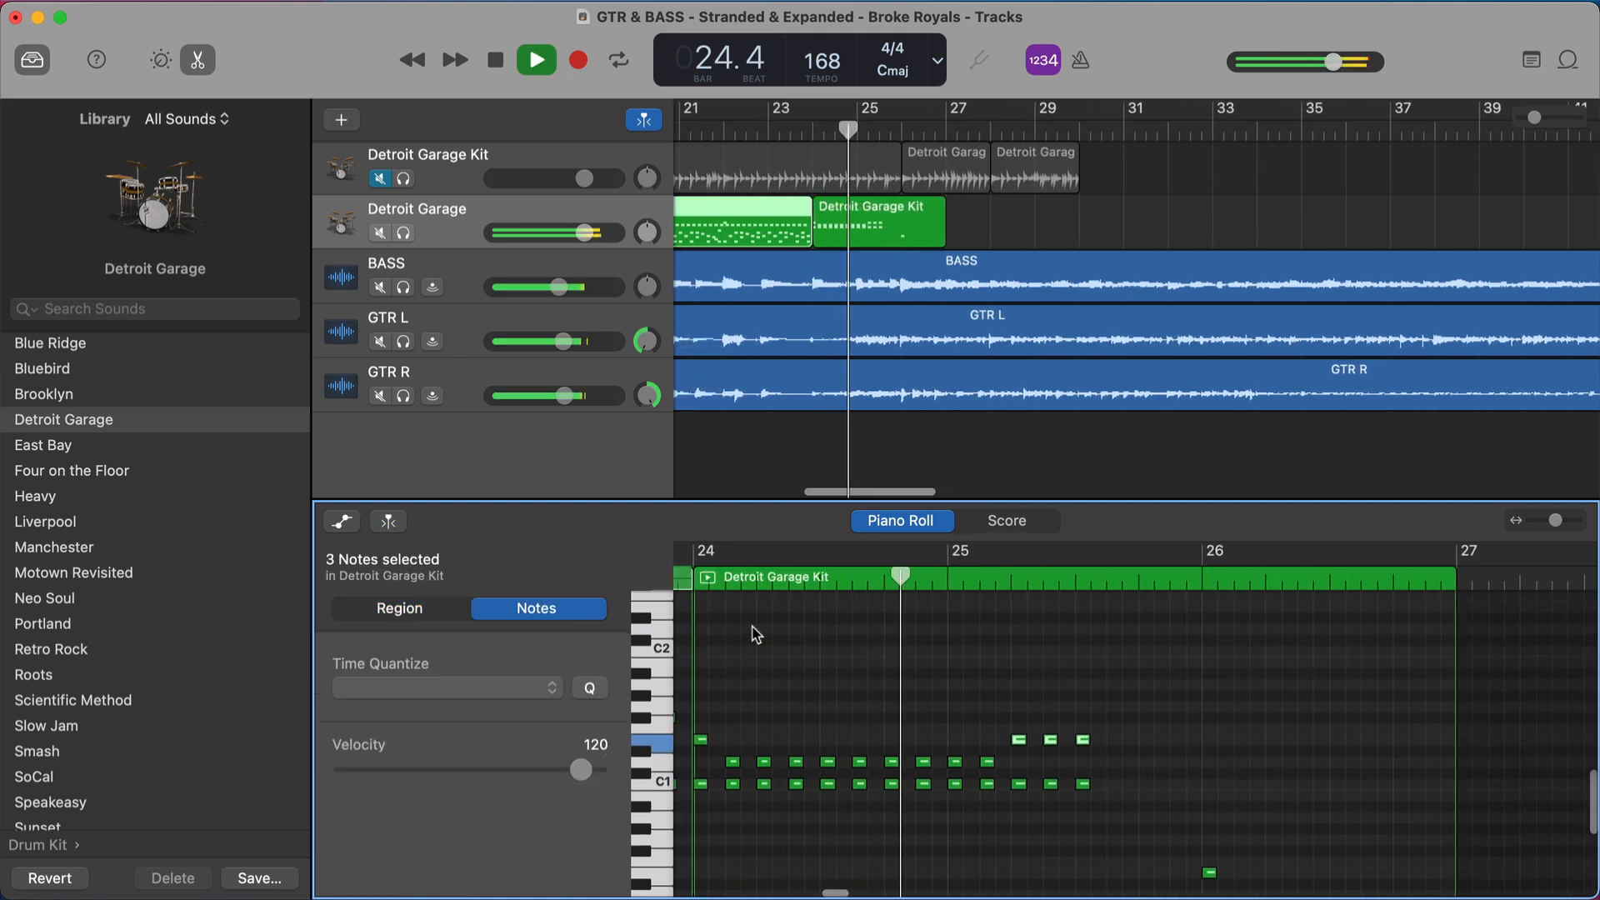
pyautogui.press('space')
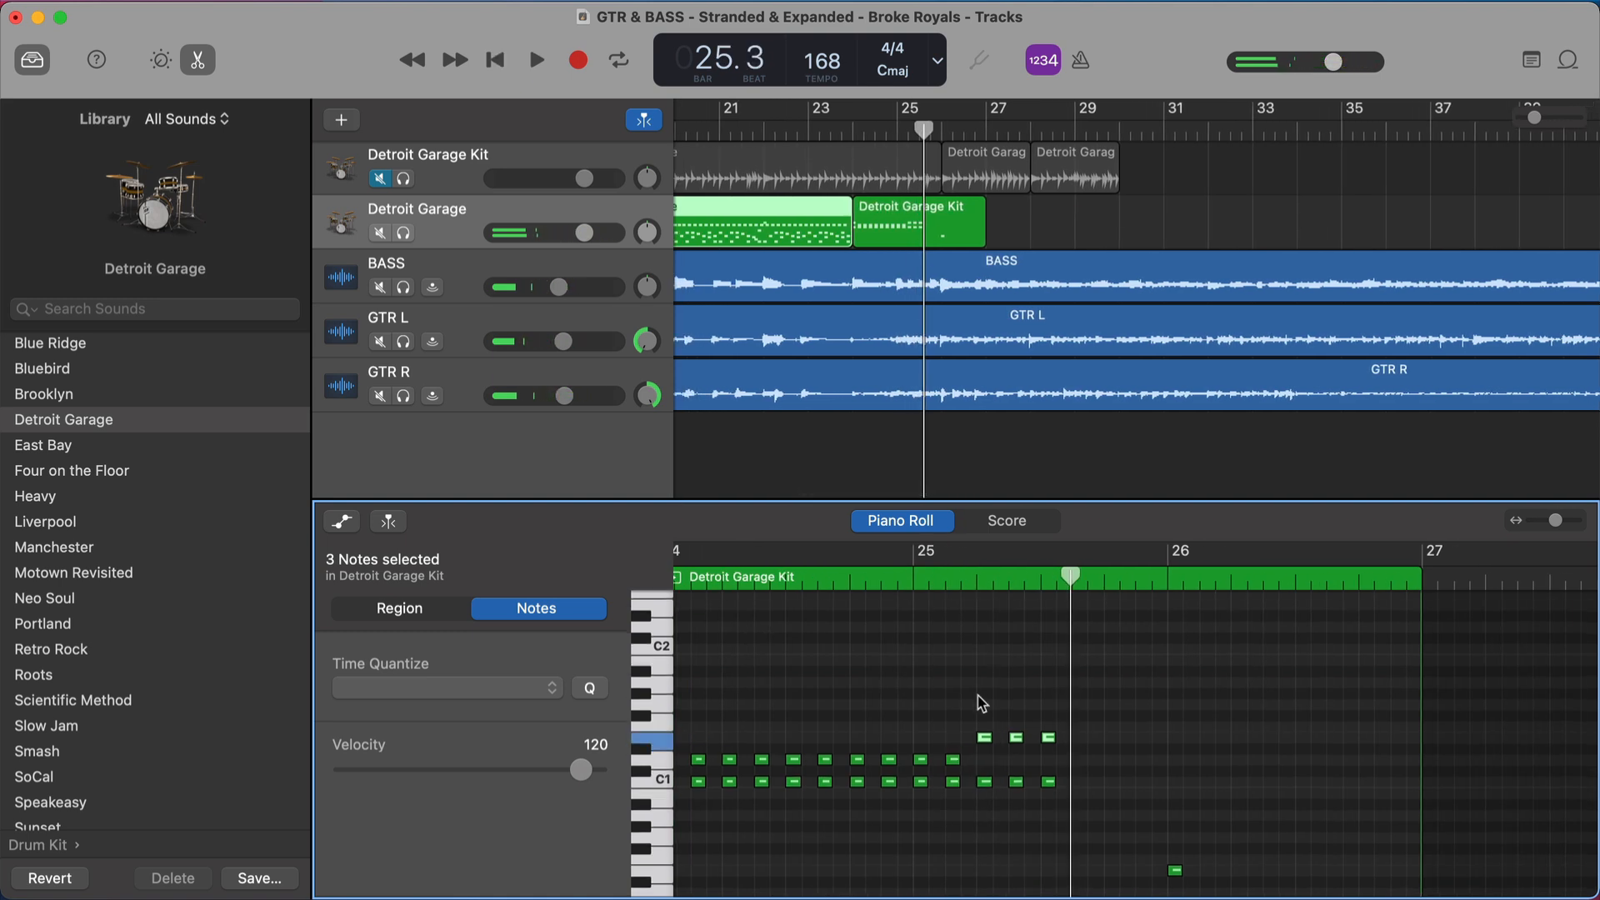
# Adjust the timing of the D1 note just before beat 25.2 slightly against the C1 note beneath it
pyautogui.hscroll(-2, 999, 706)
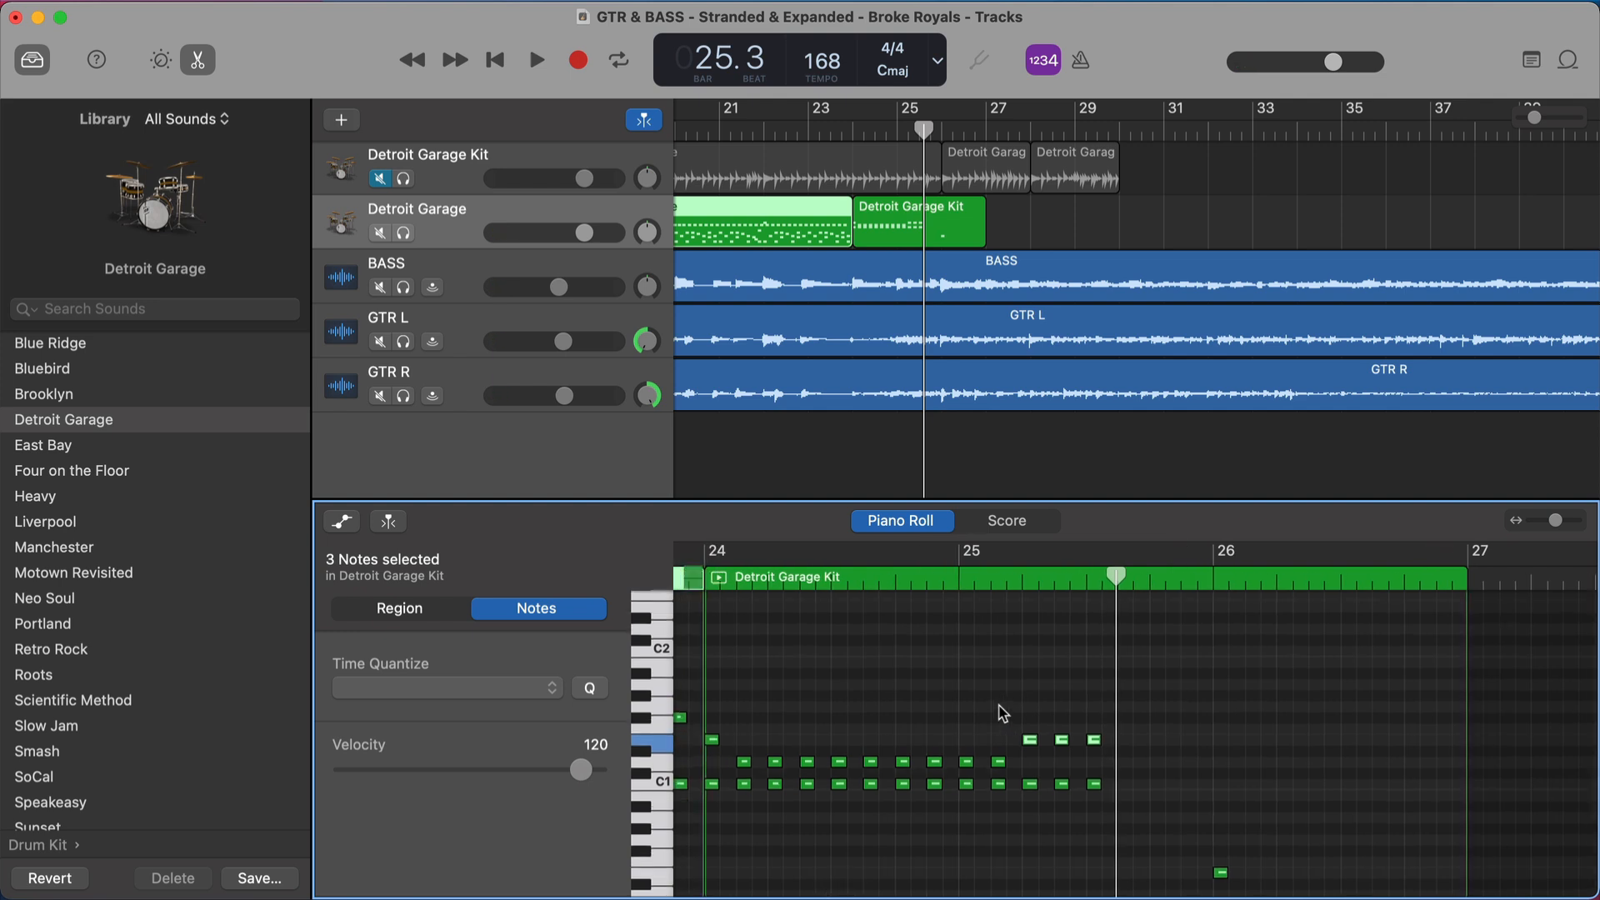
pyautogui.scroll(5, 767, 770)
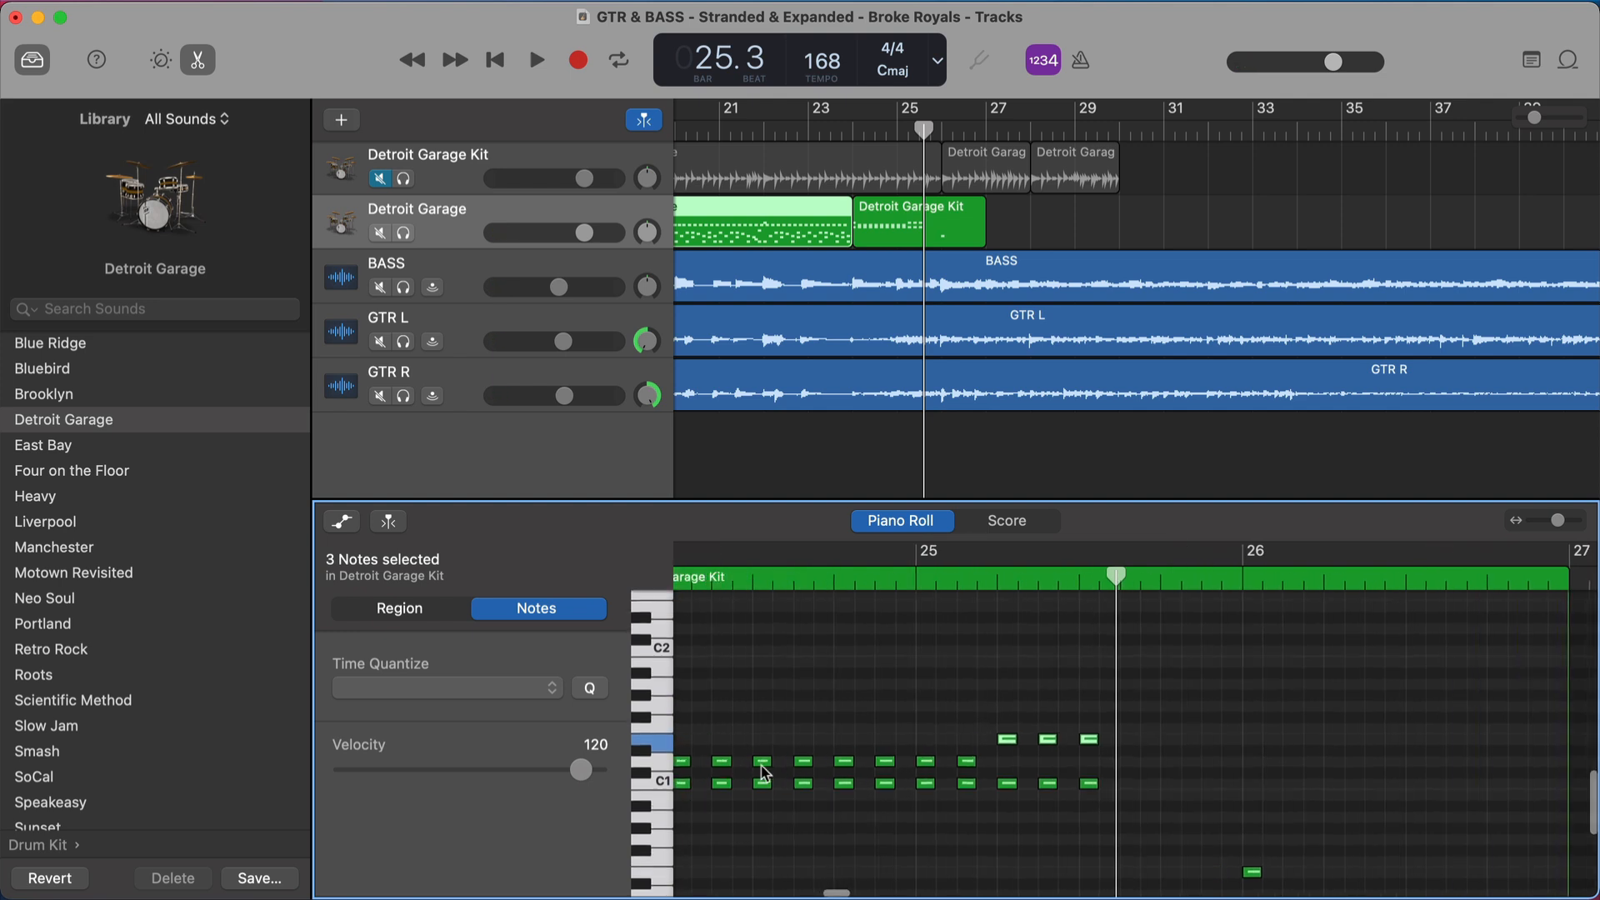
pyautogui.moveTo(1012, 765); pyautogui.dragTo(1005, 765)
pyautogui.click(876, 764)
pyautogui.click(880, 769)
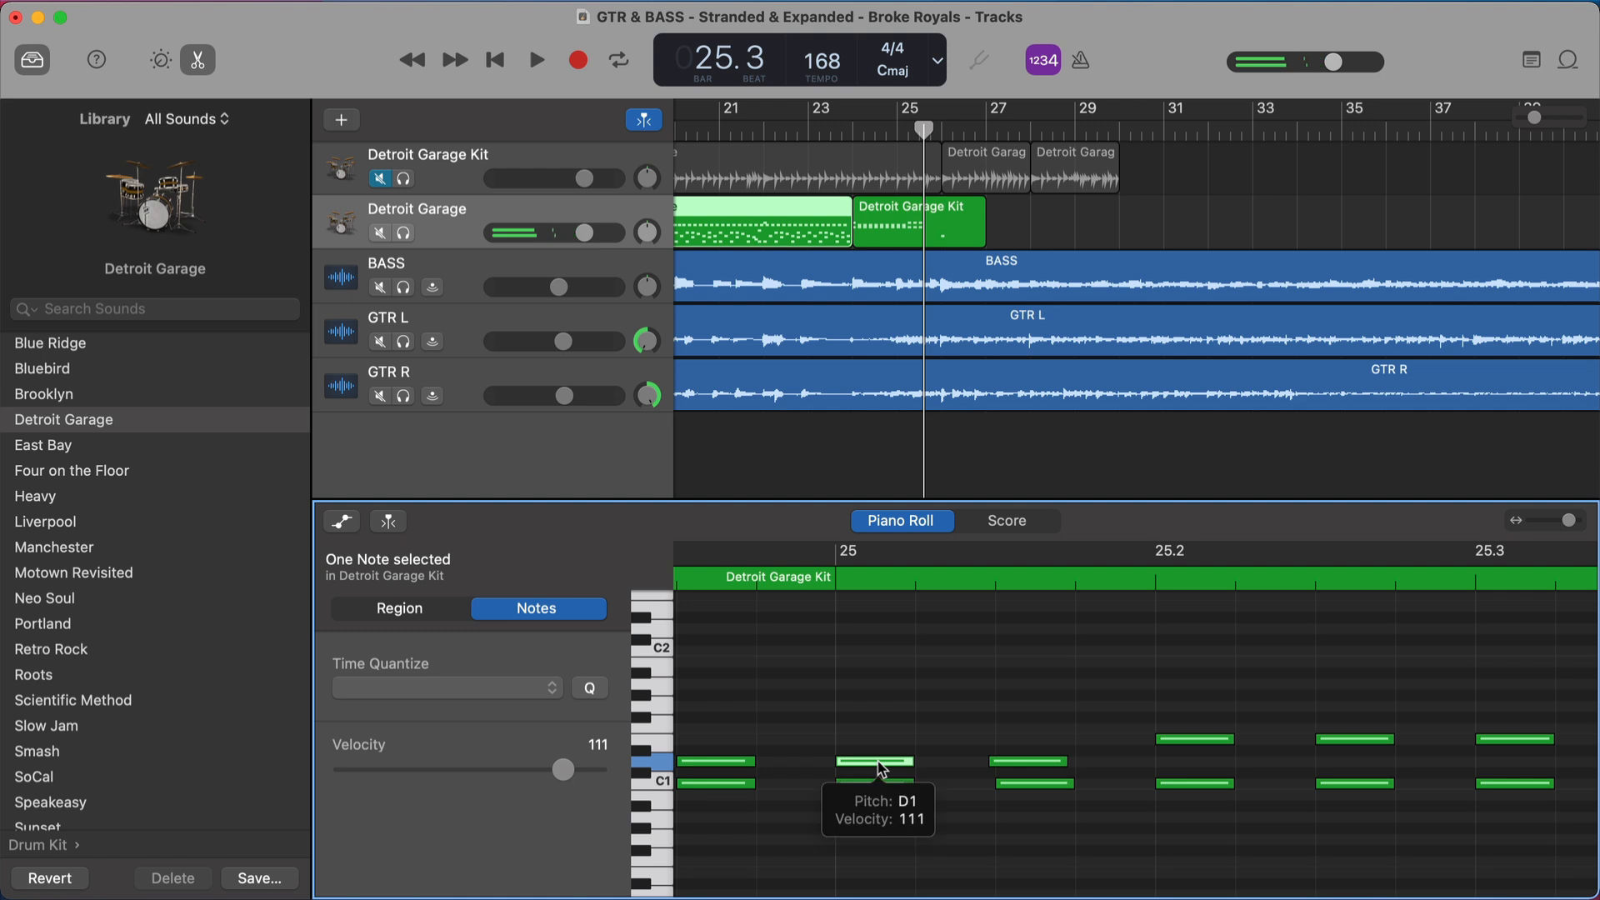
pyautogui.scroll(-3, 878, 765)
pyautogui.moveTo(1270, 765); pyautogui.dragTo(1268, 769)
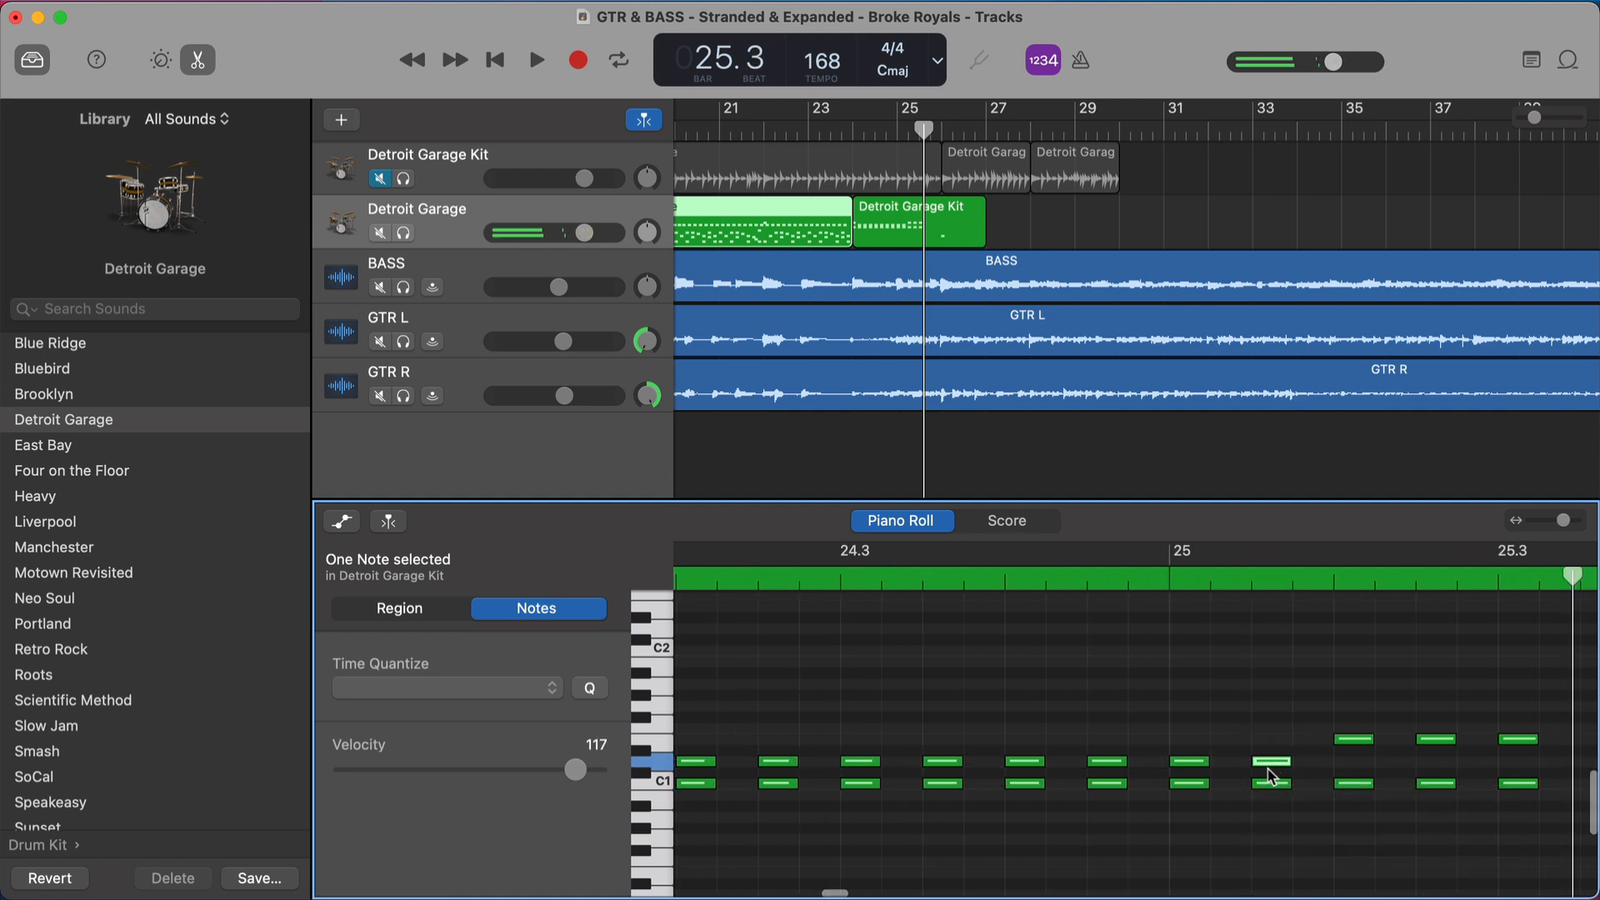